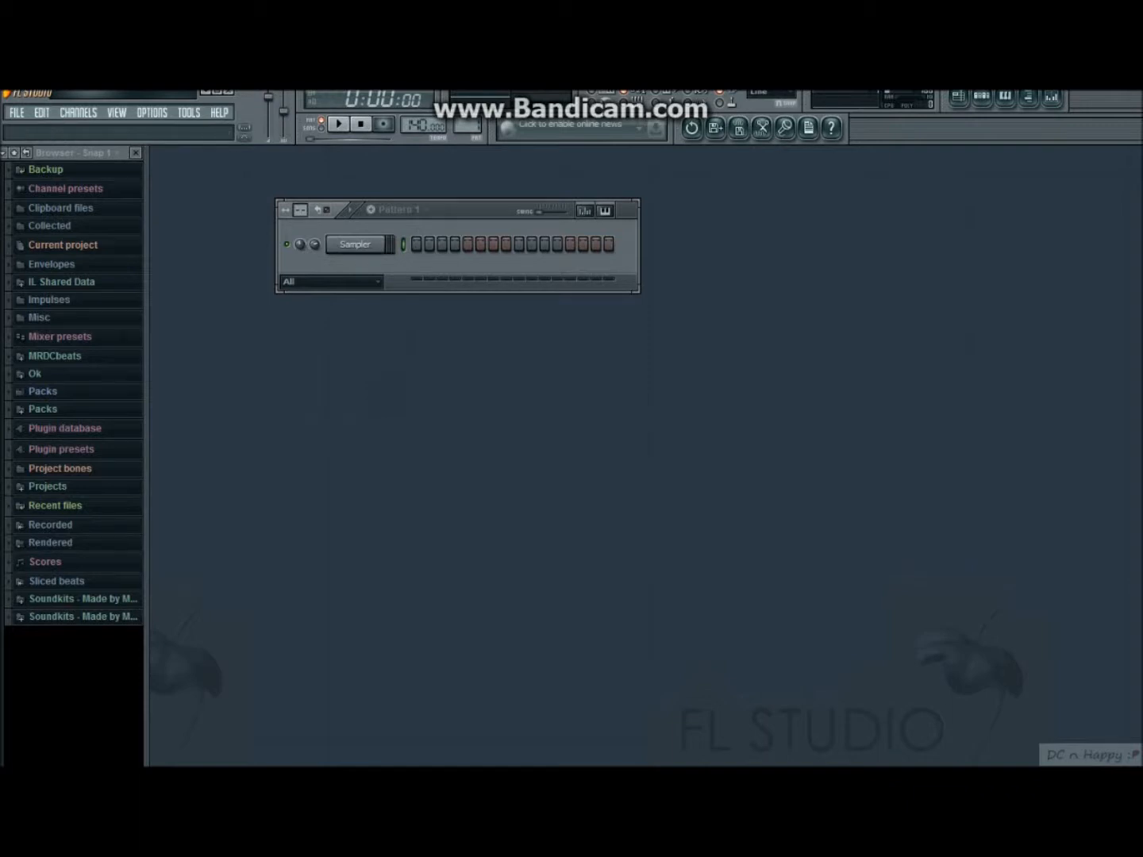
Review the beginner tutorial topic list in Notepad, and play the empty pattern briefly in FL Studio.
key(alt+Tab)
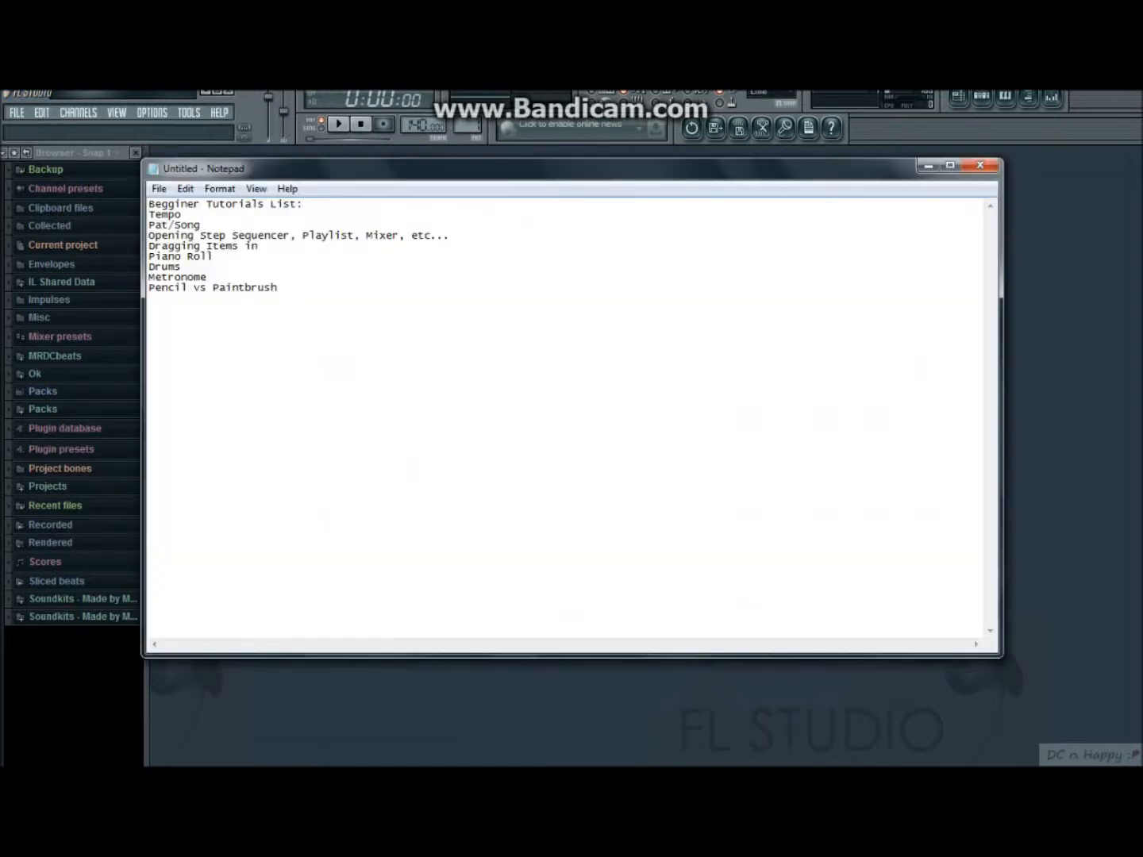
key(super+Down)
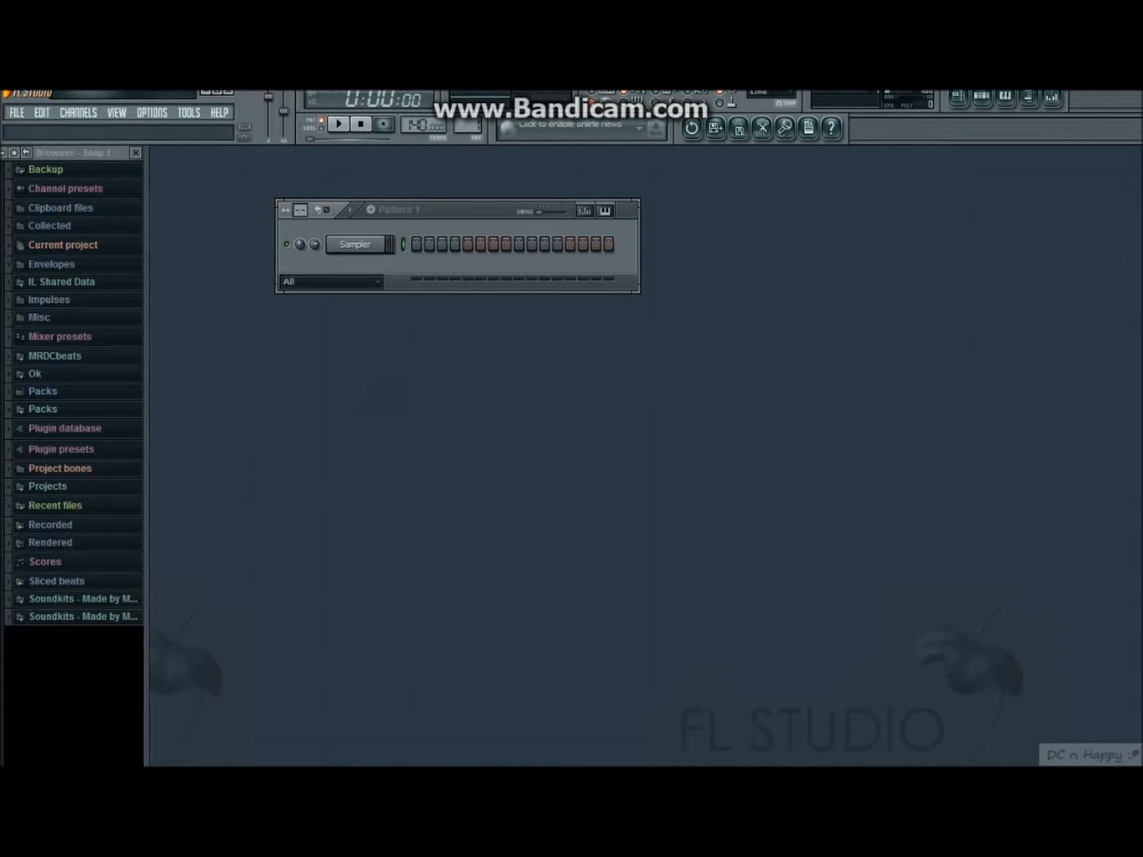
click(339, 124)
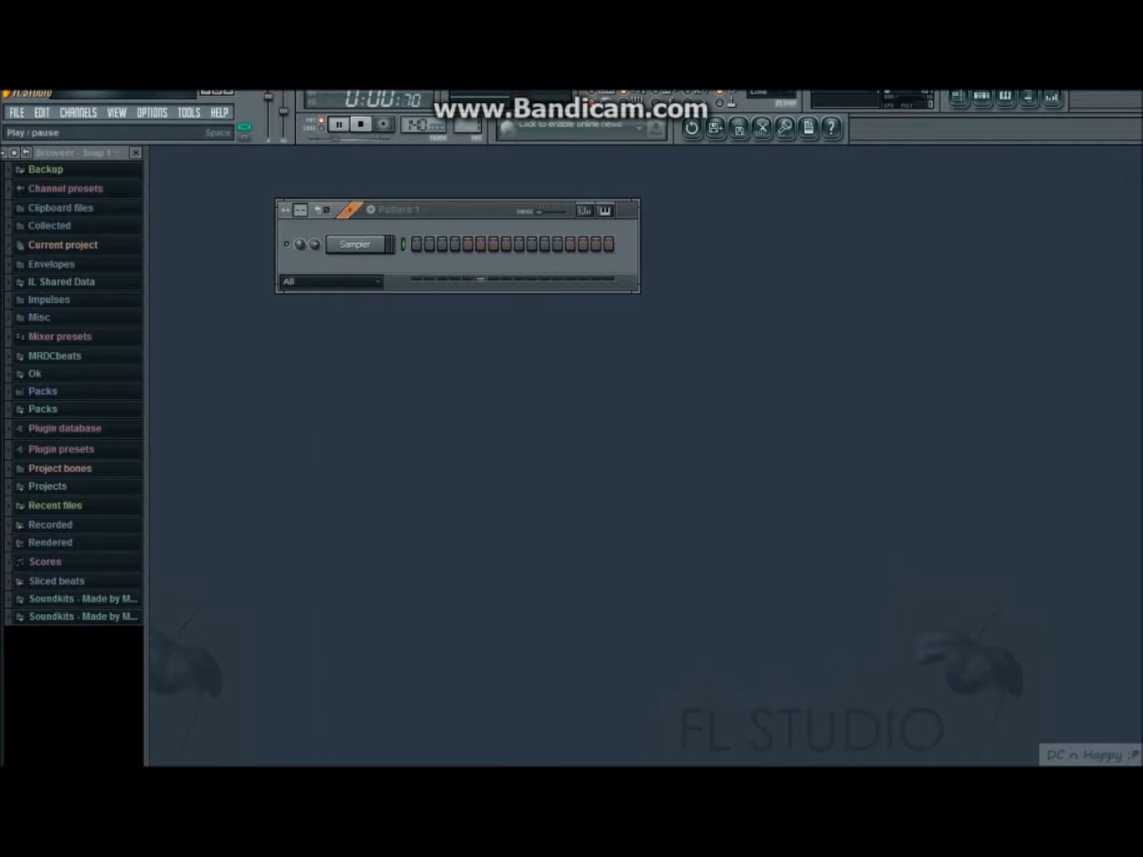
key(space)
click(361, 123)
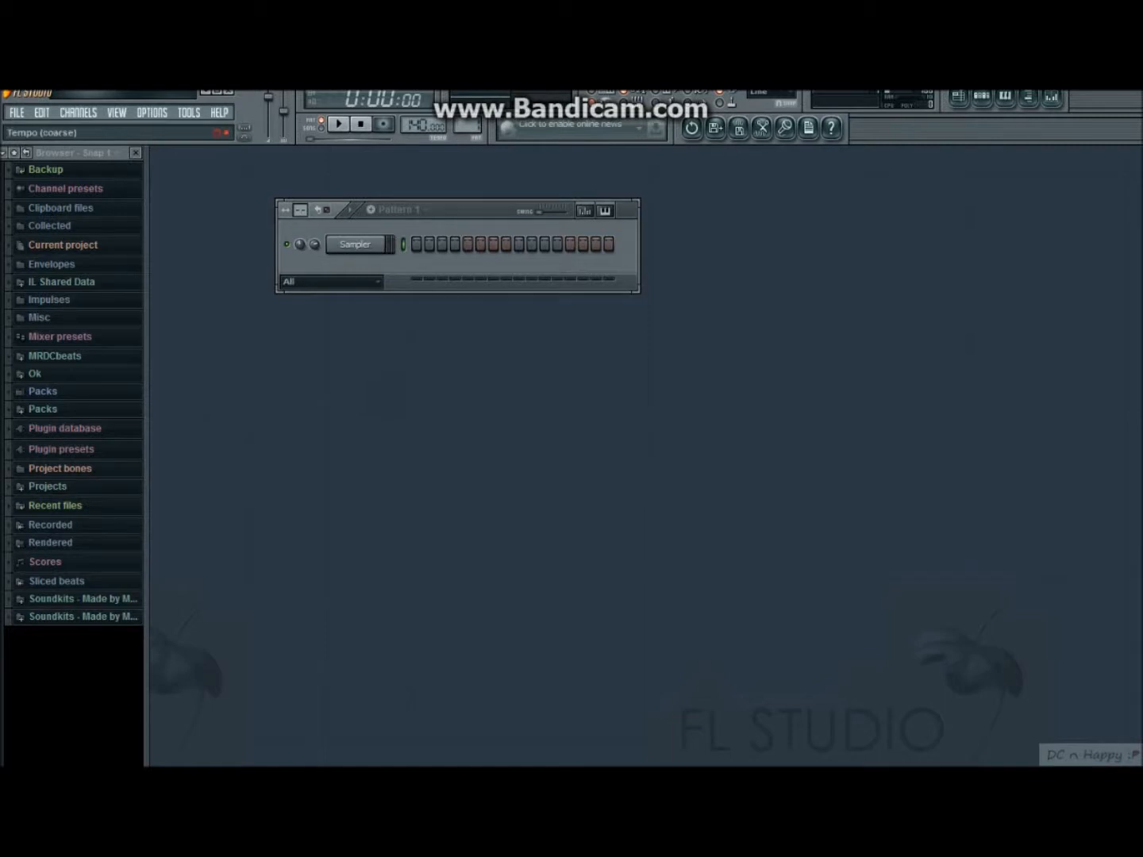
Play the empty pattern at a tempo of 80 BPM, and again with the tempo raised to 140 BPM.
mouse_move(417, 124)
mouse_down()
mouse_move(417, 163)
mouse_move(417, 129)
mouse_up()
click(339, 124)
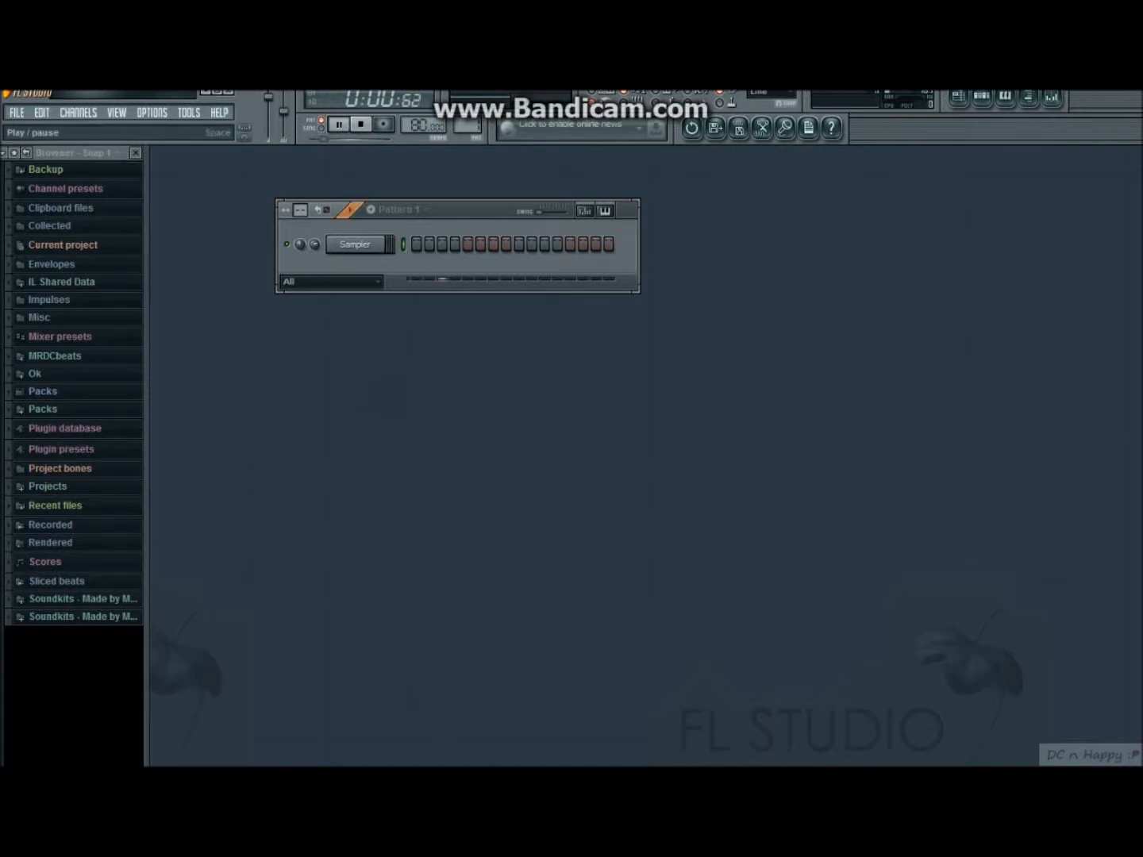
click(360, 124)
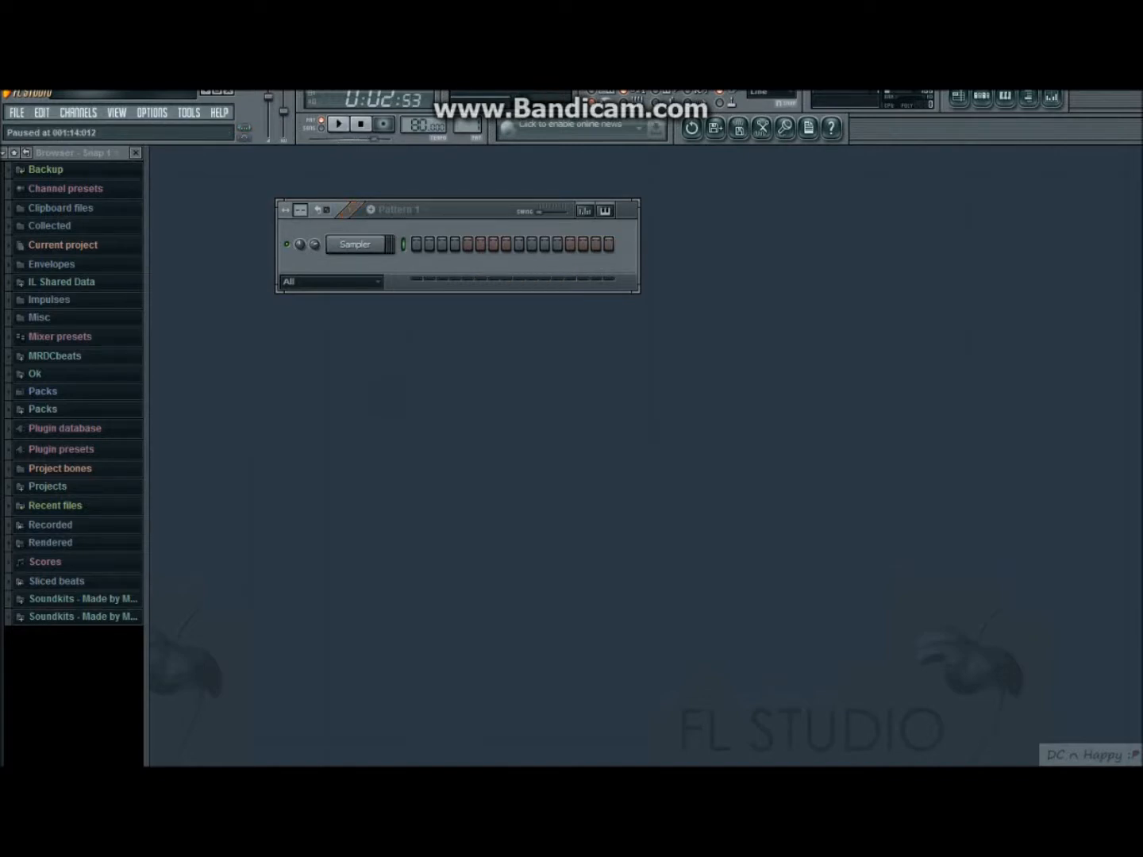
drag(417, 127, 416, 118)
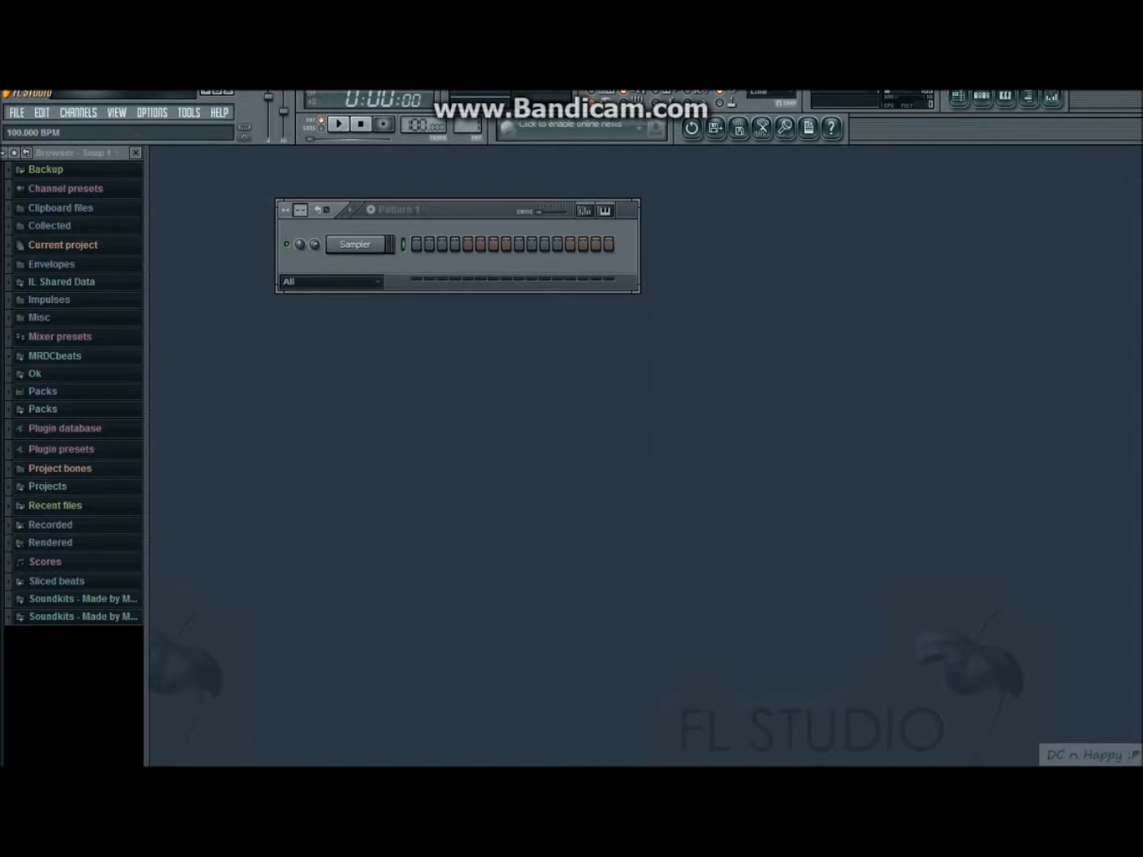
drag(417, 117, 417, 99)
click(338, 124)
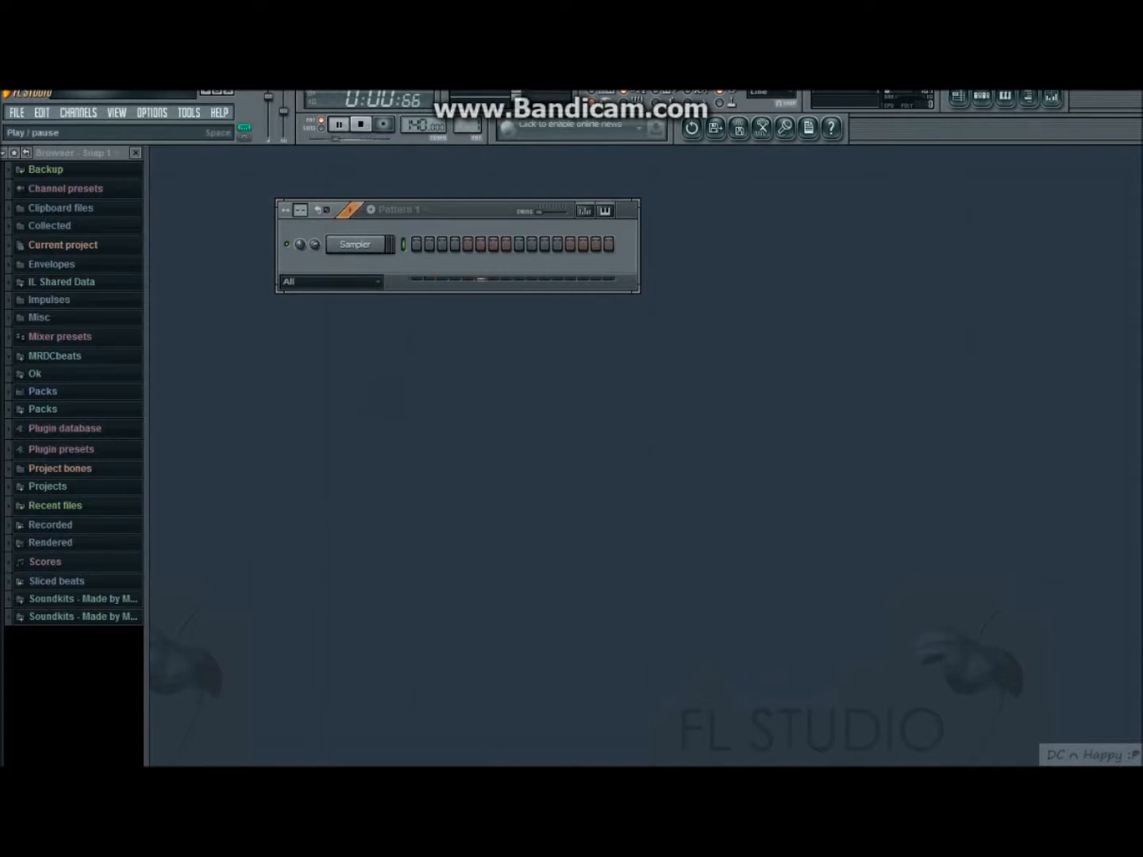
click(361, 123)
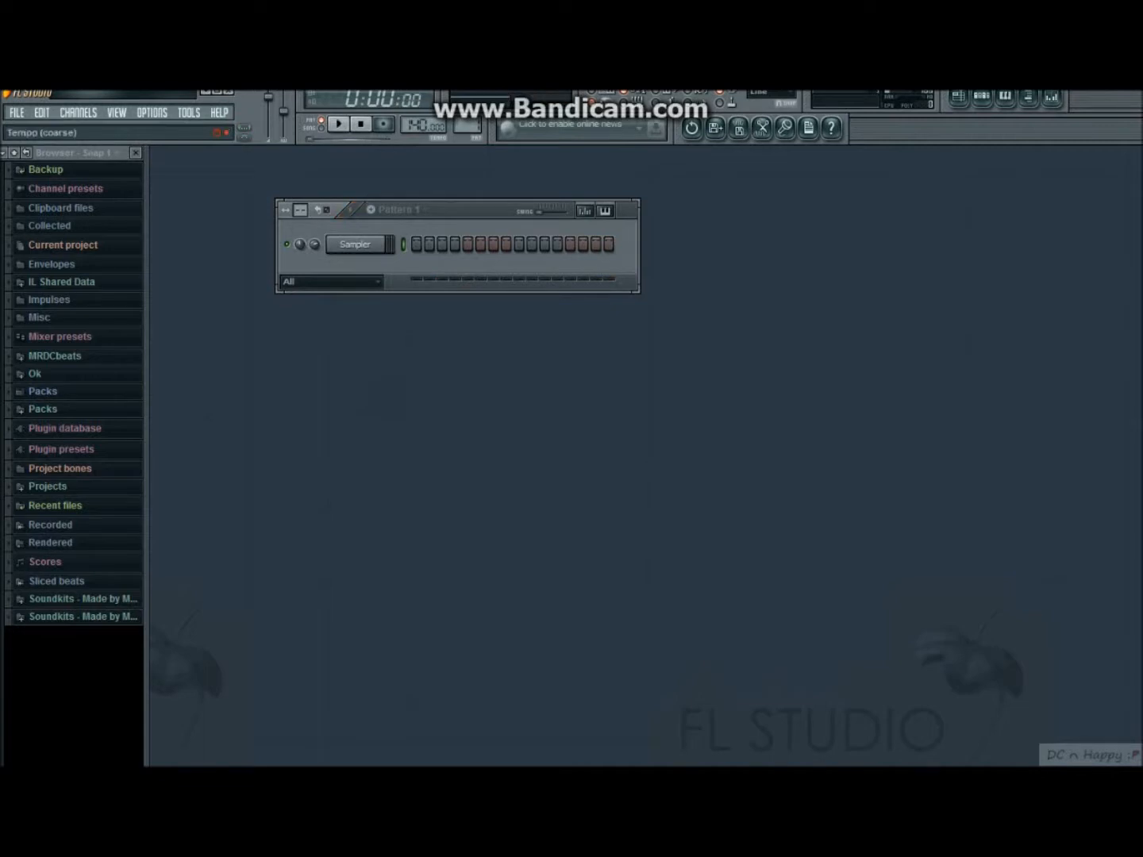
Lower the tempo and play the pattern, and repeat the playback with the tempo restored to 140 BPM.
drag(416, 125, 416, 156)
click(339, 123)
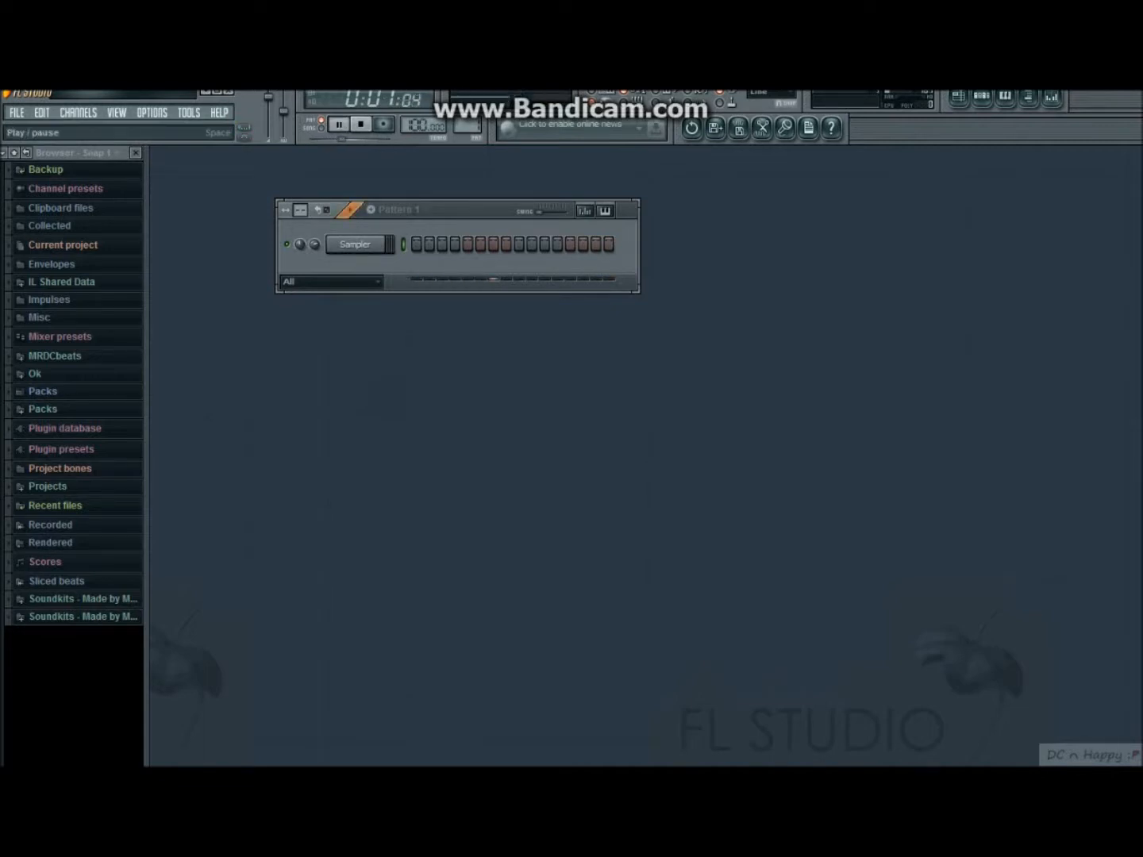
click(338, 124)
click(361, 124)
drag(416, 125, 416, 91)
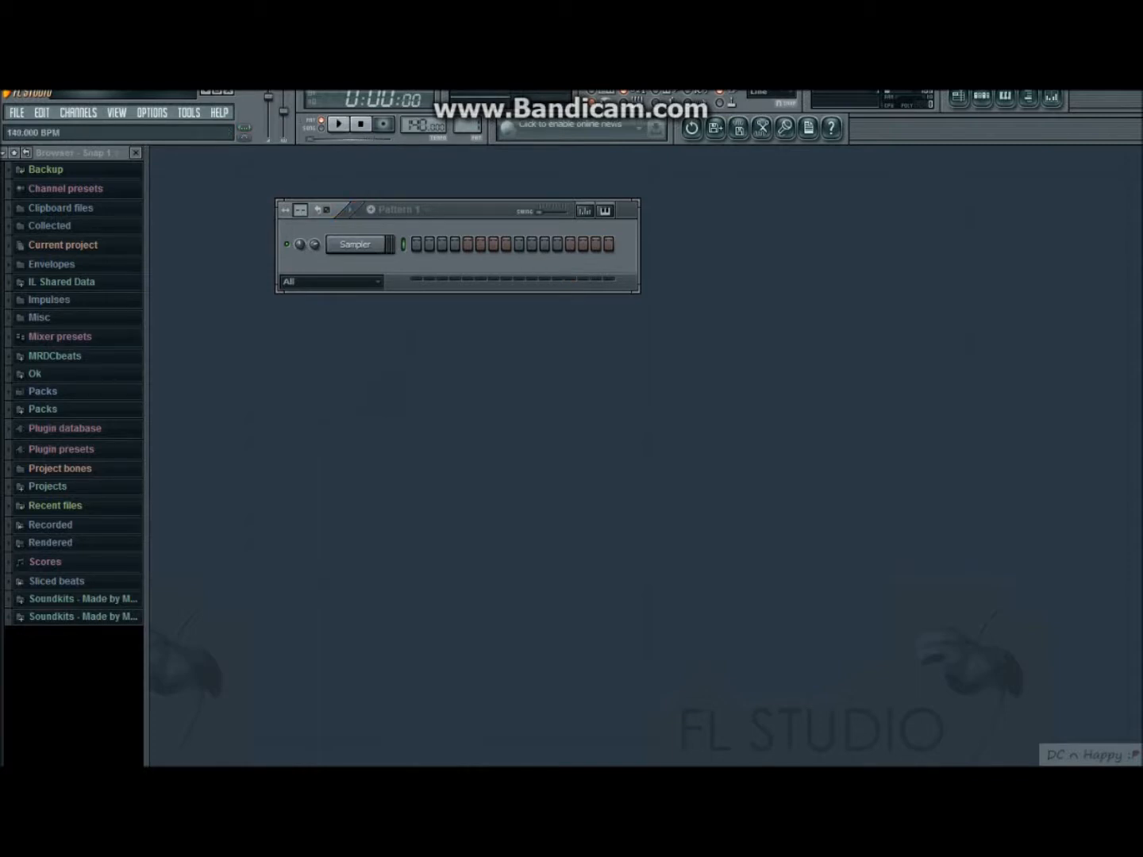
click(339, 124)
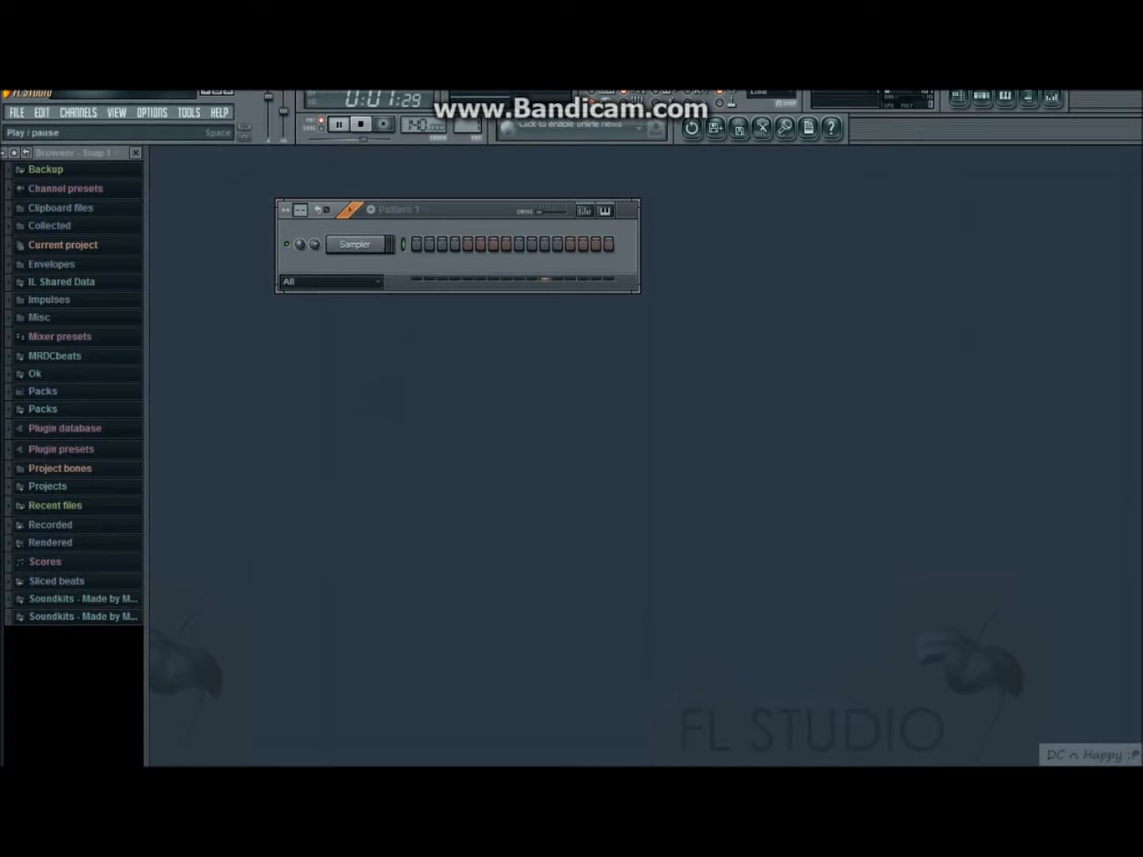
key(space)
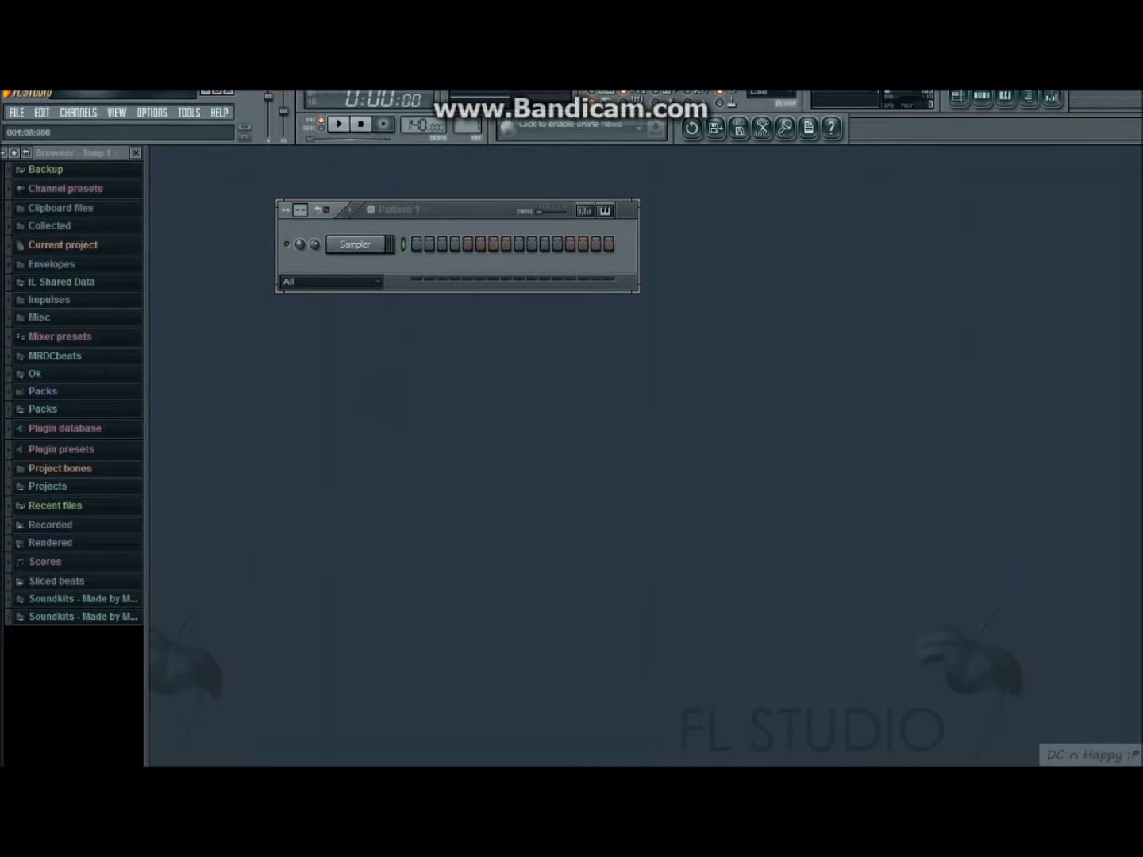
Create a project from the Minimal template Basic with limiter, discarding changes to the untitled project, and close the Fruity Limiter window.
key(alt+Tab)
key(alt+Tab)
click(151, 112)
key(Left)
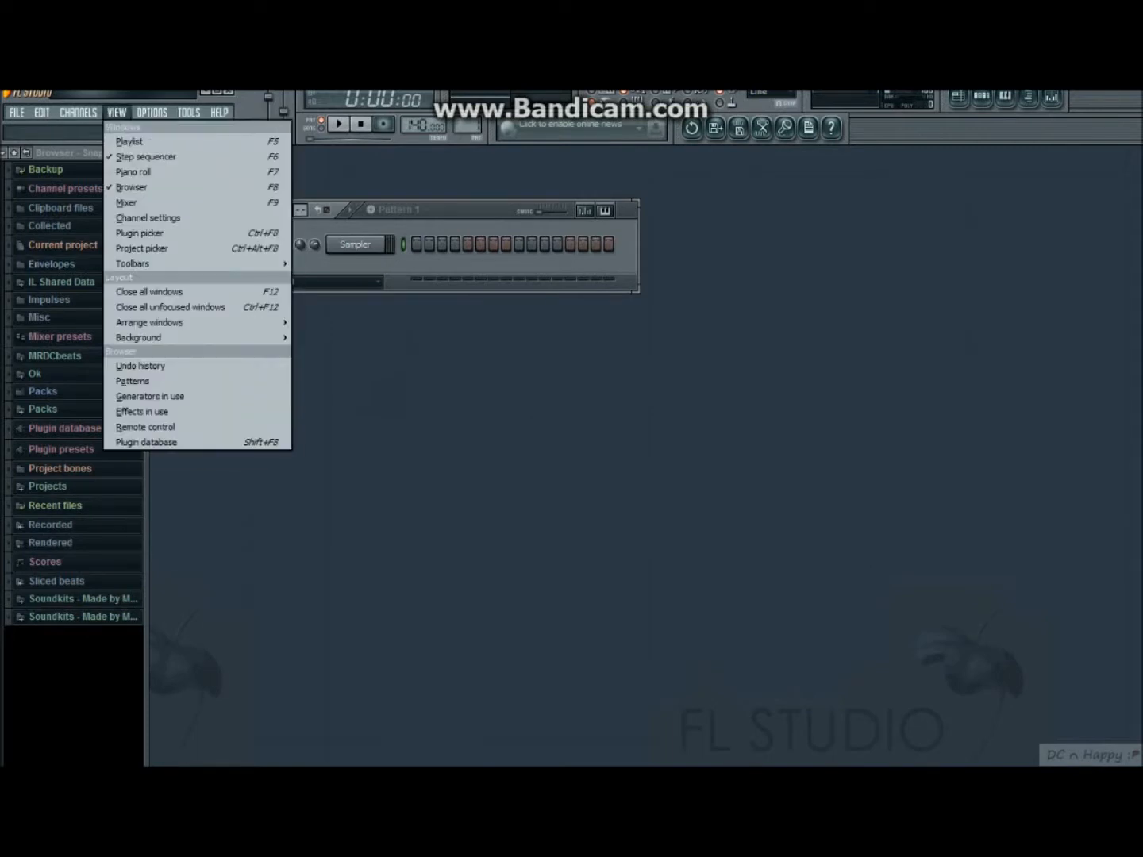
key(Left)
key(Left)
key(Left)
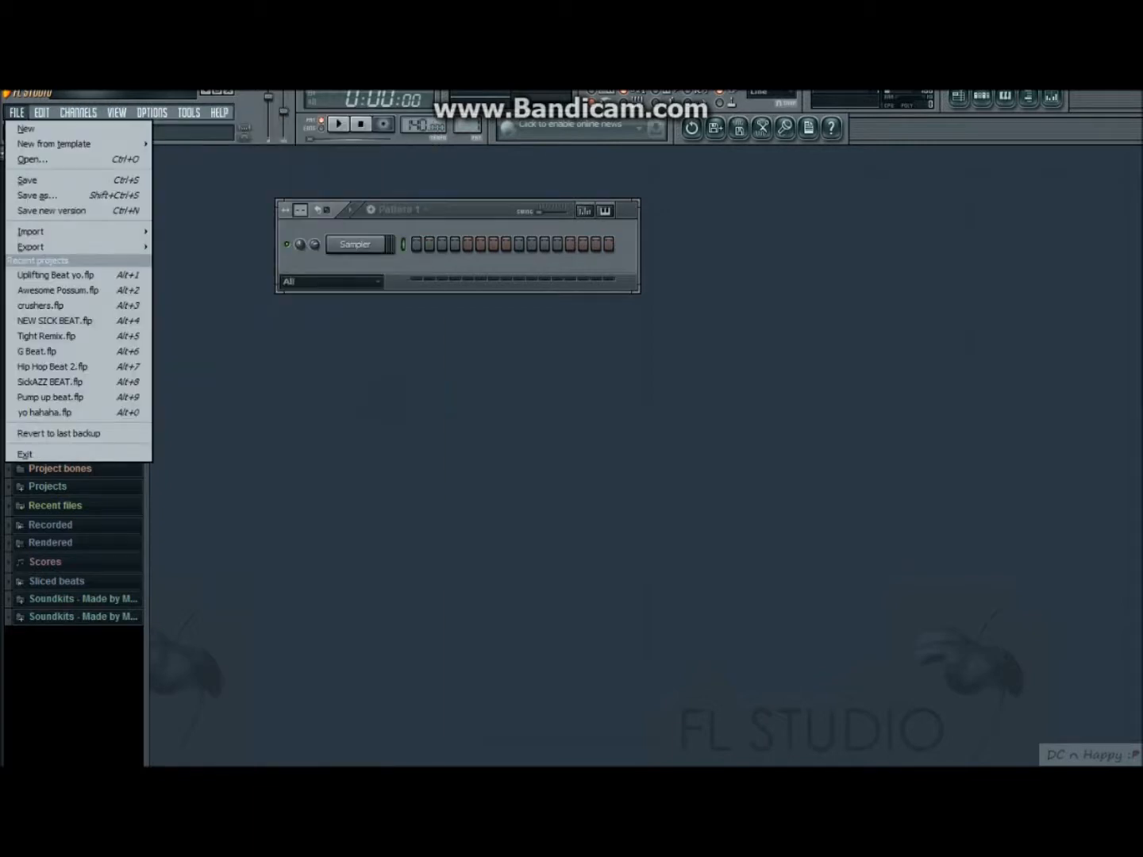
key(Down)
key(Right)
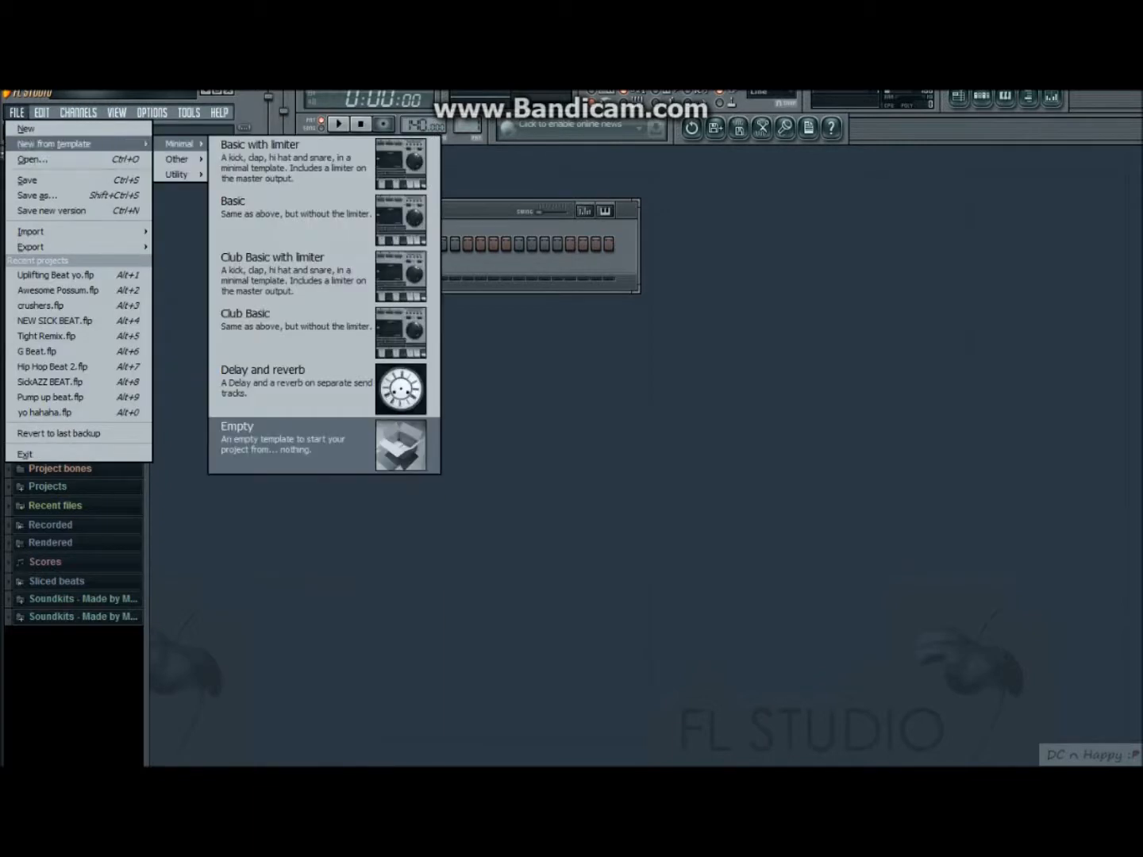
key(Down)
key(Down)
key(Down)
key(Down)
key(Down)
key(Down)
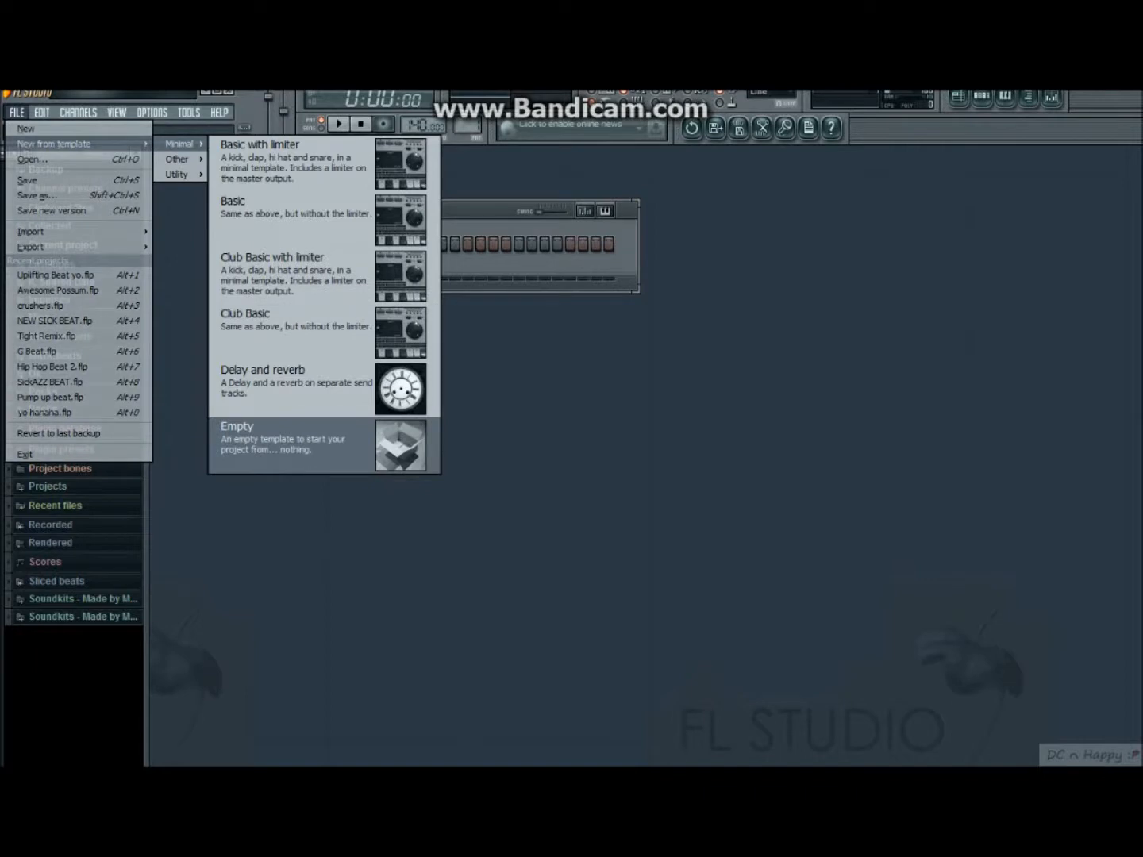
key(Up)
key(Up)
key(Up)
key(Up)
key(Up)
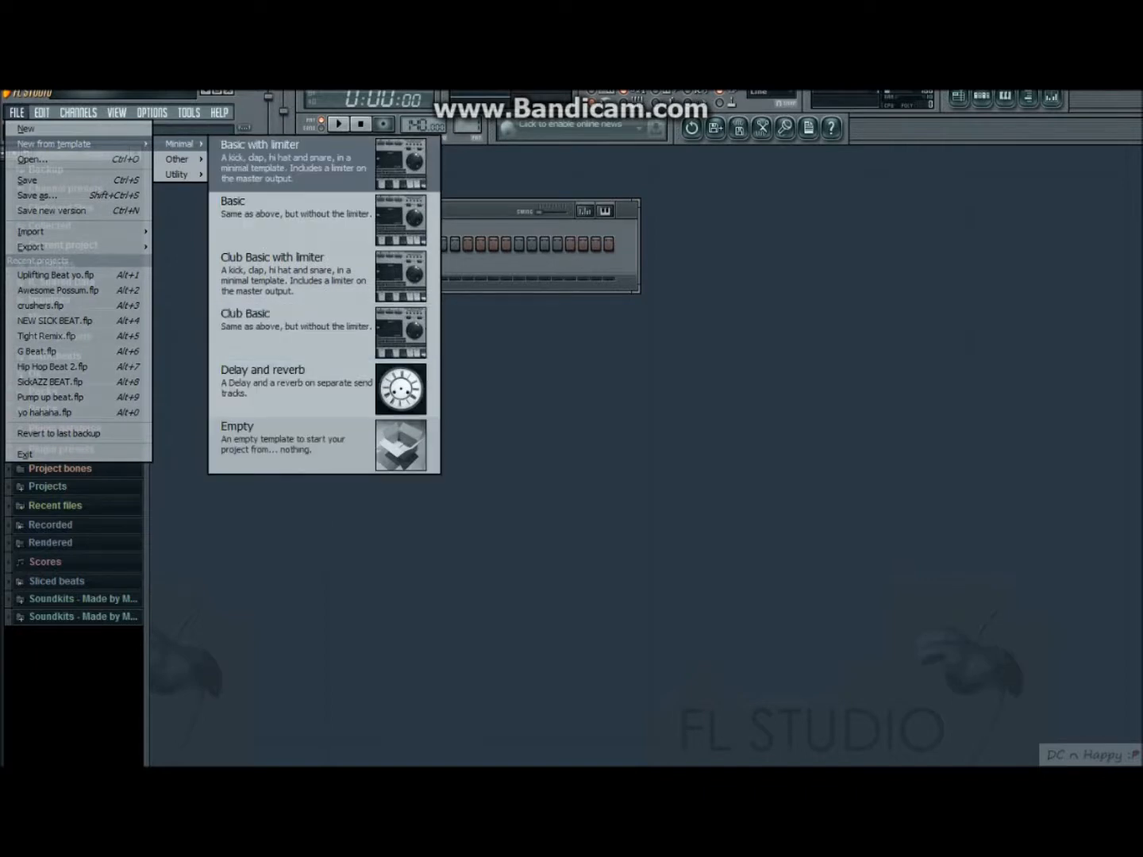
key(Return)
key(Tab)
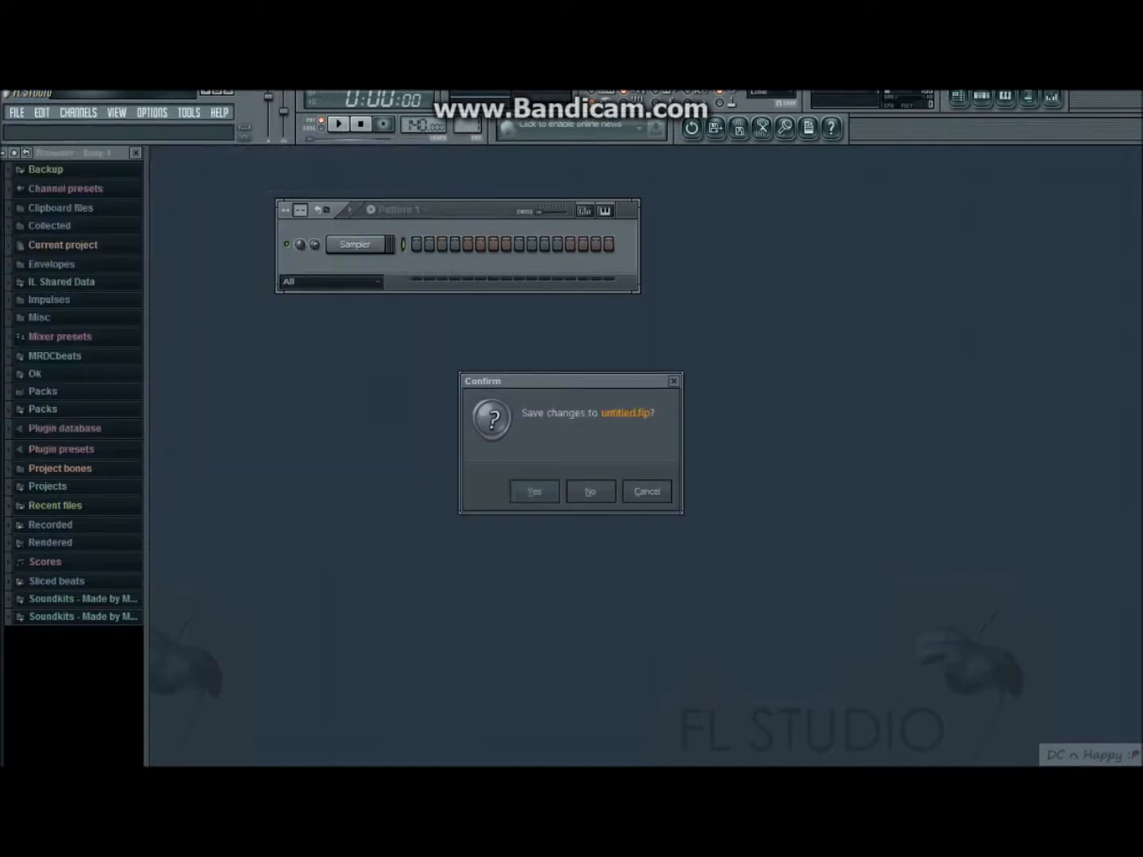
key(Return)
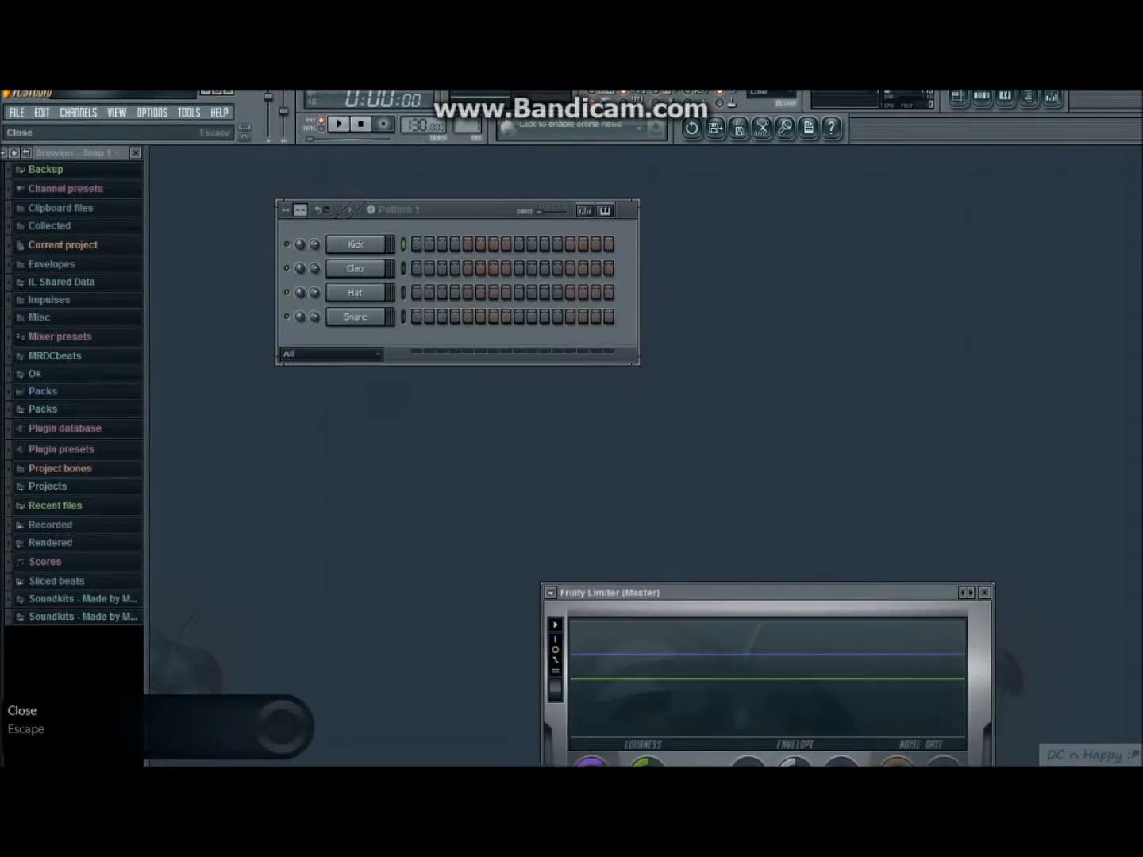
click(984, 593)
Set the new project's tempo to 140 BPM, leaving the Kick channel without any hits.
click(415, 244)
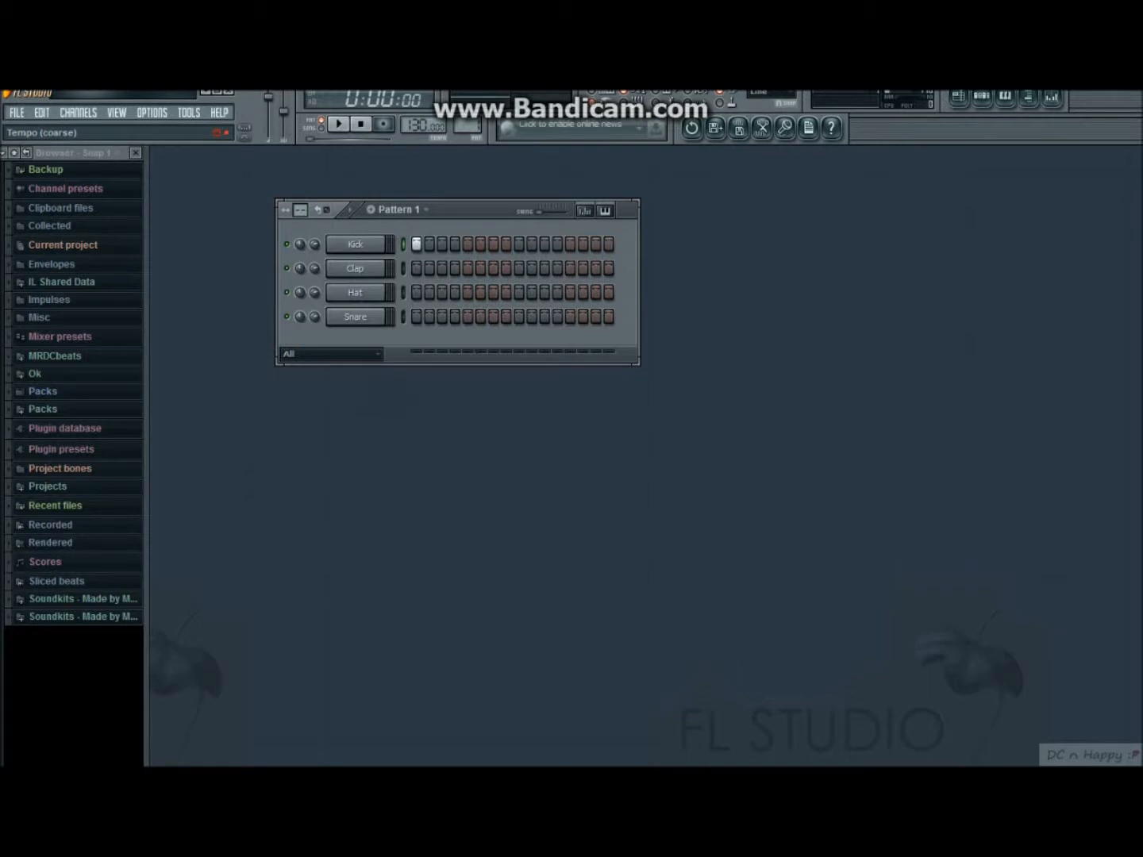
drag(416, 125, 417, 110)
right_click(416, 245)
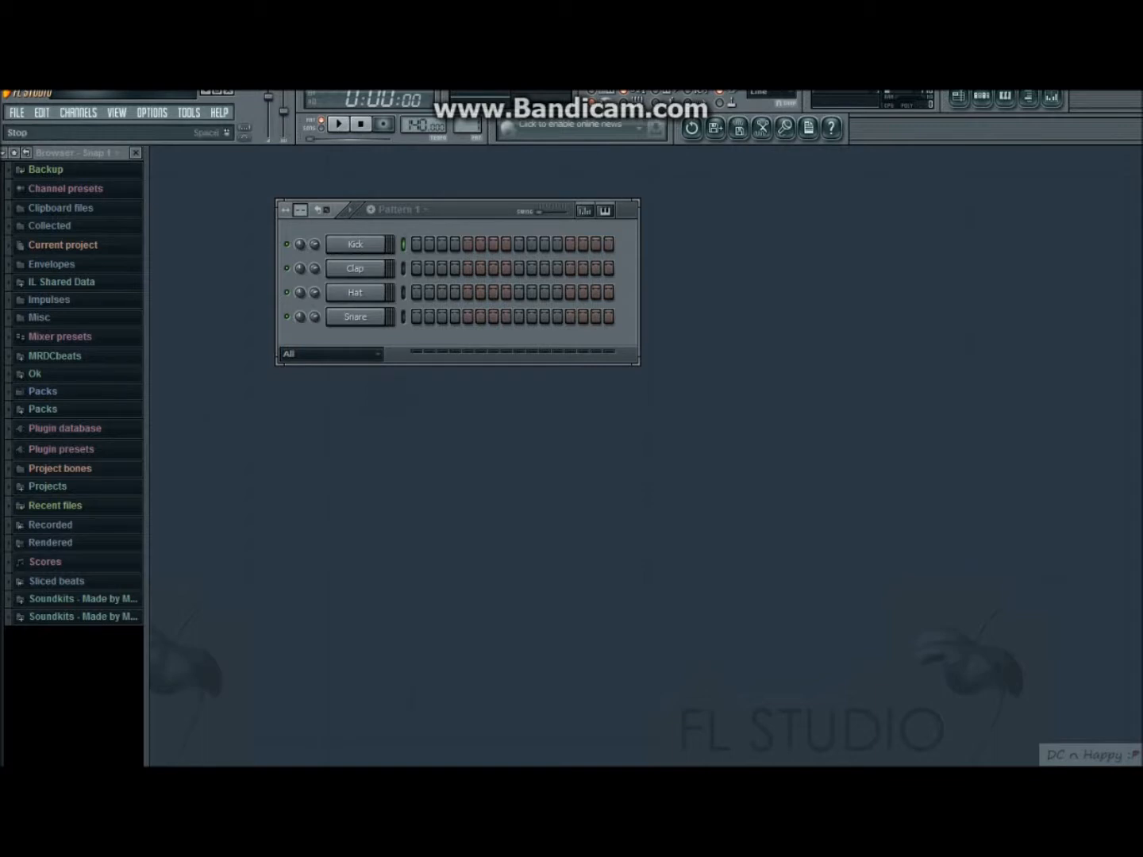
Add a kick on step 1 and a hat and a snare on step 9, with the pattern playing.
click(416, 244)
click(519, 292)
key(space)
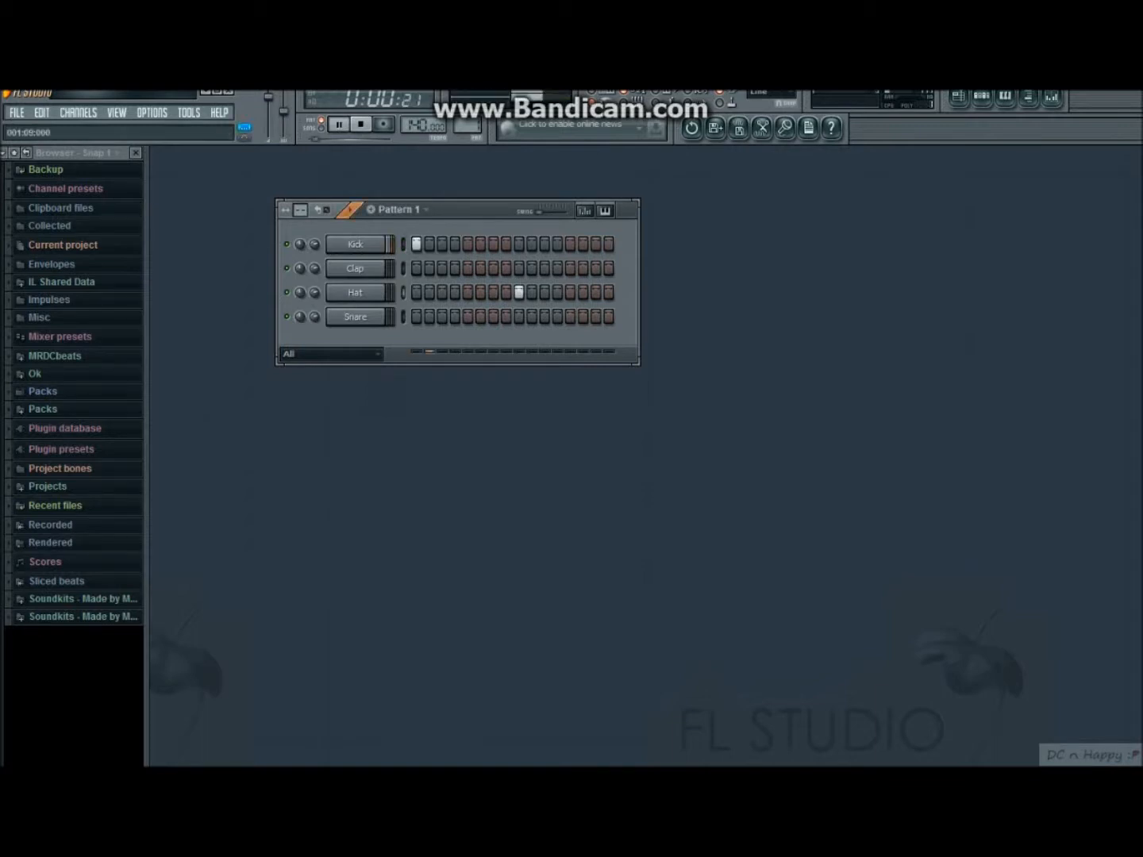
click(519, 317)
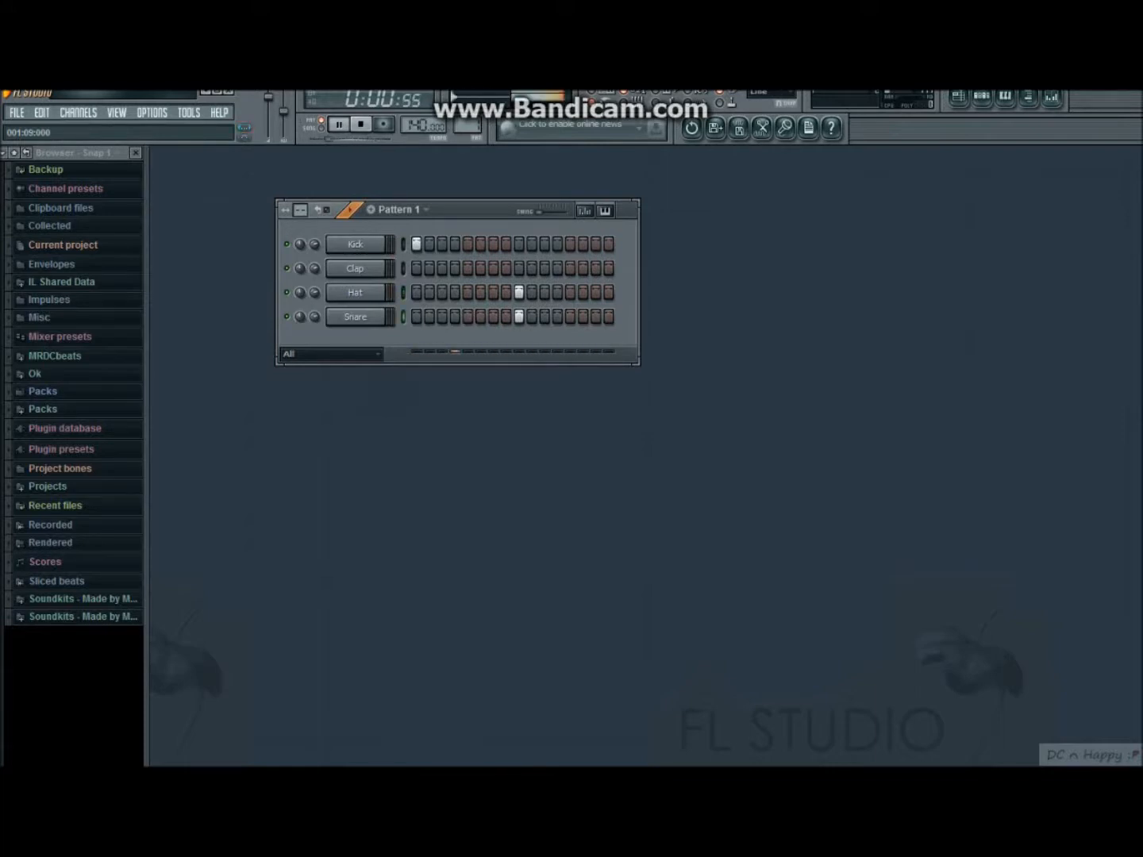
Fill the Hat channel on every 2 steps and clear its hits from the first eight steps.
right_click(387, 291)
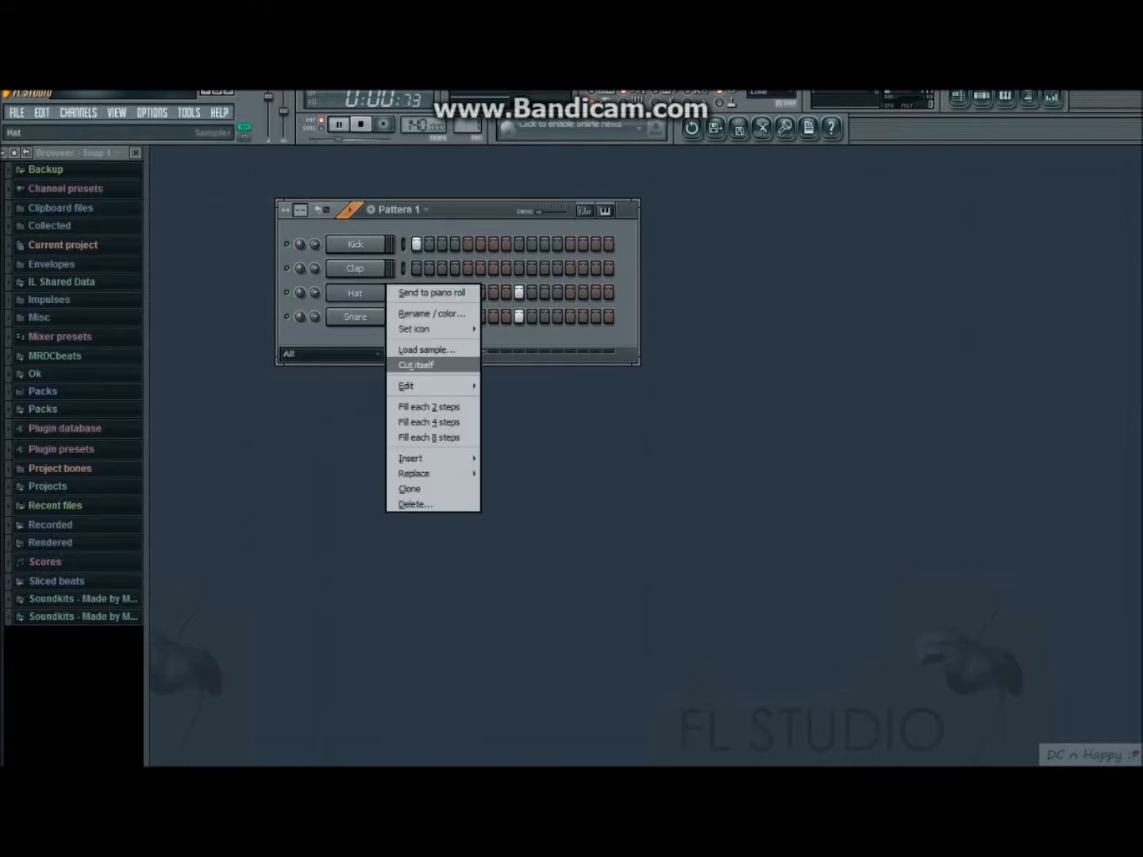
click(429, 405)
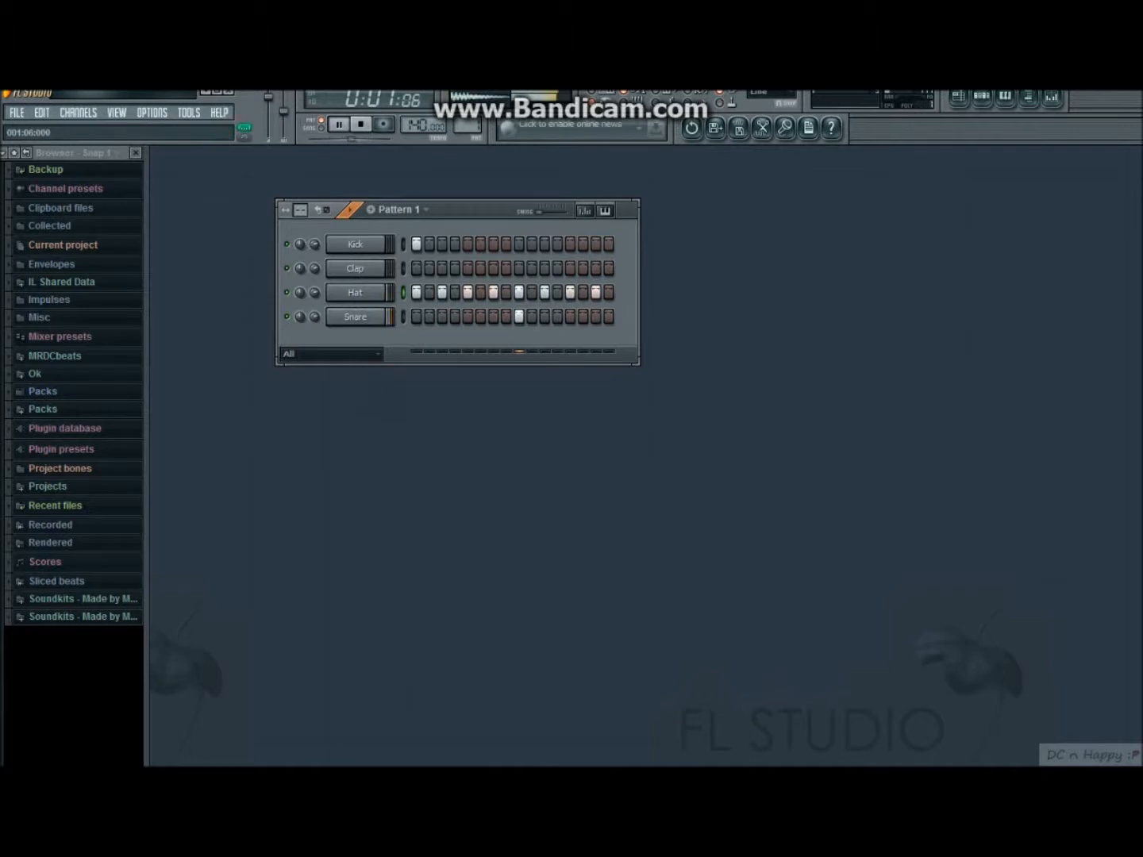
drag(416, 292, 493, 292)
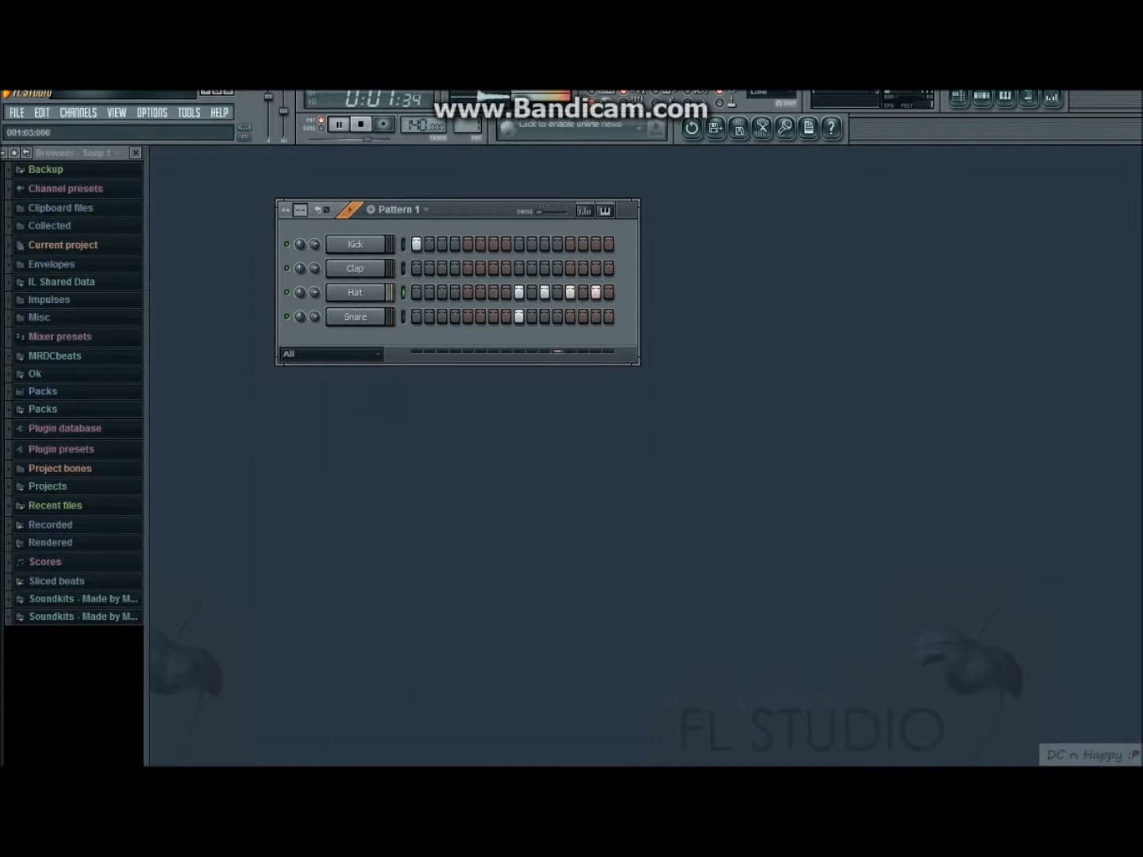
Place a clap on step 5 instead of step 4, adjust the Clap channel's volume and audition the pattern.
click(455, 268)
key(space)
right_click(455, 268)
click(468, 268)
key(space)
drag(315, 268, 315, 291)
key(space)
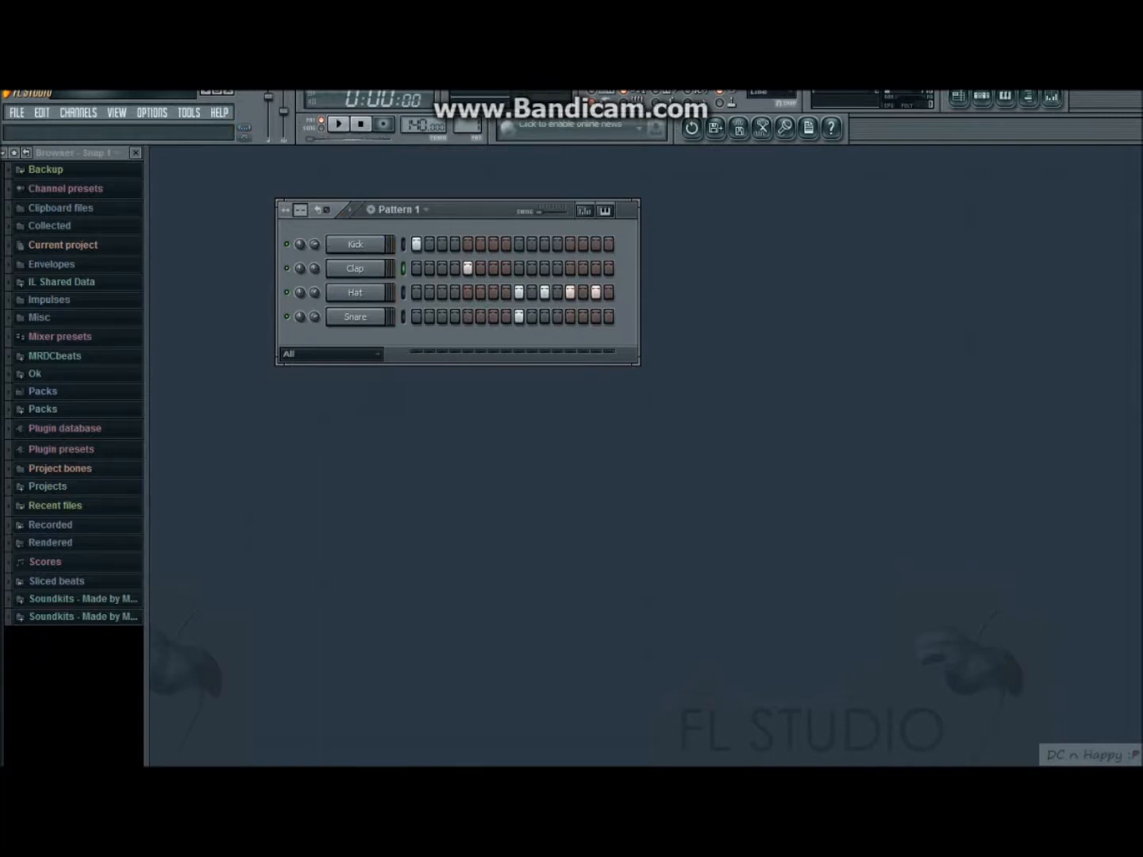
Clear all clap, hat and snare hits from the pattern, keeping only the kick on step 1.
right_click(468, 268)
right_click(519, 292)
right_click(544, 293)
right_click(569, 292)
right_click(596, 292)
right_click(520, 315)
Add kicks on steps 7 and 13 and a snare on step 9, and play the pattern to check it.
click(493, 244)
click(519, 316)
key(space)
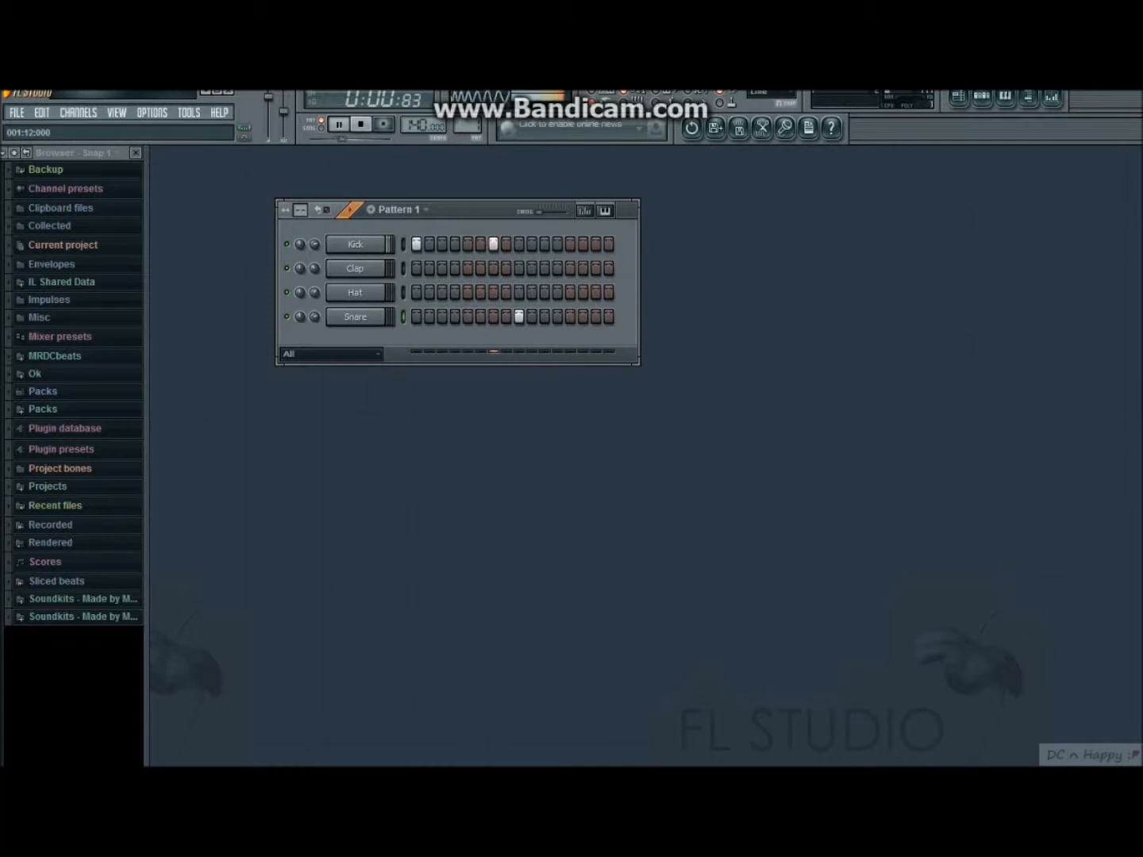
key(space)
click(570, 243)
key(space)
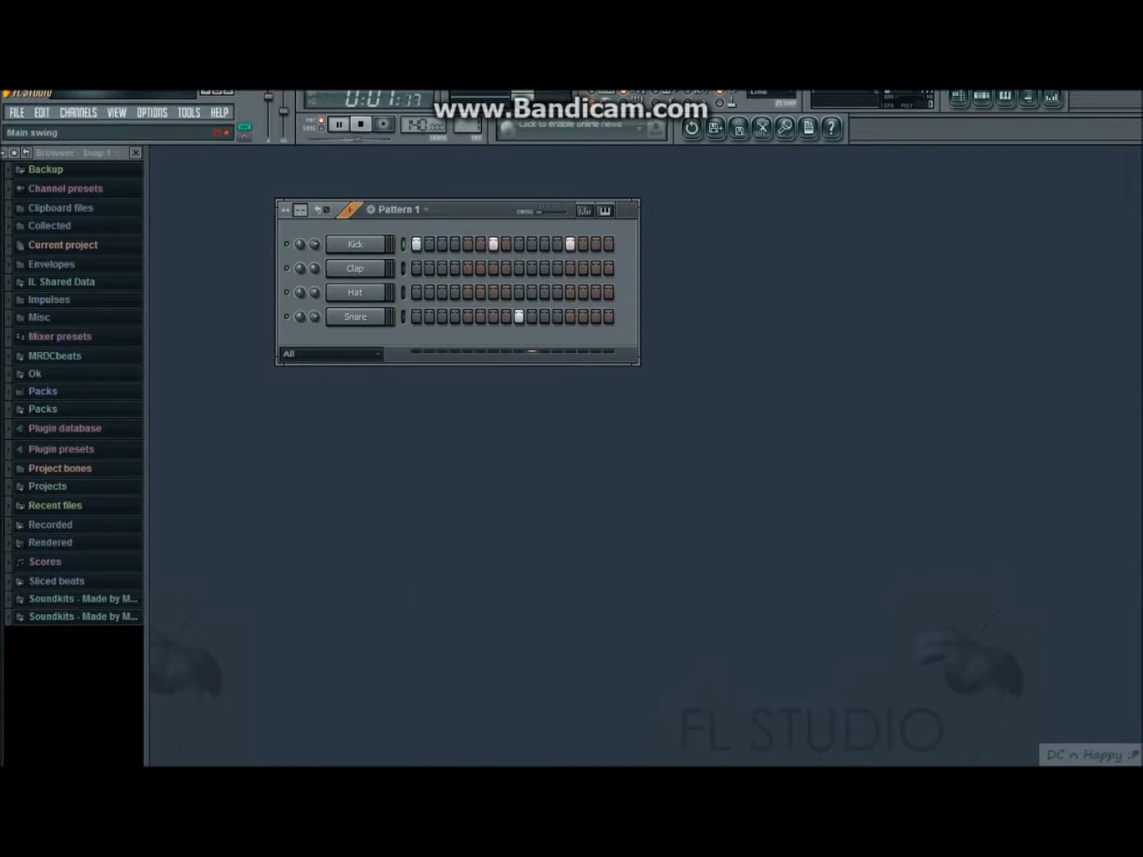
key(space)
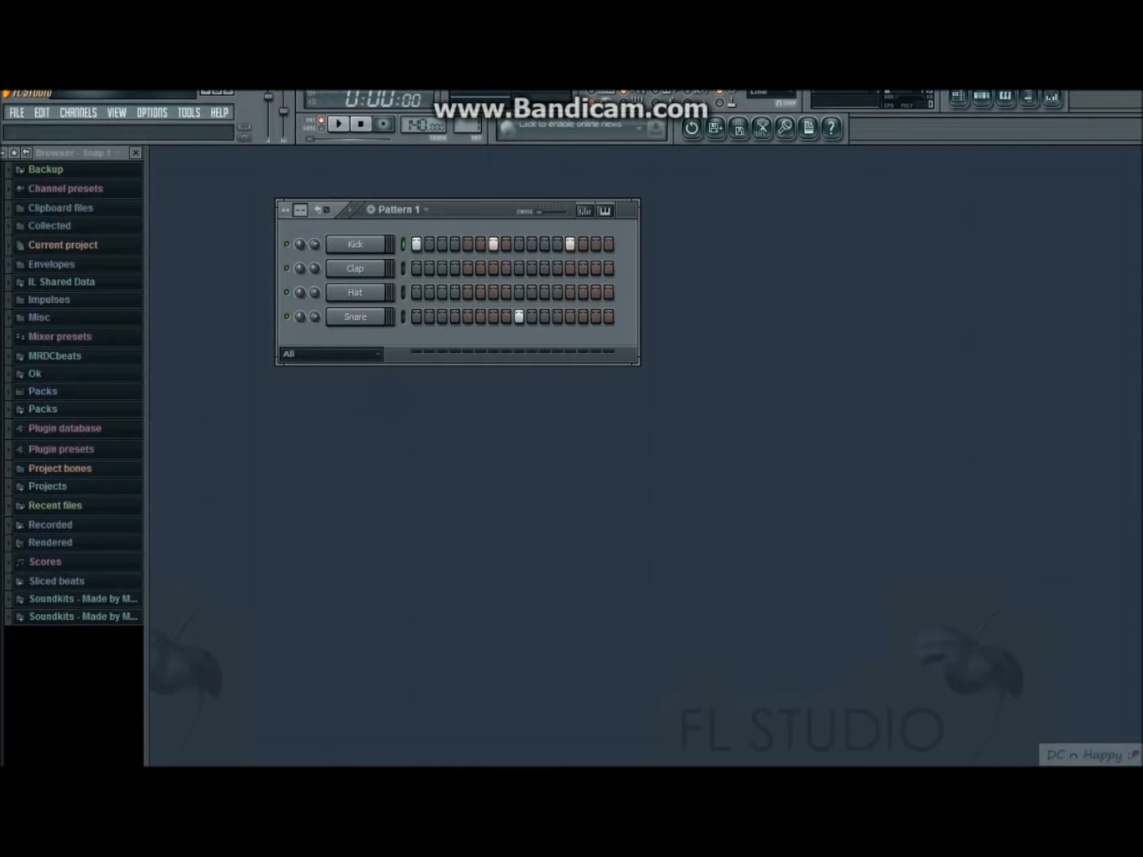
Switch playback to Song mode, play the empty song, and return to Pattern mode with playback stopped.
click(320, 124)
key(space)
key(space)
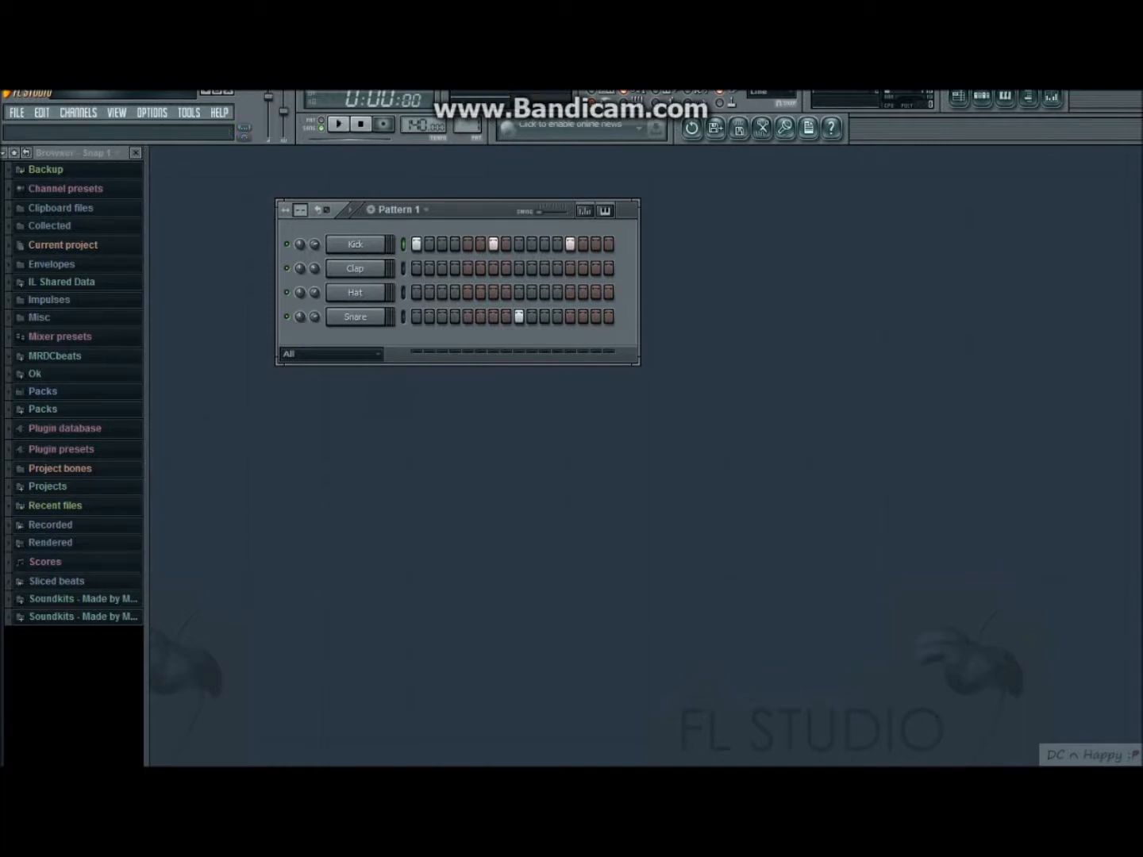
key(space)
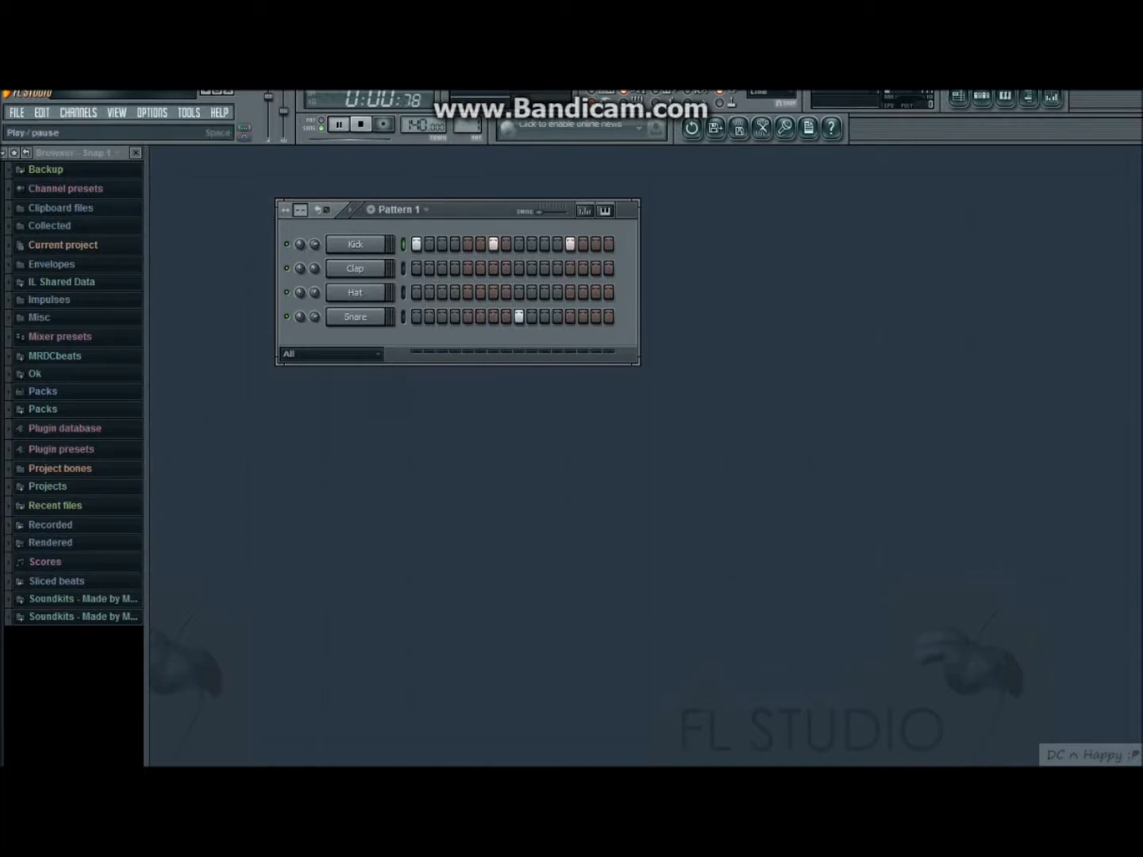
click(321, 124)
click(321, 125)
click(321, 125)
key(space)
Open the Playlist and bring the step sequencer in front of it.
key(F5)
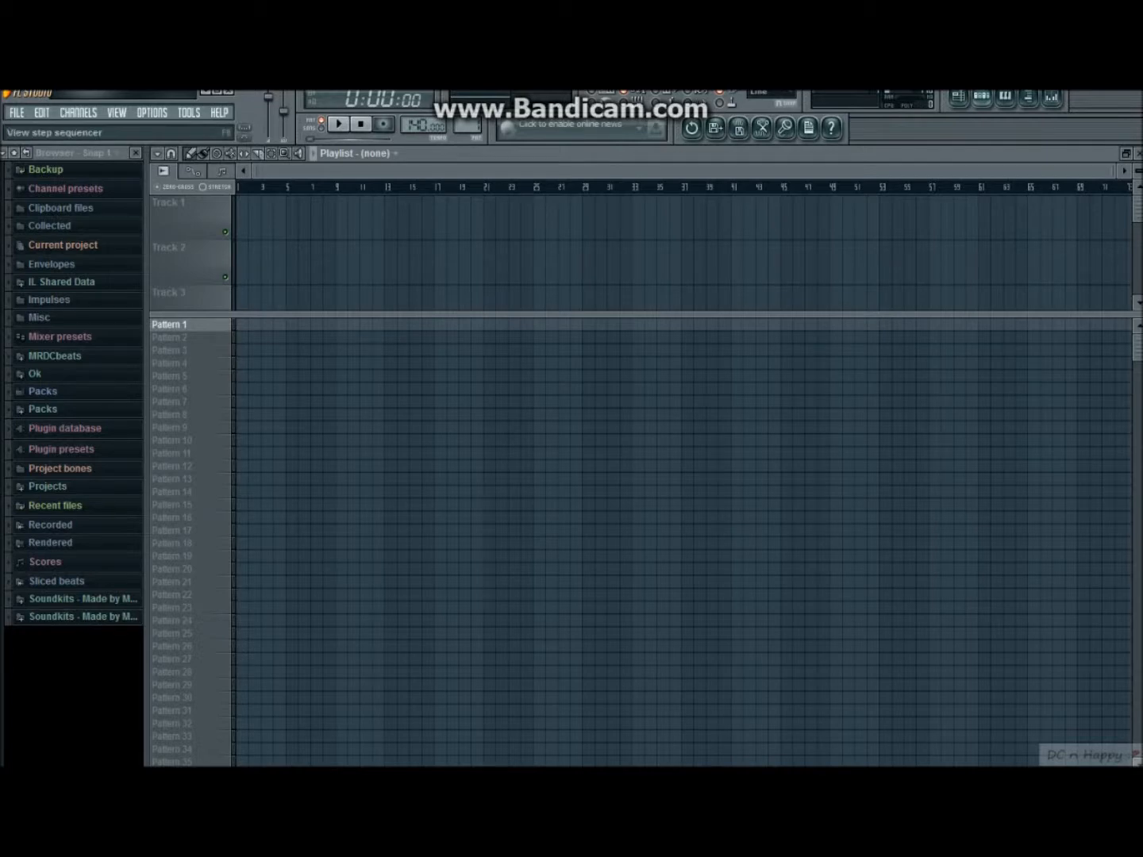
click(982, 98)
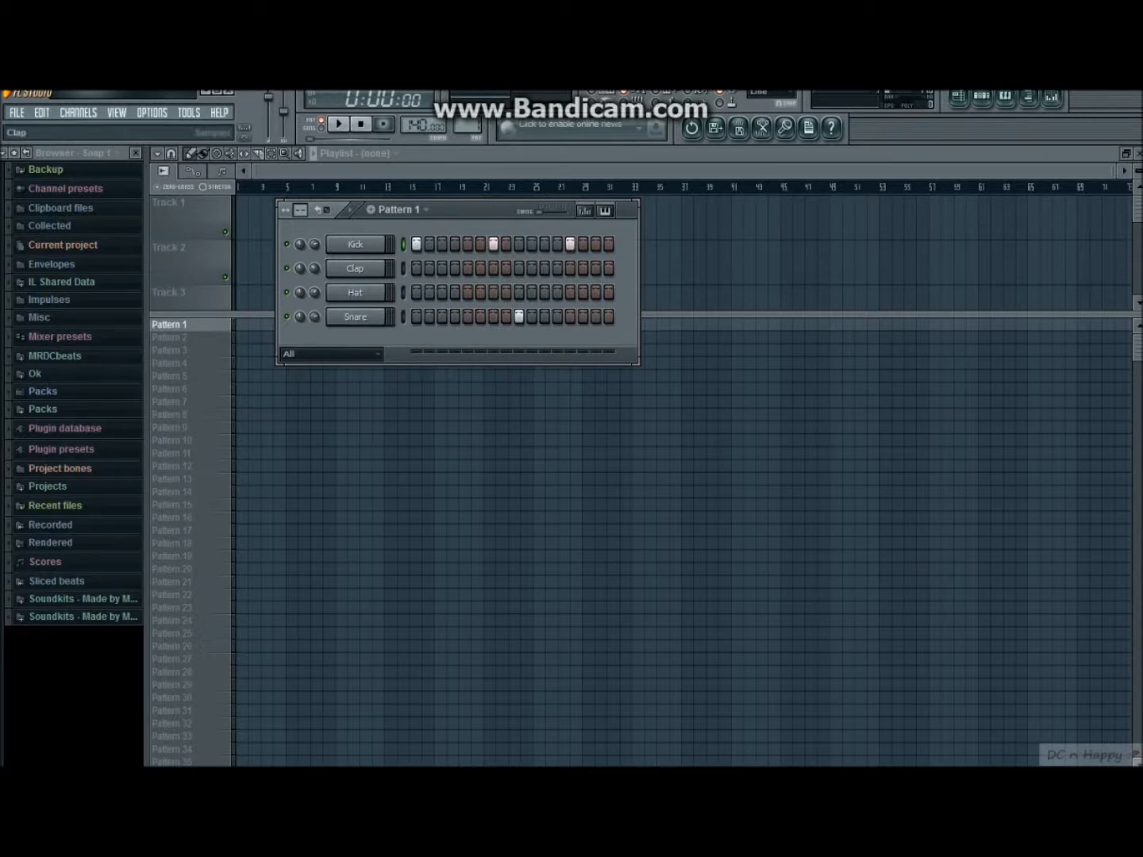
With the song playing, hide the step sequencer and resize the Playlist's clip track area against the pattern block area.
right_click(386, 240)
key(Escape)
key(space)
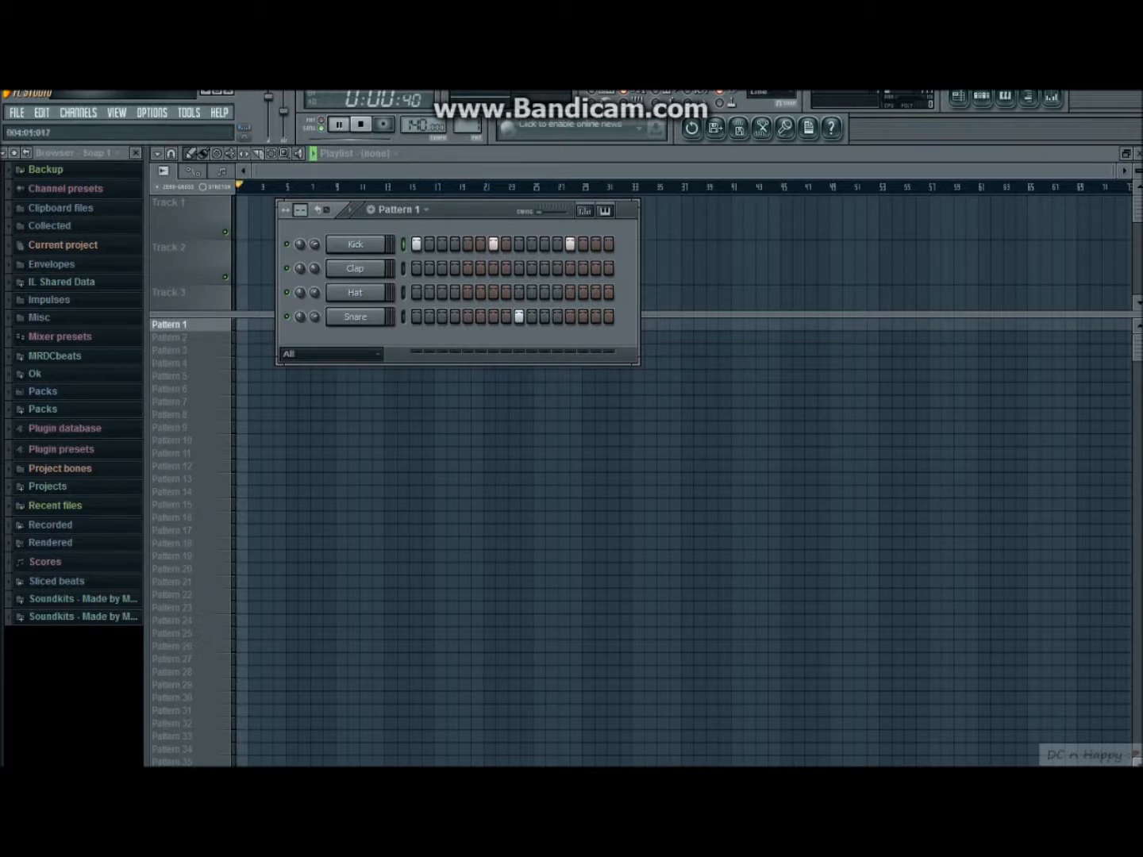
key(F6)
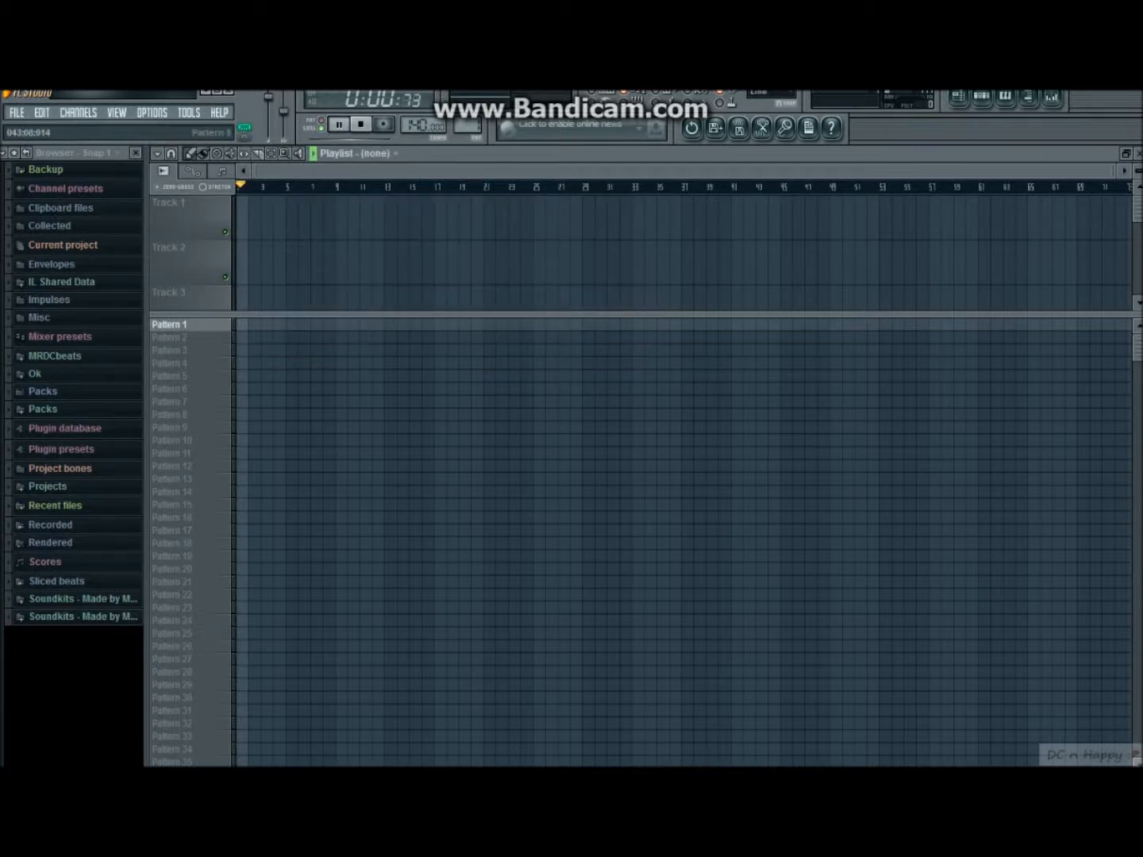
drag(455, 315, 454, 762)
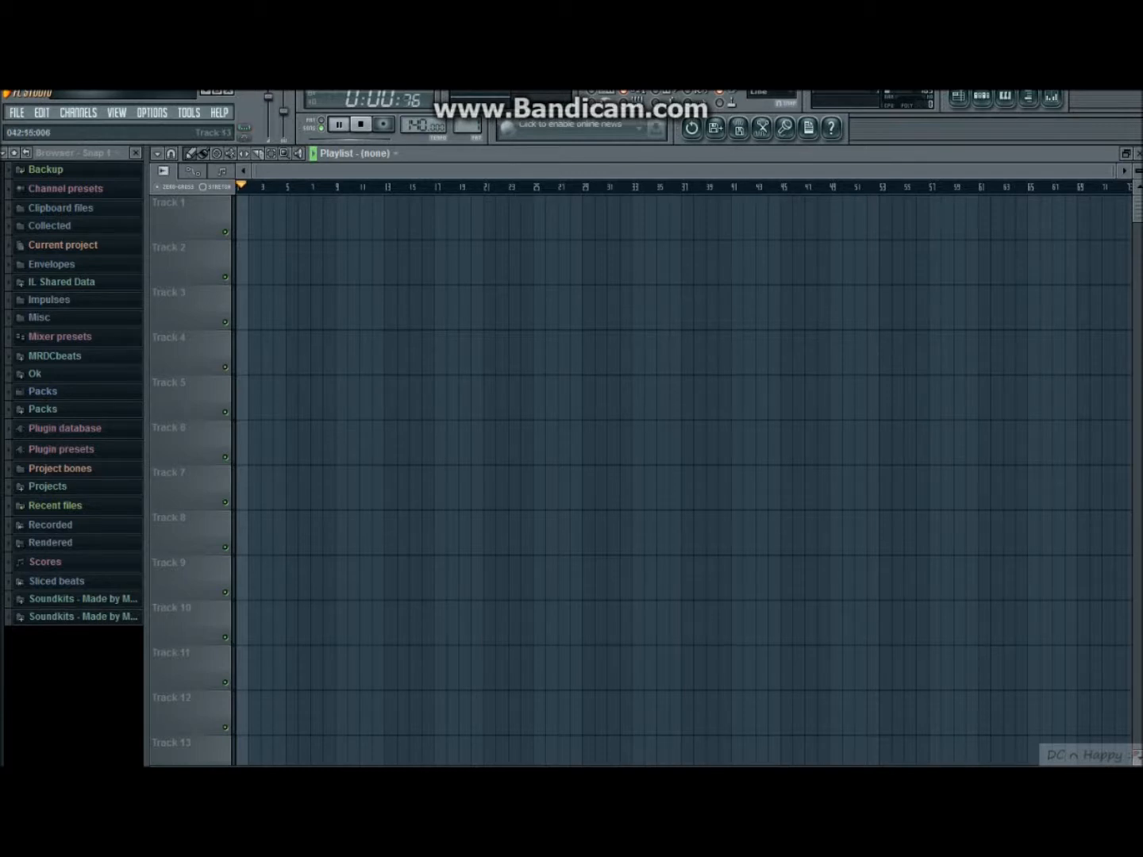
drag(641, 767, 641, 432)
Turn off Enable legacy pattern blocks in the general settings, turn it back on, and close the settings.
click(151, 112)
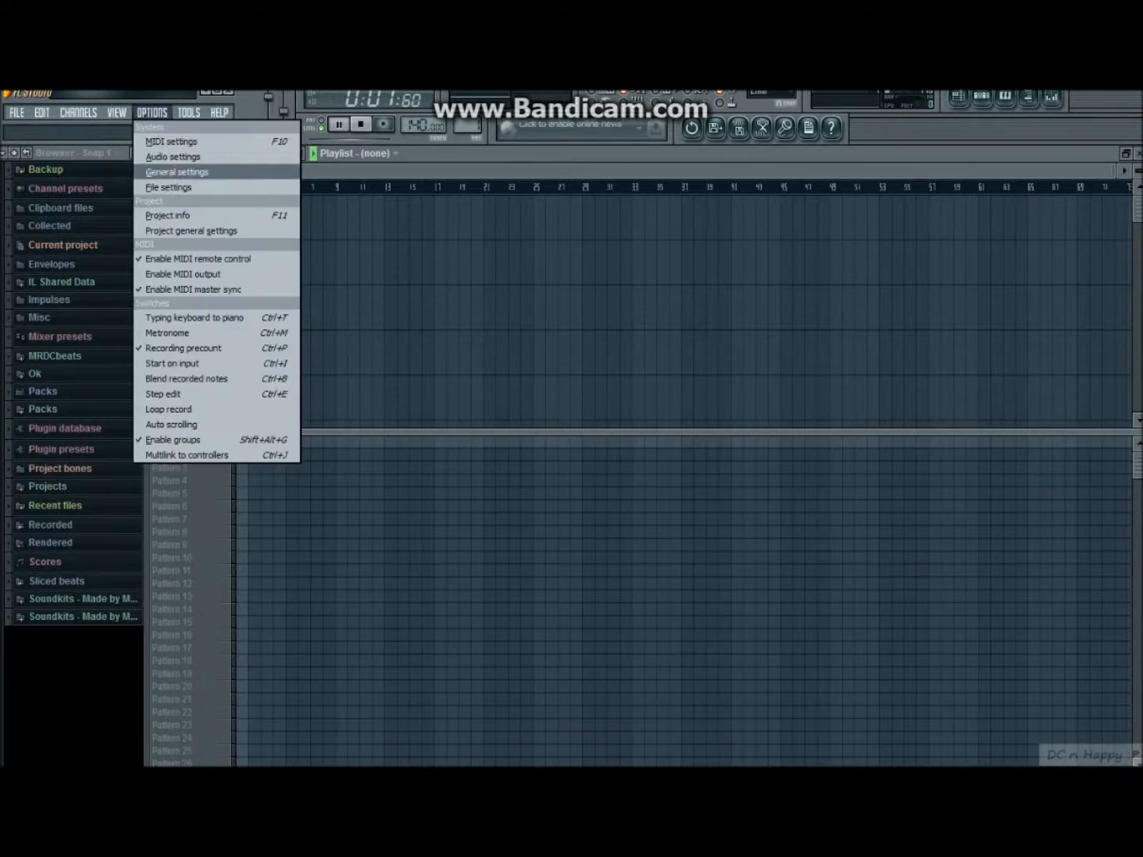
click(177, 171)
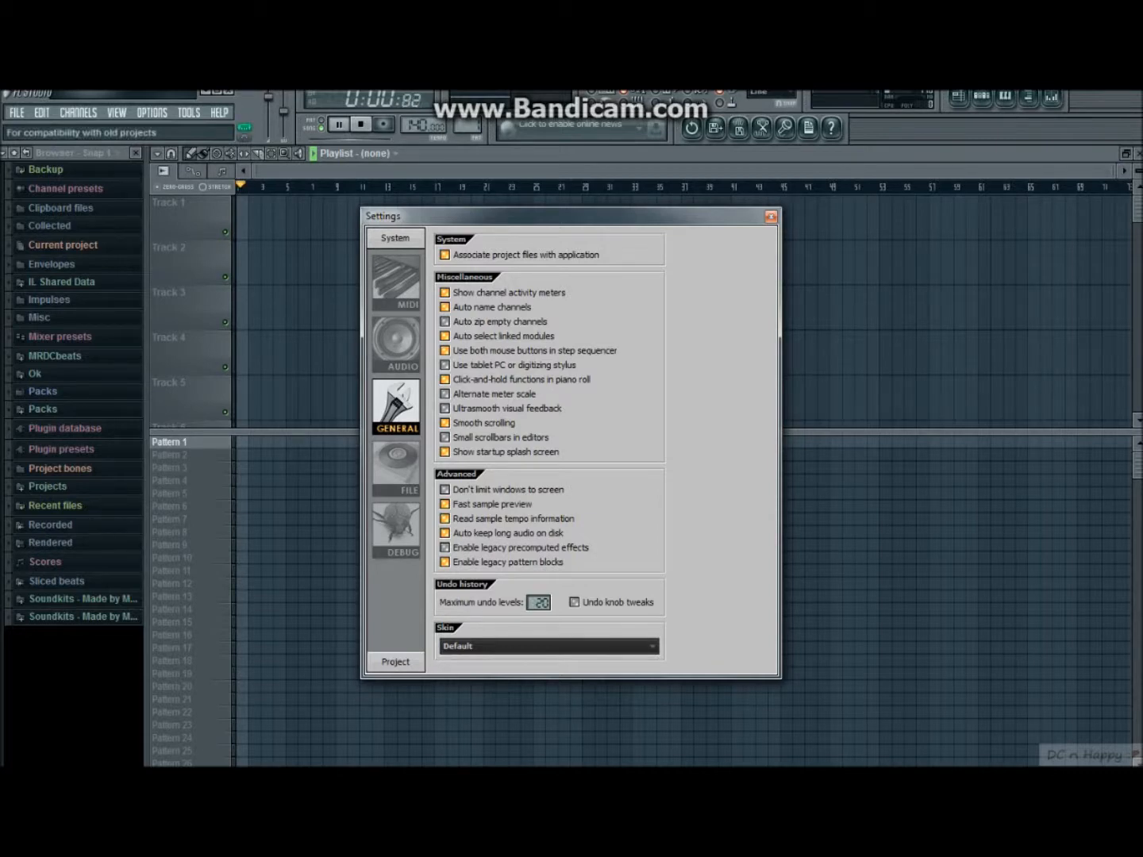
click(445, 562)
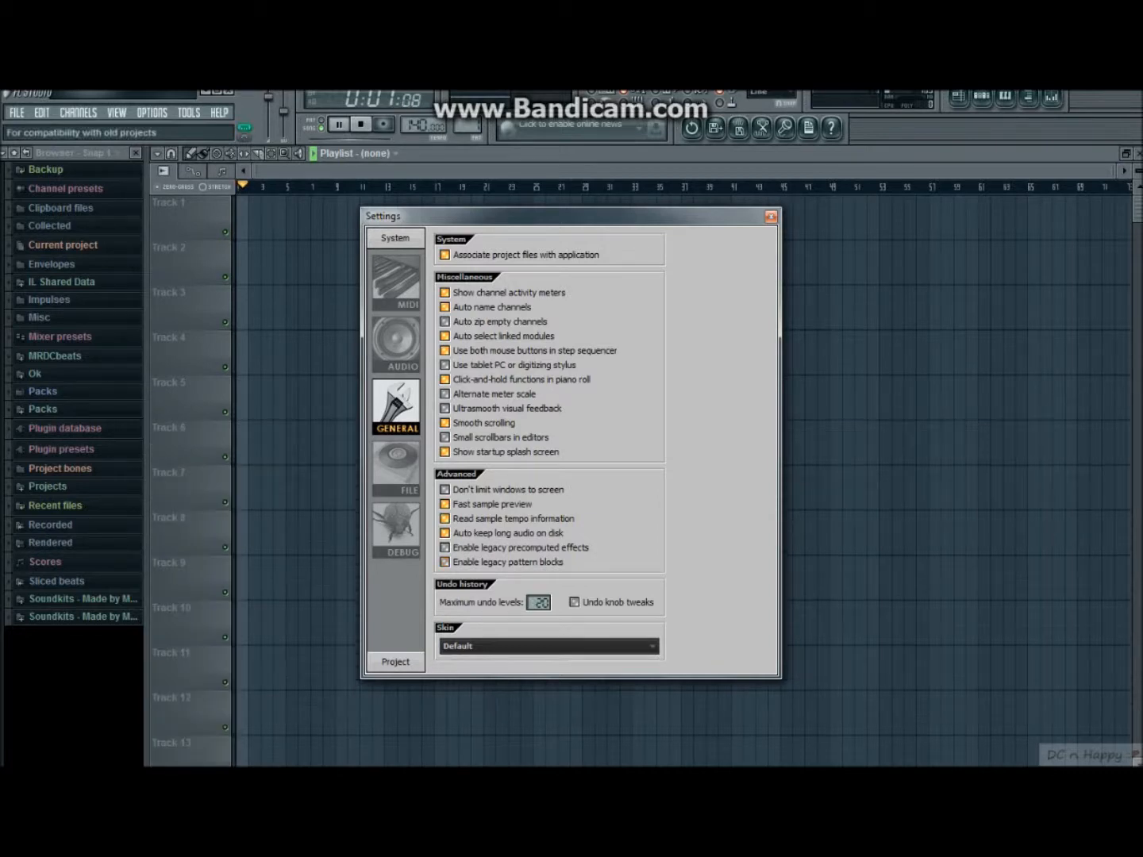
click(445, 562)
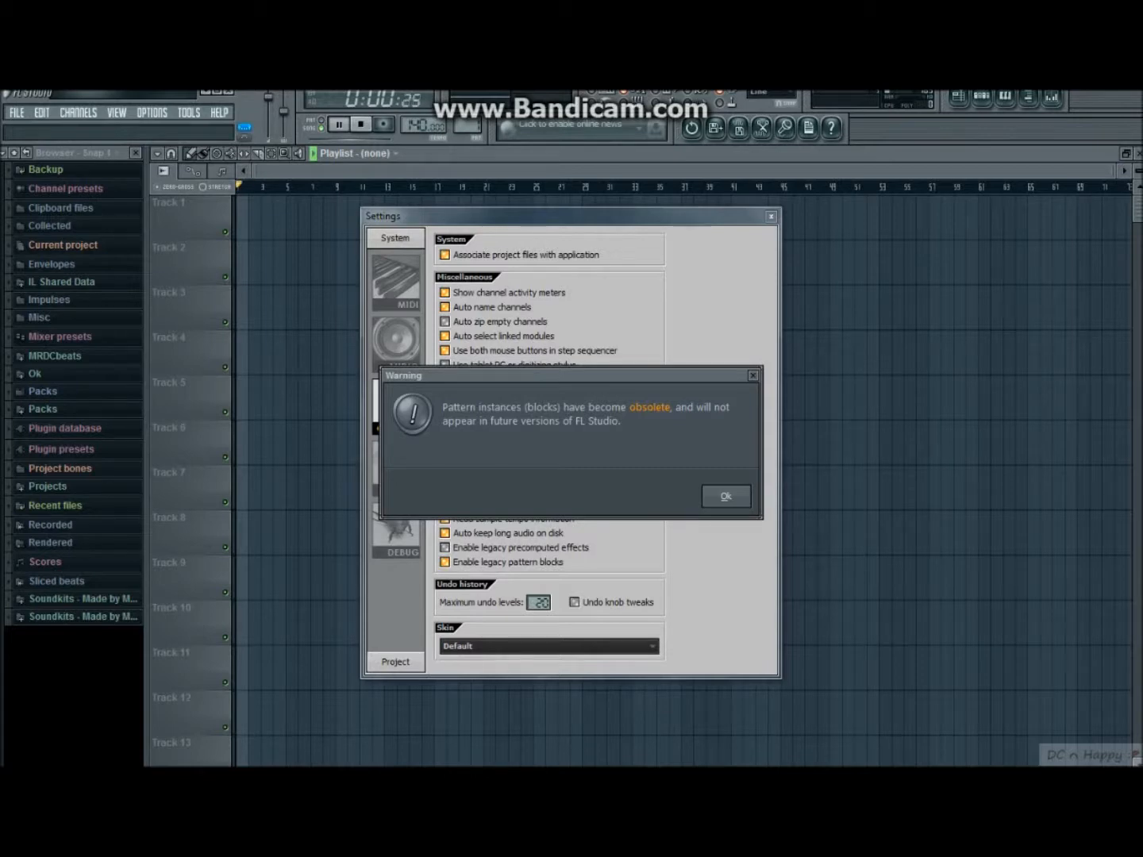
click(726, 496)
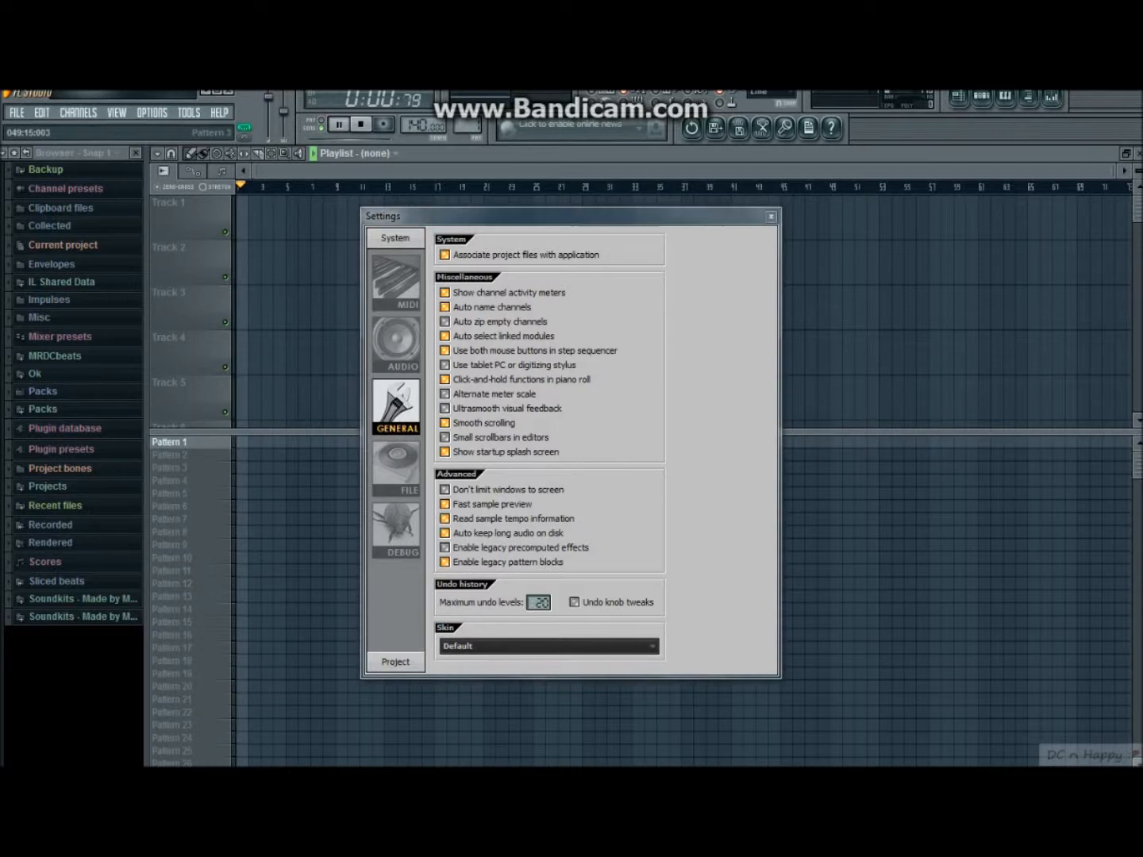
click(770, 216)
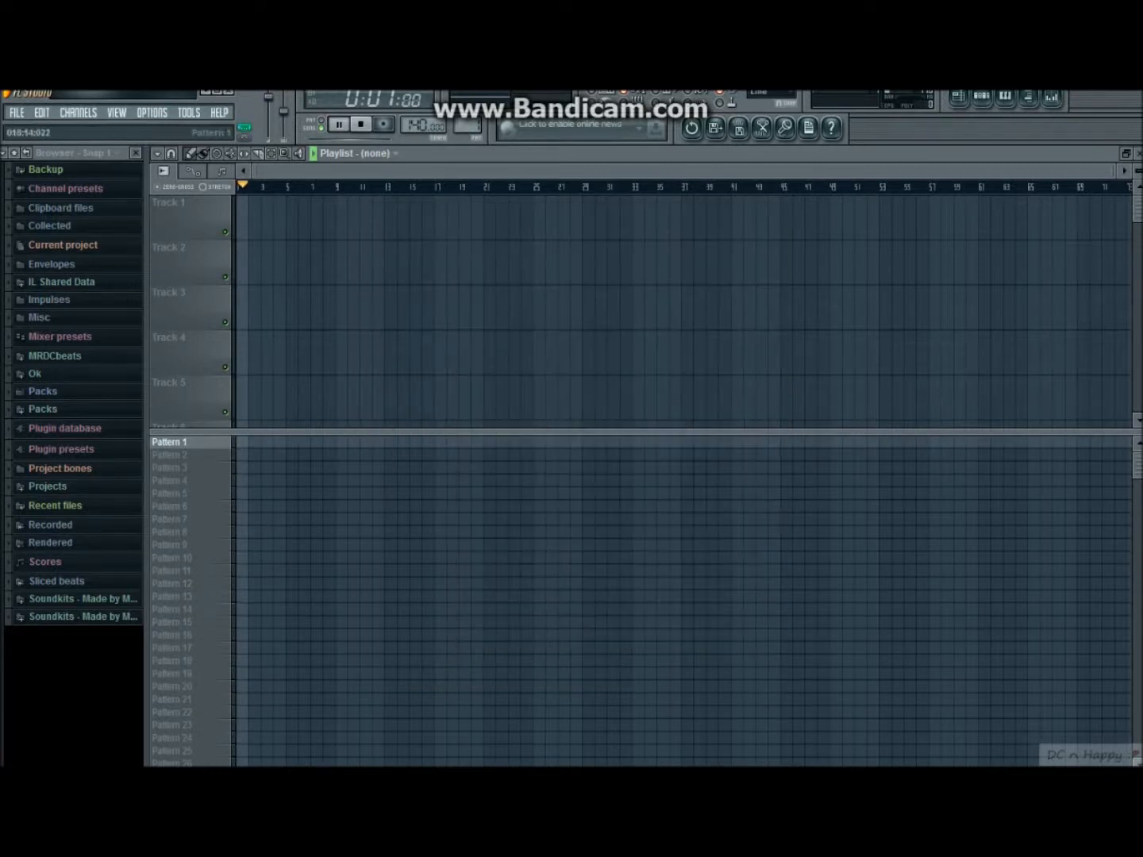
Collapse and reopen the Playlist's clip track area, and try placing and removing a clip on Track 1.
drag(556, 274, 556, 198)
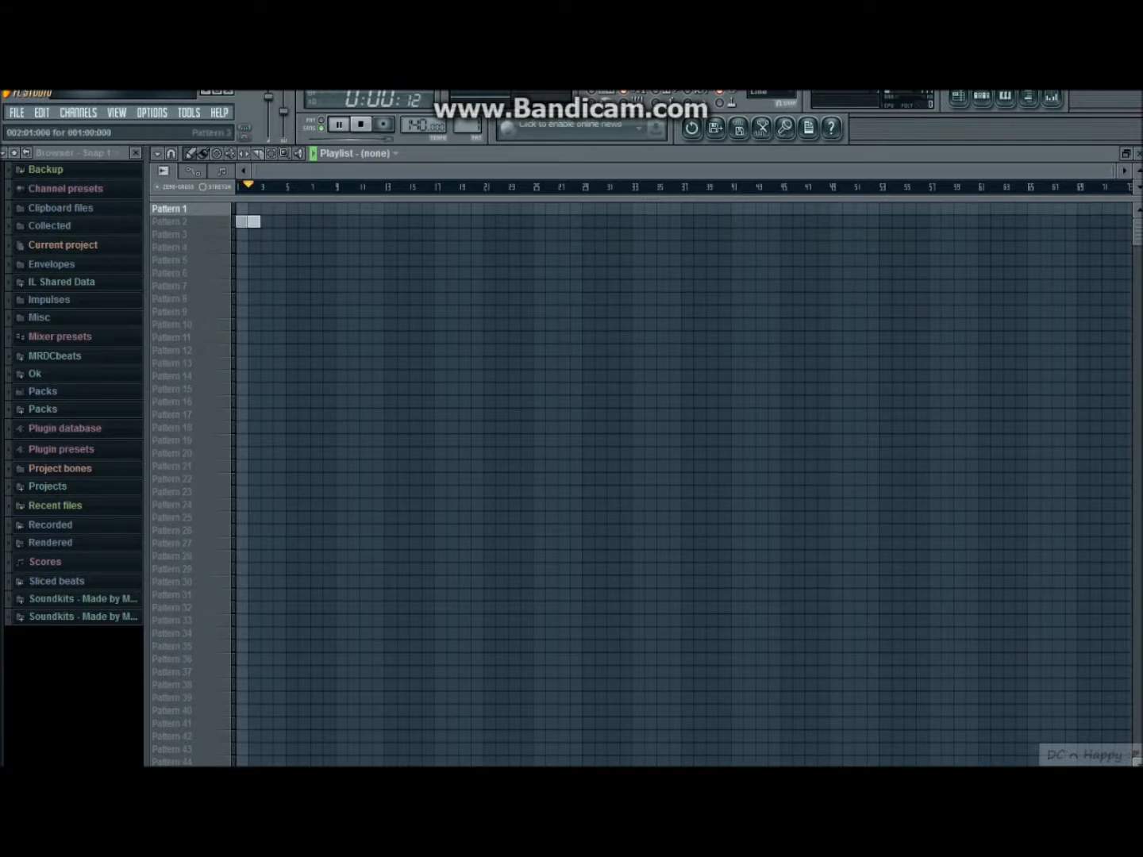
drag(261, 198, 262, 316)
click(468, 125)
click(428, 215)
right_click(426, 219)
drag(468, 126, 468, 116)
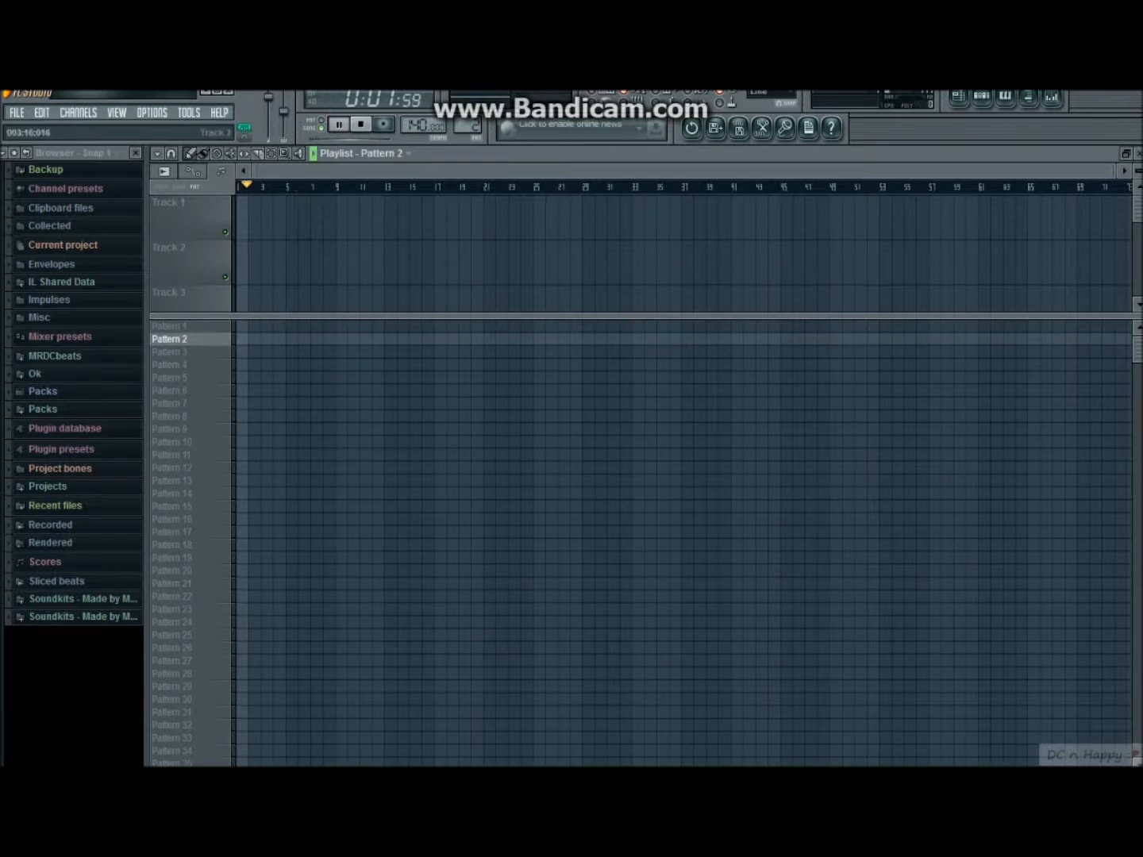
Select Pattern 1 in the Playlist and stop playback.
click(169, 326)
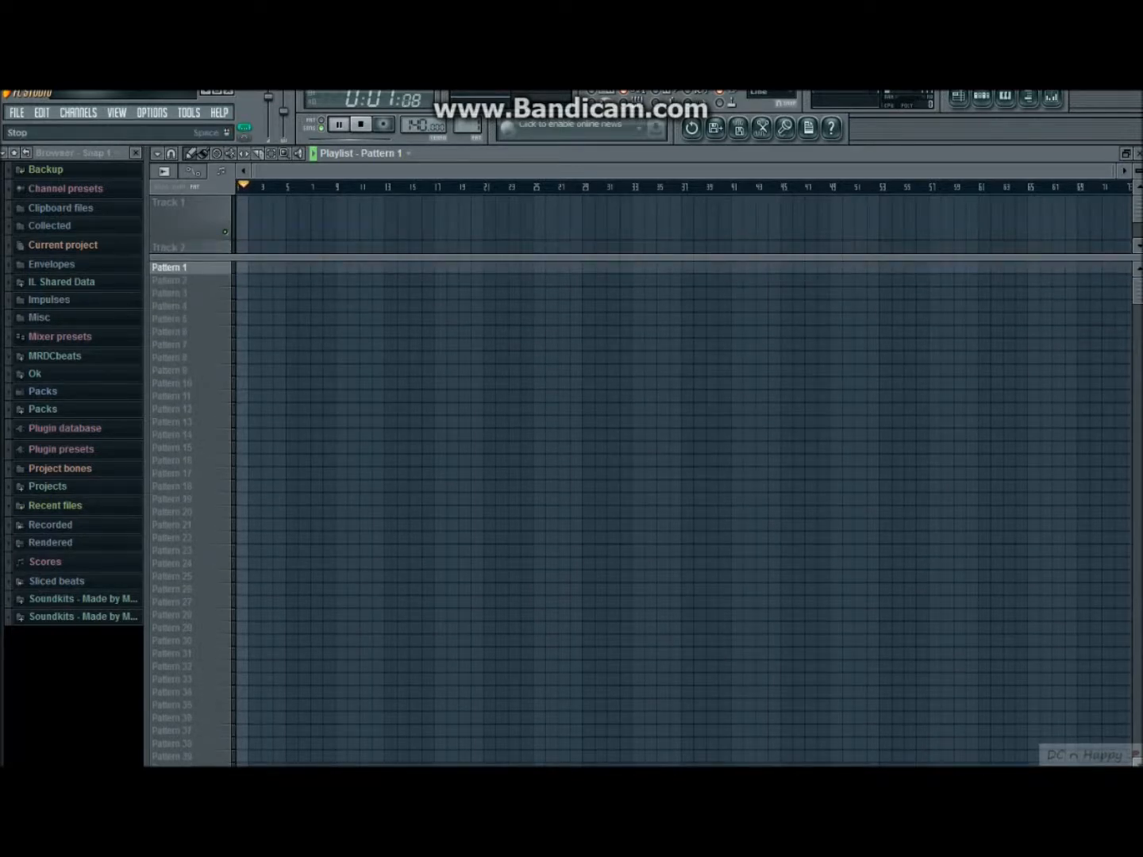
key(space)
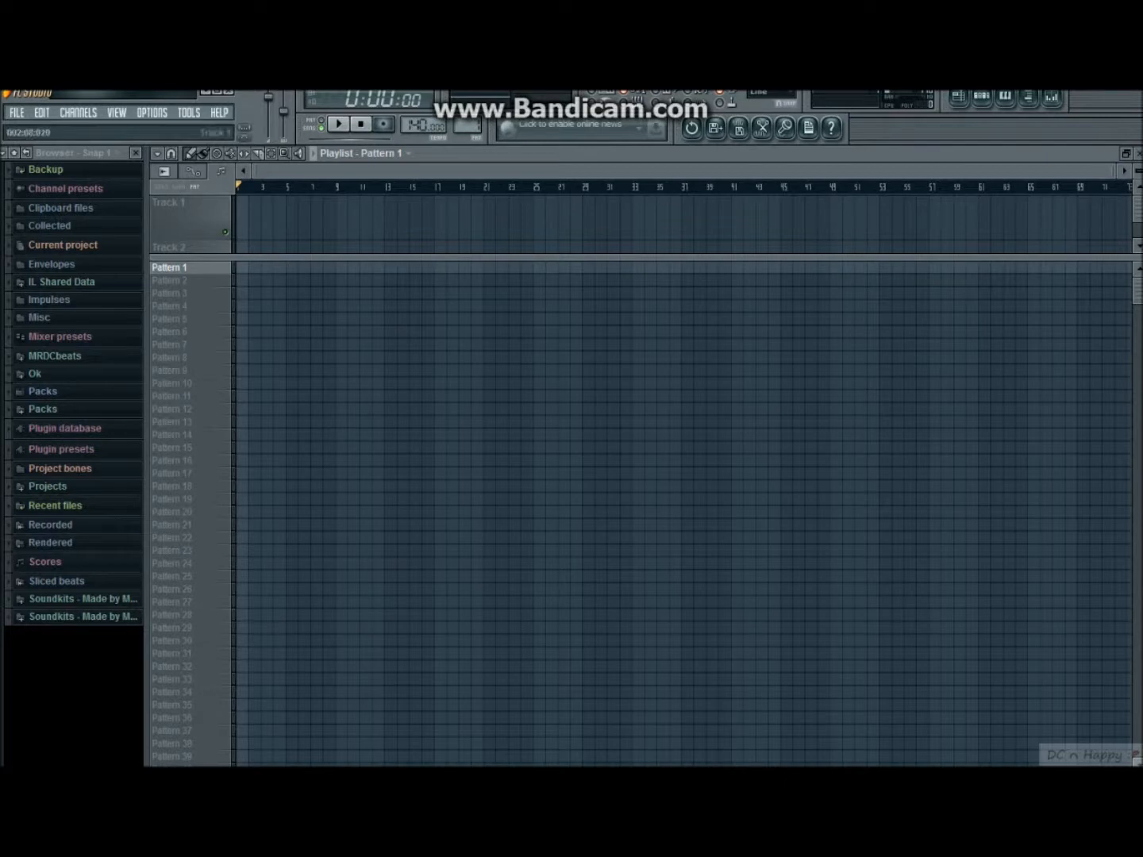
Create a master pitch automation clip on Track 1, stretch it to bar 25, and delete it from the Playlist.
drag(333, 258, 337, 347)
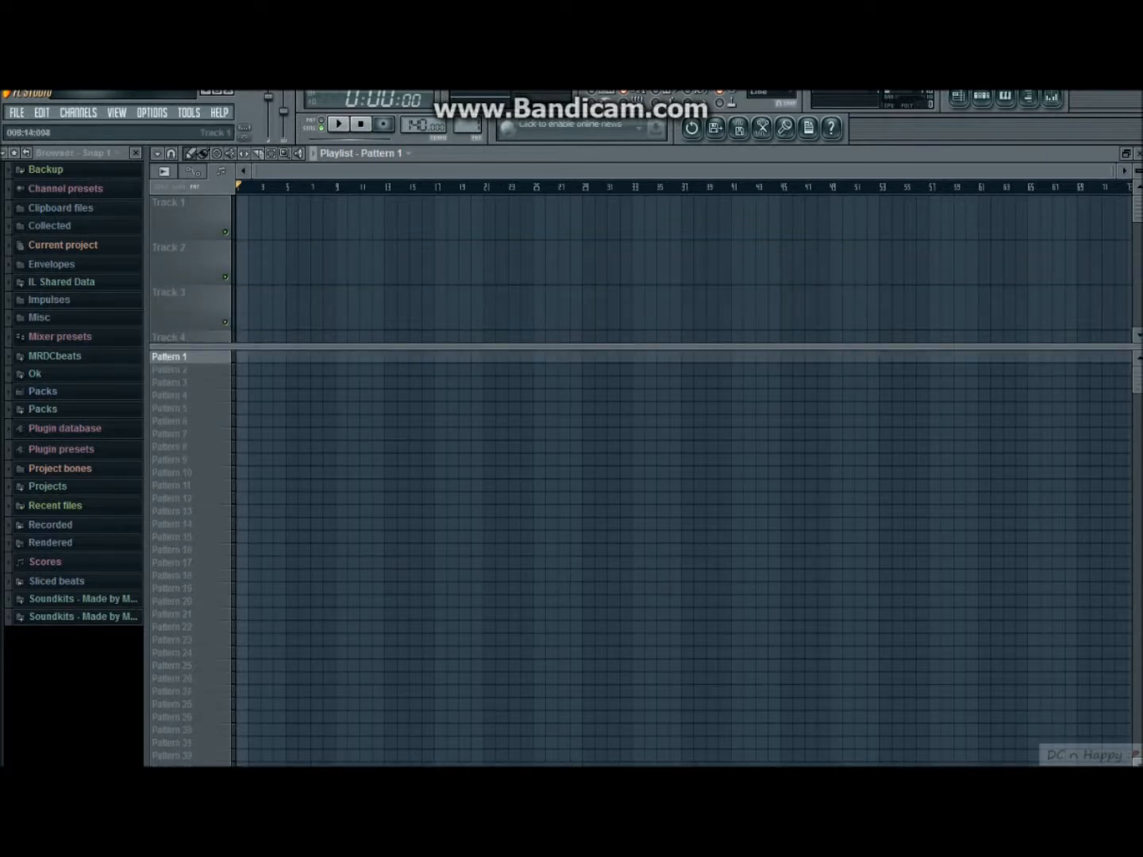
right_click(282, 111)
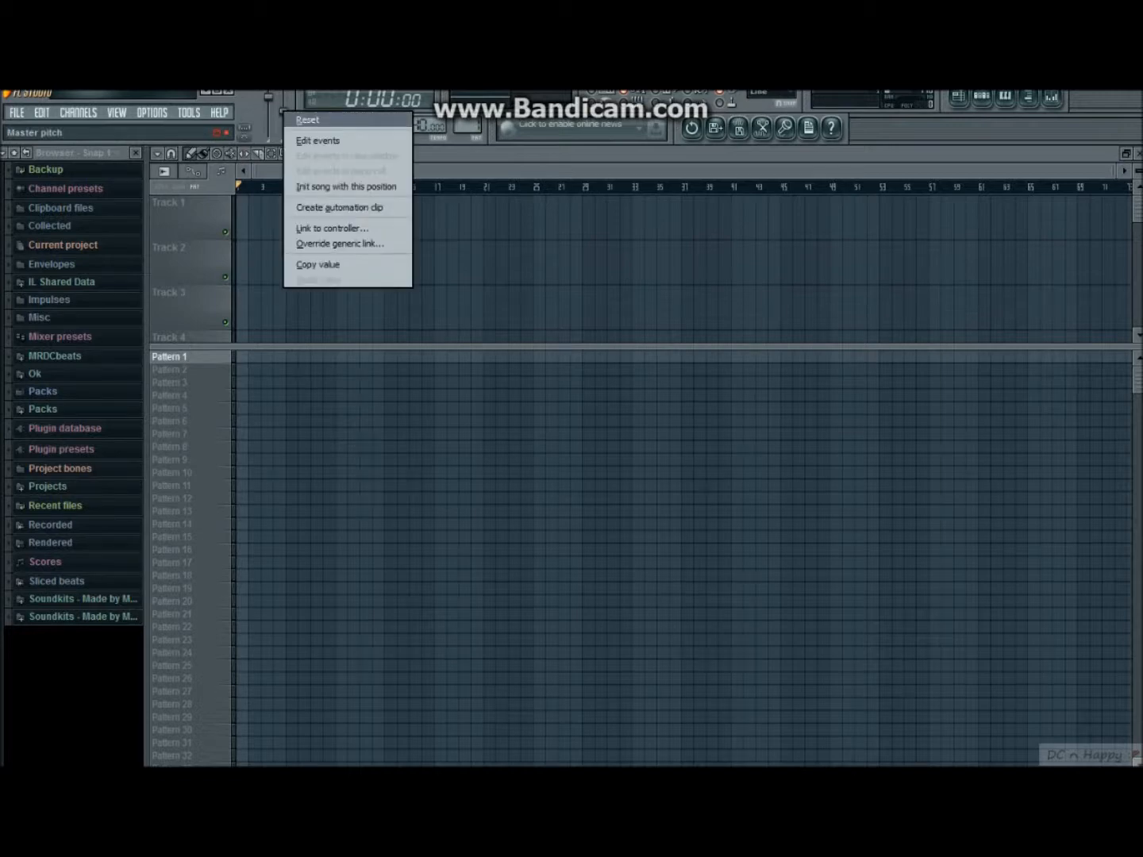
click(343, 208)
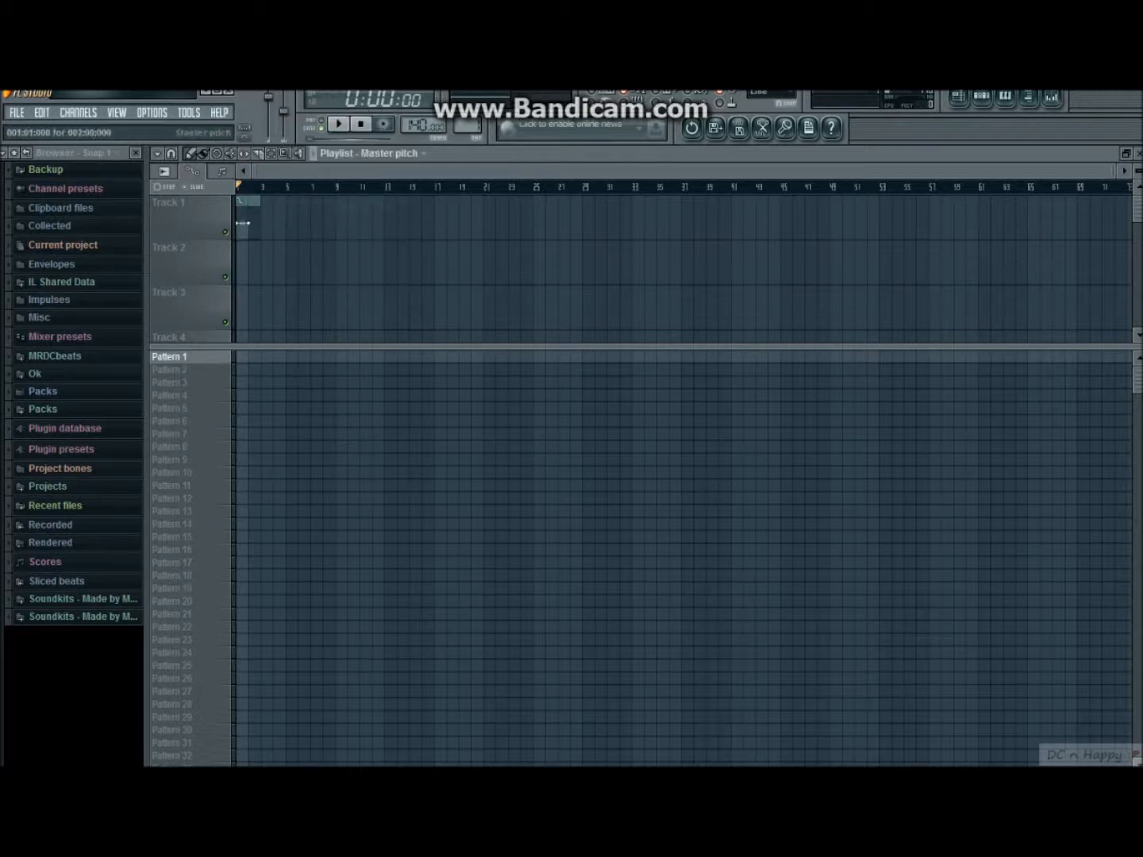
drag(249, 223, 533, 214)
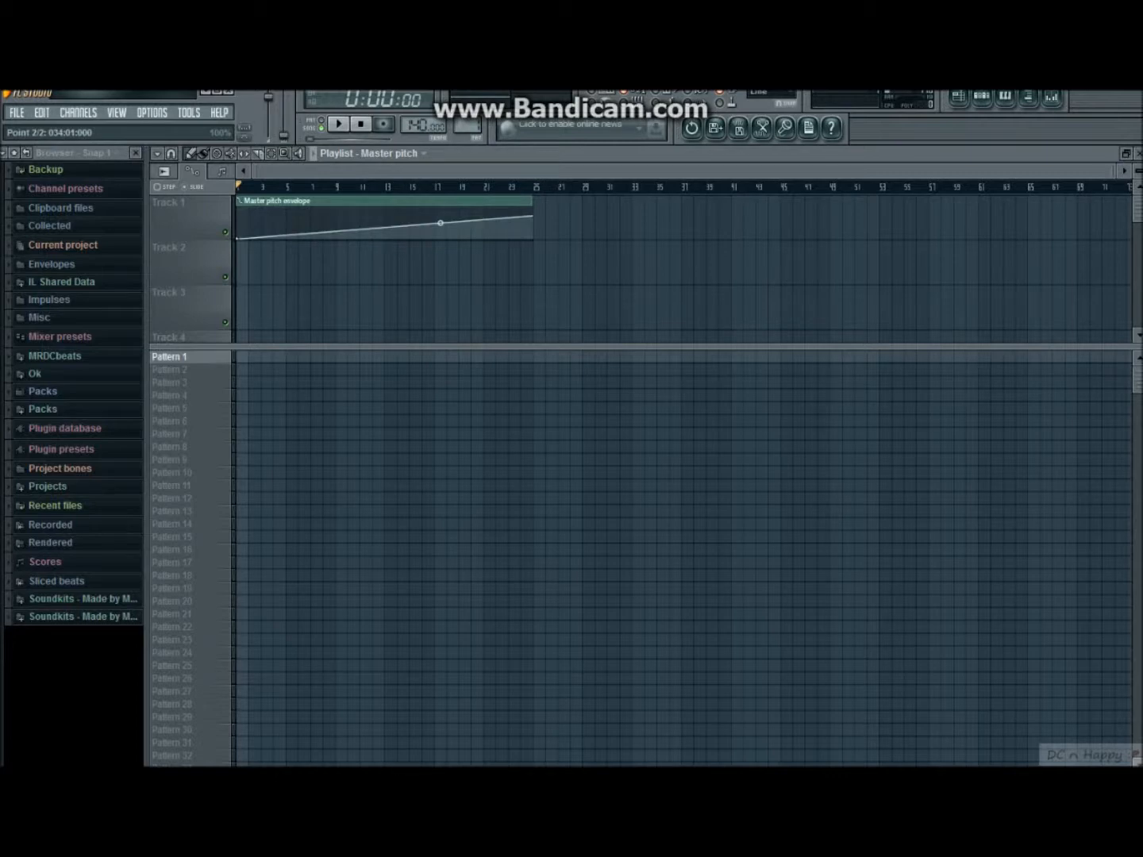
right_click(390, 202)
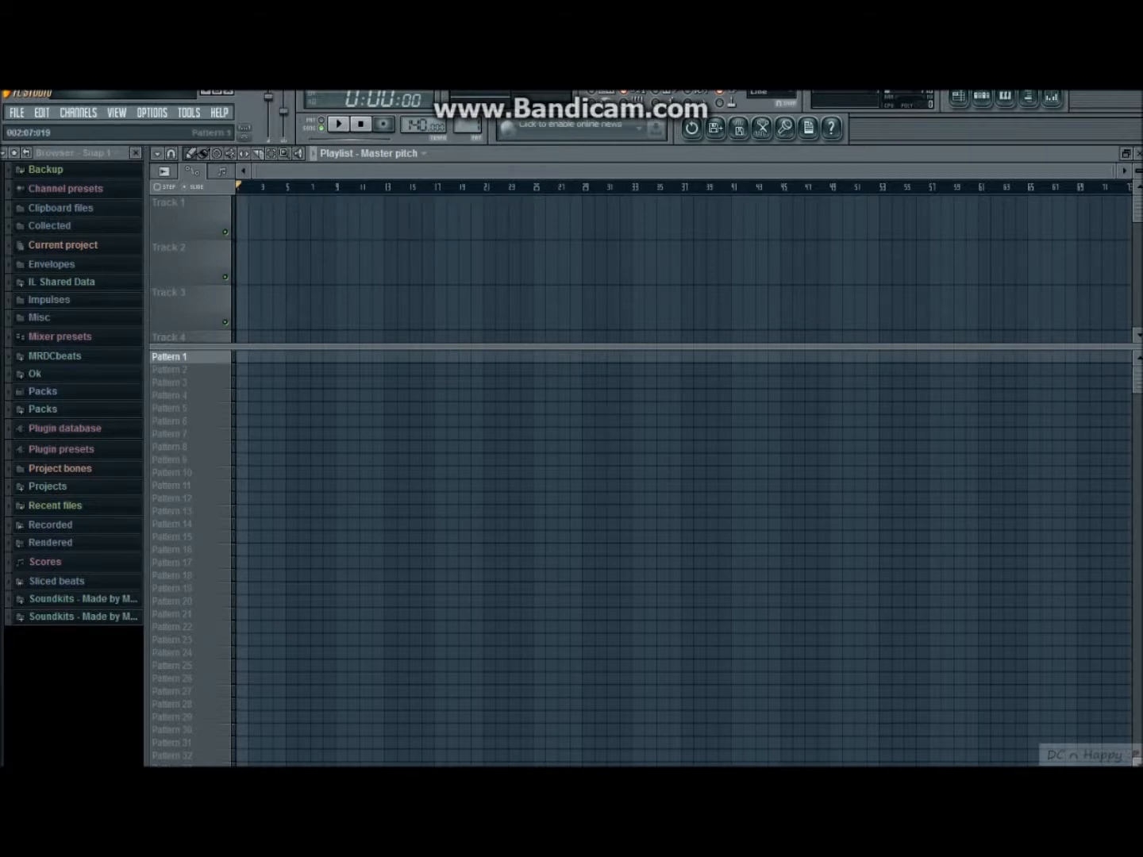
Draw Pattern 1 blocks across bars 1 to 8, undoing a first, longer run of blocks.
drag(508, 346, 508, 236)
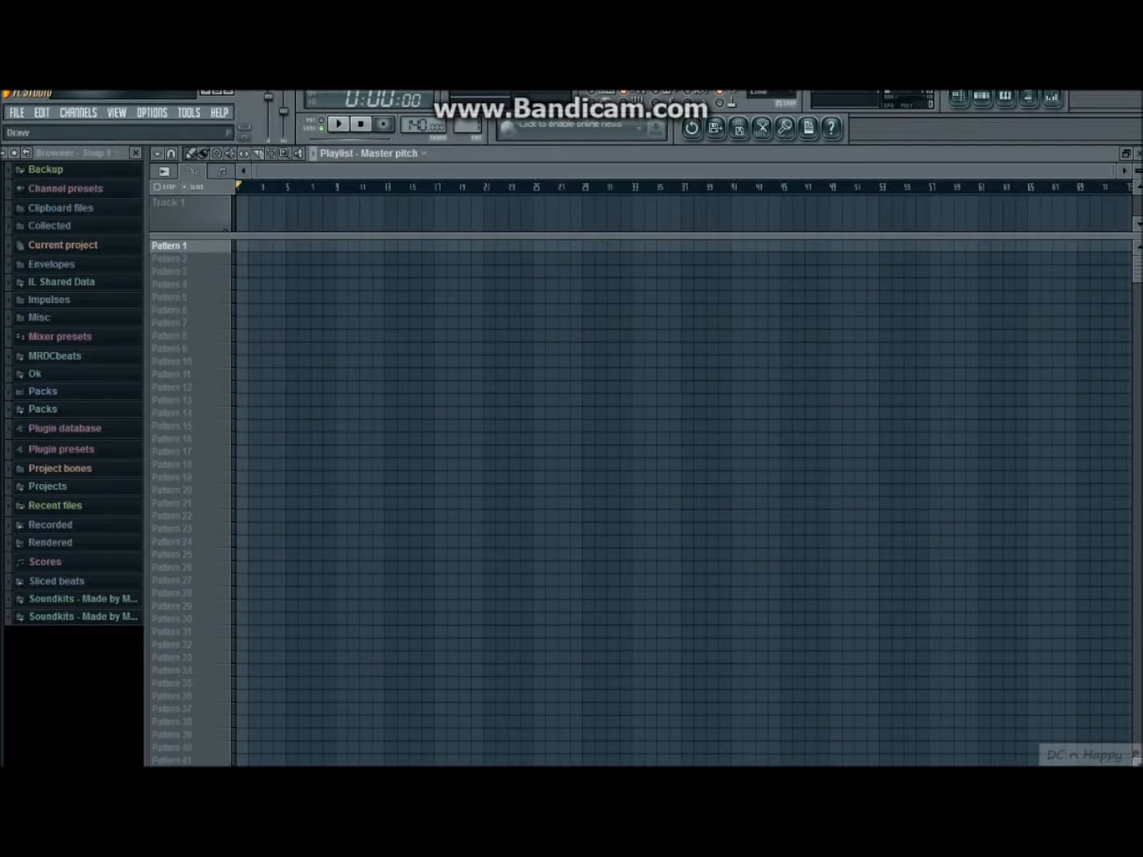
click(204, 154)
click(190, 154)
mouse_move(242, 246)
mouse_down()
mouse_move(415, 246)
mouse_move(240, 245)
mouse_up()
drag(240, 246, 501, 246)
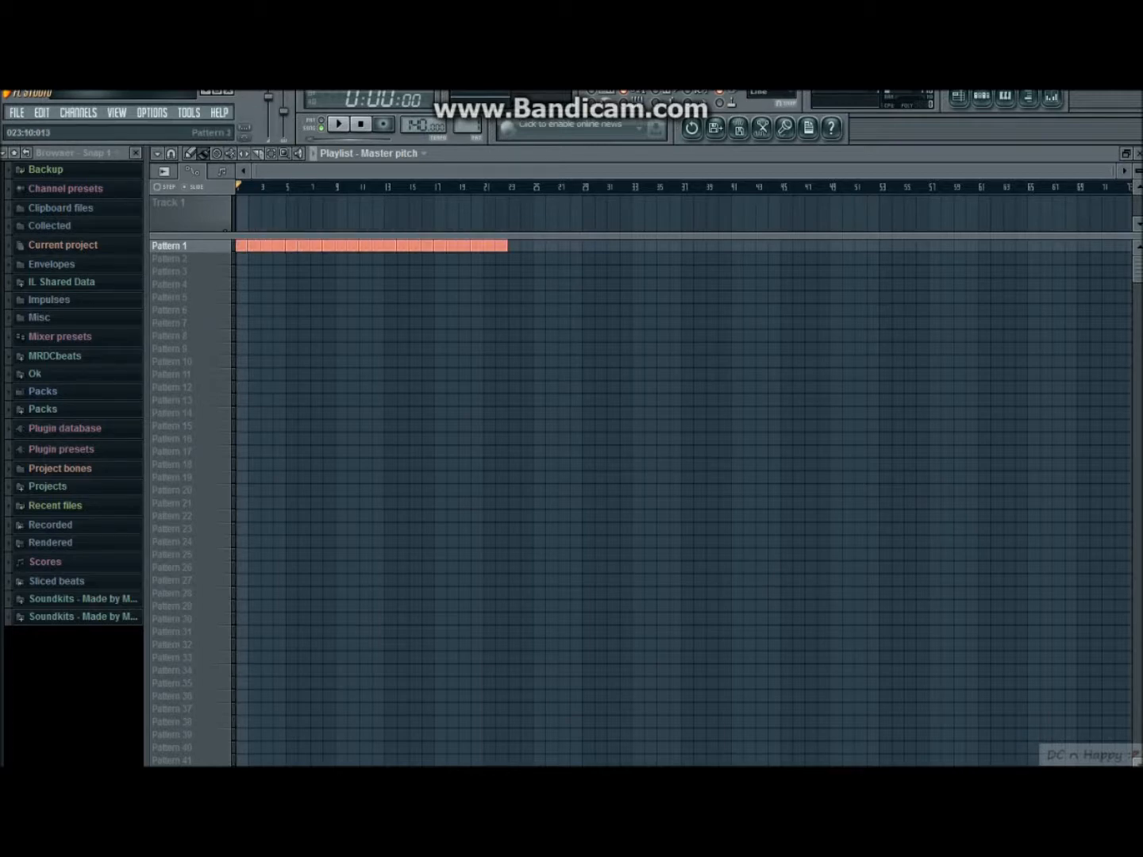
key(ctrl+z)
drag(244, 246, 353, 246)
right_click(353, 246)
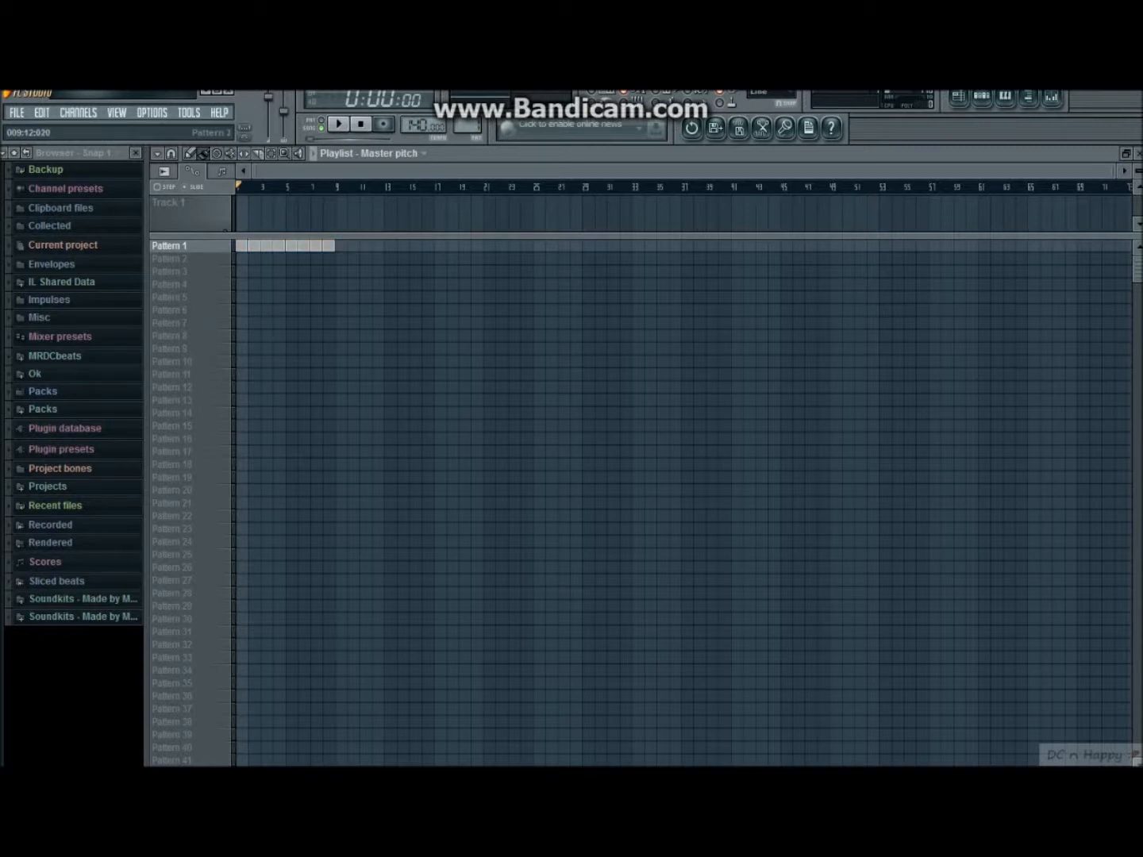
Try selecting the Pattern 1 blocks with the Select tool and with a selection box from the Draw tool.
click(272, 154)
drag(367, 290, 235, 238)
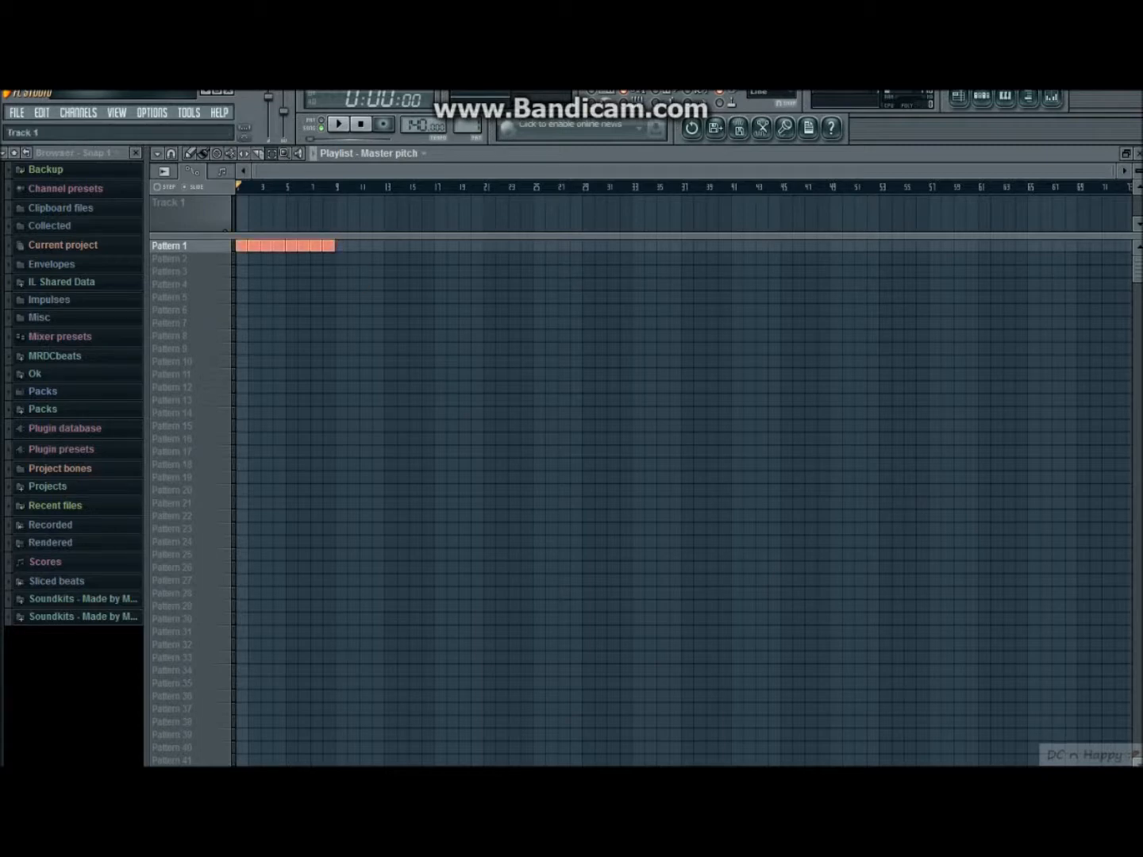
click(191, 154)
mouse_move(325, 246)
mouse_down()
mouse_move(598, 293)
mouse_move(501, 336)
mouse_move(79, 282)
mouse_up()
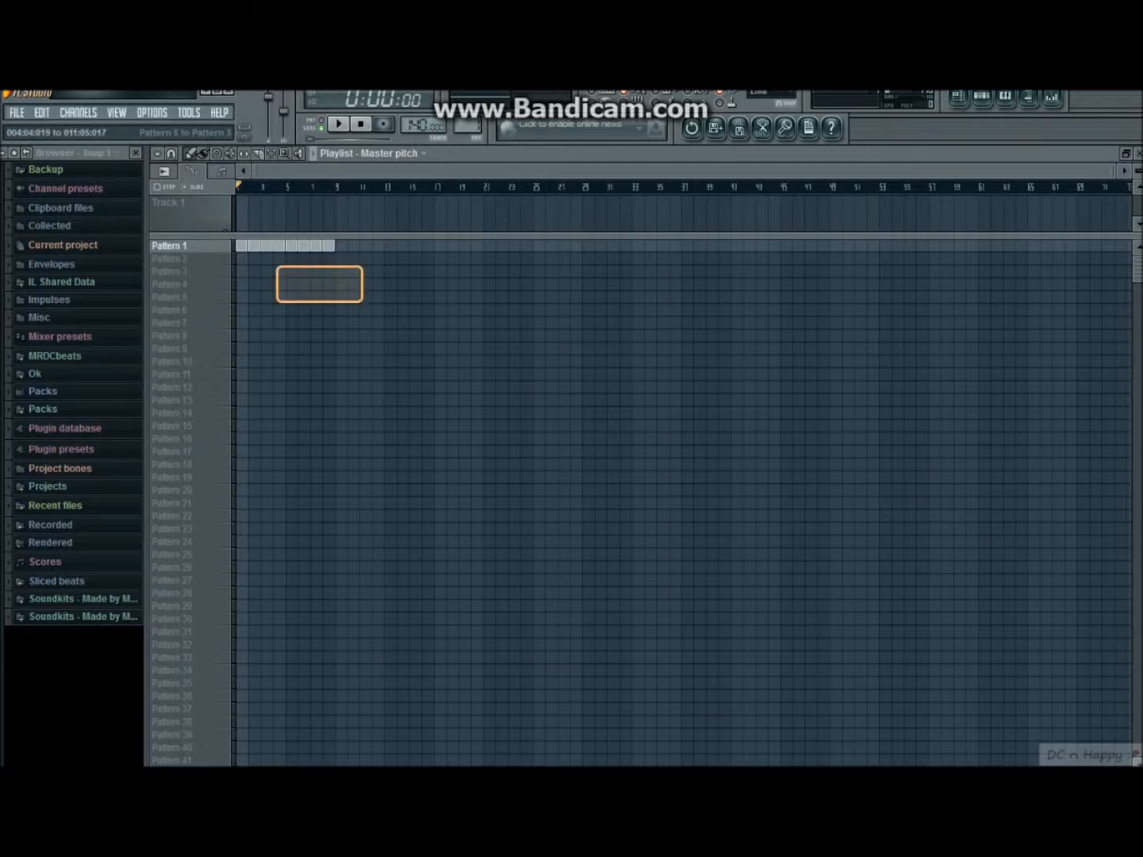
drag(432, 340, 285, 246)
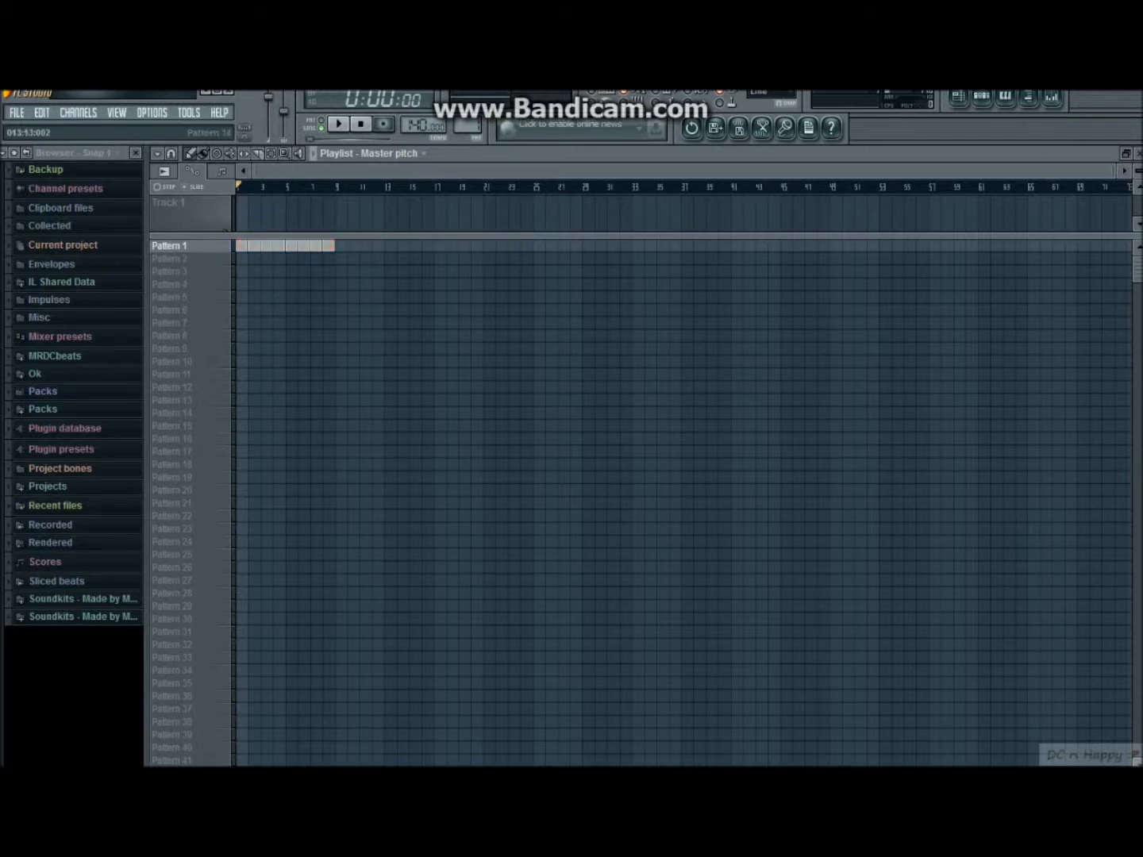
Switch to Notepad to check the beginner tutorial topic list, and return to FL Studio.
key(alt+Tab)
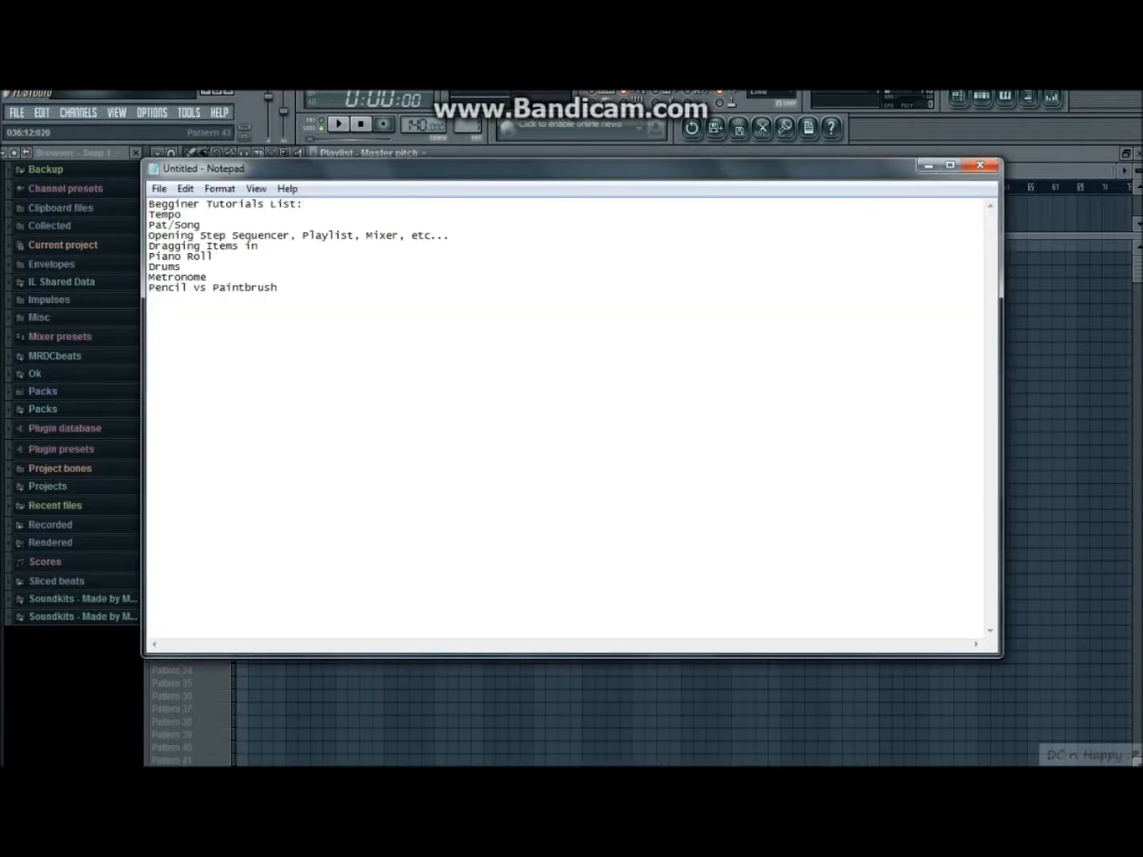
key(alt+Tab)
key(alt+Tab)
key(alt+Tab)
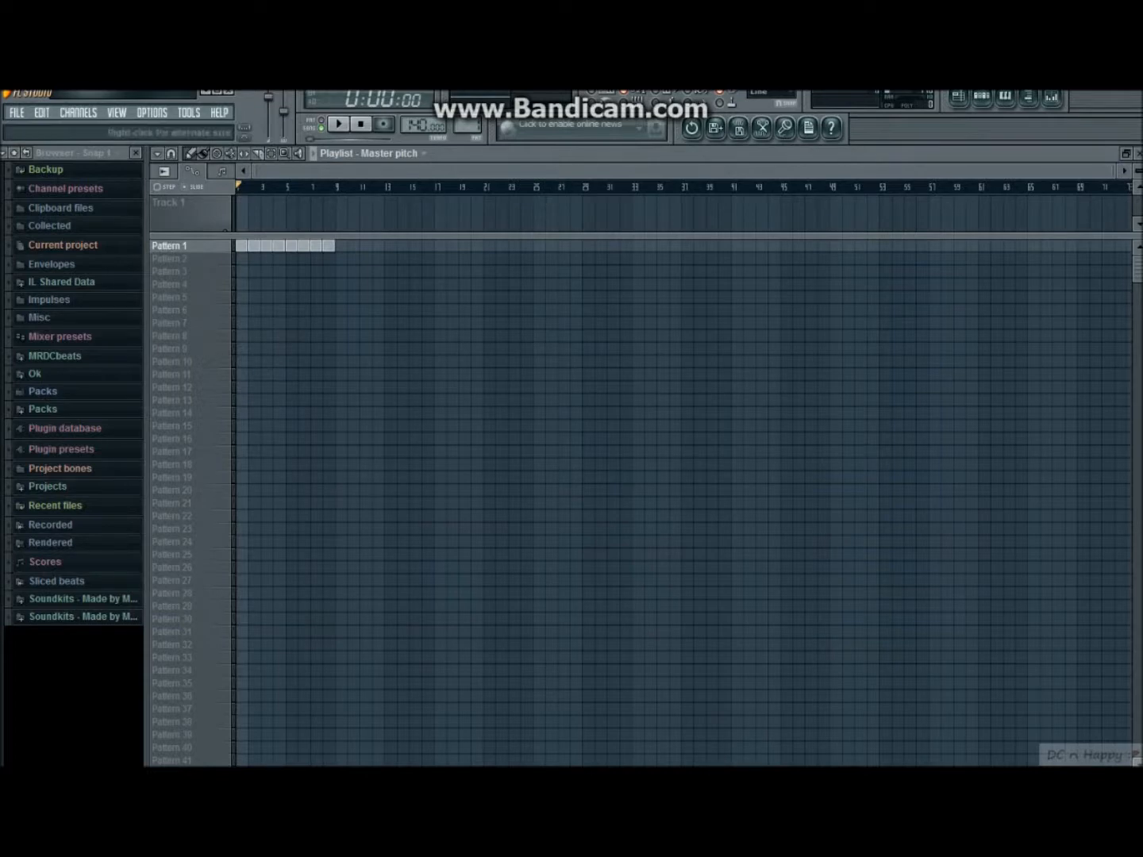
Delete the Master pitch channel from the step sequencer and briefly play the pattern.
drag(342, 236, 341, 199)
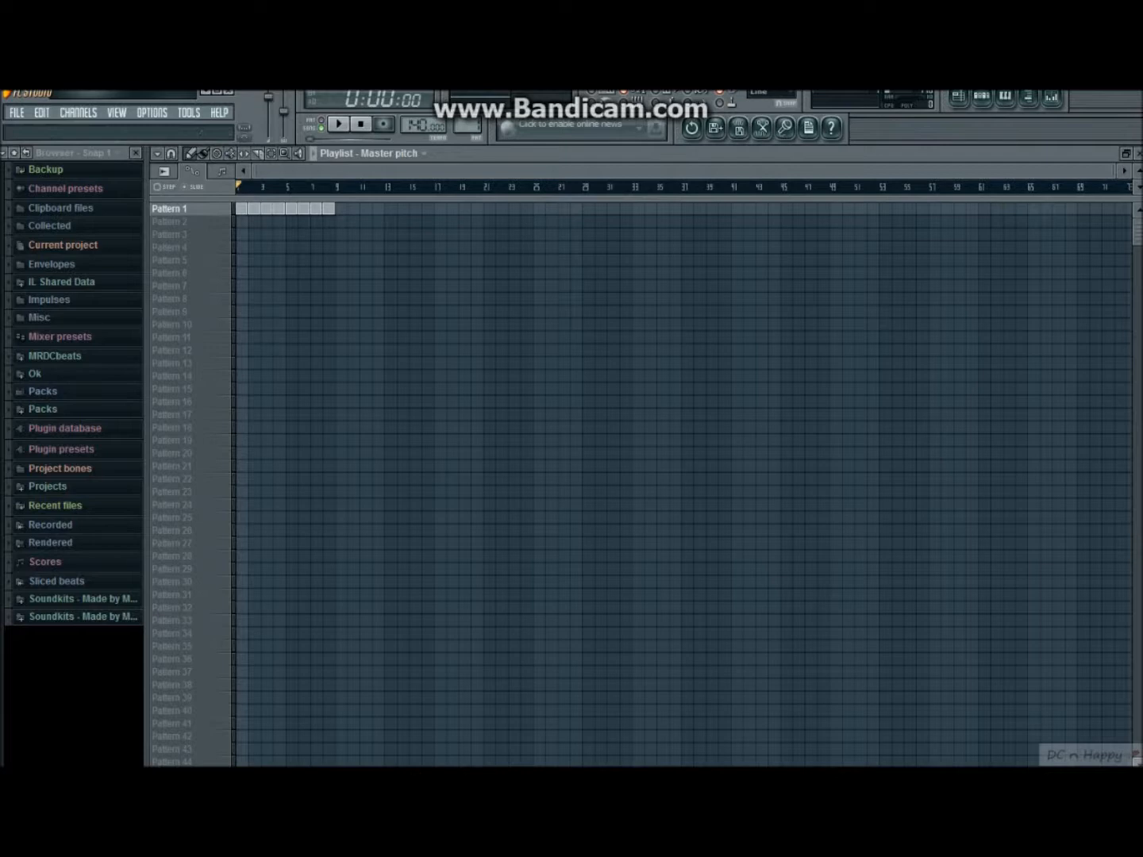
click(982, 97)
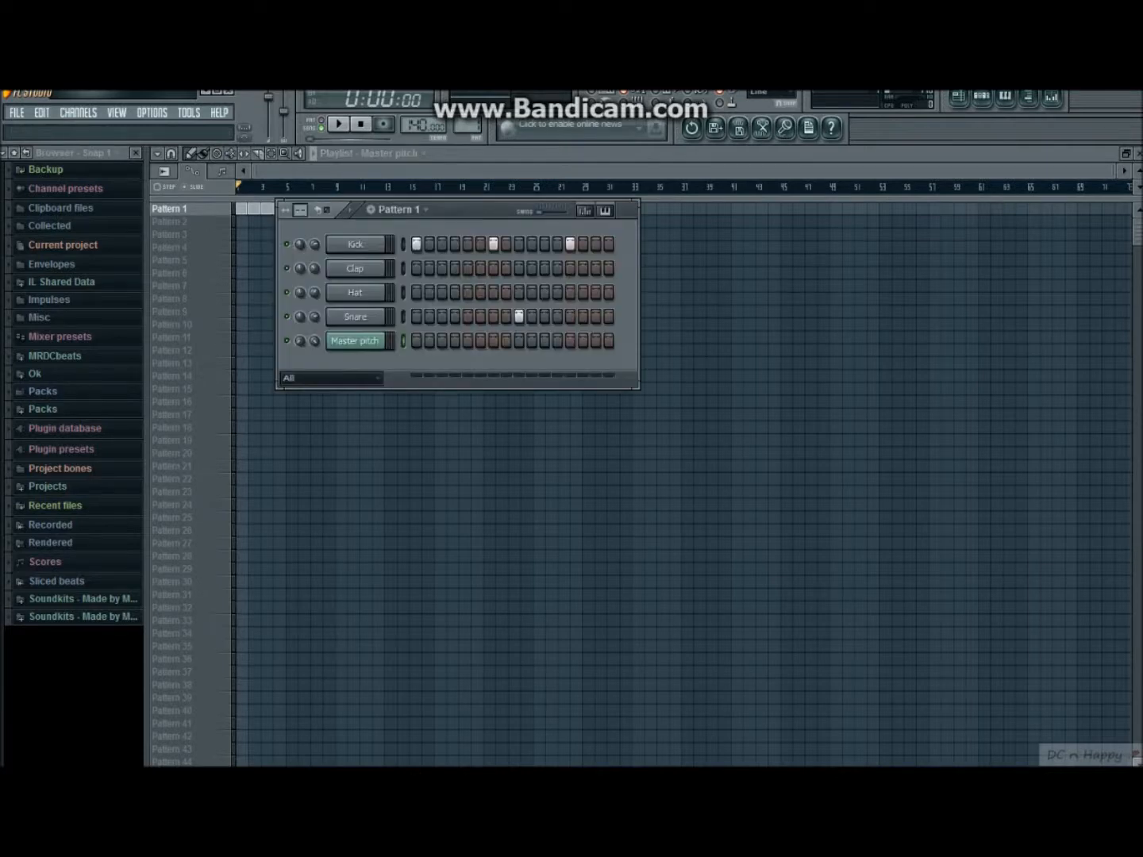
right_click(381, 340)
click(433, 538)
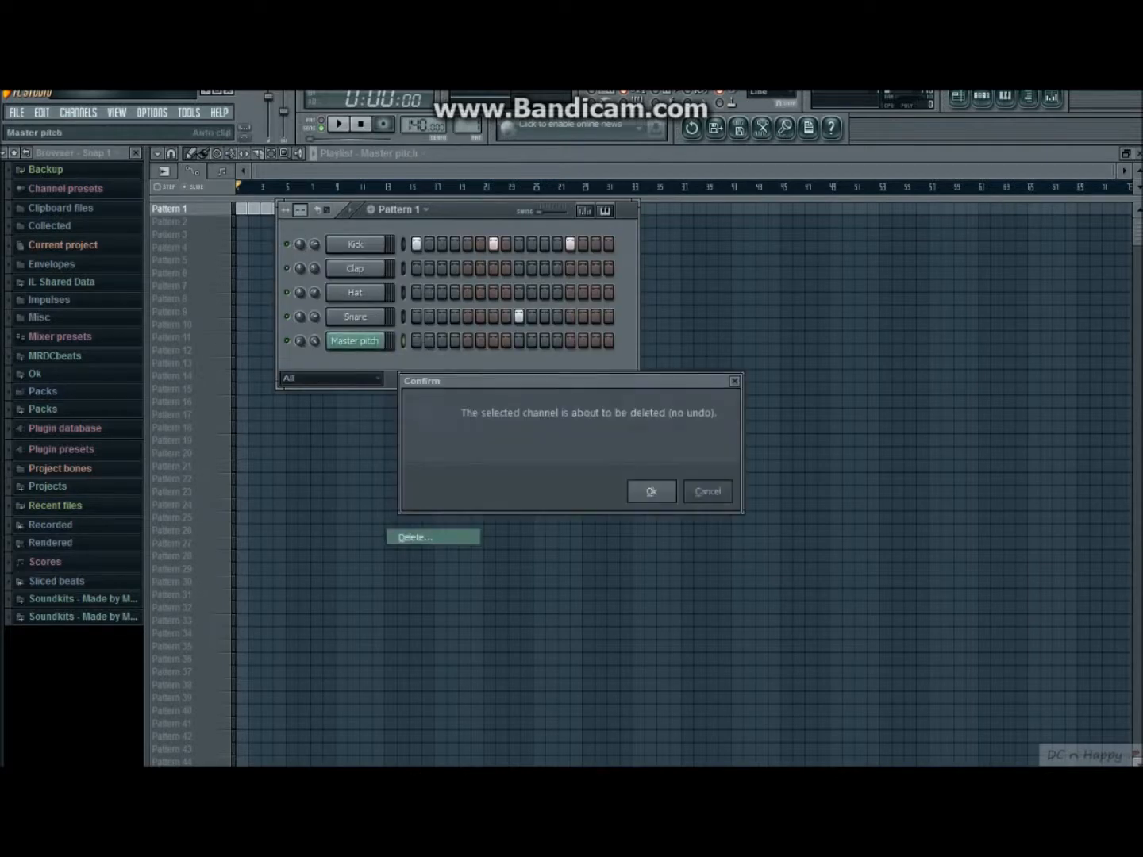
key(Return)
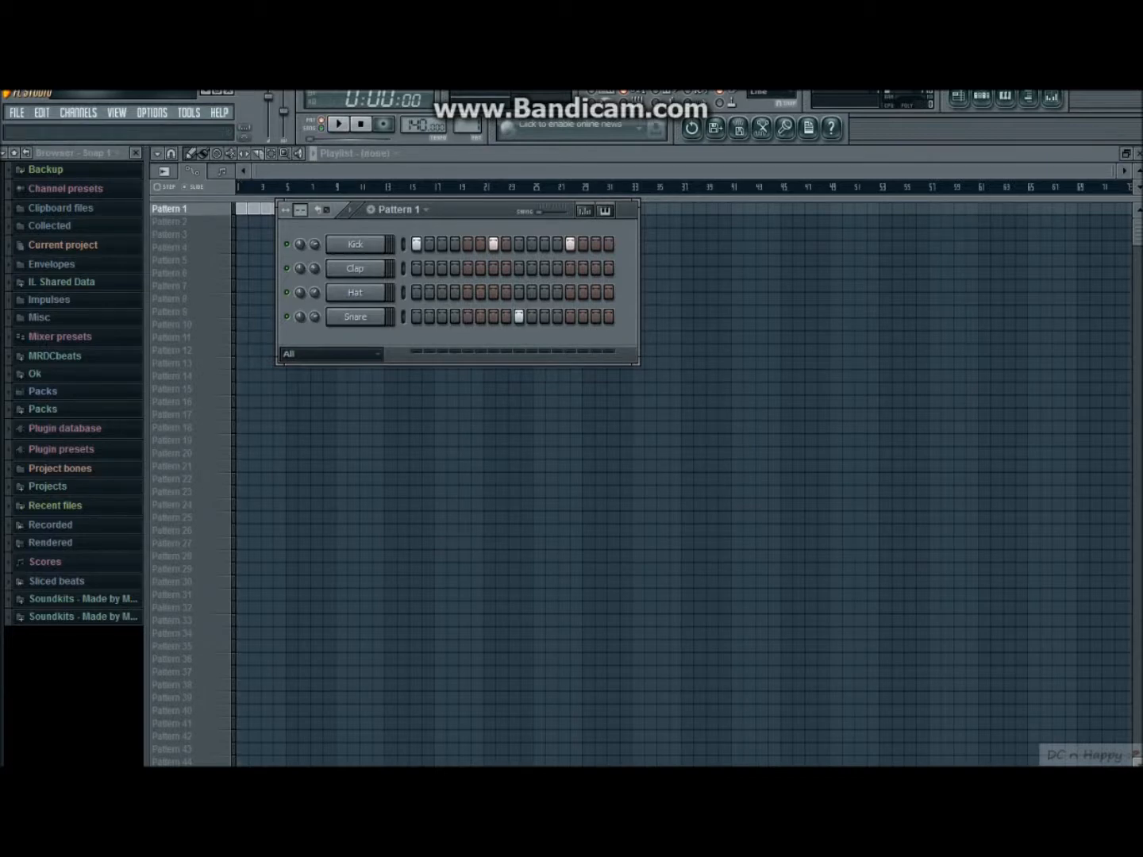
key(space)
key(space)
Rename Pattern 1 as "Drums 1".
click(183, 209)
click(182, 221)
click(182, 209)
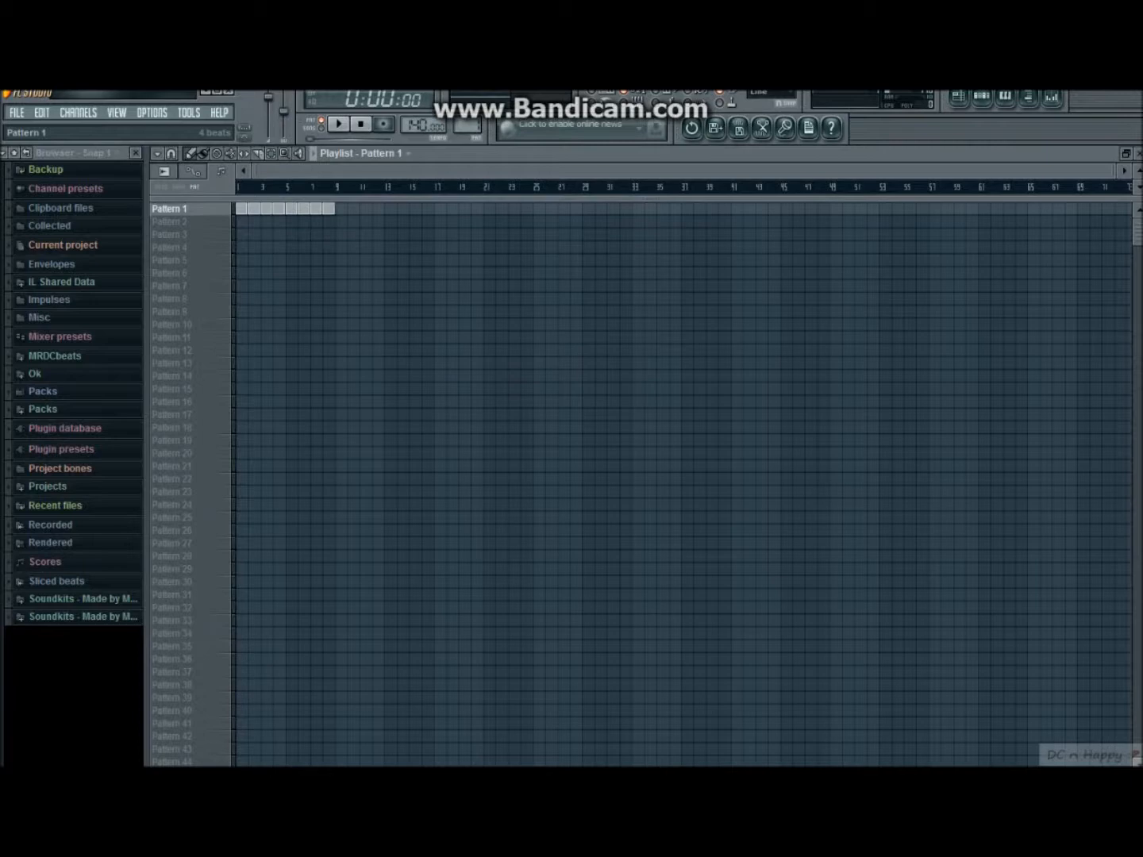
right_click(193, 204)
click(214, 207)
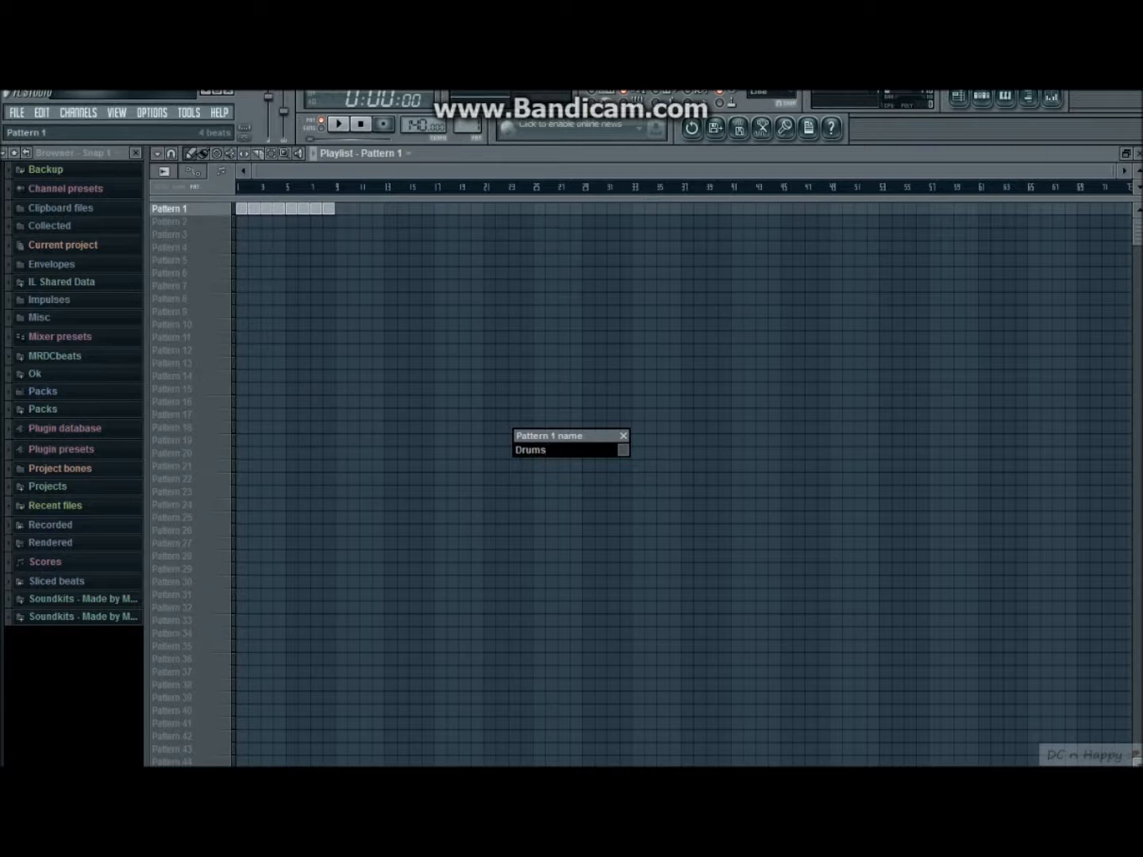
text(Drums 1)
key(Return)
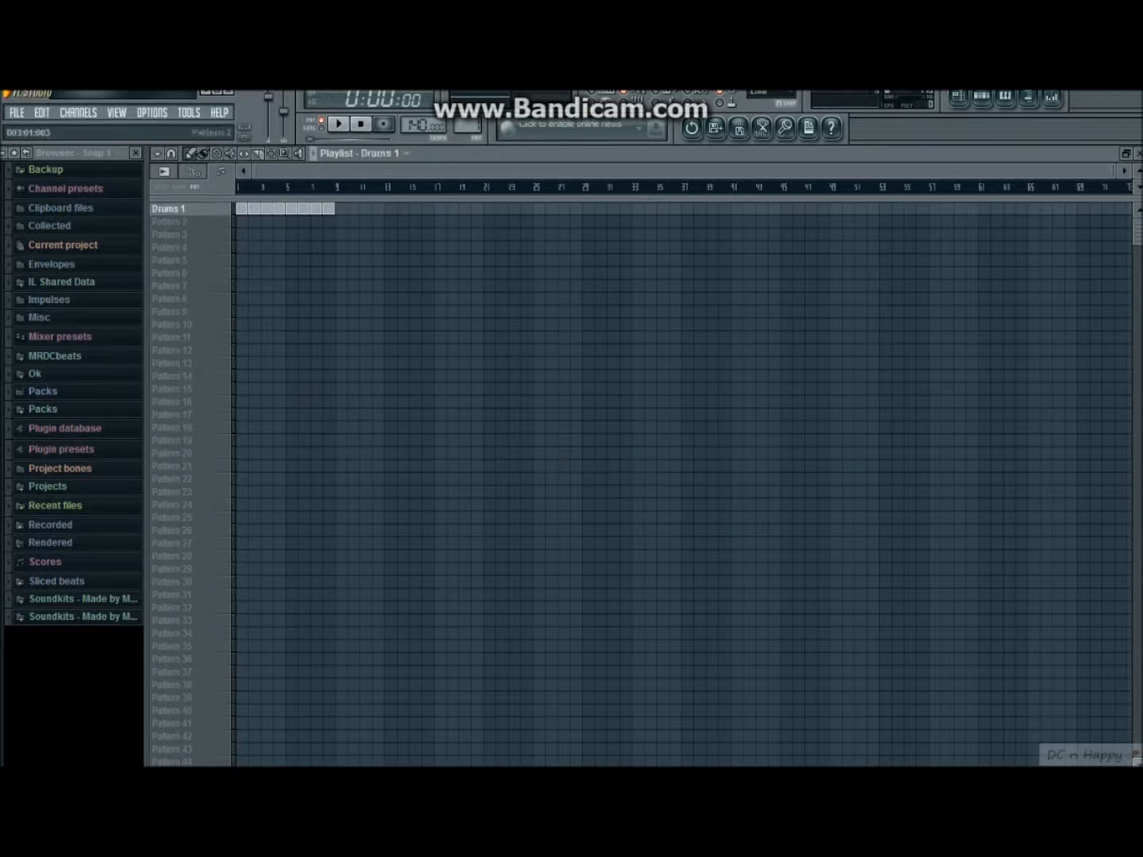
Play Drums 1 with the step sequencer shown, hide the sequencer, and play the Playlist blocks in Song mode.
key(F6)
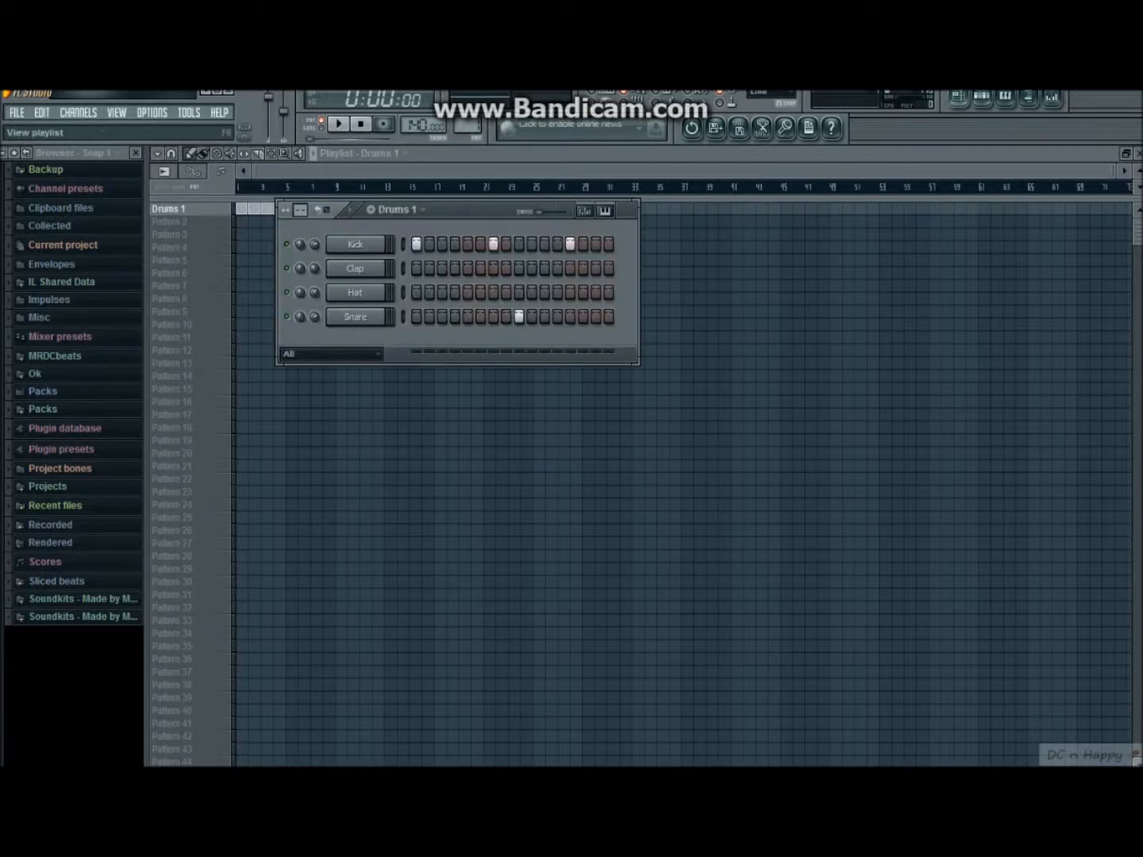
key(space)
key(F6)
key(space)
key(space)
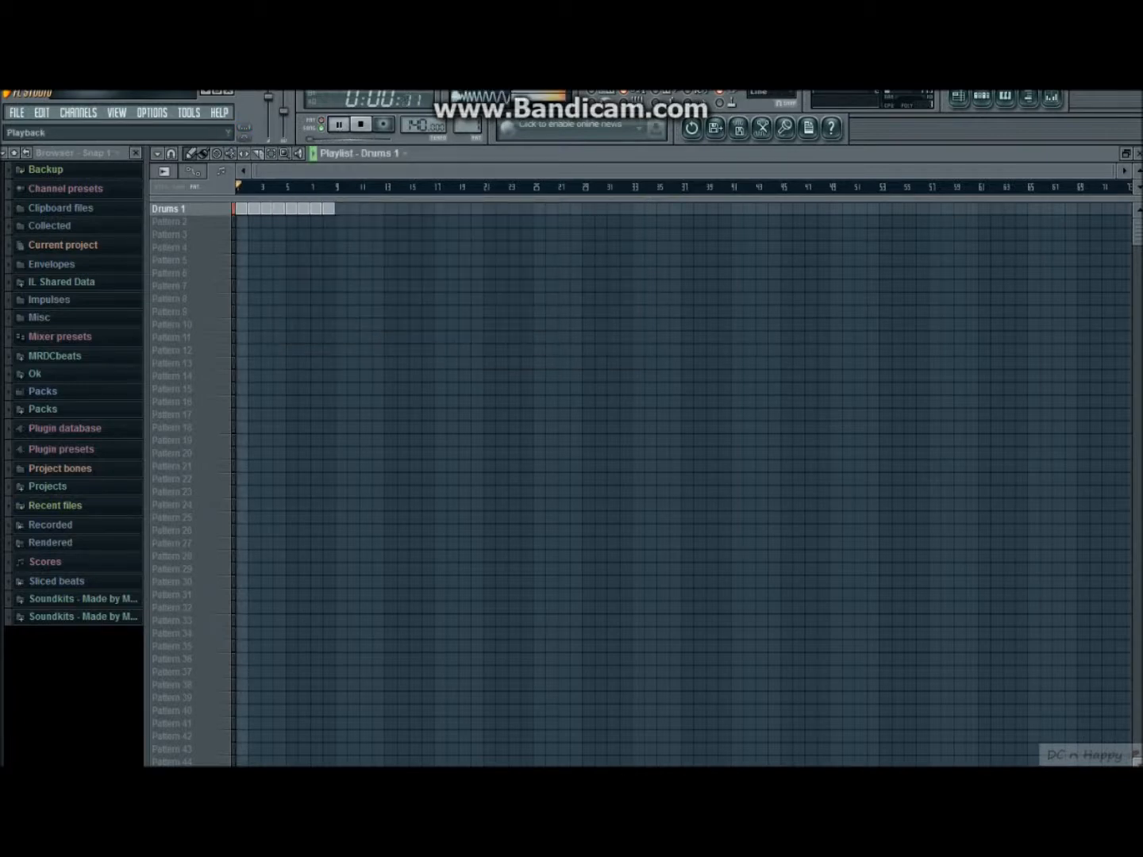
Stop playback and replace the first Drums 1 block in the Playlist with a Pattern 2 block.
key(space)
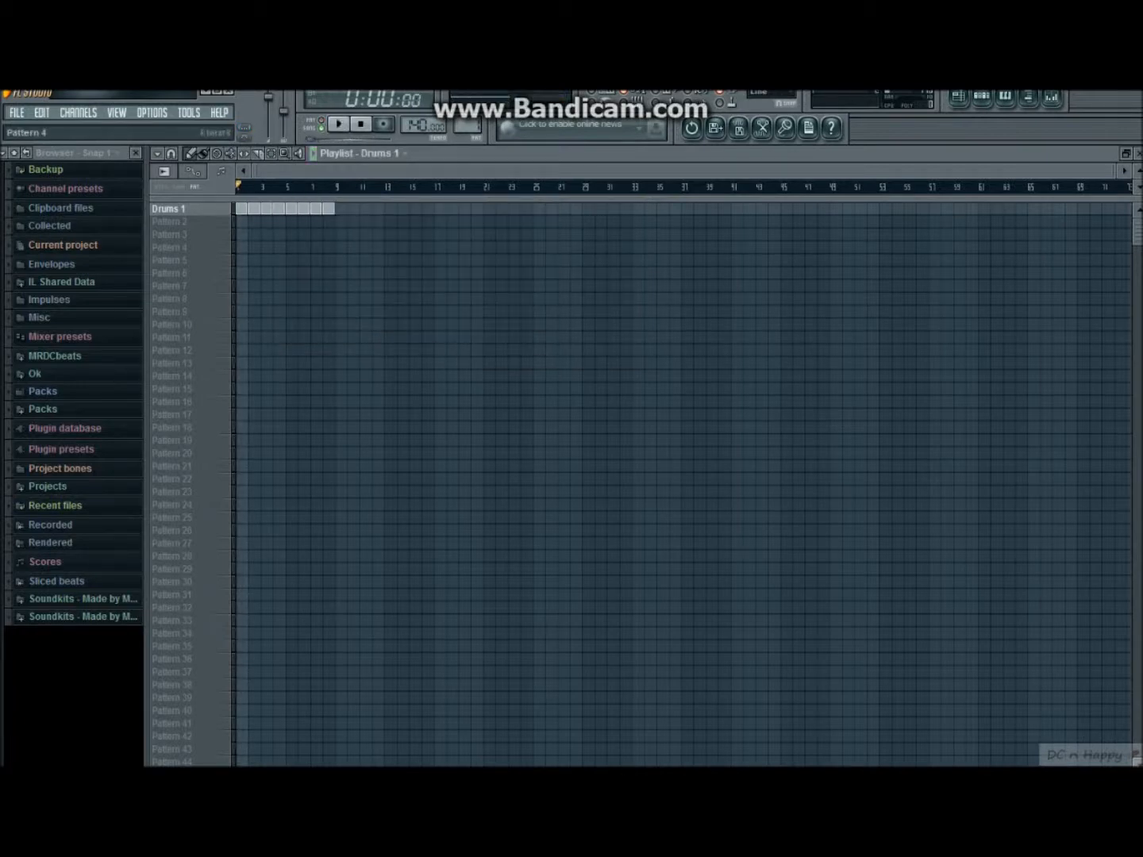
click(170, 248)
click(169, 209)
click(170, 222)
right_click(242, 209)
click(241, 222)
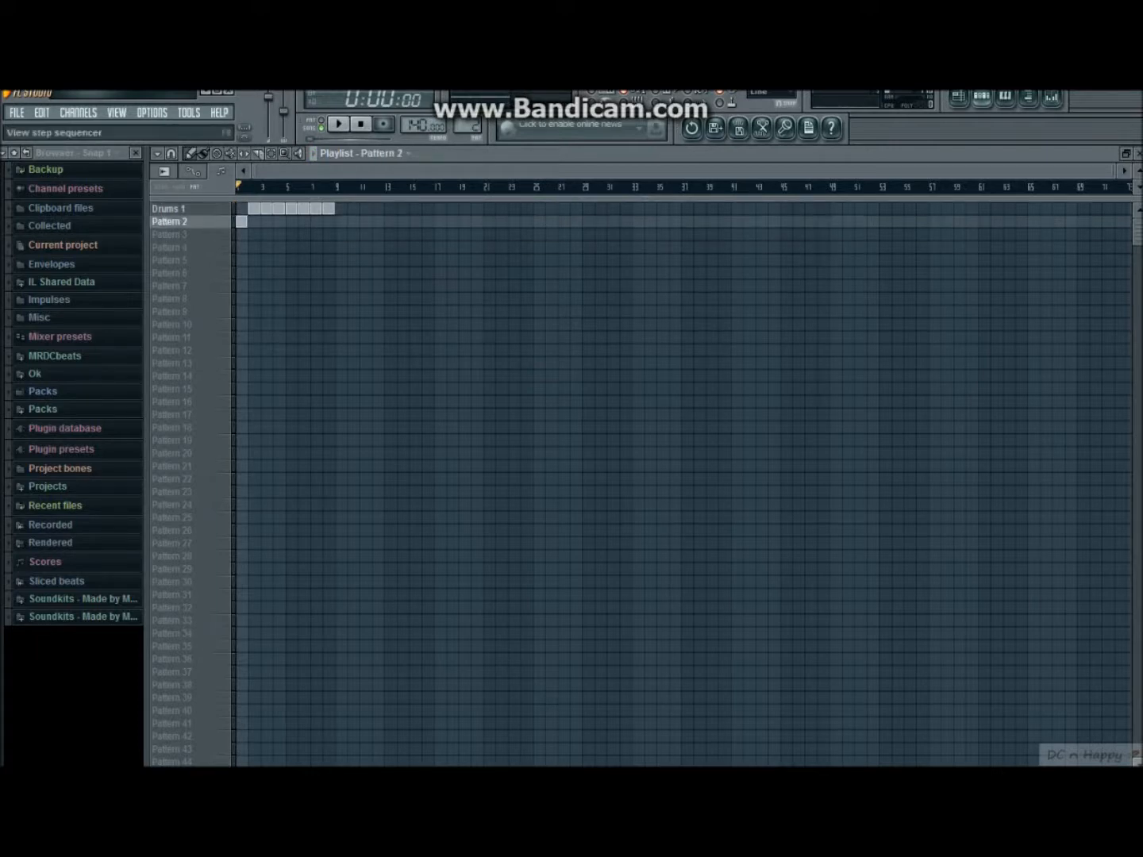
Fill Snare steps 9 to 16 of Pattern 2 in the step sequencer and play the Playlist arrangement.
click(982, 96)
key(space)
key(space)
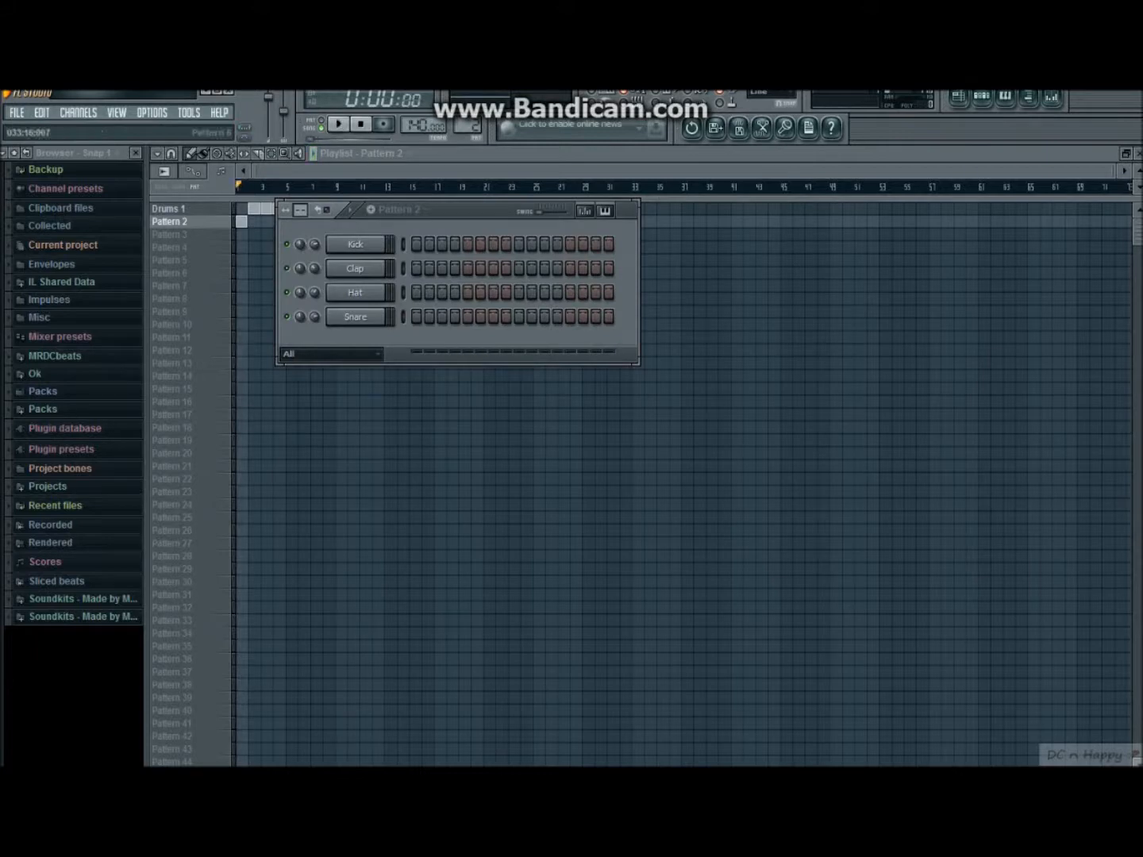
key(space)
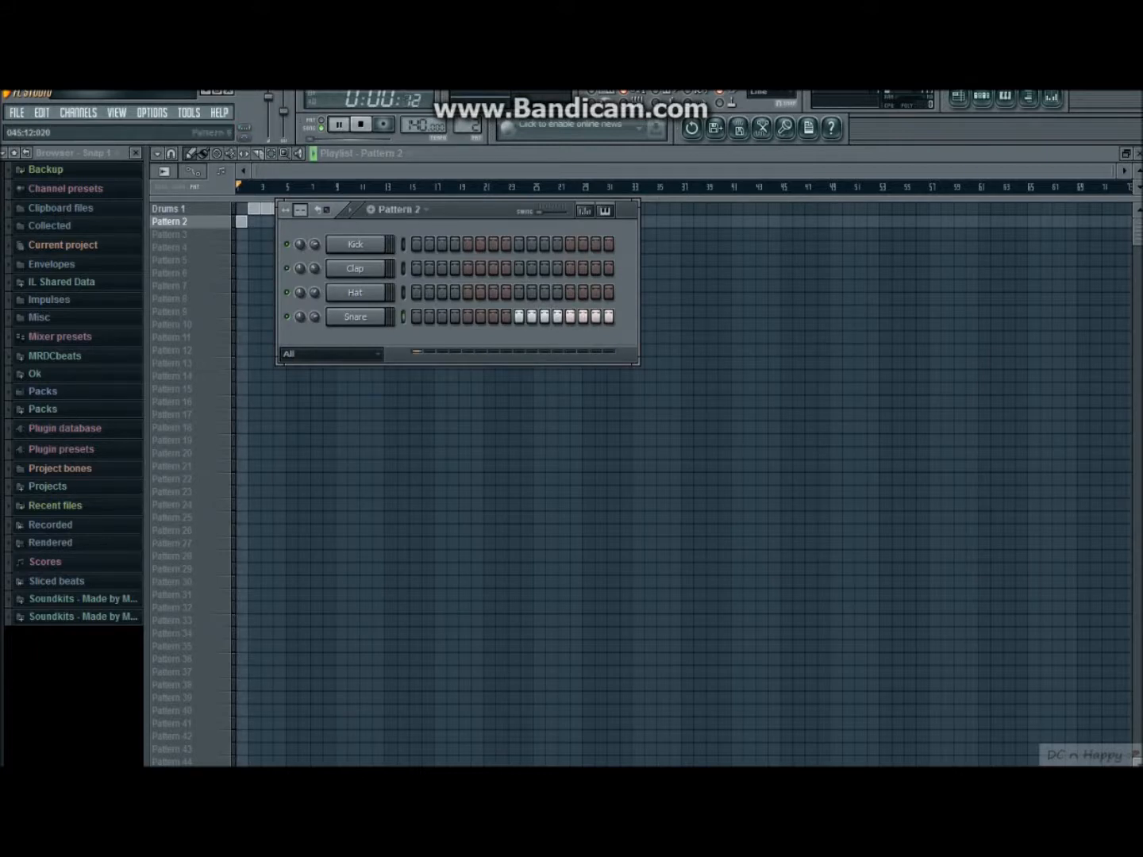
key(F6)
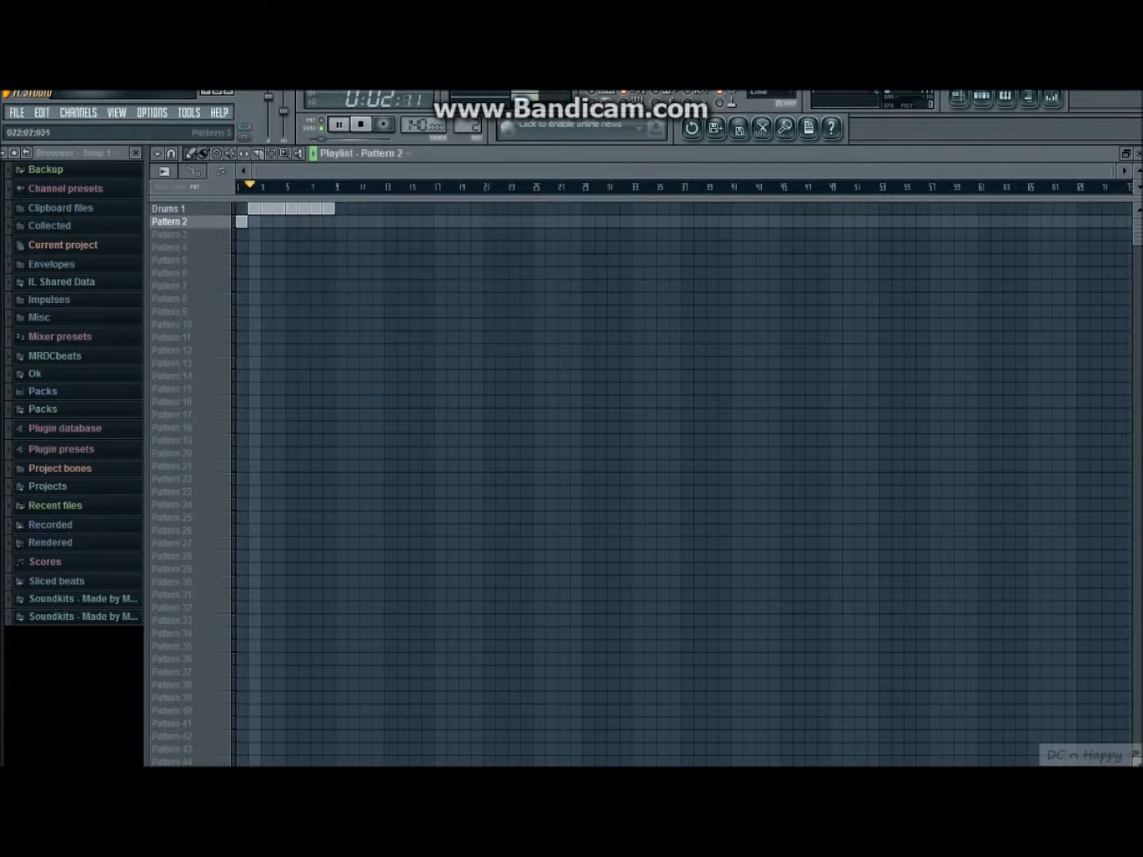
key(space)
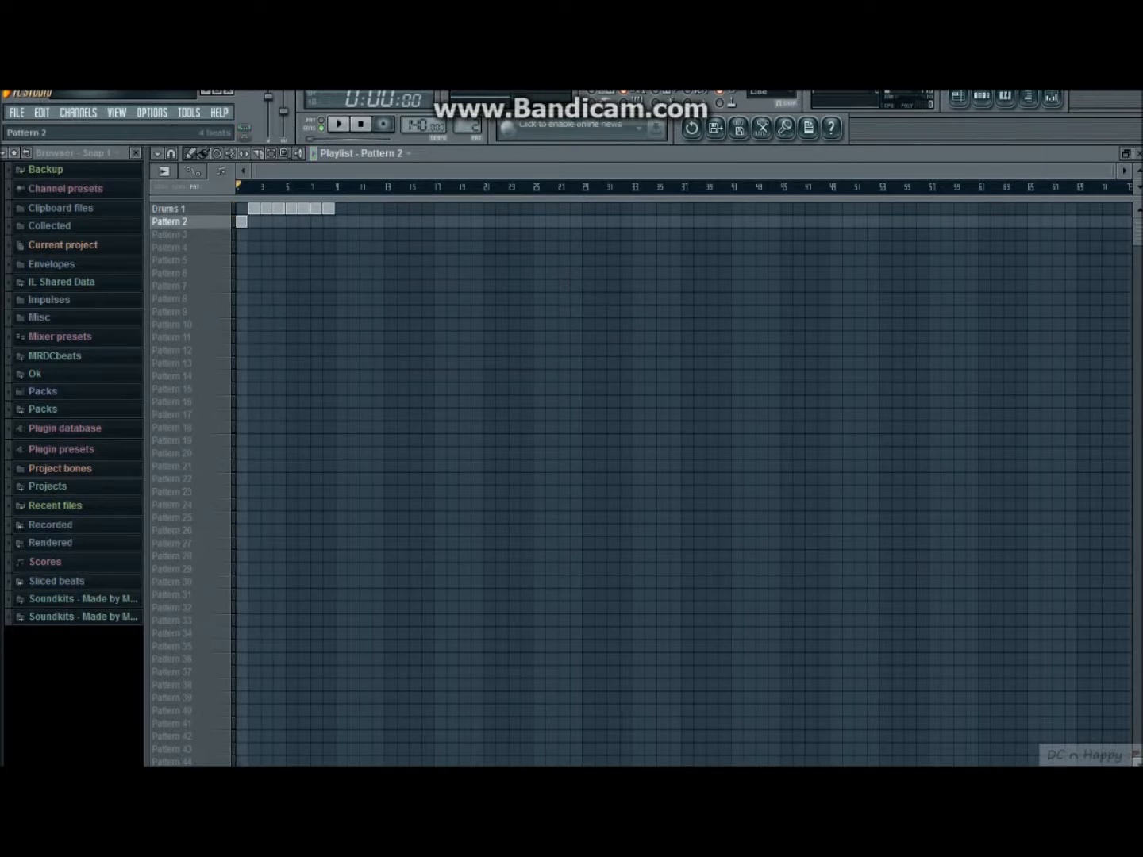
Delete the Pattern 2 and Drums 1 patterns from the Playlist.
right_click(195, 218)
click(236, 303)
click(651, 491)
right_click(179, 208)
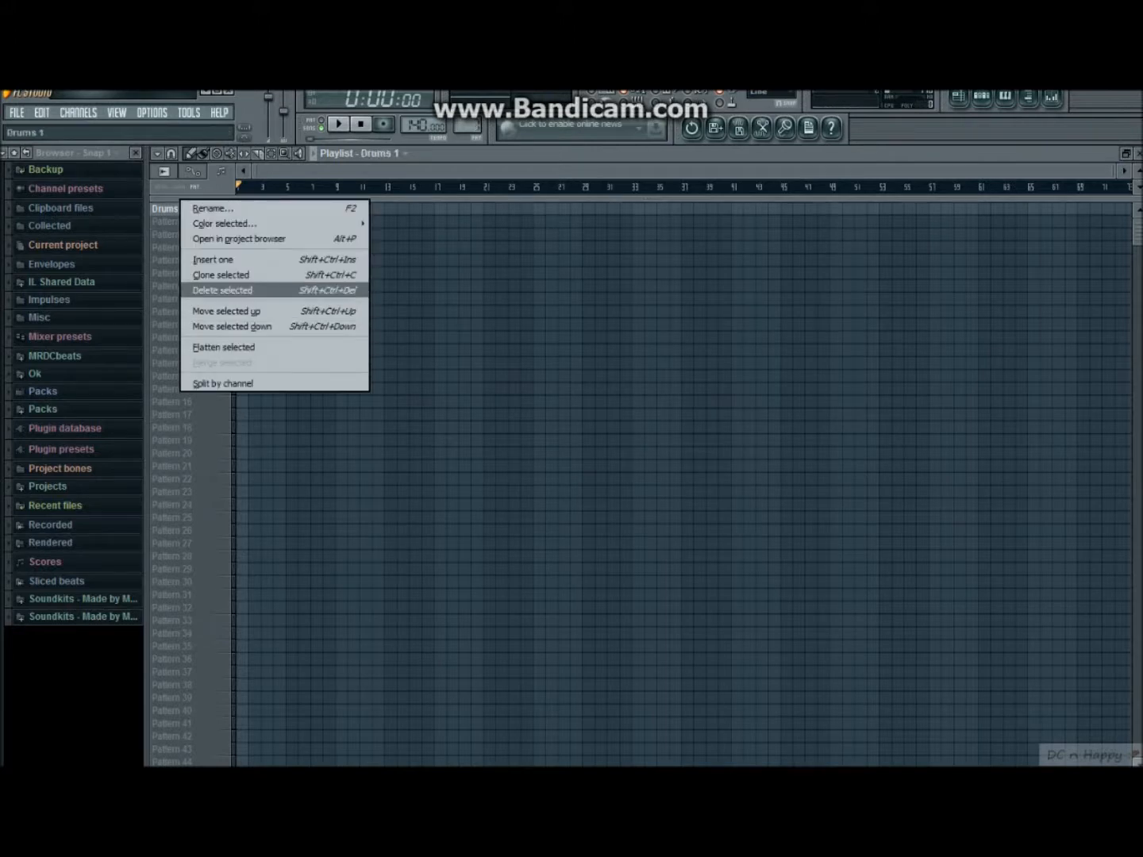
right_click(169, 208)
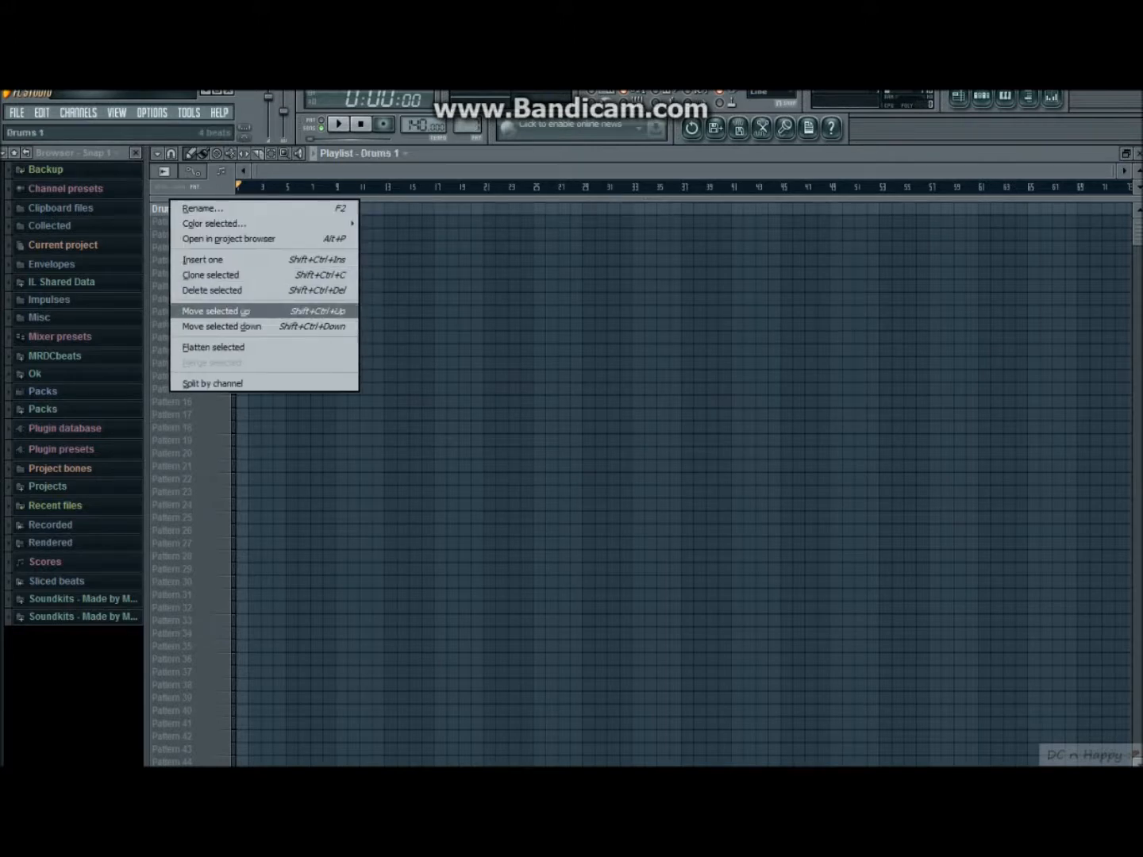
click(212, 289)
click(647, 490)
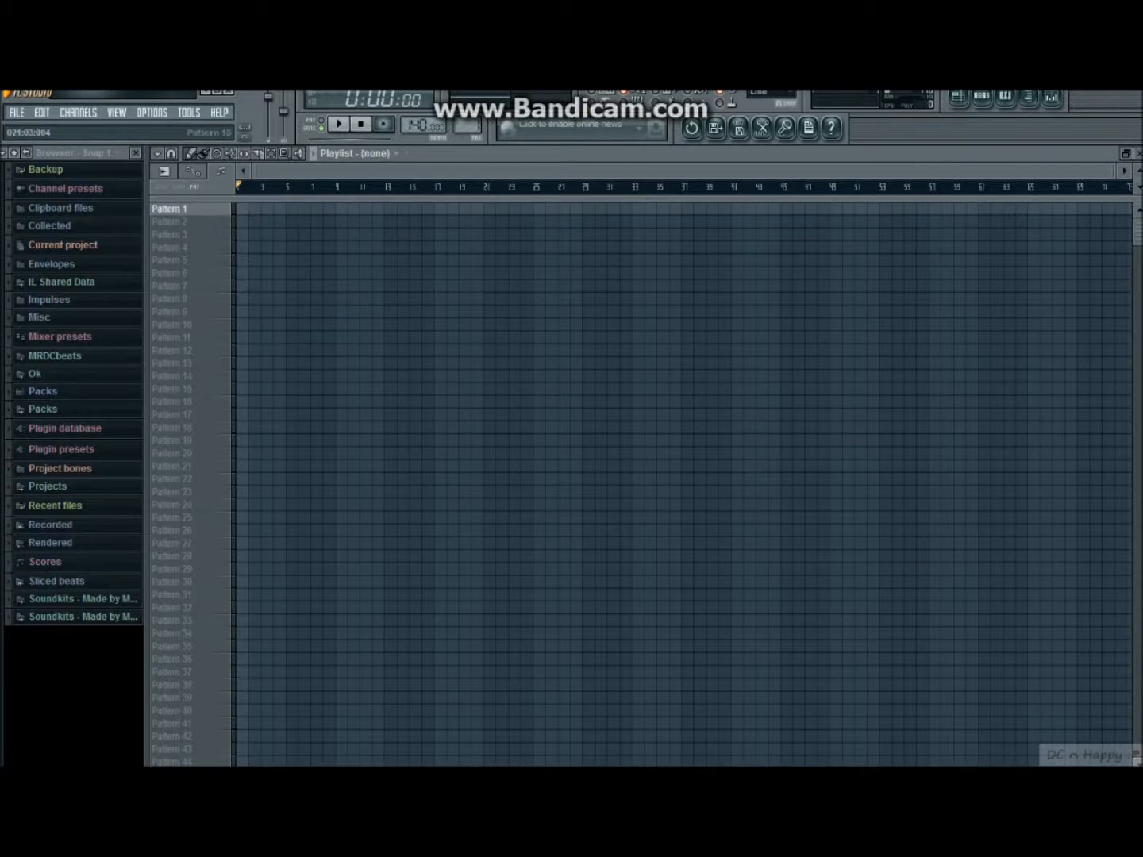
Select the empty Pattern 1 and show its step sequencer.
click(170, 235)
click(170, 208)
click(679, 785)
click(680, 784)
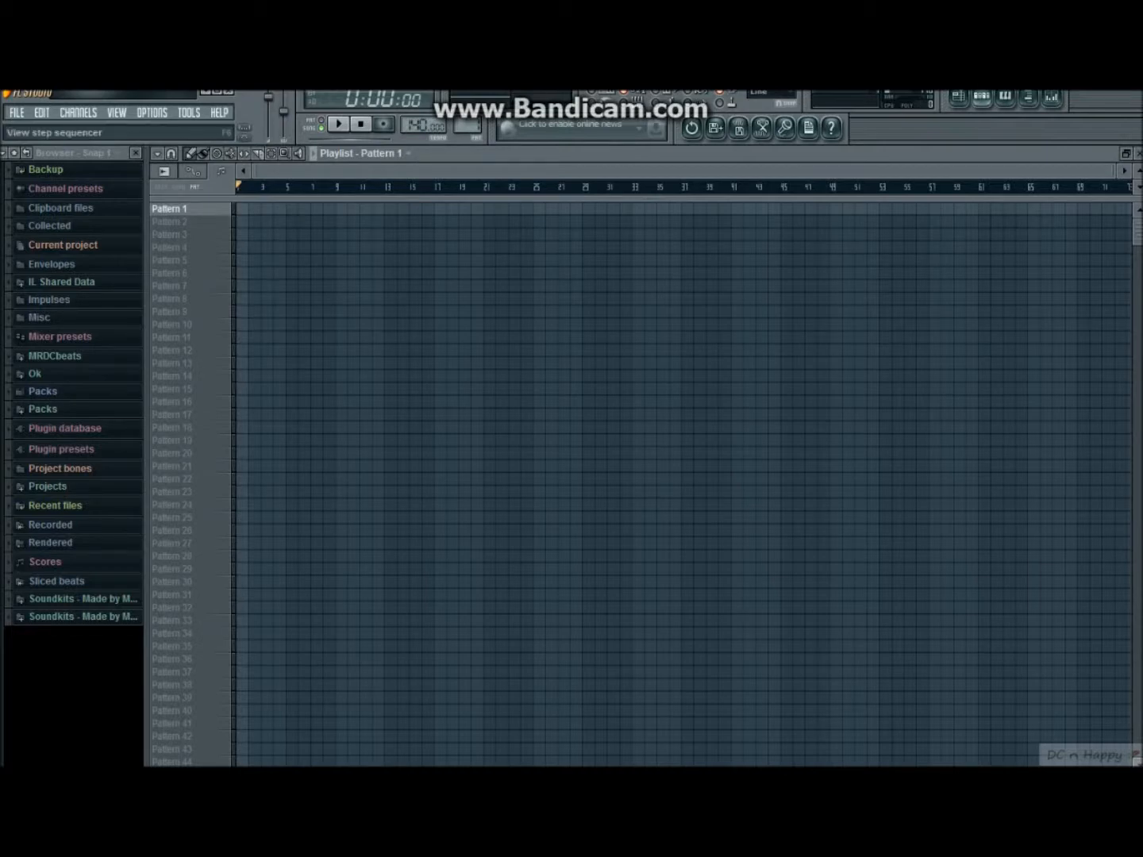
click(982, 97)
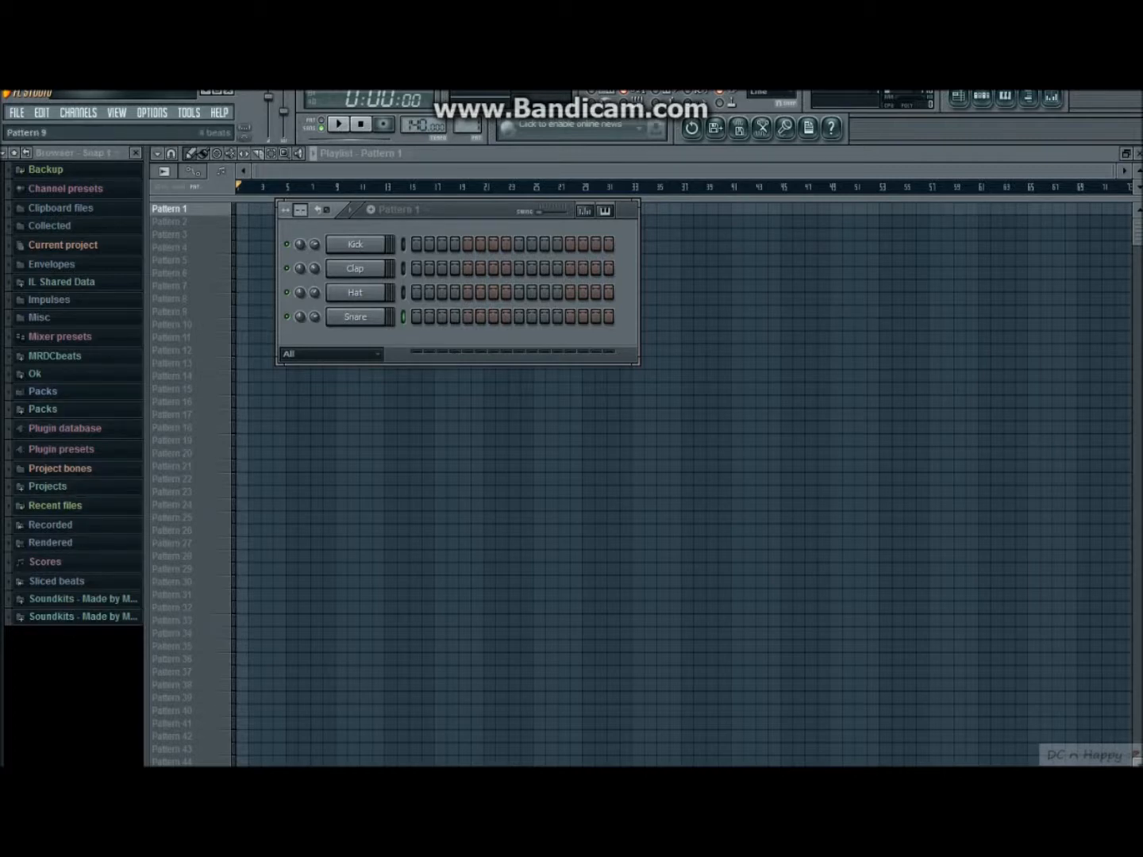
Hide and reopen the browser, and look through the MRDCbeats and Soundkits folders.
click(136, 153)
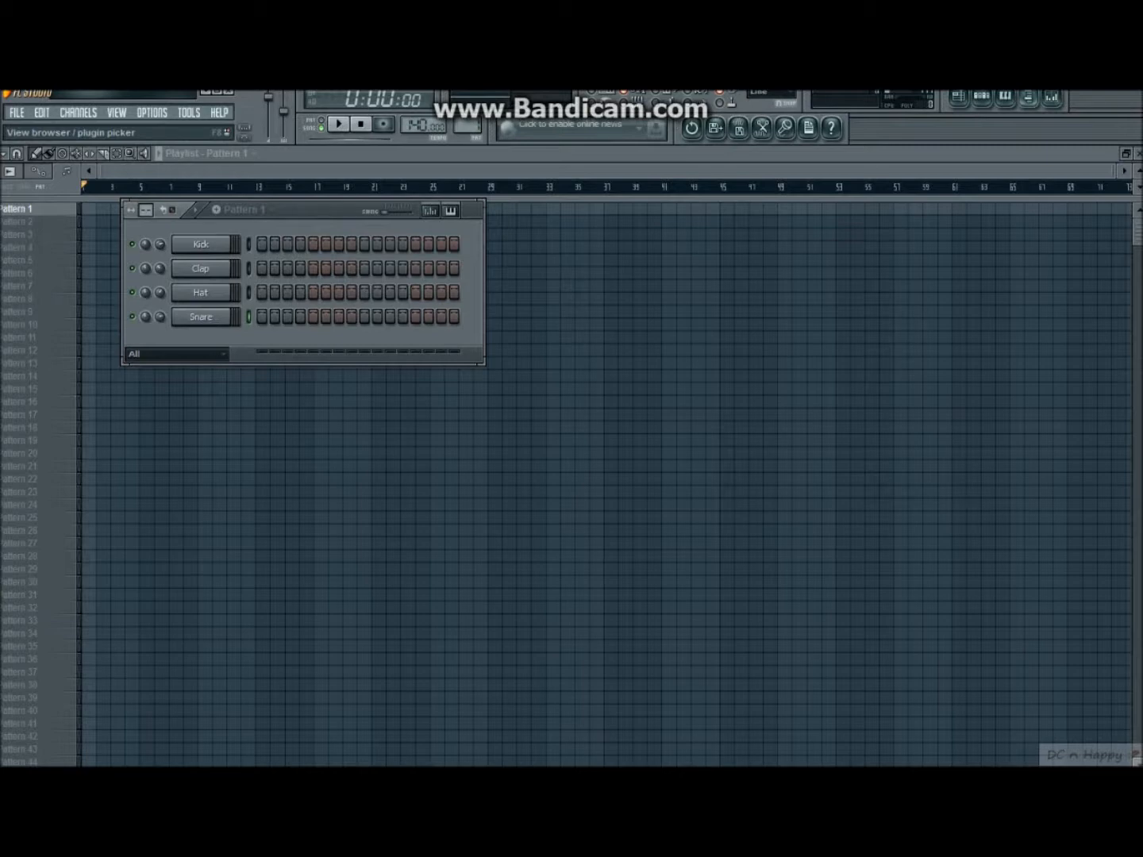
click(1029, 97)
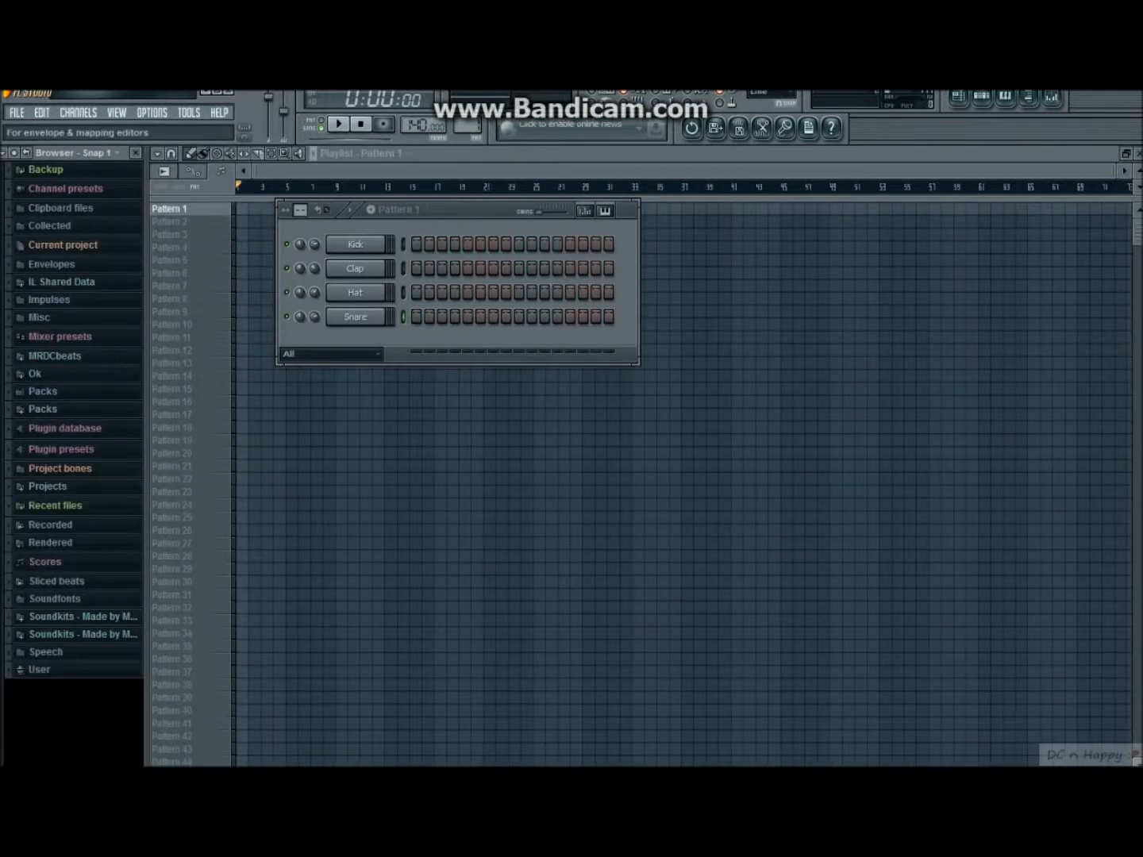
click(56, 357)
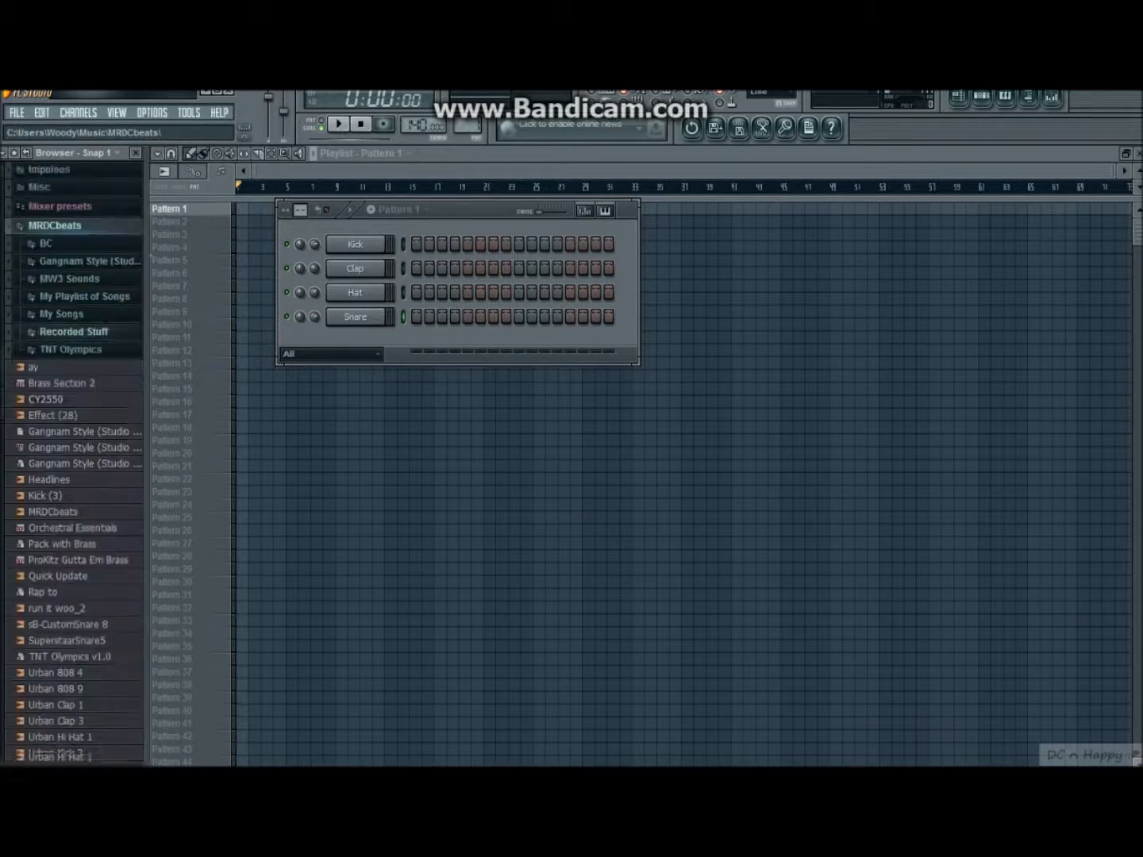
click(56, 169)
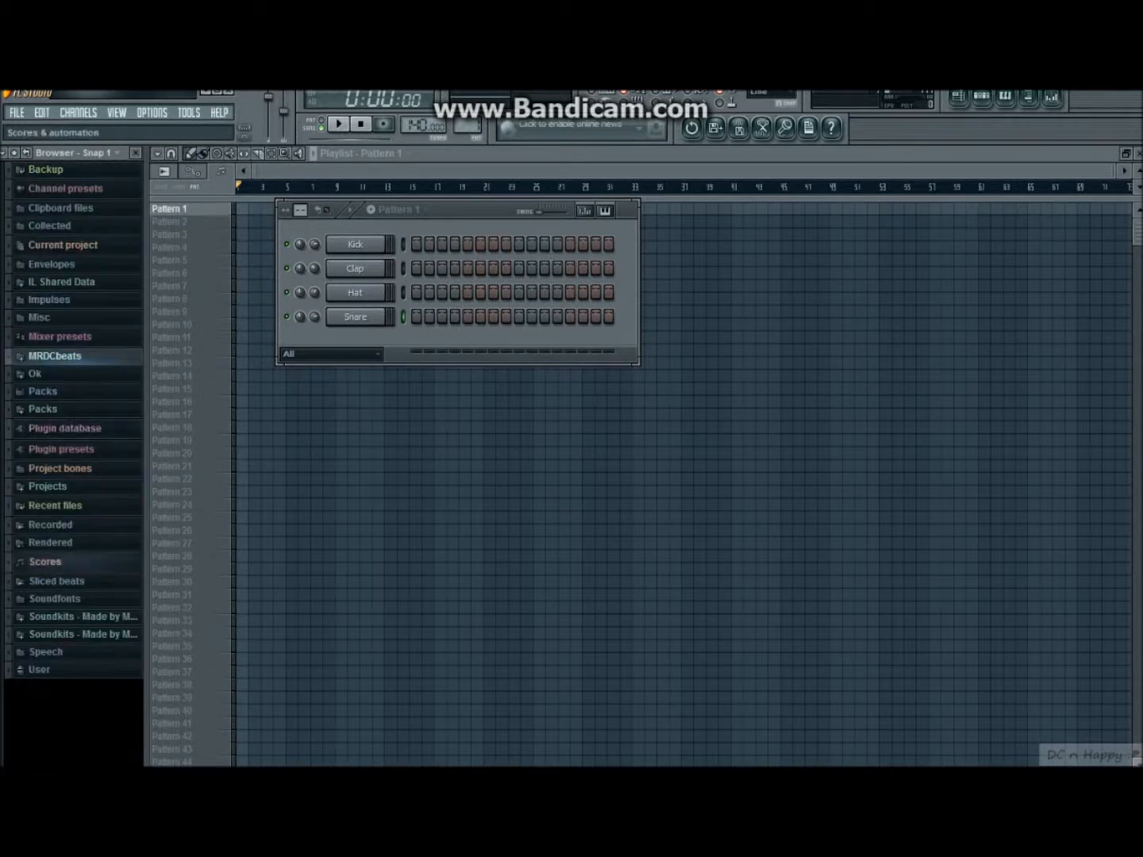
click(79, 617)
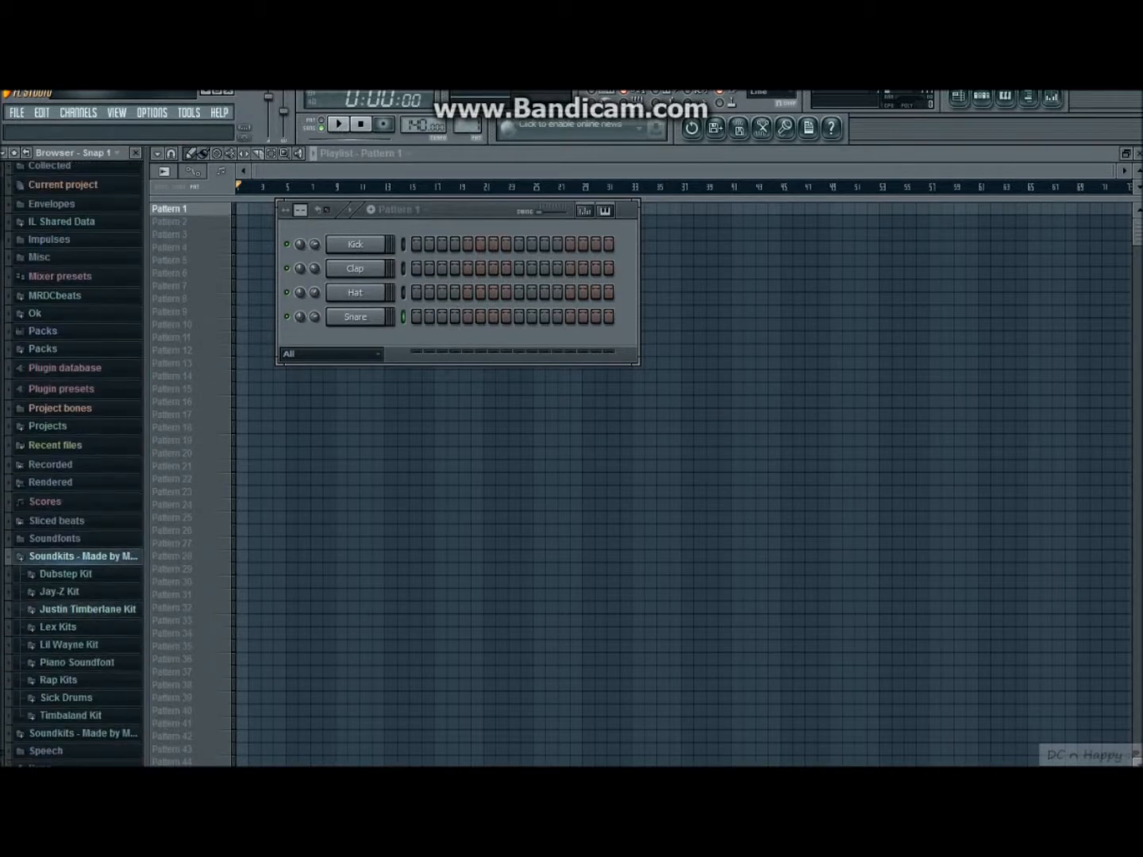
click(80, 558)
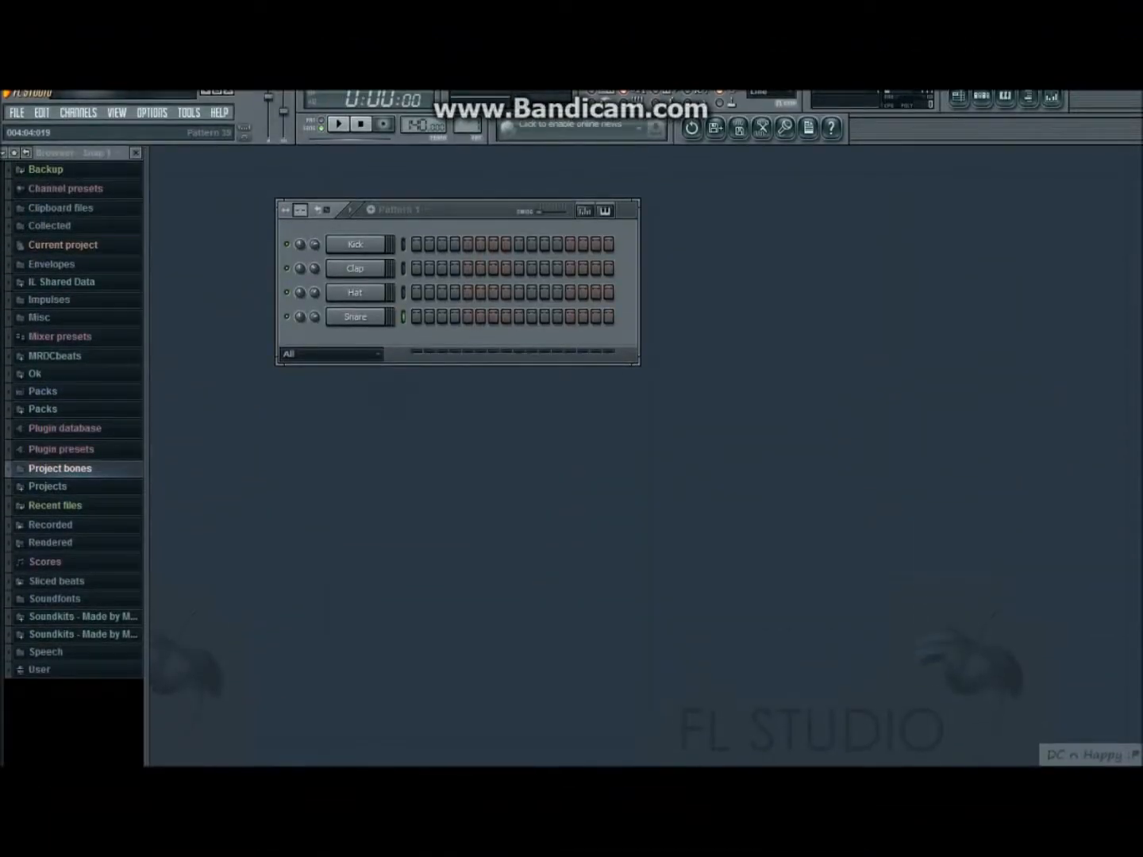
Hide and reshow the step sequencer, and look through the Guitar and FX folders within Packs.
click(982, 97)
click(982, 97)
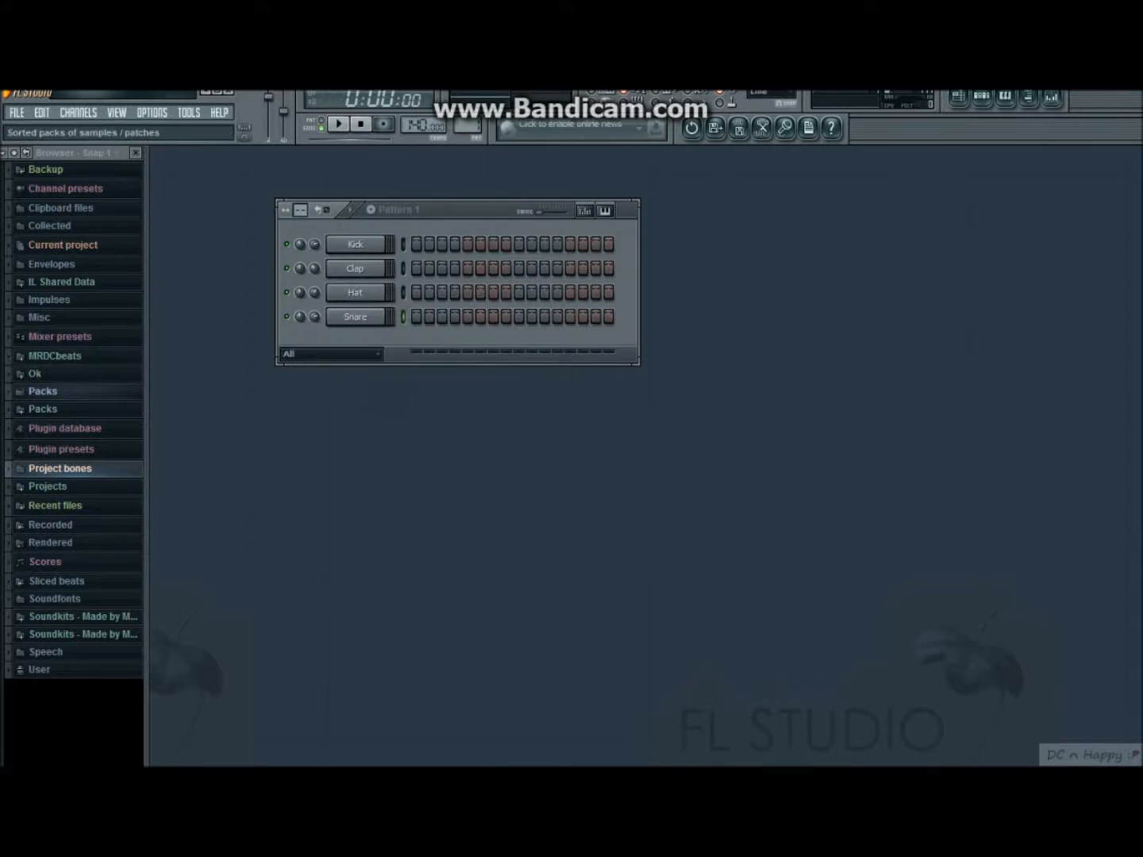
click(35, 373)
click(35, 373)
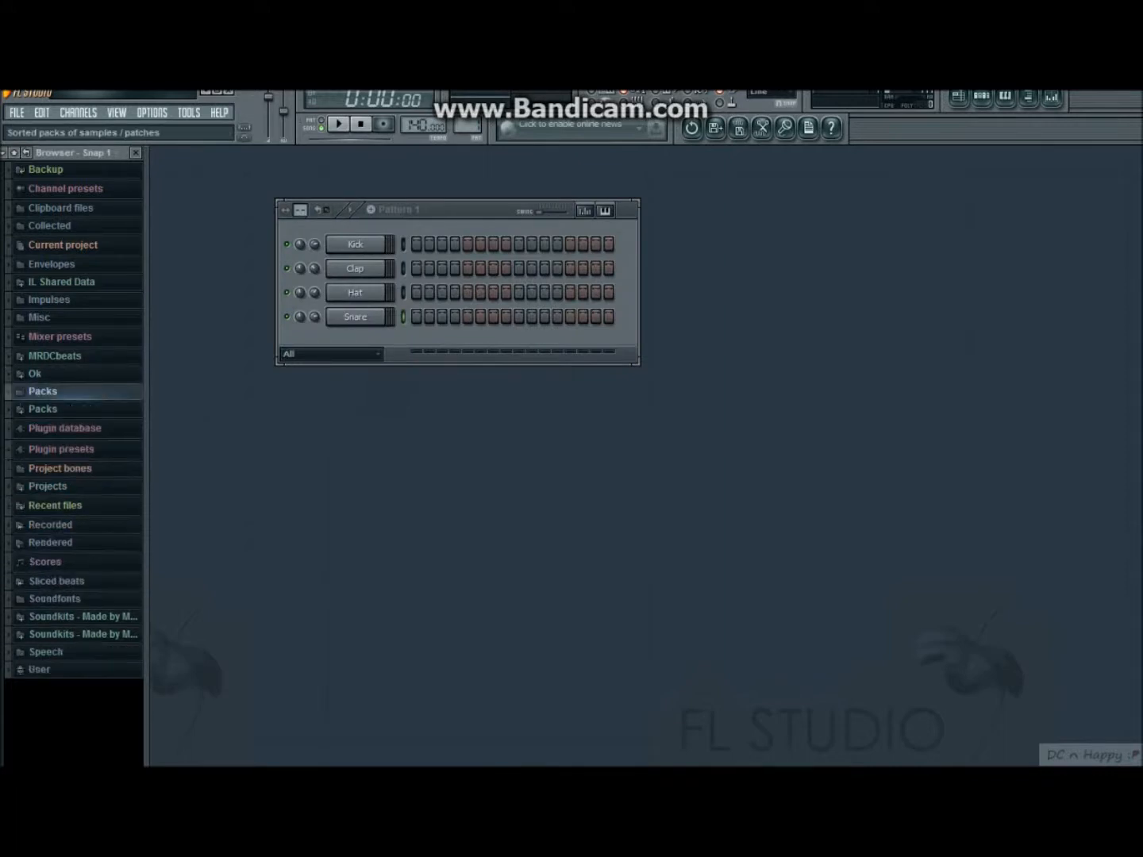
click(42, 390)
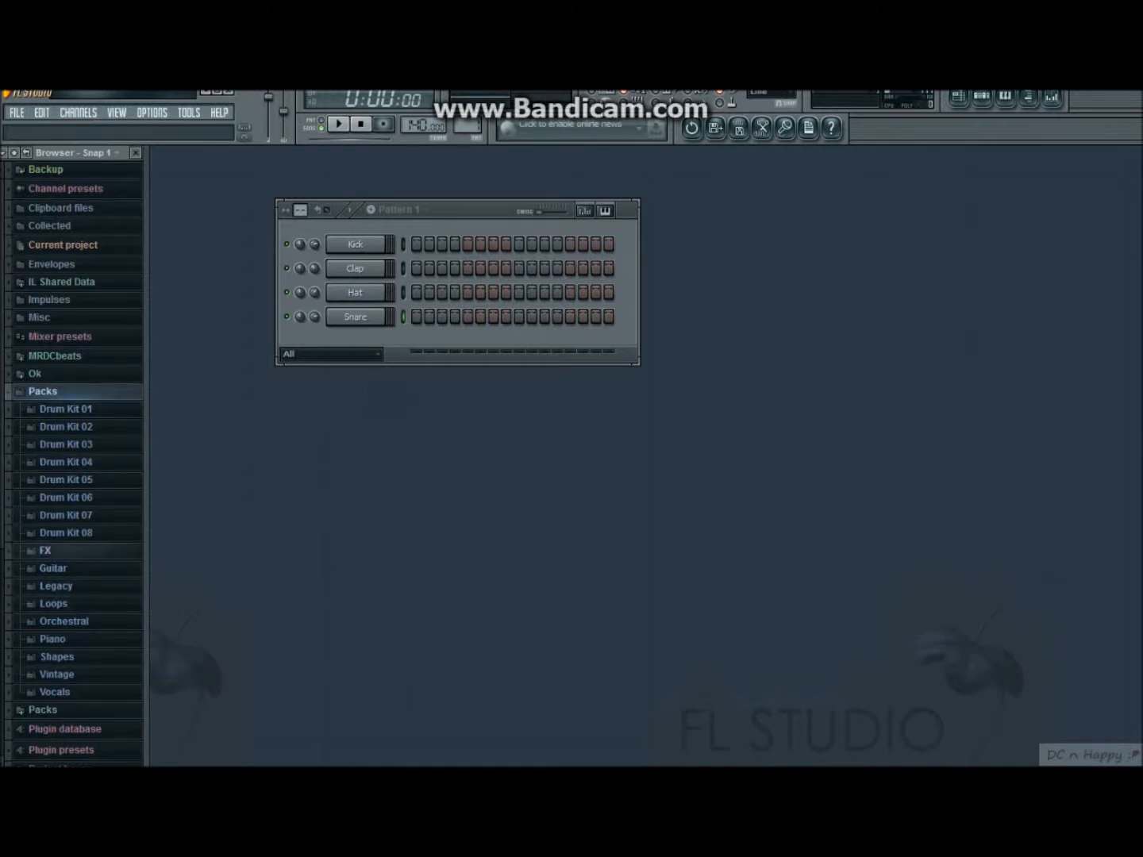
click(53, 569)
click(52, 568)
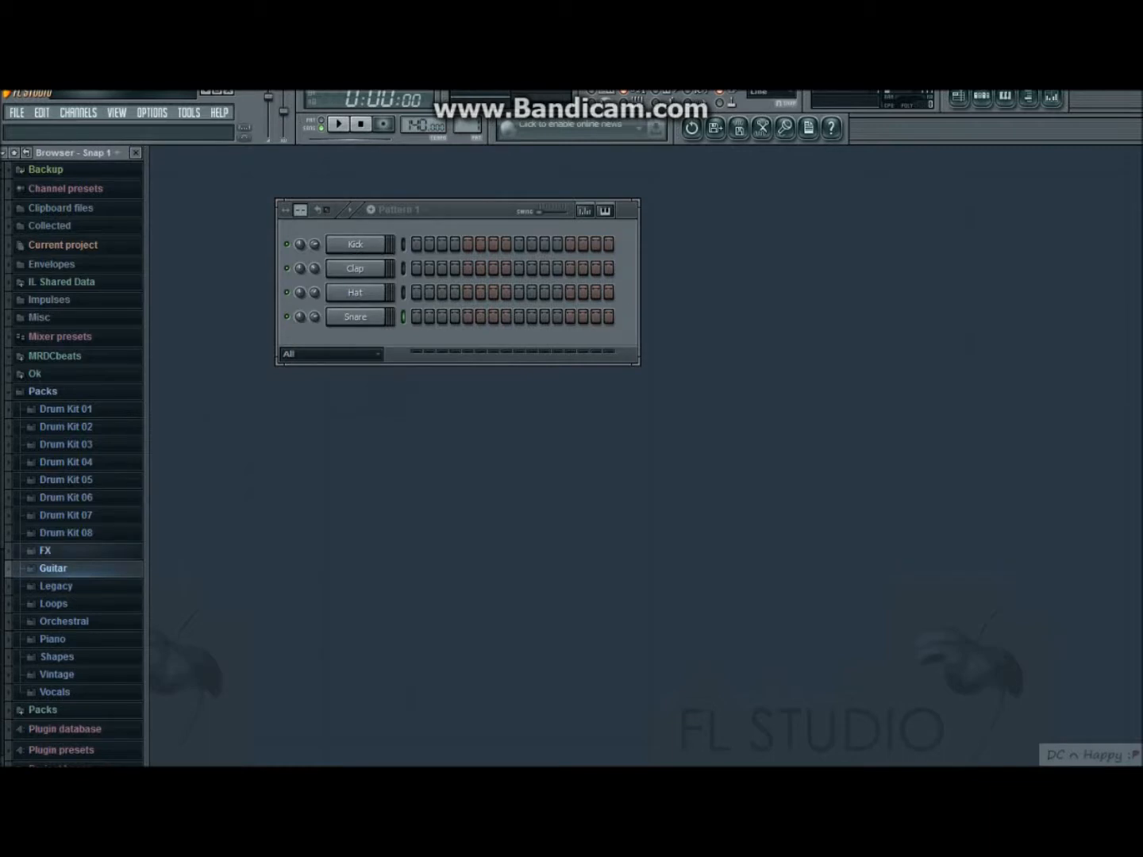
click(46, 550)
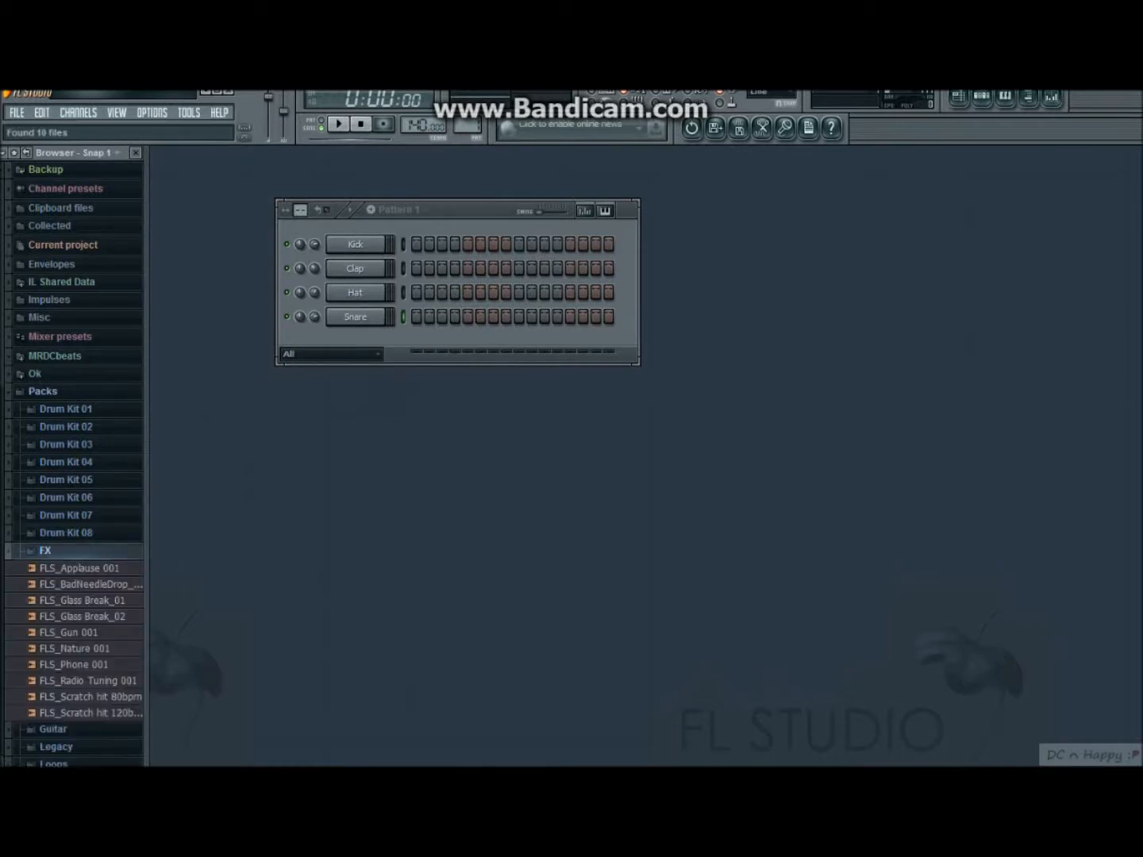
click(45, 550)
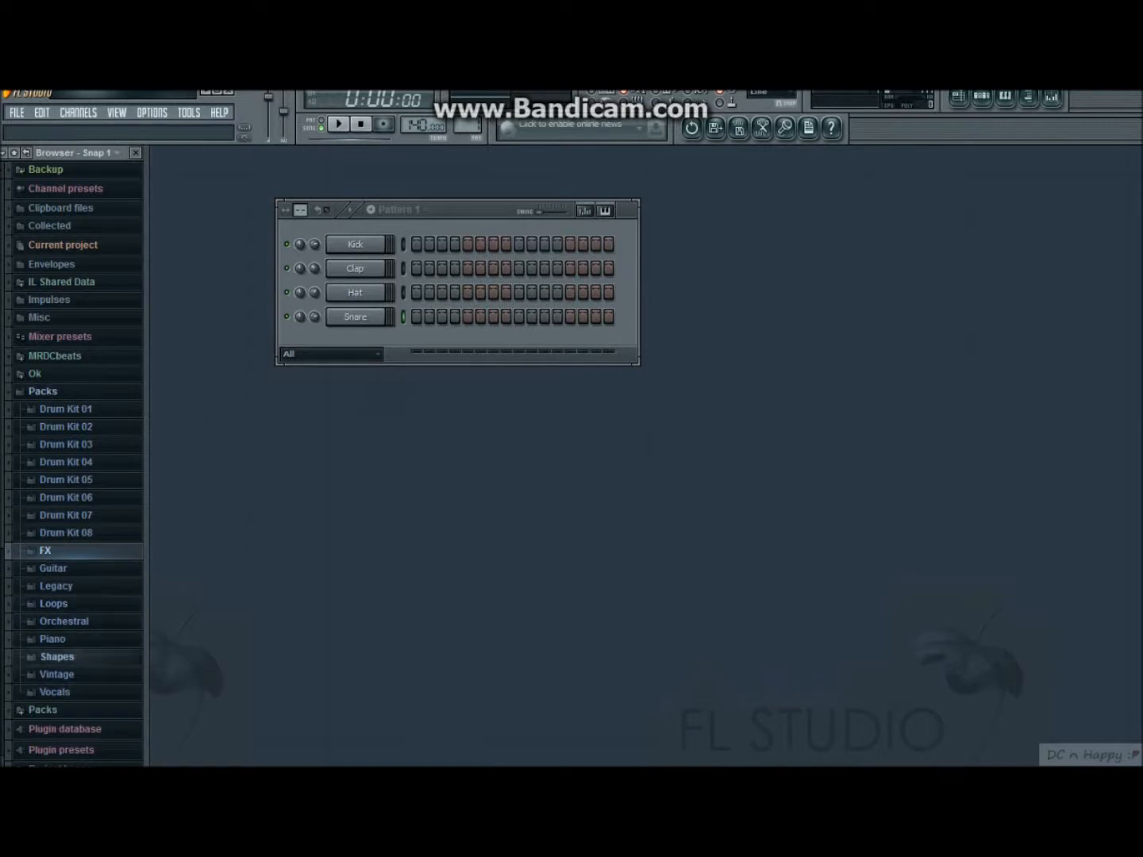
Audition rimshot samples in the Vintage pack and replace the Snare channel's sample with VT_RimShot.
click(56, 674)
scroll(67, 635, down, 1)
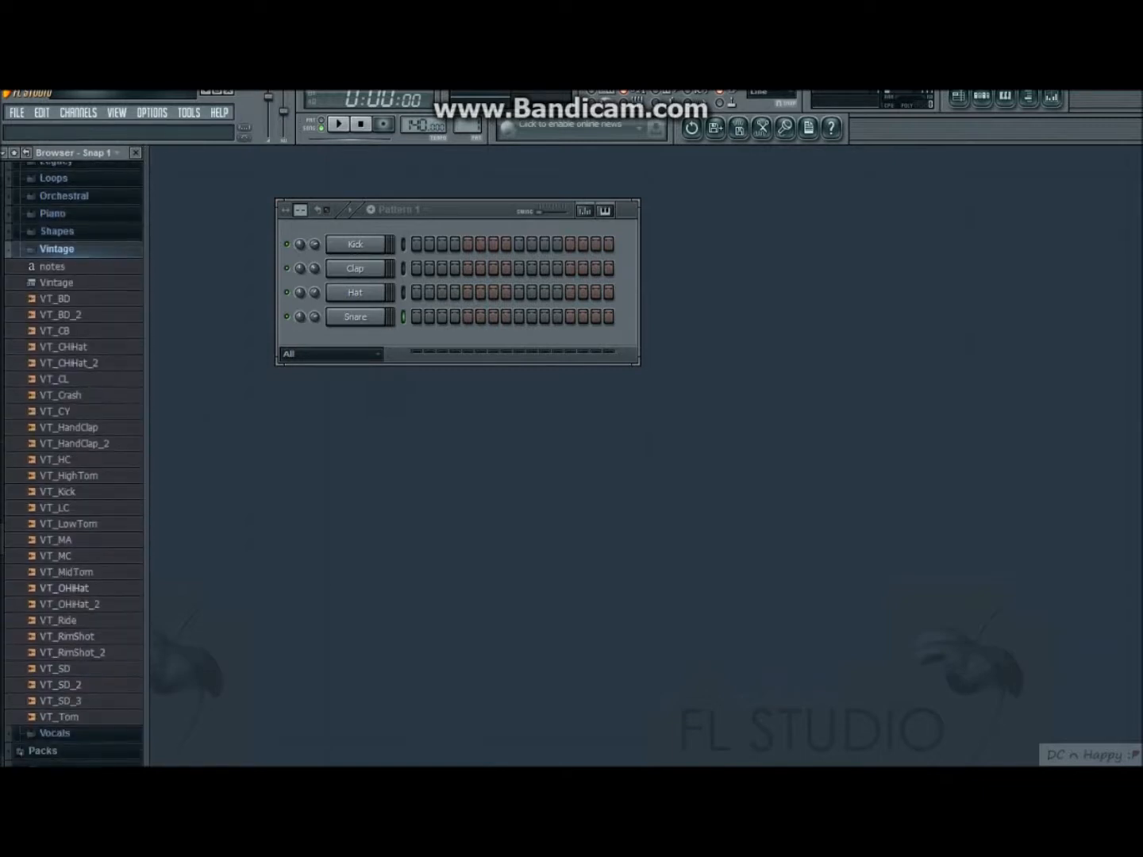
click(72, 653)
click(68, 636)
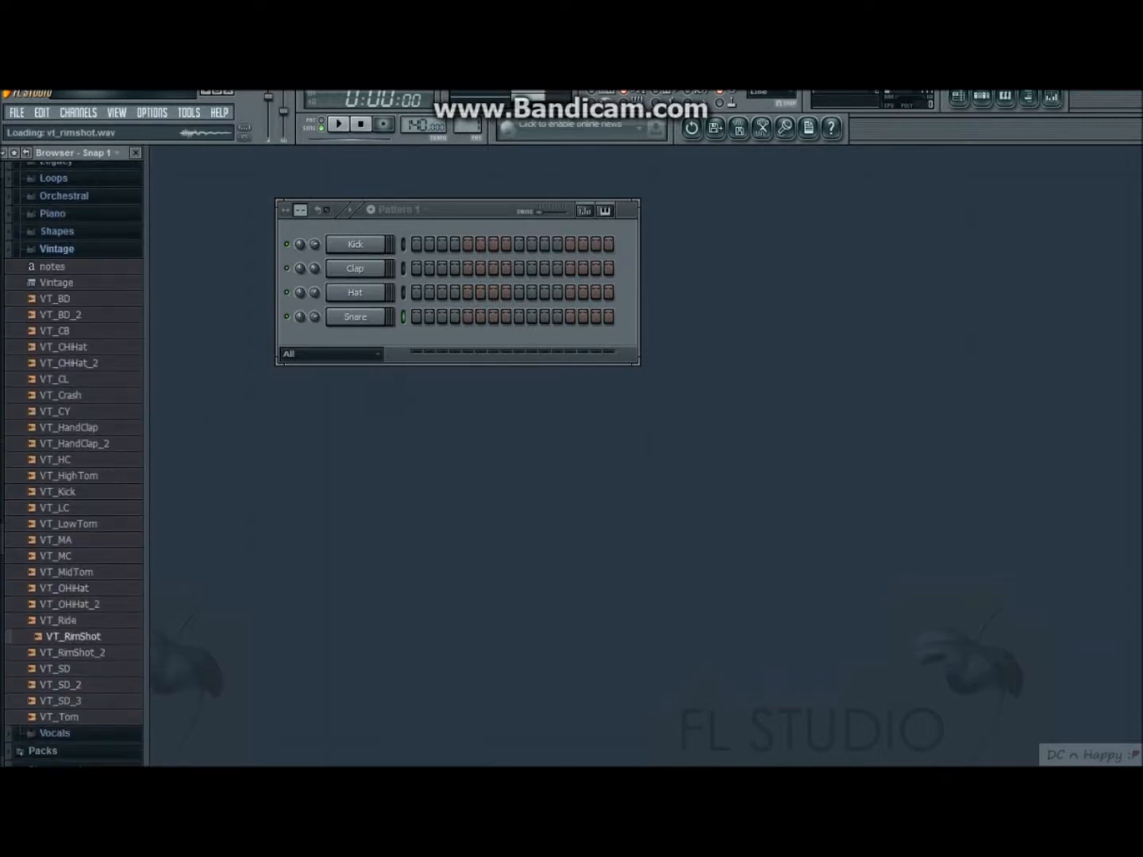
drag(68, 637, 356, 317)
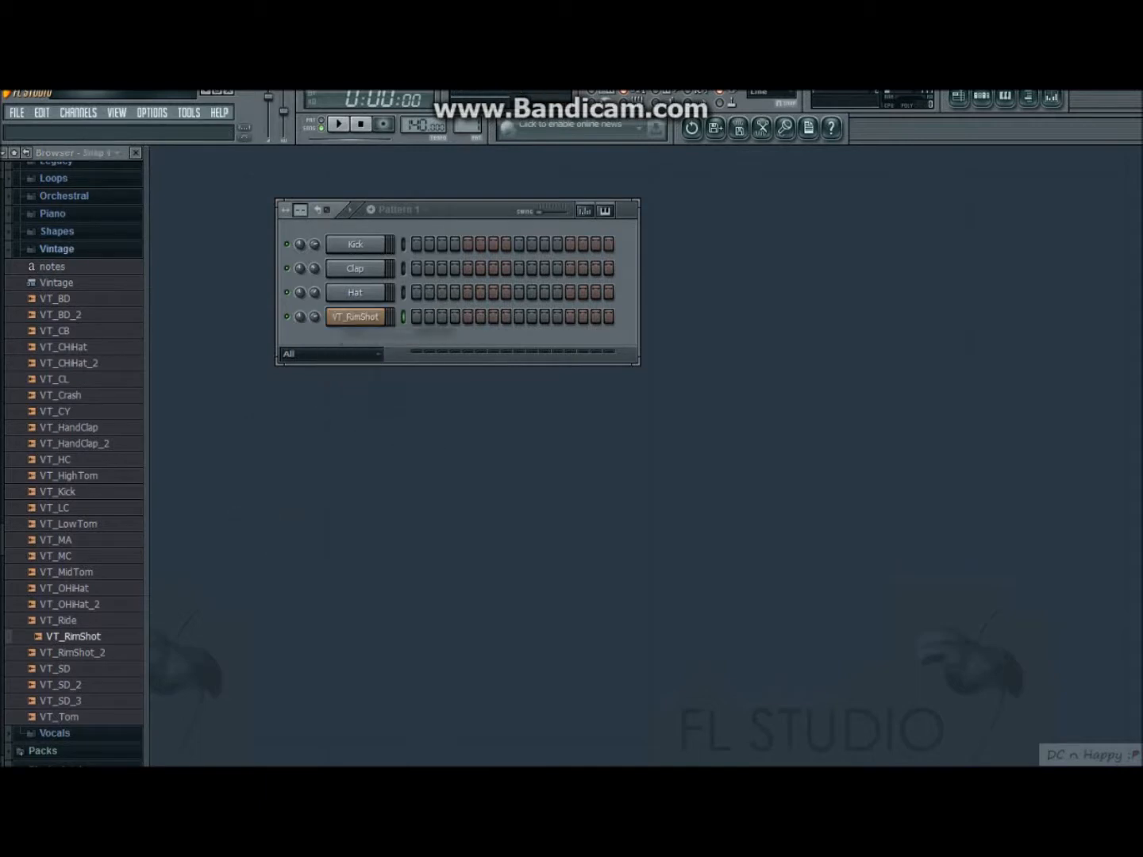
Fill VT_RimShot steps 9 to 16 in Pattern 1 and play the pattern in Pattern mode.
drag(519, 317, 608, 317)
click(339, 124)
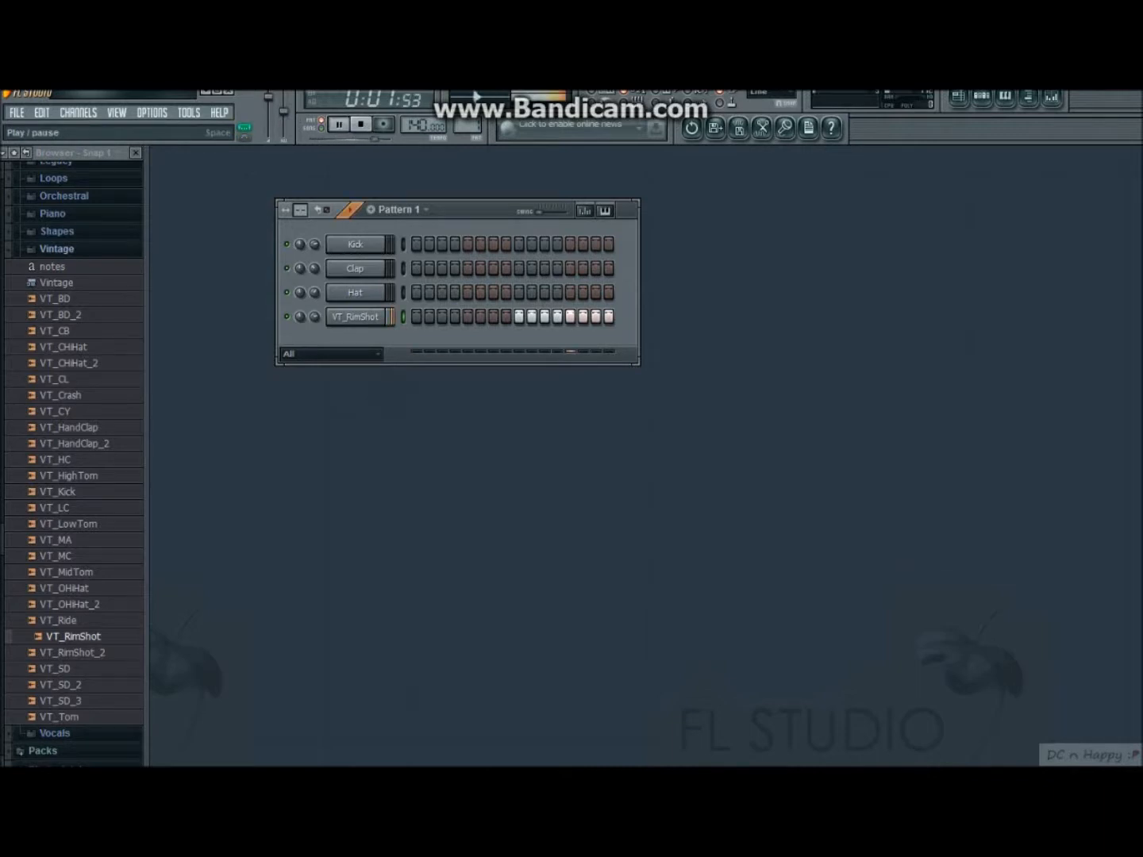
click(361, 123)
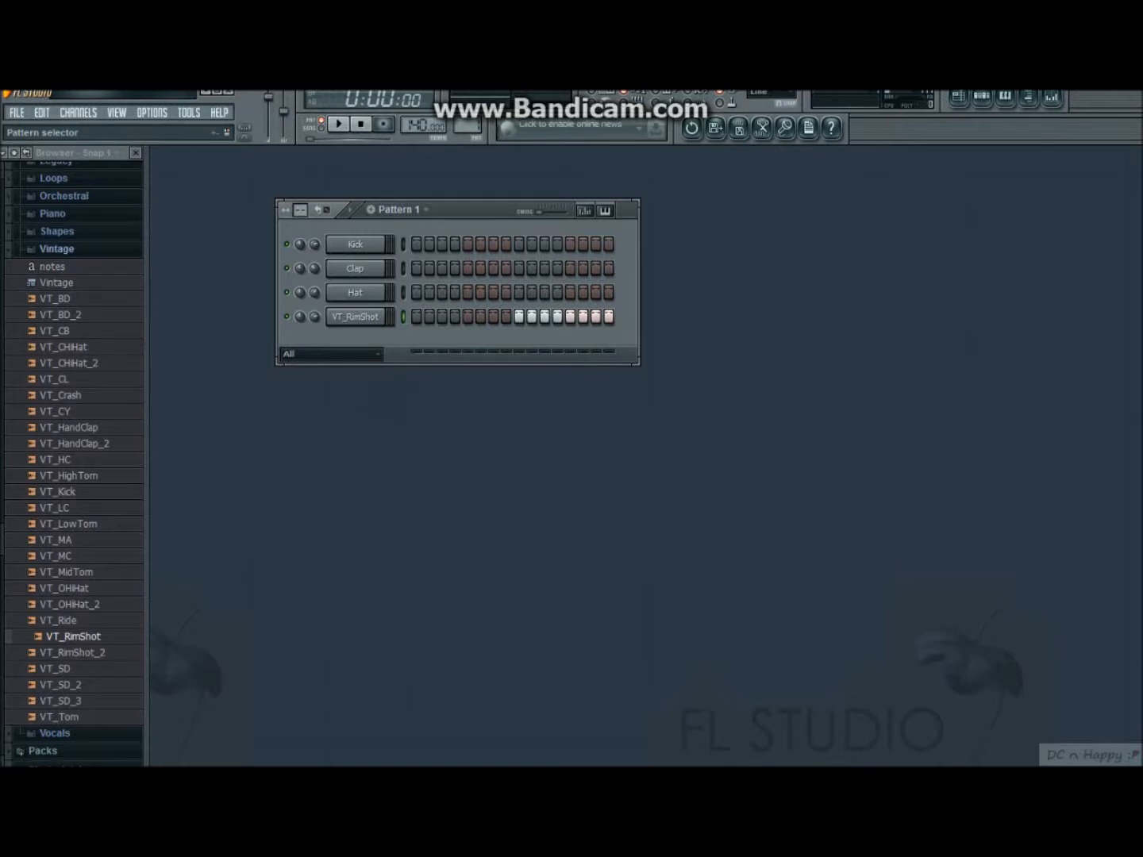
Add VT_HandClap_2 as a new channel with Pattern 2 selected, and place and clear a hit on its step 5.
drag(468, 125, 468, 117)
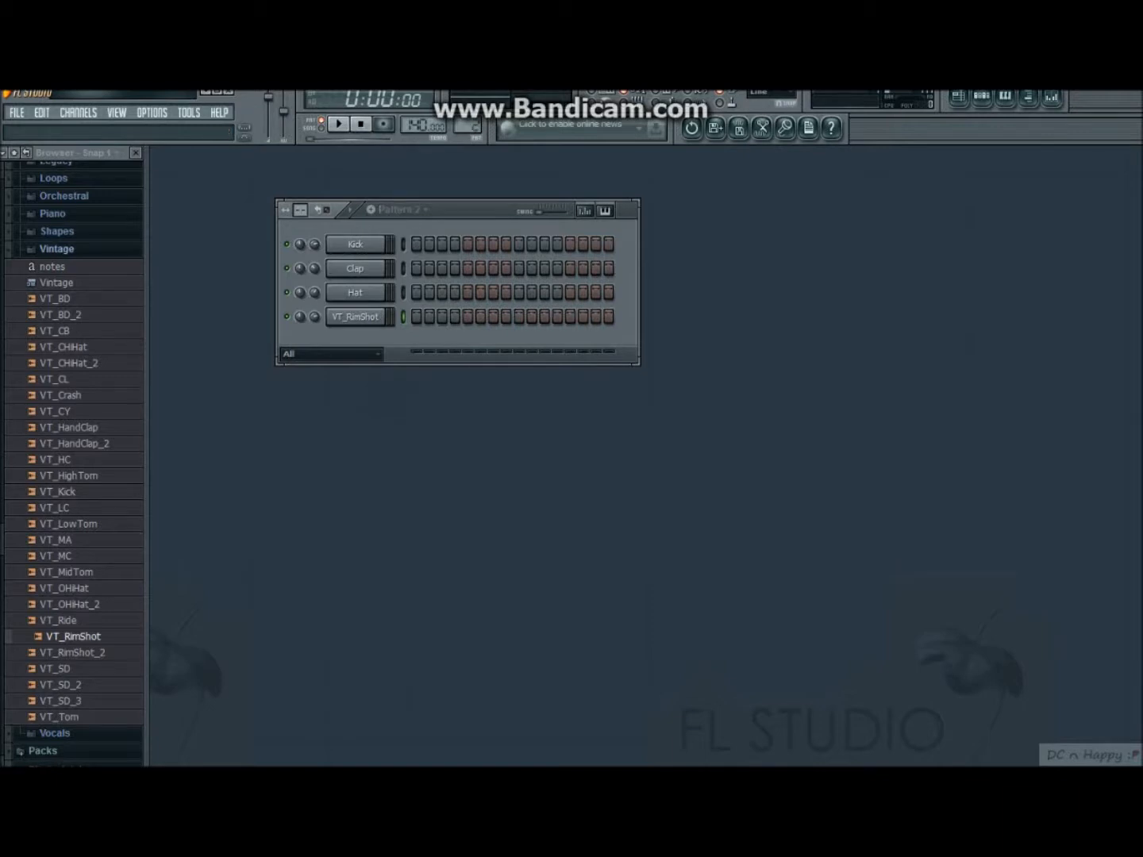
drag(79, 443, 316, 375)
click(467, 340)
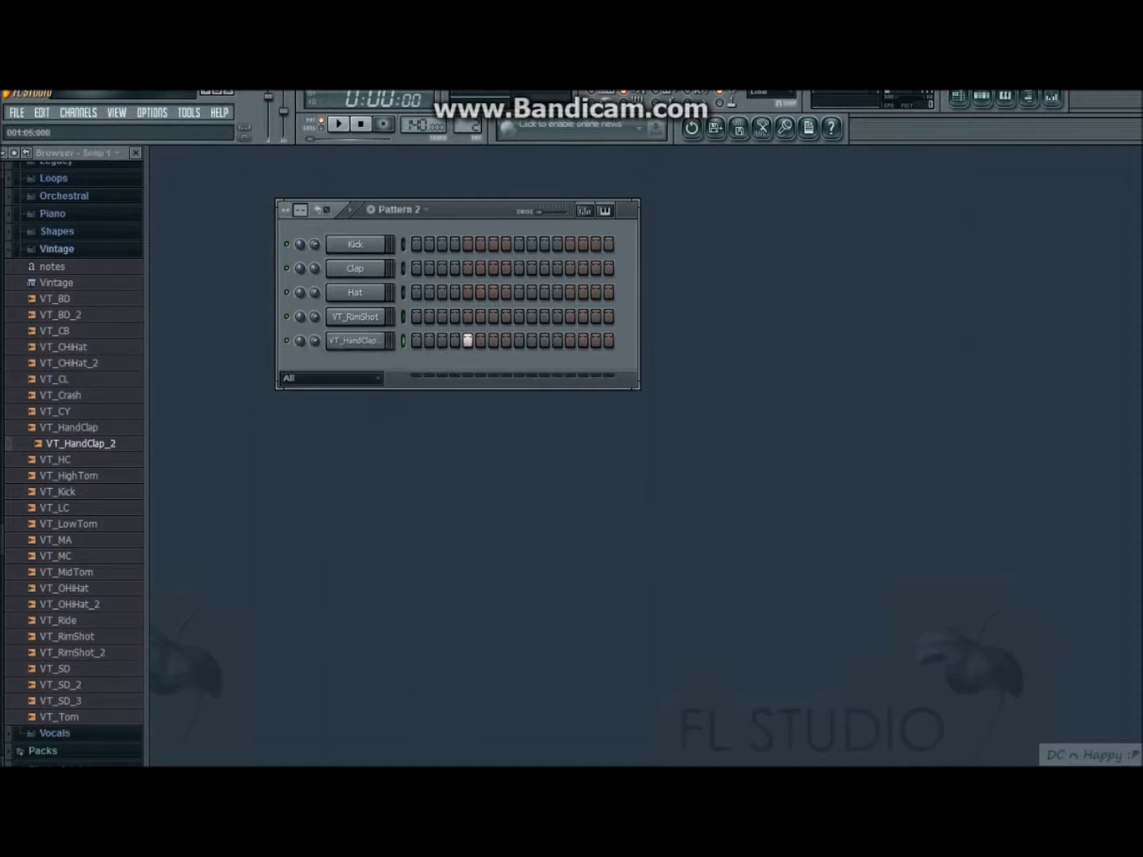
right_click(468, 341)
Fill VT_HandClap_2 on each 4 steps while Pattern 2 plays, undo the fill, and stop playback.
click(338, 124)
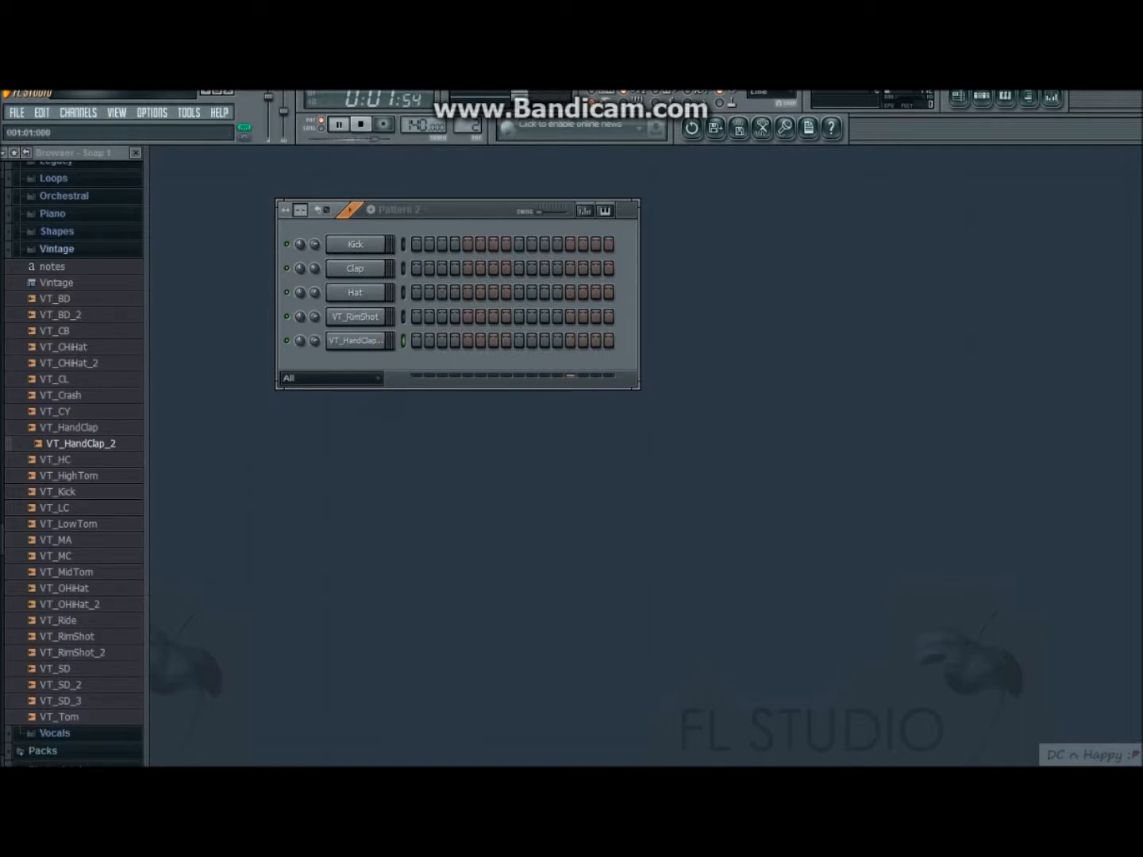
right_click(387, 336)
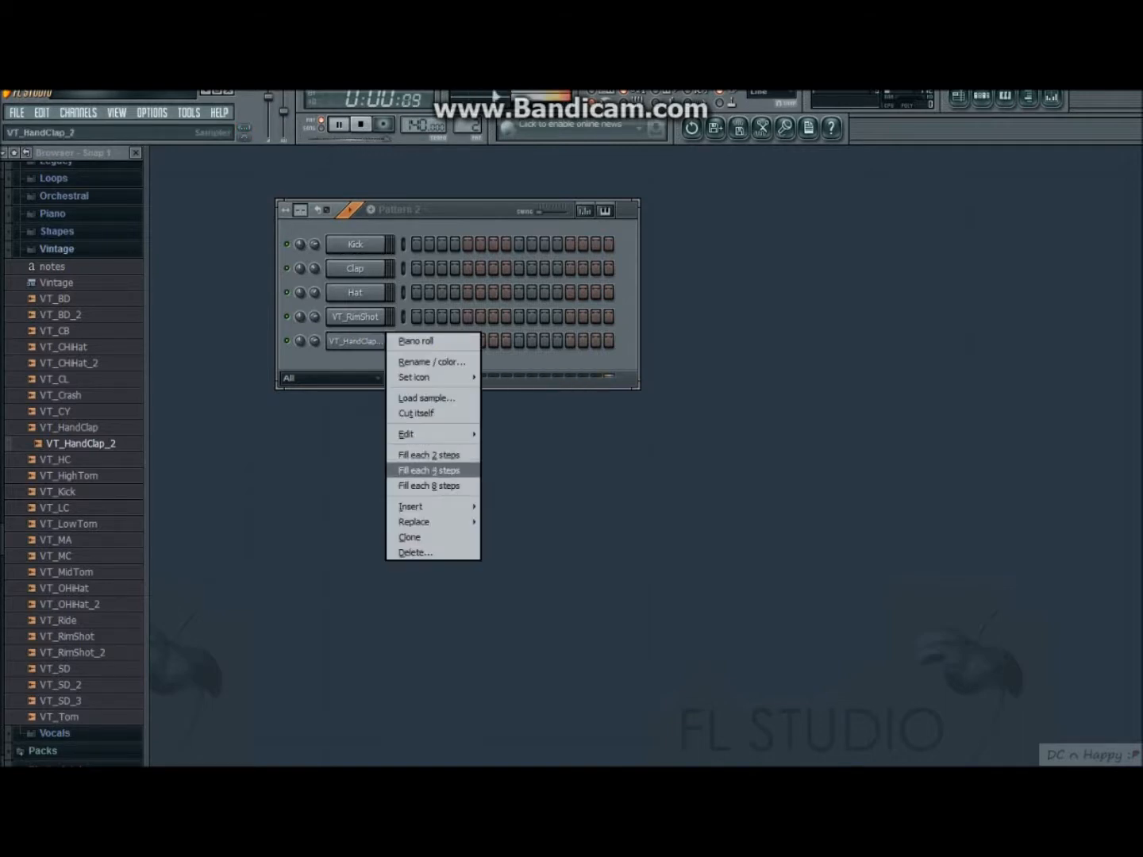
click(428, 470)
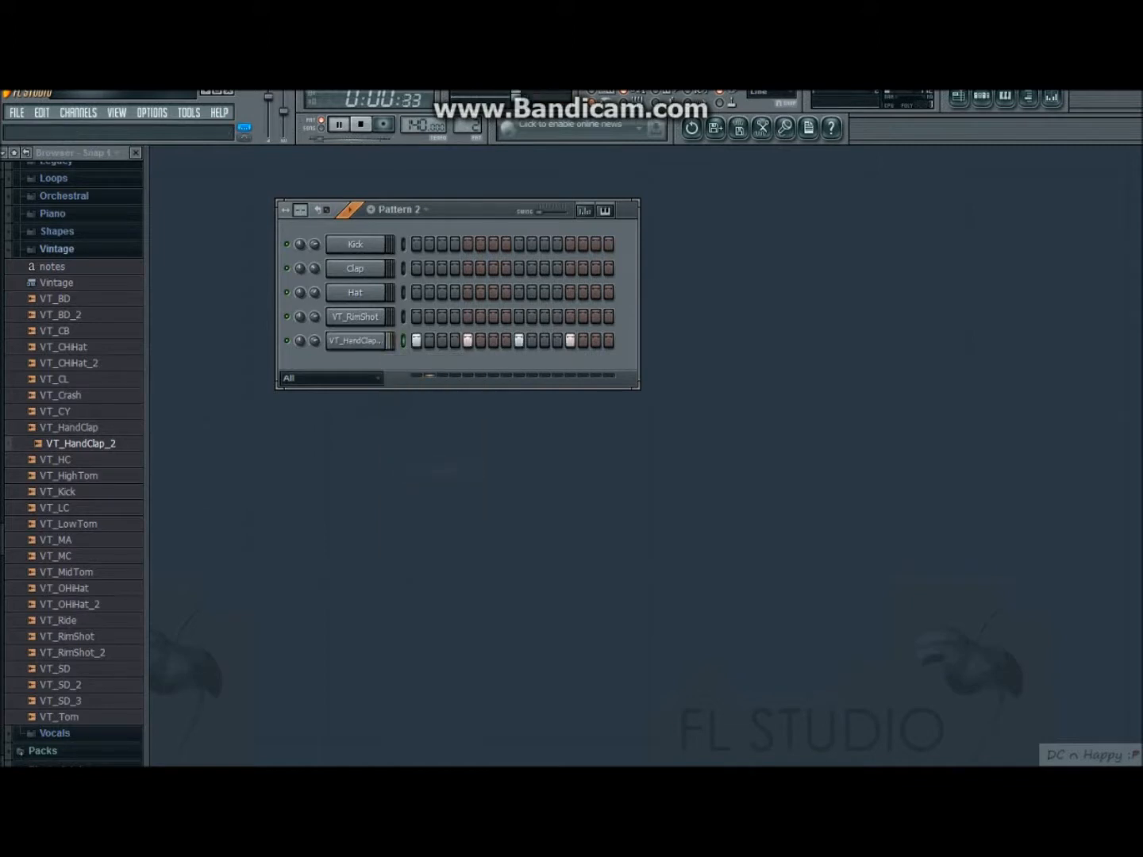
key(ctrl+z)
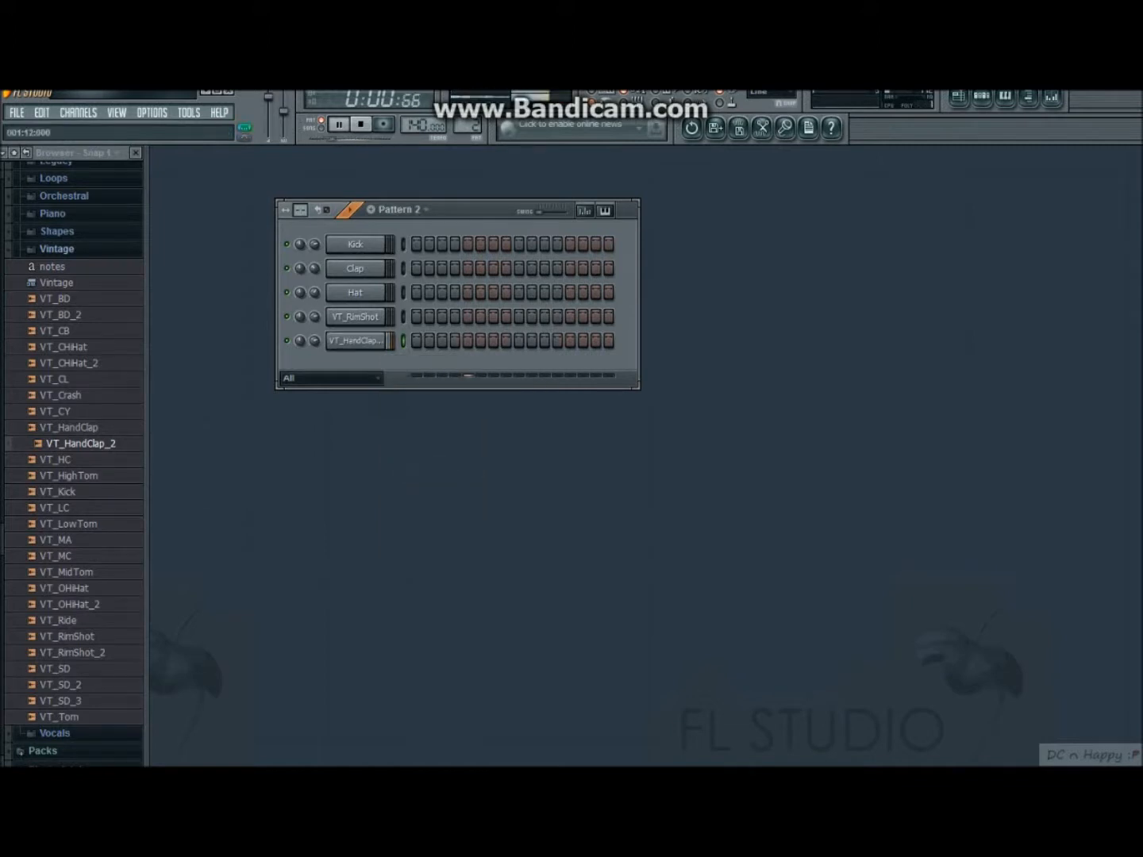
key(space)
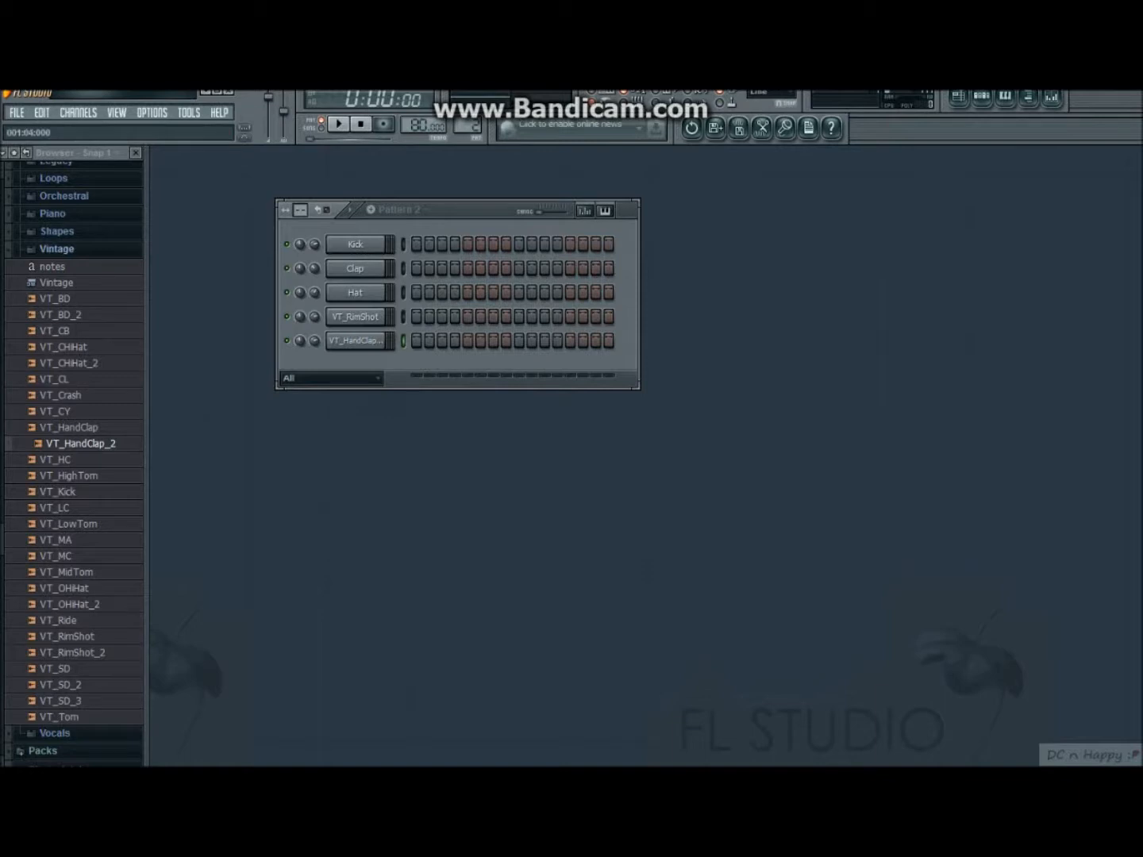
Place VT_HandClap_2 hits on steps 5 and 13 and play Pattern 2.
click(467, 340)
key(space)
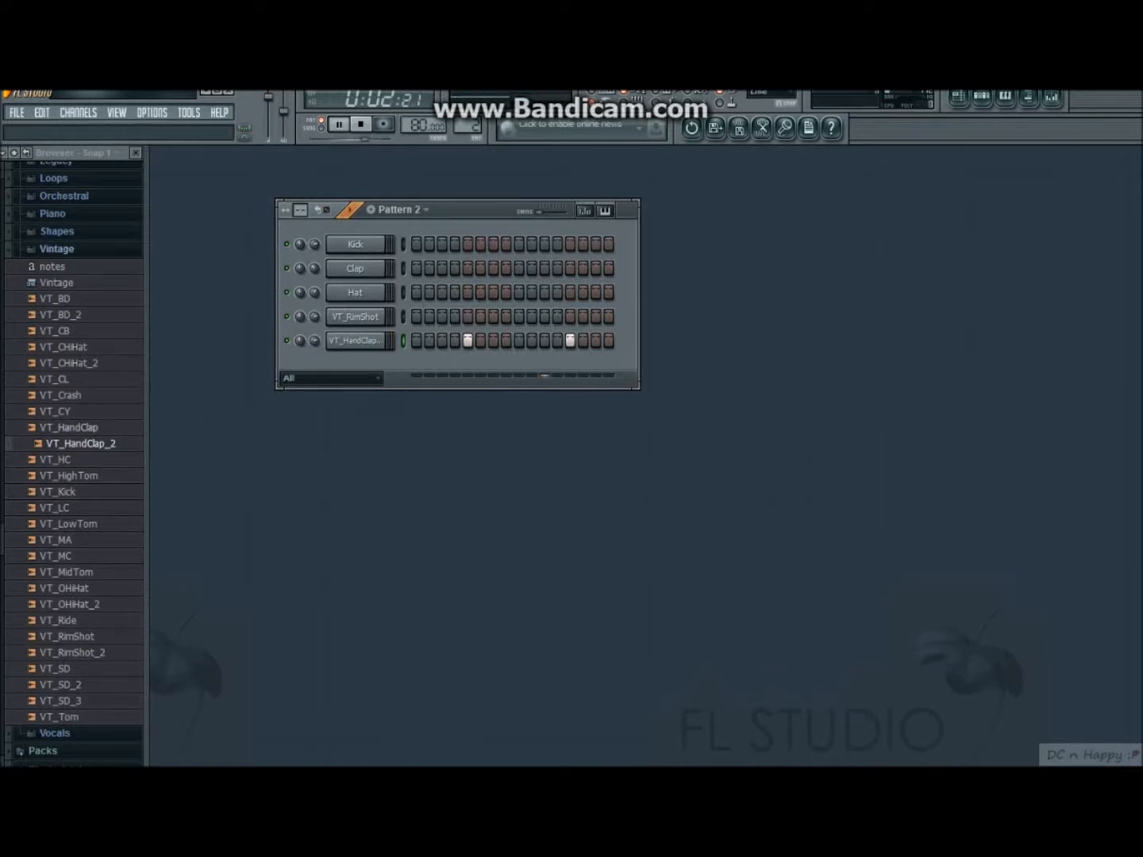
key(space)
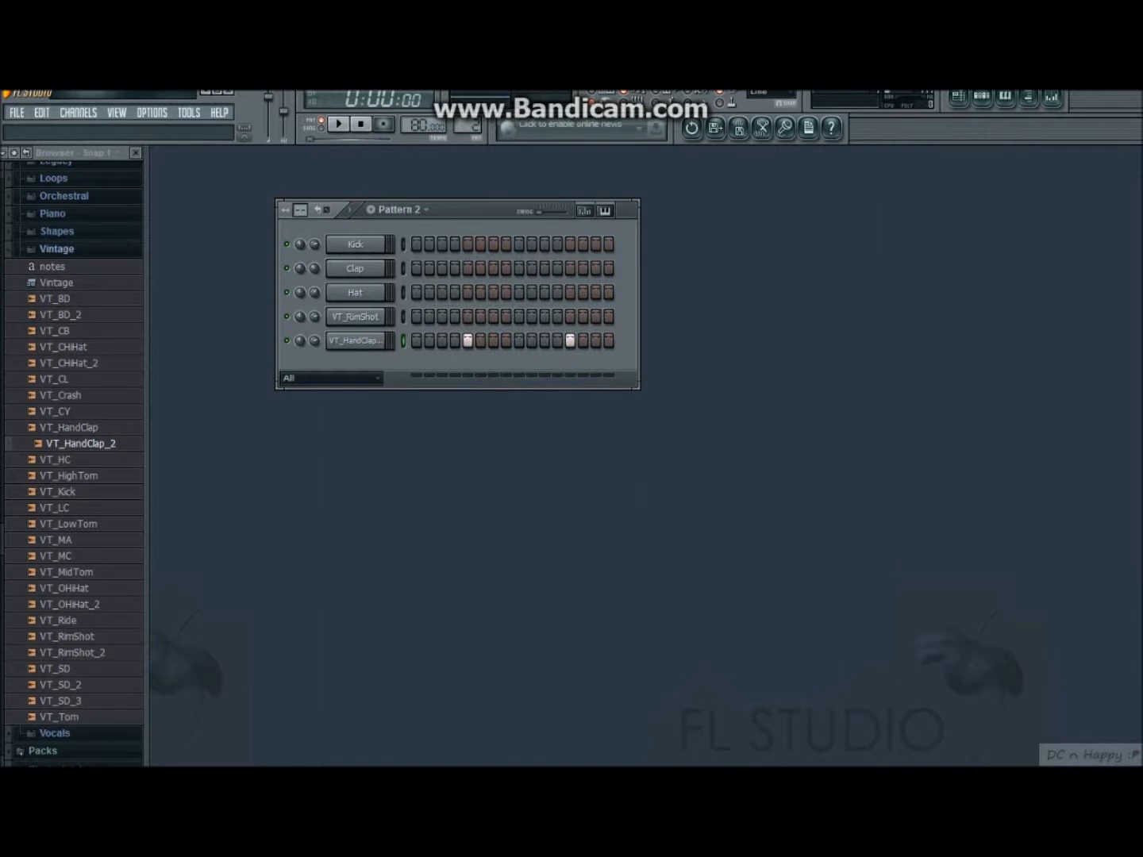
Set the tempo to 140, leave VT_HandClap_2 with a single hit on step 9, and play Pattern 2.
drag(417, 125, 416, 131)
click(519, 341)
right_click(468, 340)
right_click(570, 341)
click(339, 124)
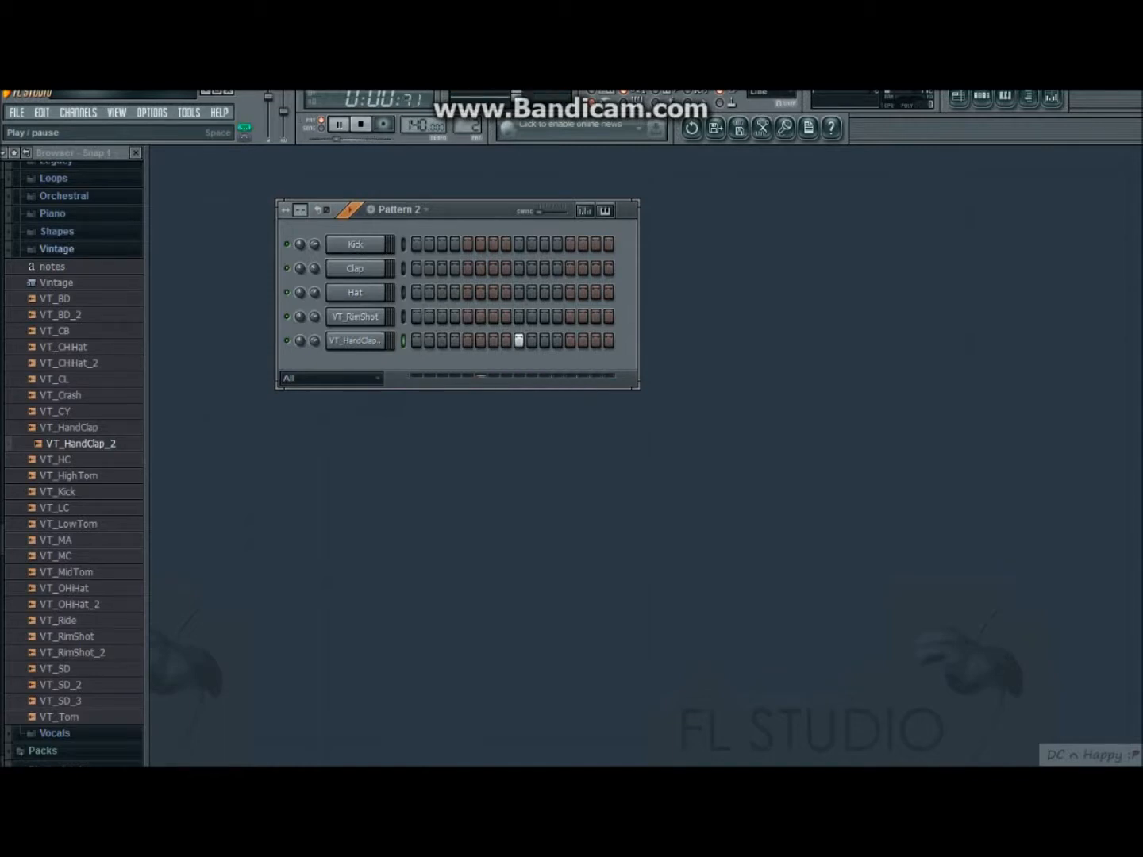
key(space)
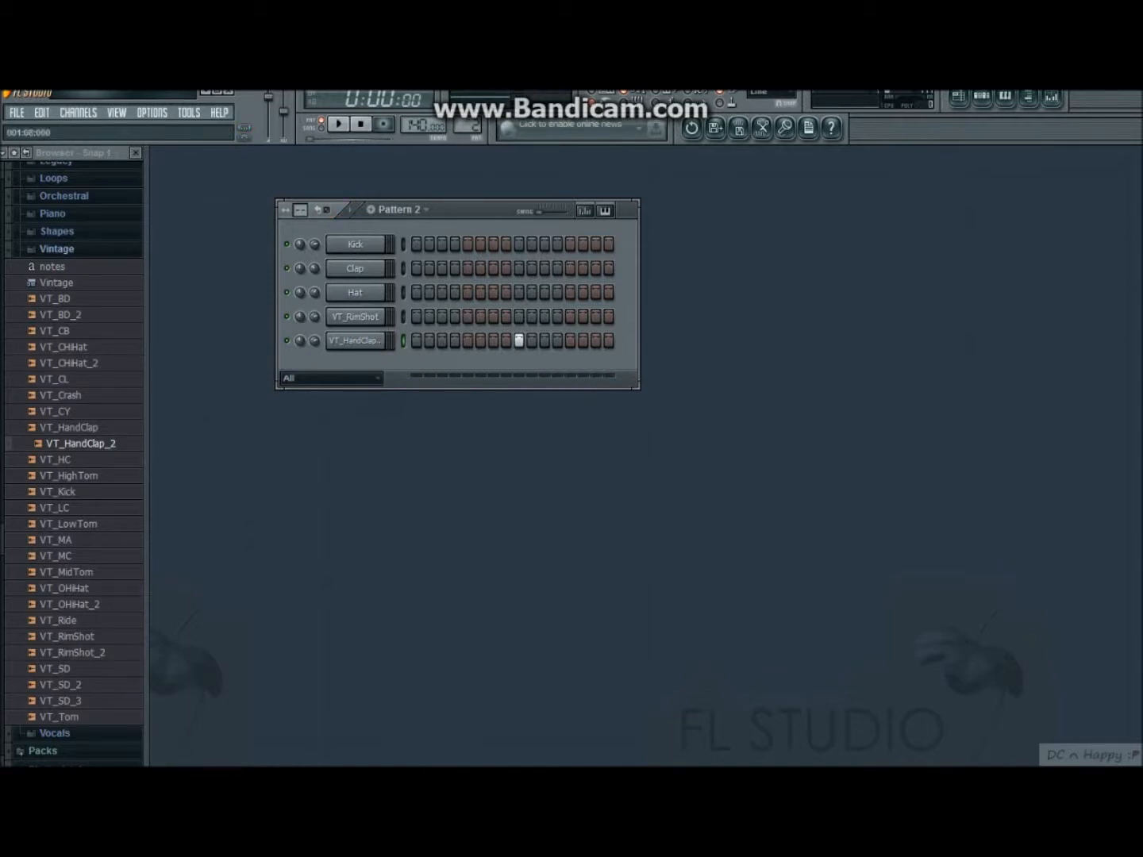
Add VT_CHiHat from the Vintage folder as a new channel, fill all 16 of its steps, and play Pattern 2.
drag(70, 347, 353, 341)
drag(333, 397, 333, 397)
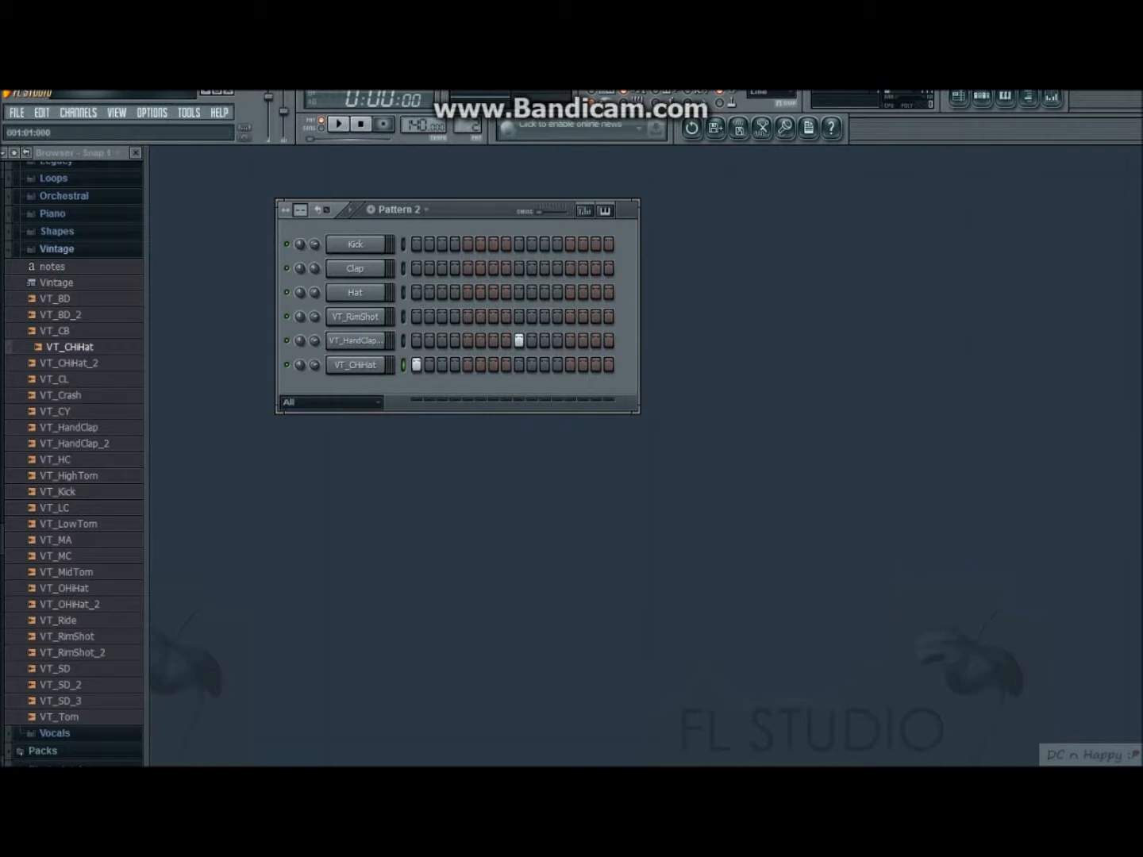
drag(417, 365, 609, 365)
click(338, 124)
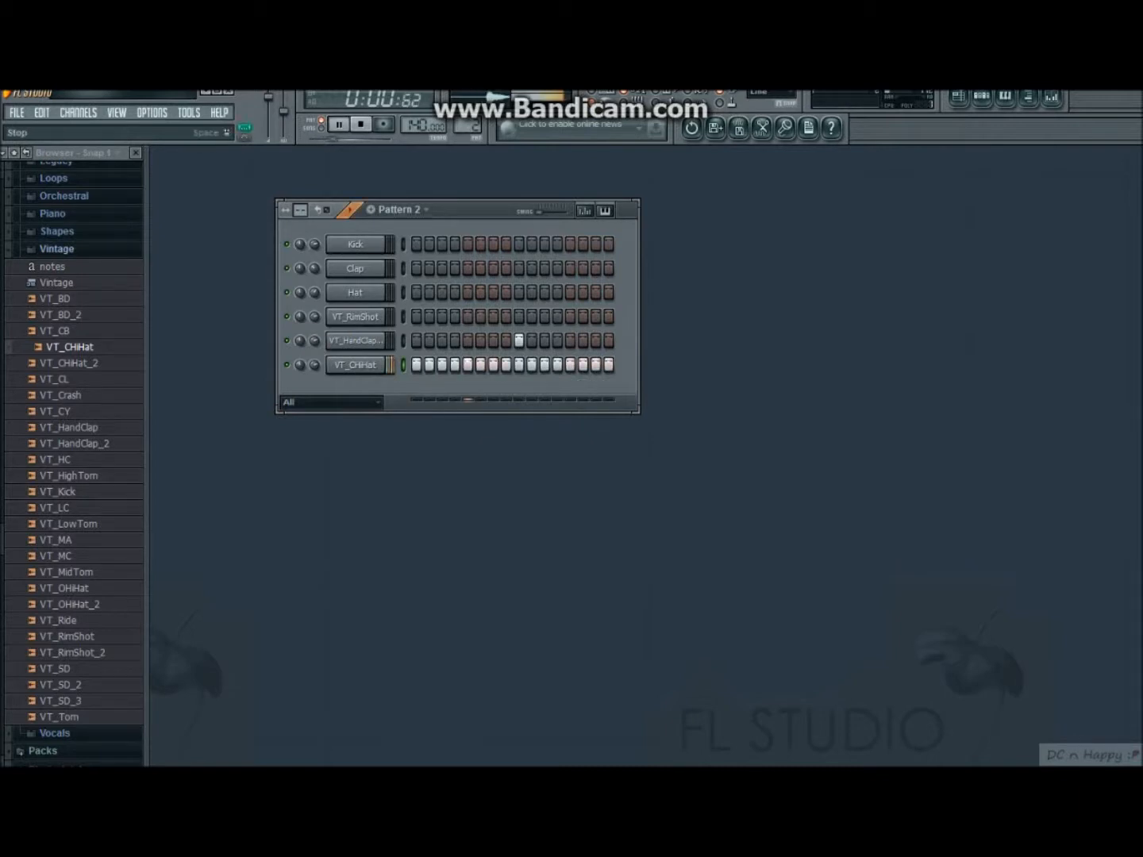
click(361, 124)
Fill VT_CHiHat on each 2 steps and play Pattern 2.
right_click(384, 358)
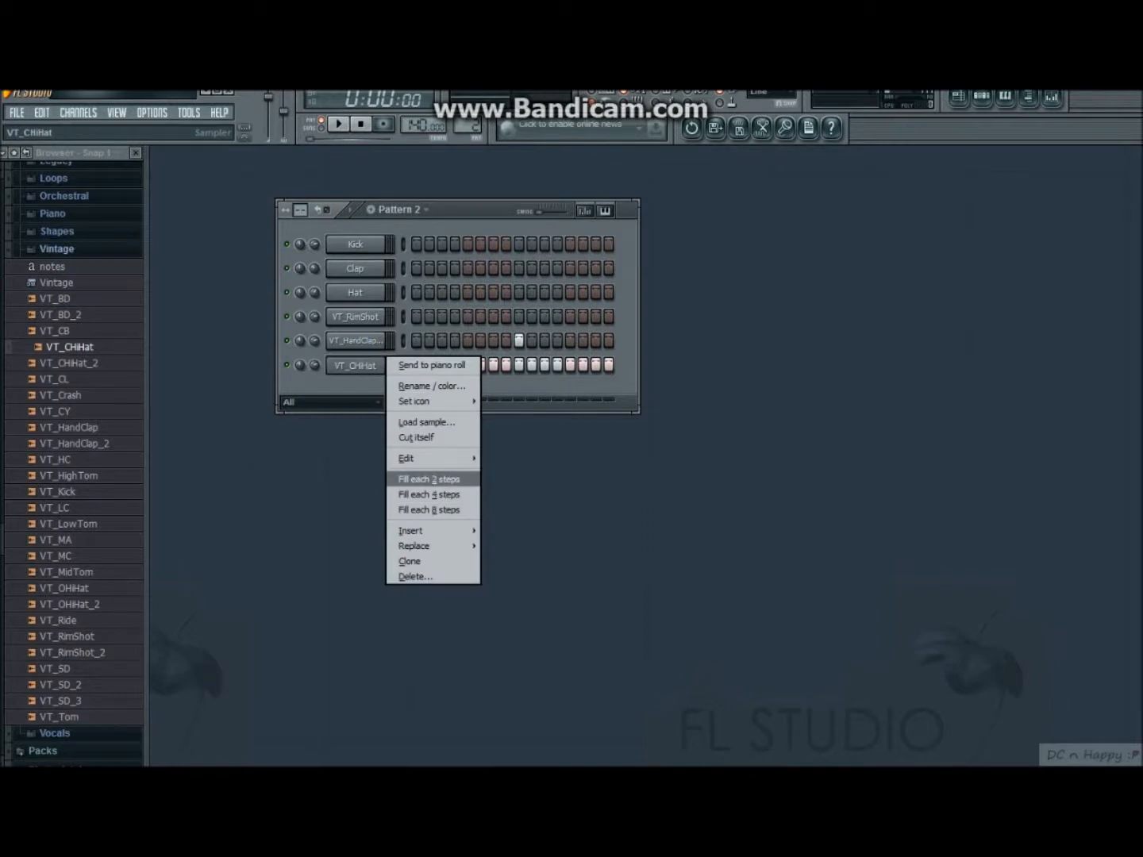
click(429, 479)
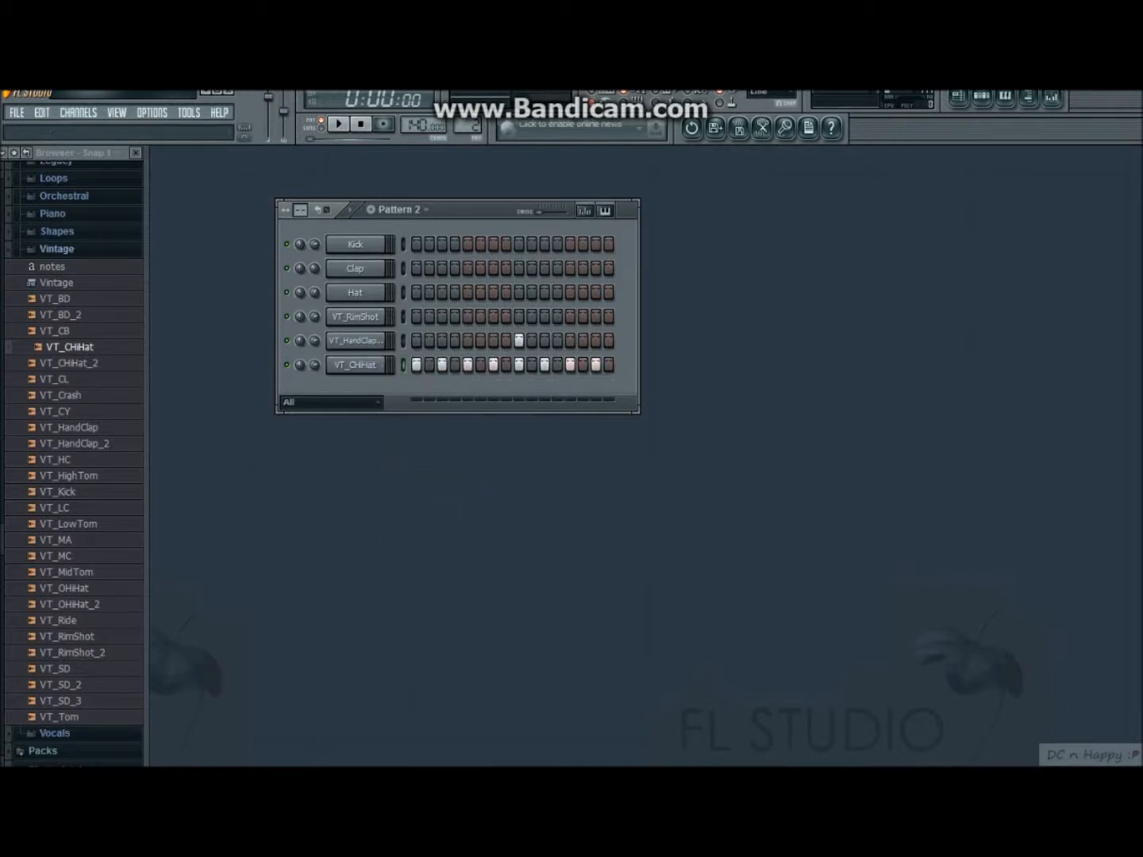
click(338, 124)
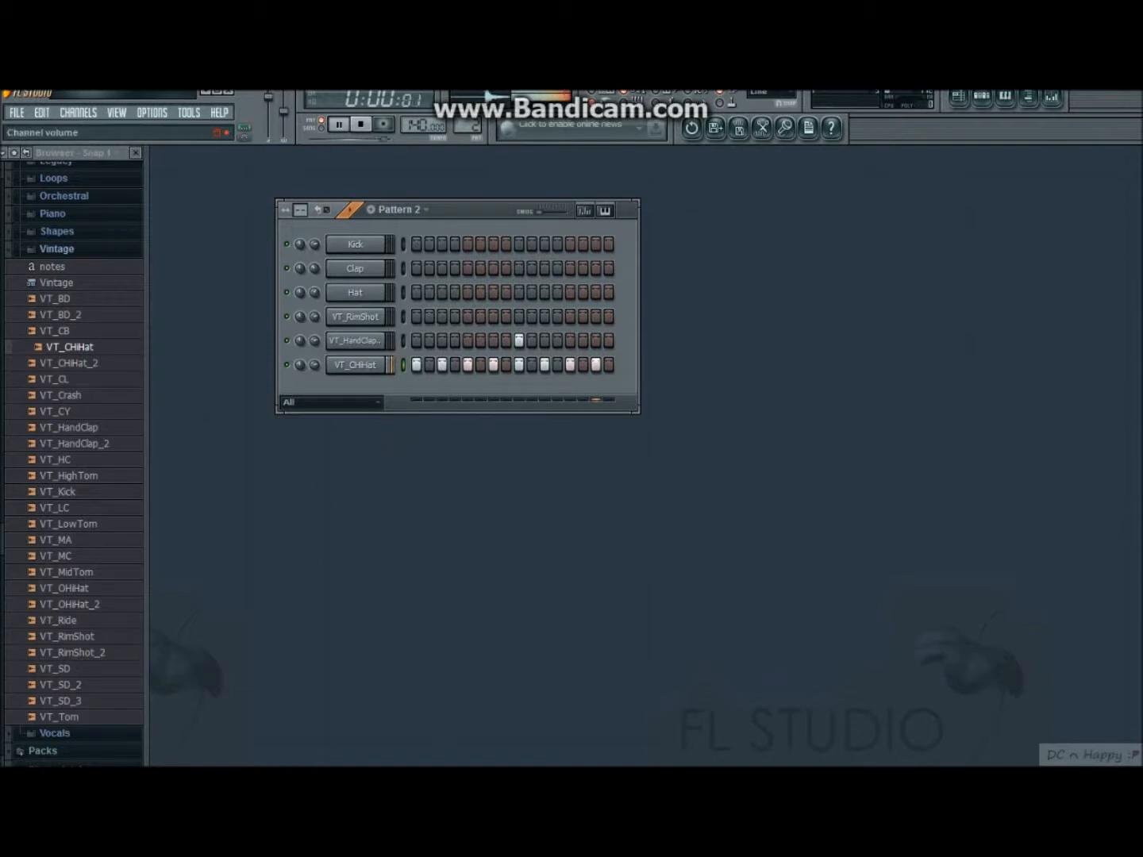
click(361, 124)
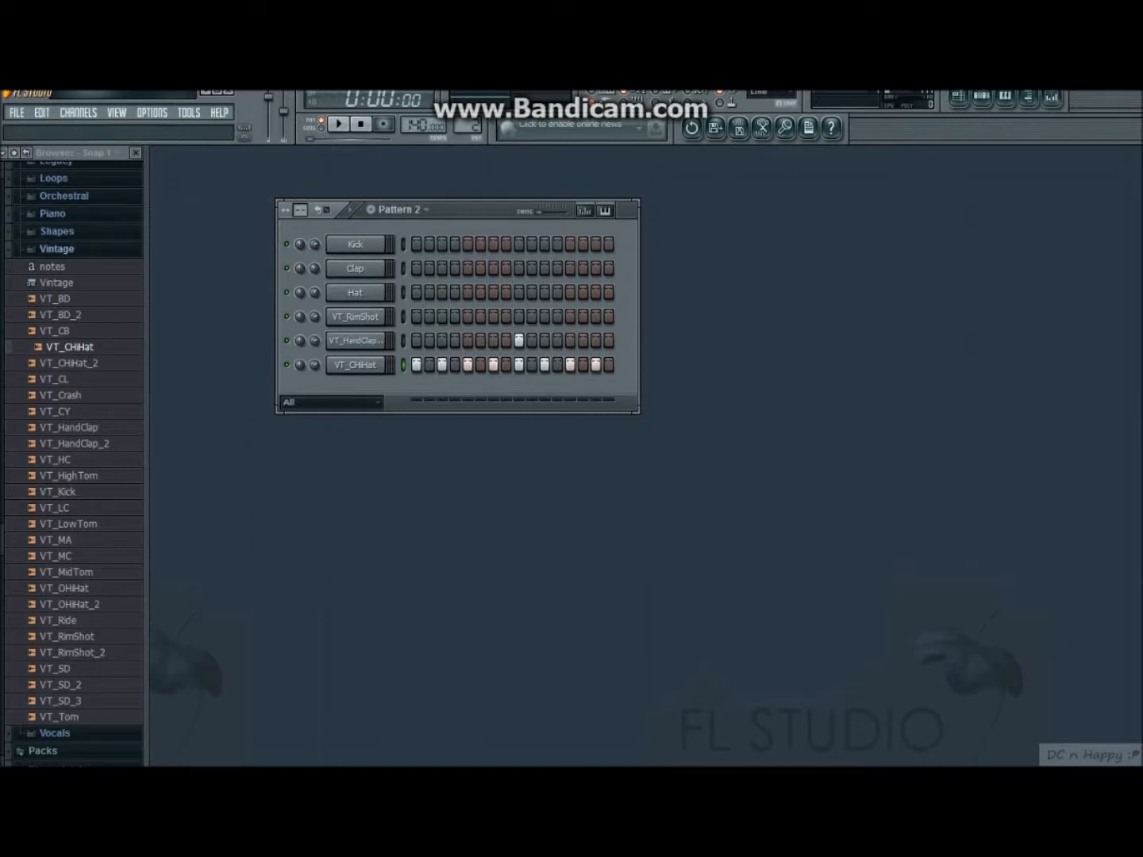
Audition hats in the Legacy HipHop folder, replace VT_CHiHat's sample with HIP_Hat_3, and play Pattern 2.
scroll(72, 209, up, 2)
click(58, 209)
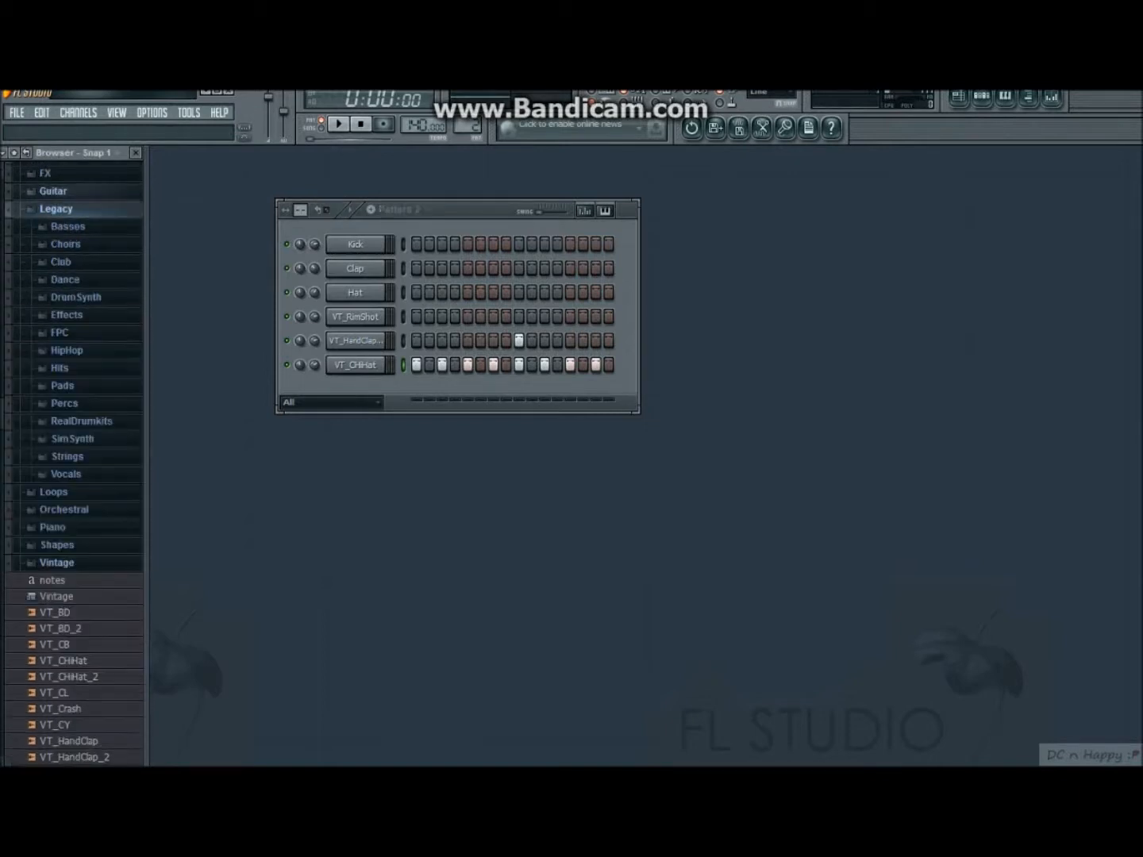
click(67, 350)
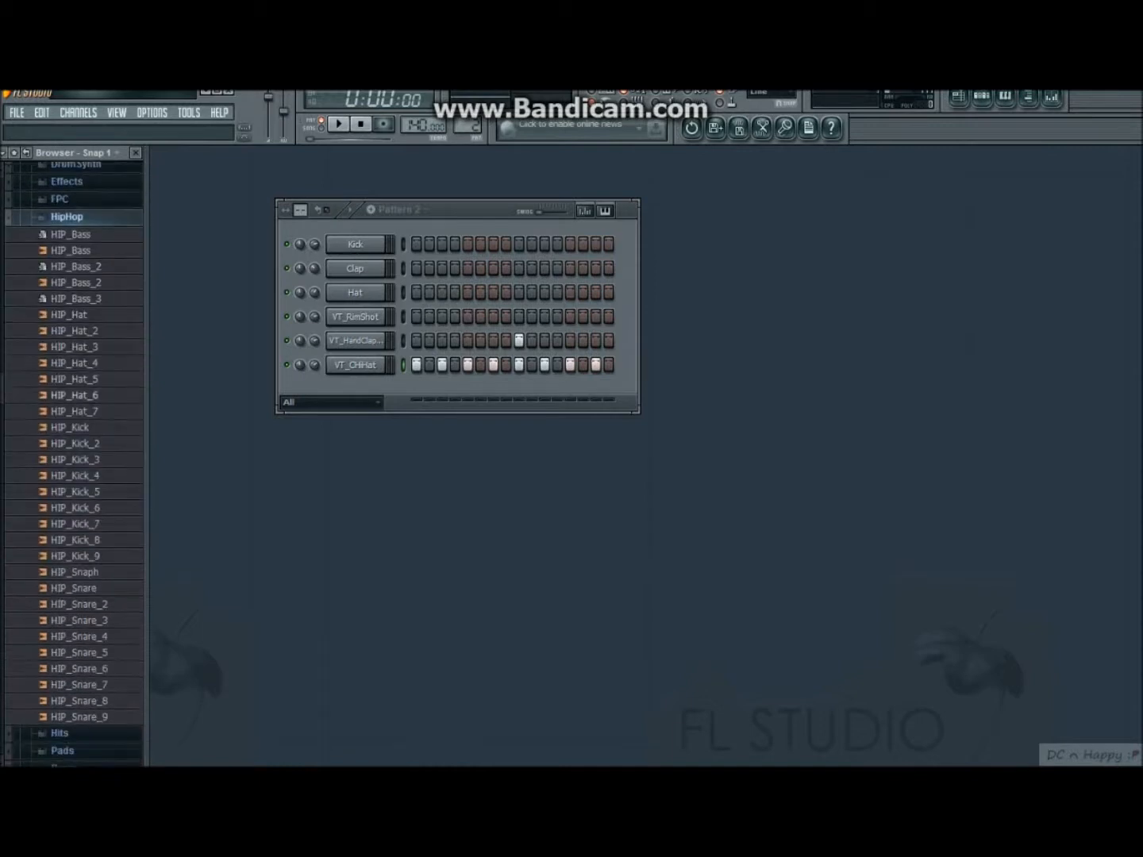
click(75, 331)
click(69, 315)
click(76, 347)
drag(76, 347, 355, 366)
key(space)
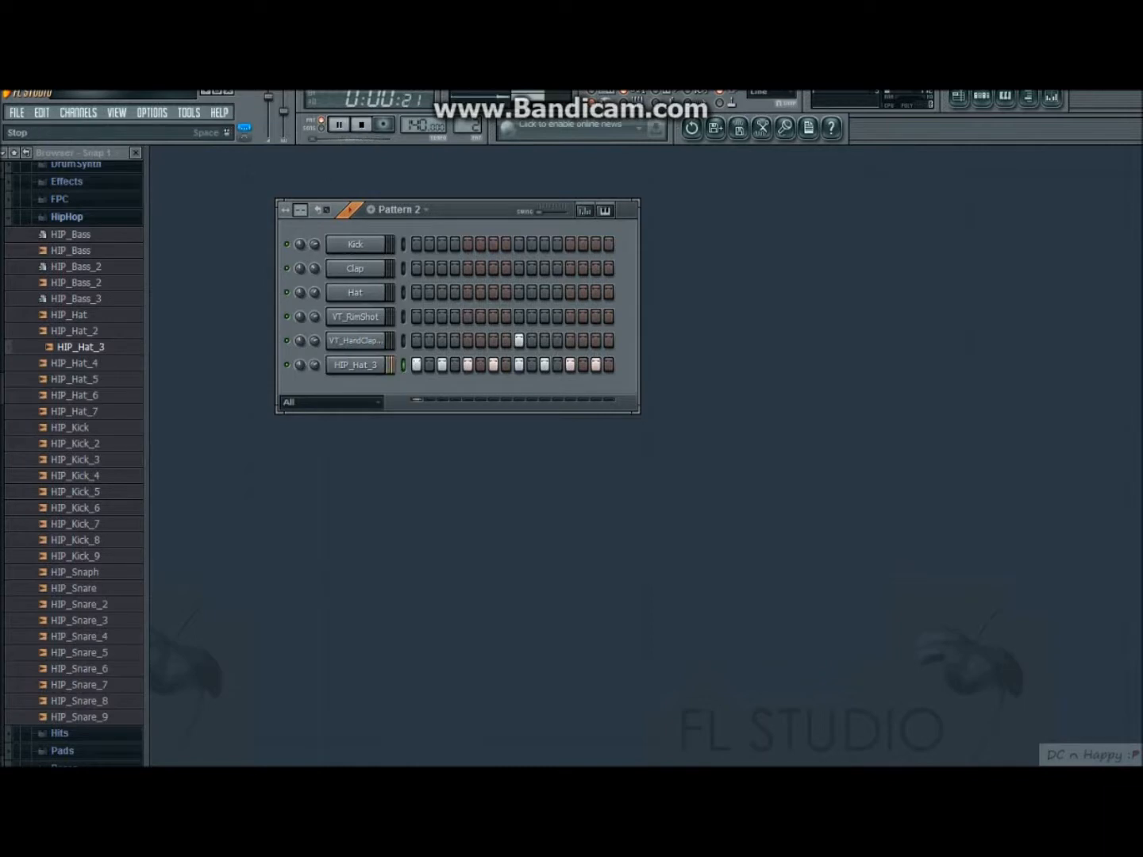
key(space)
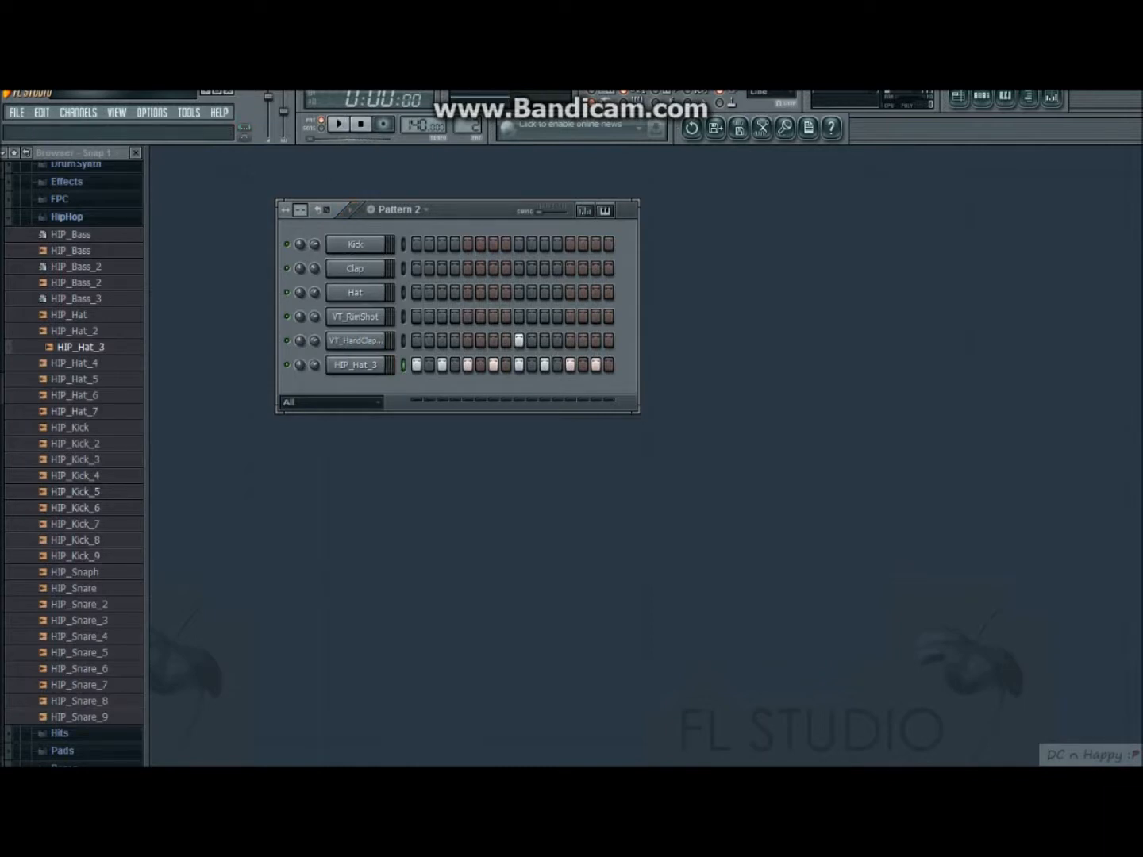
Replace the Hat channel's sample with HIP_Kick_6, place its hits on steps 1, 5 and 13, and play Pattern 2.
drag(79, 508, 354, 294)
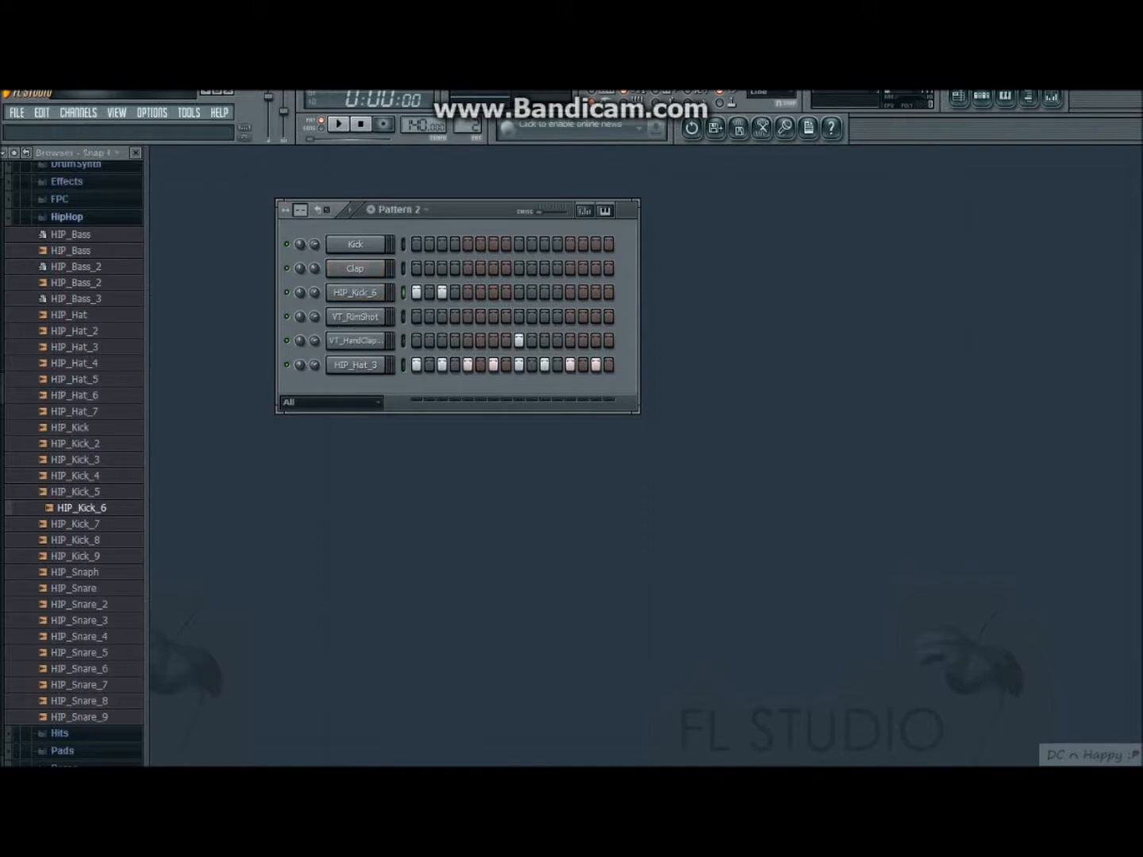
key(space)
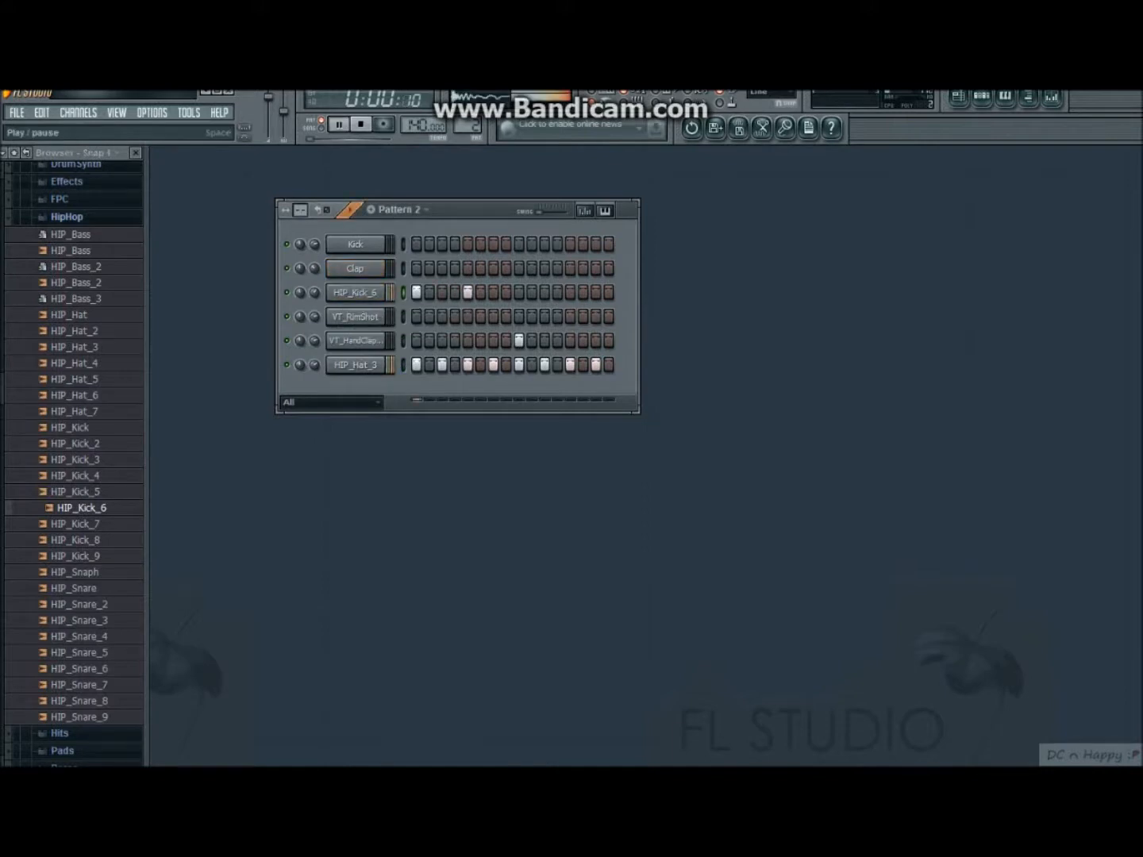
click(361, 123)
click(570, 292)
key(space)
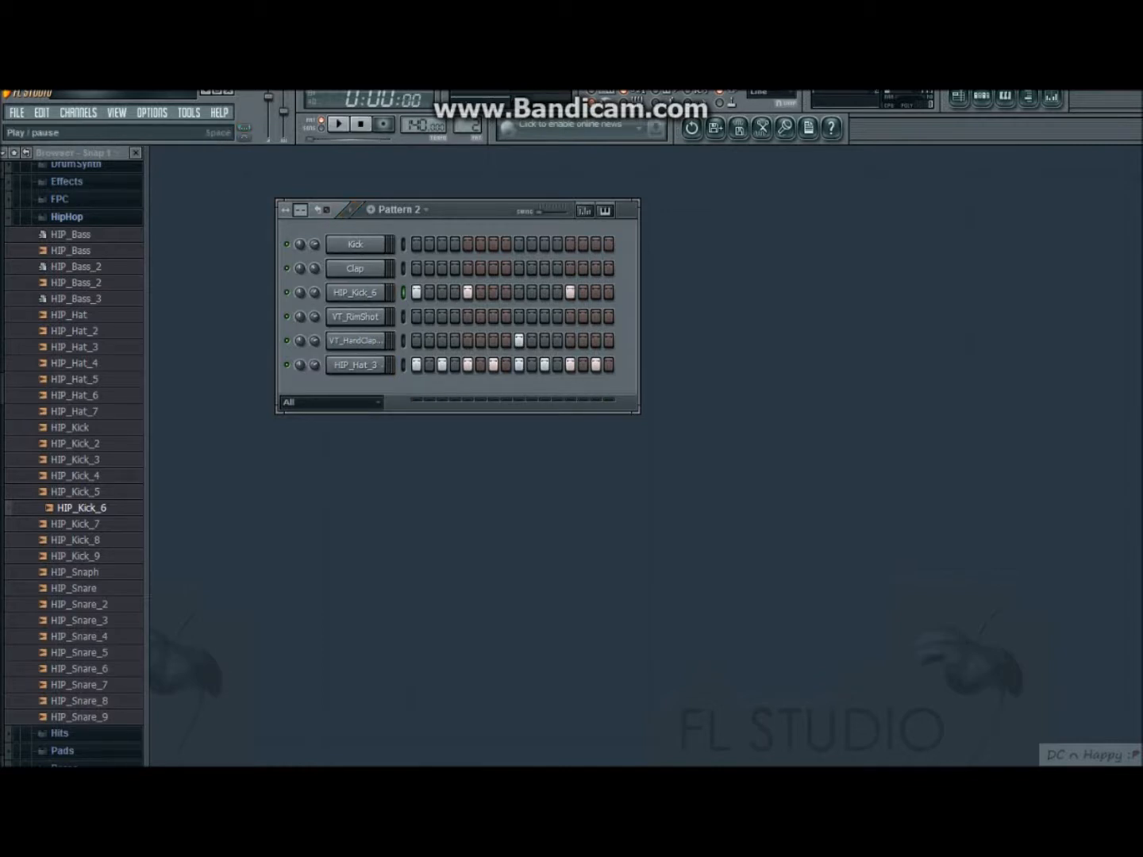
key(space)
Replace the HIP_Hat_3 channel's sample with HIP_Hat_5 and delete the extra, empty HIP_Hat_5 channel.
drag(79, 378, 334, 409)
drag(79, 378, 345, 409)
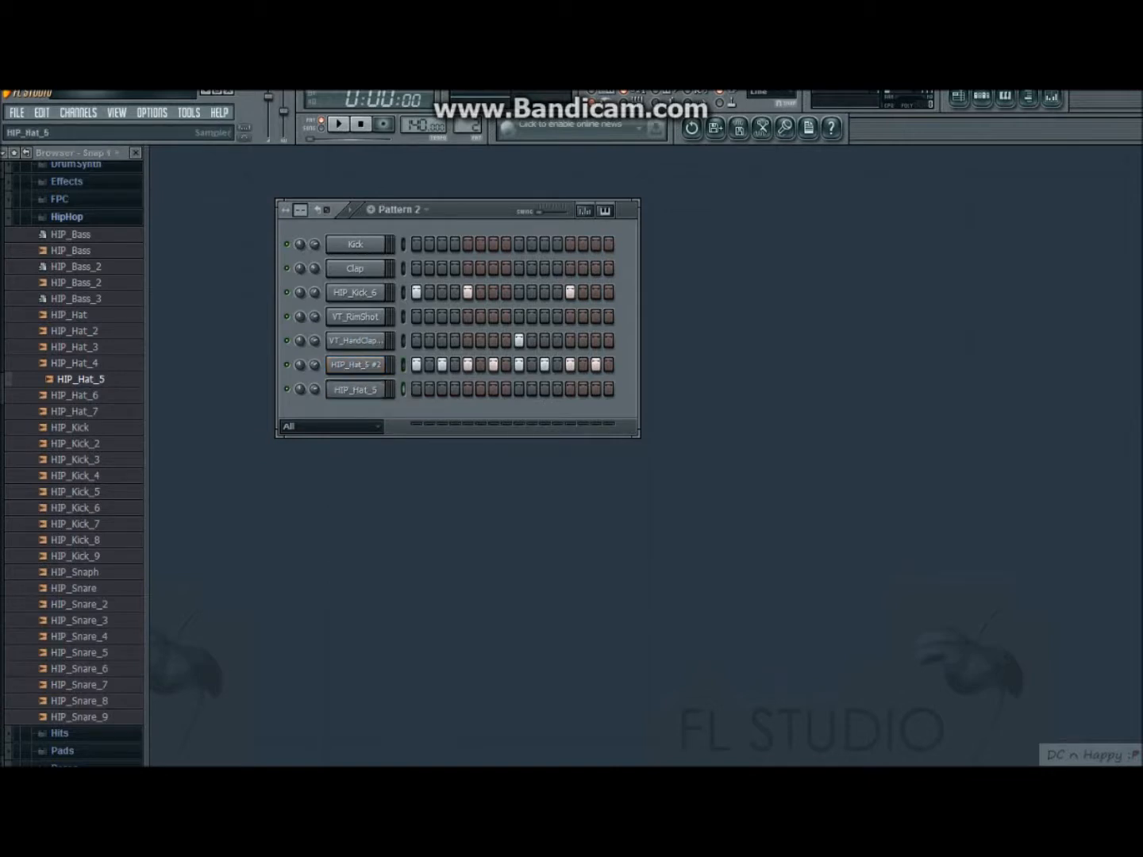
right_click(384, 387)
click(417, 600)
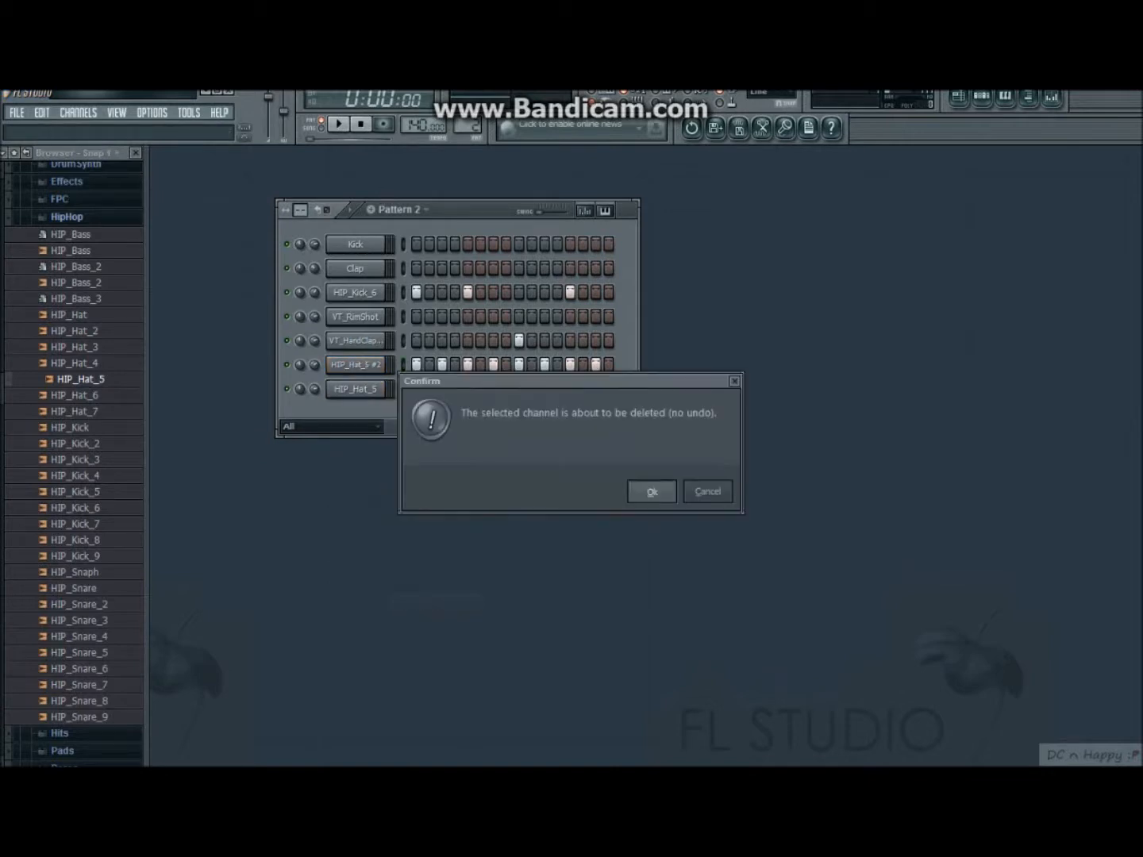
click(651, 490)
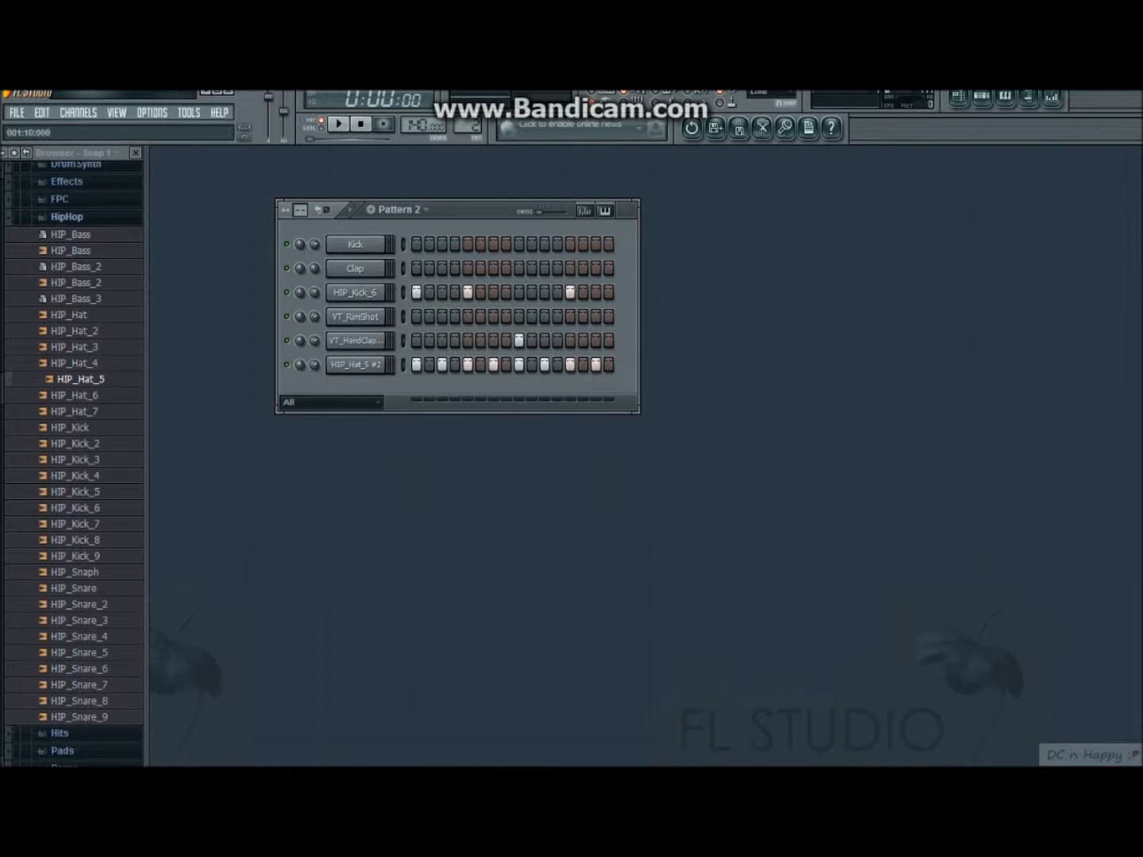
Play Pattern 2 with the HIP_Hat_5 sample and stop playback.
mouse_move(3, 381)
mouse_down()
mouse_move(2, 354)
mouse_move(2, 382)
mouse_up()
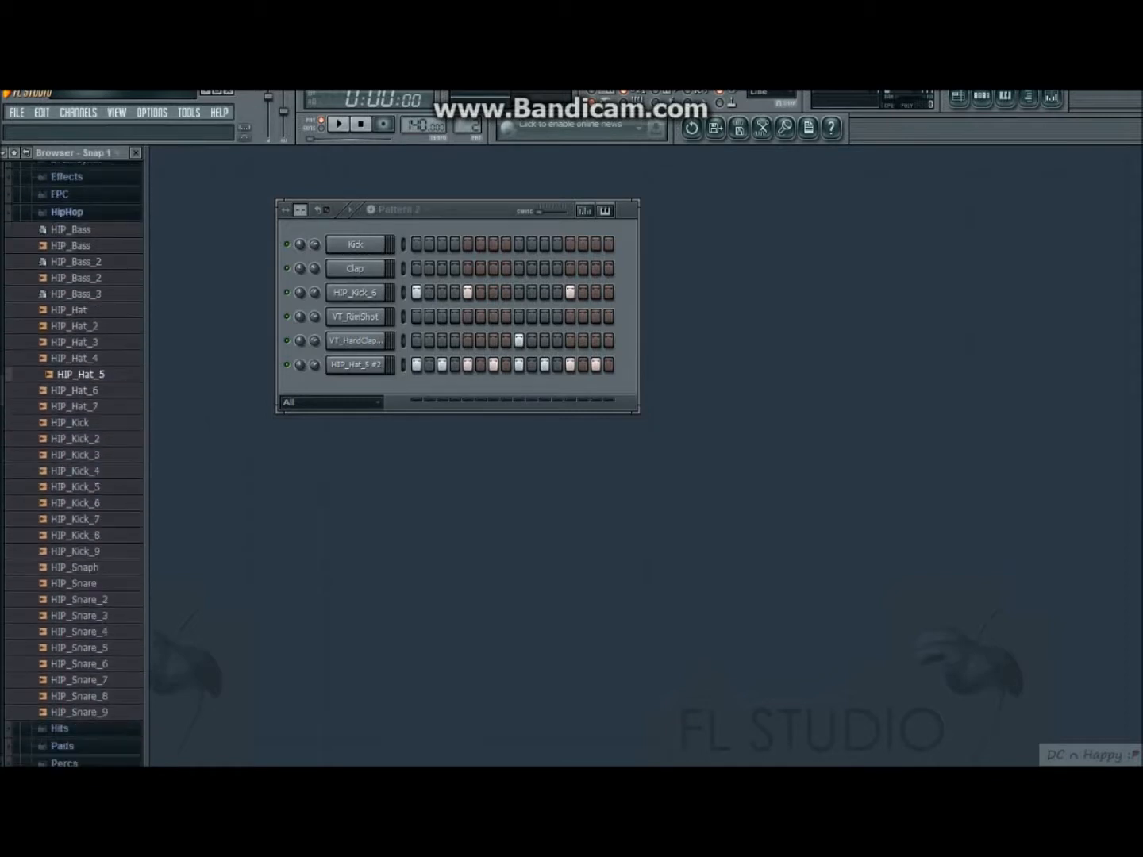
click(338, 124)
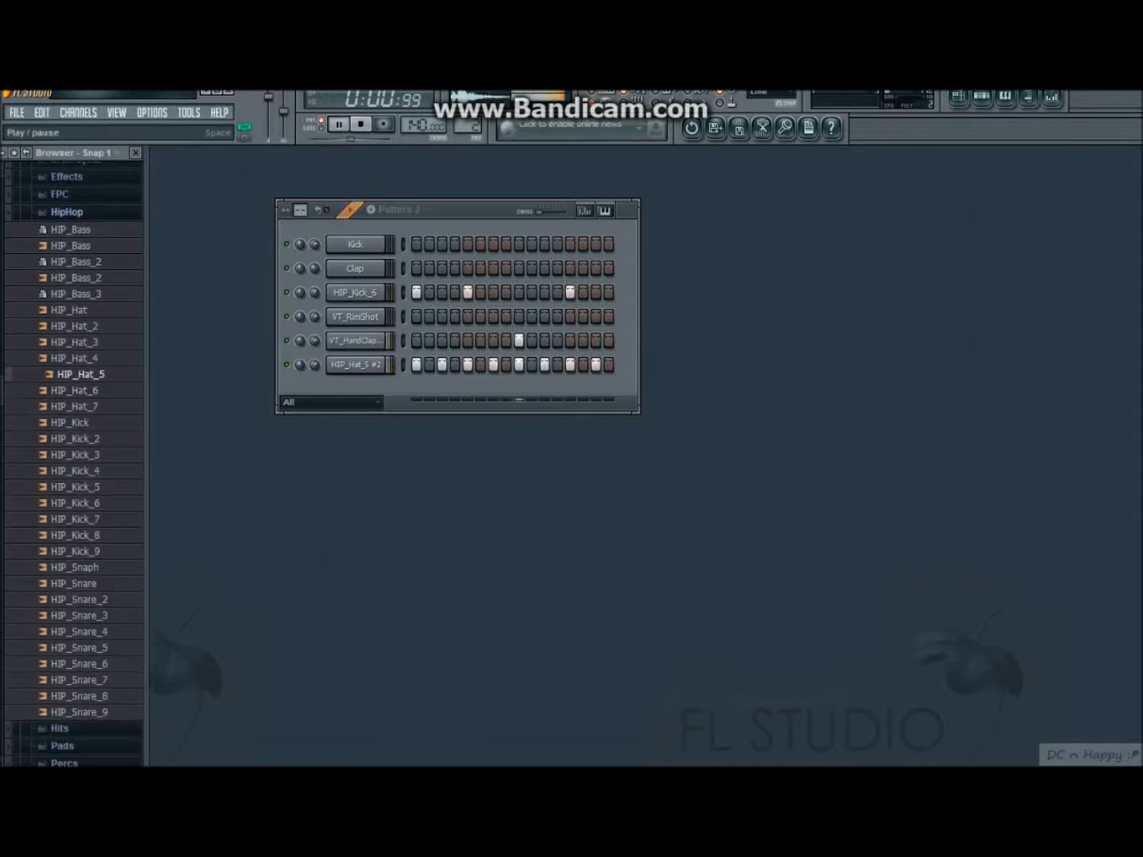
click(360, 124)
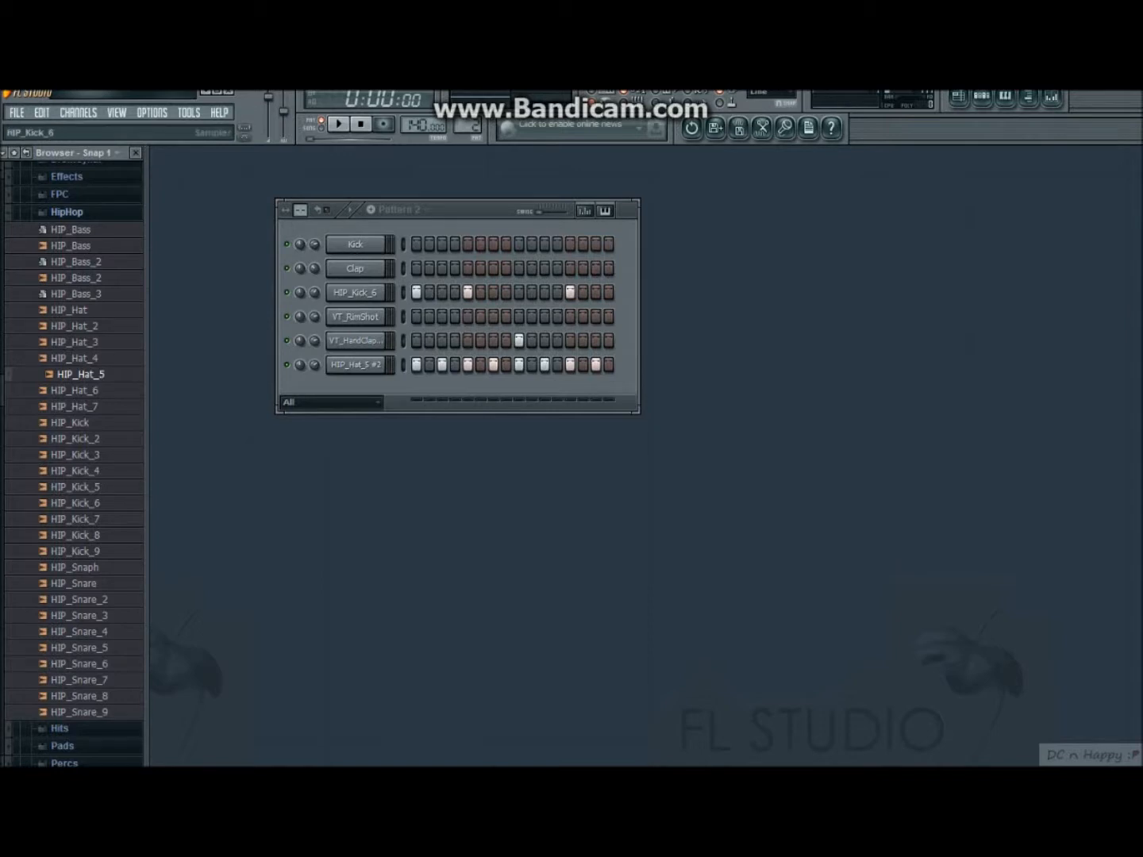
Send HIP_Kick_6 to the piano roll, place and remove a trial note, and play the pattern.
right_click(382, 288)
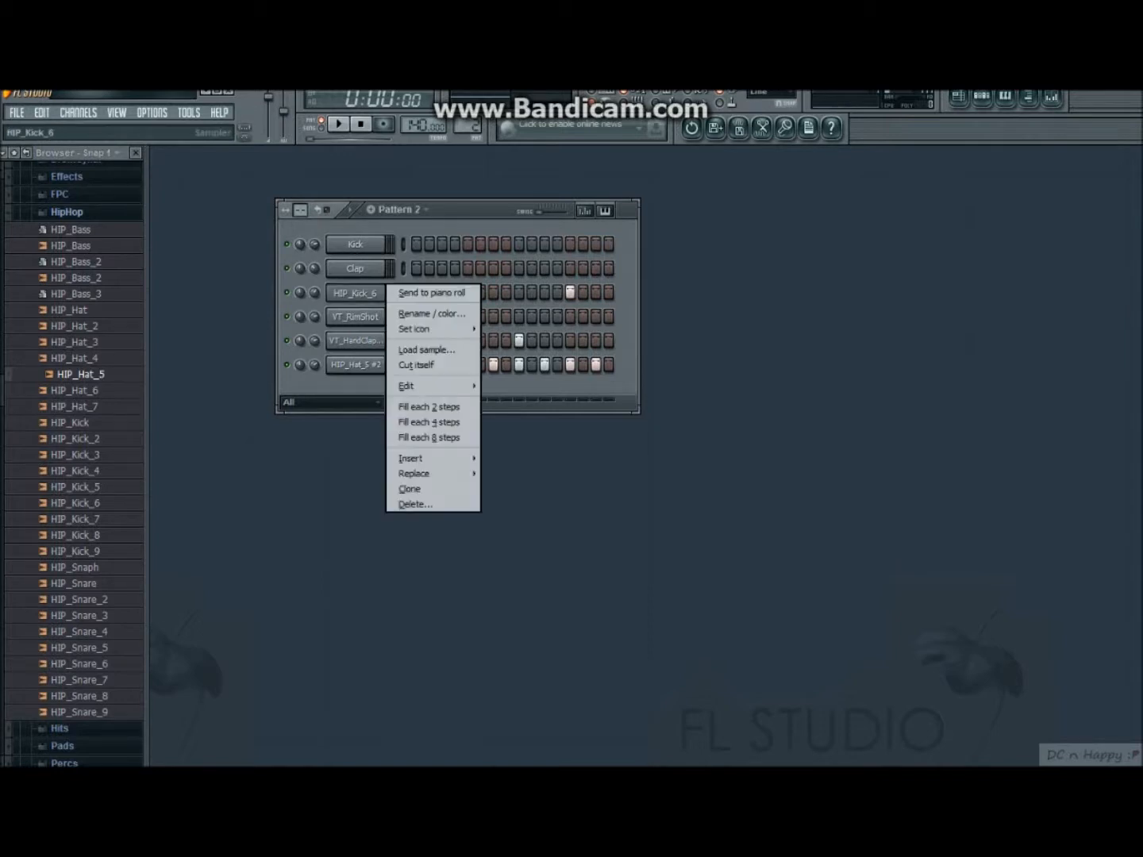
click(431, 293)
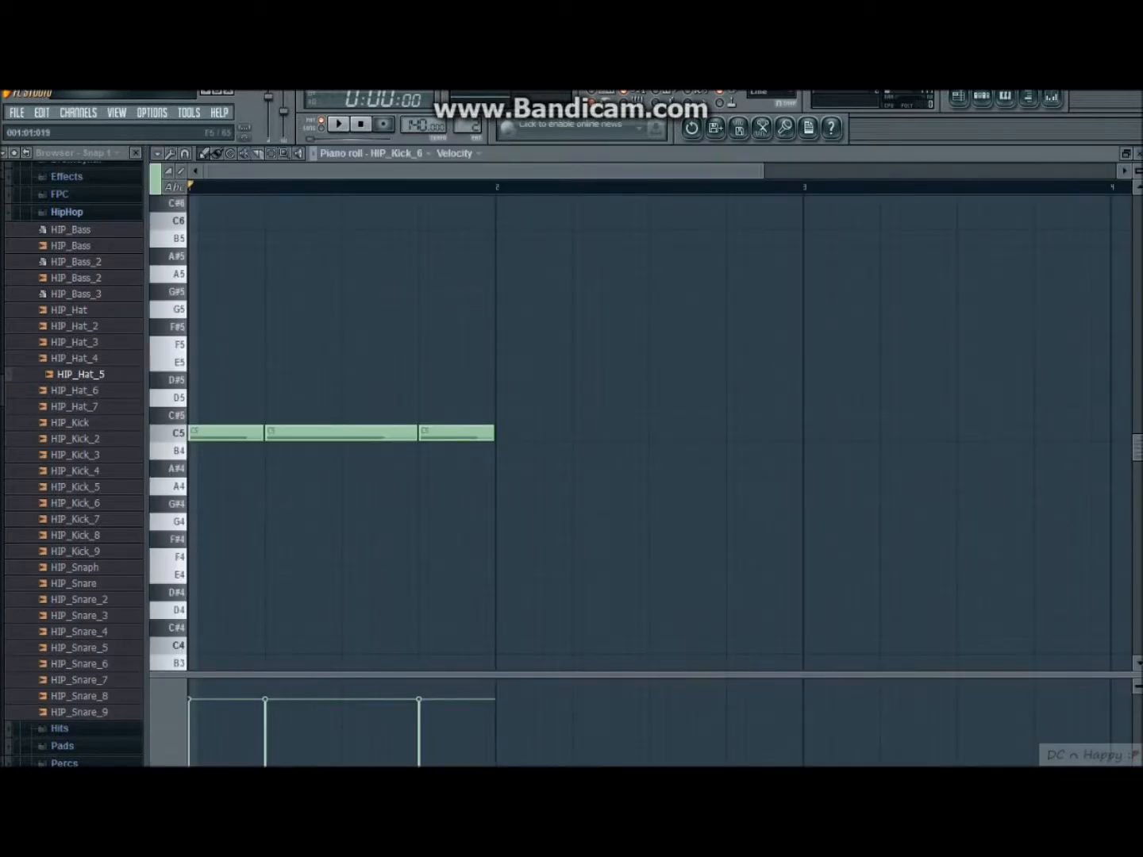
click(313, 291)
right_click(314, 292)
key(space)
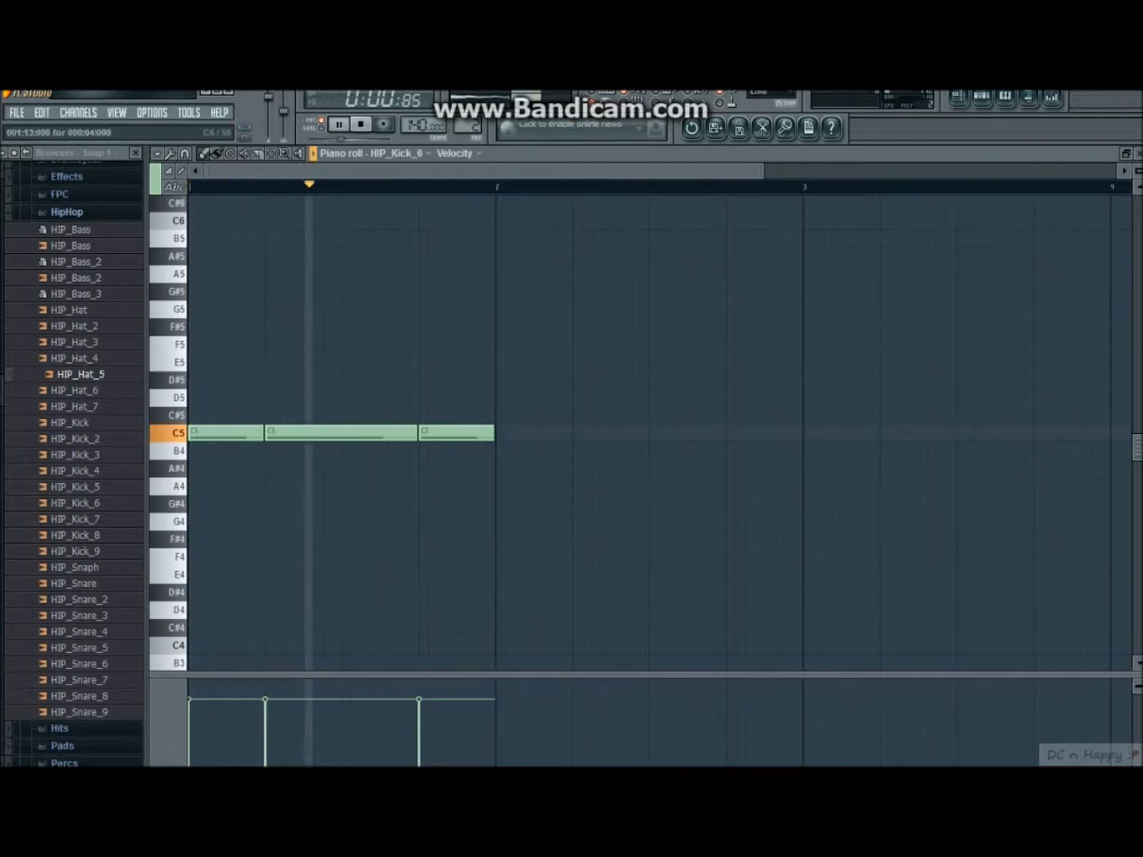
key(space)
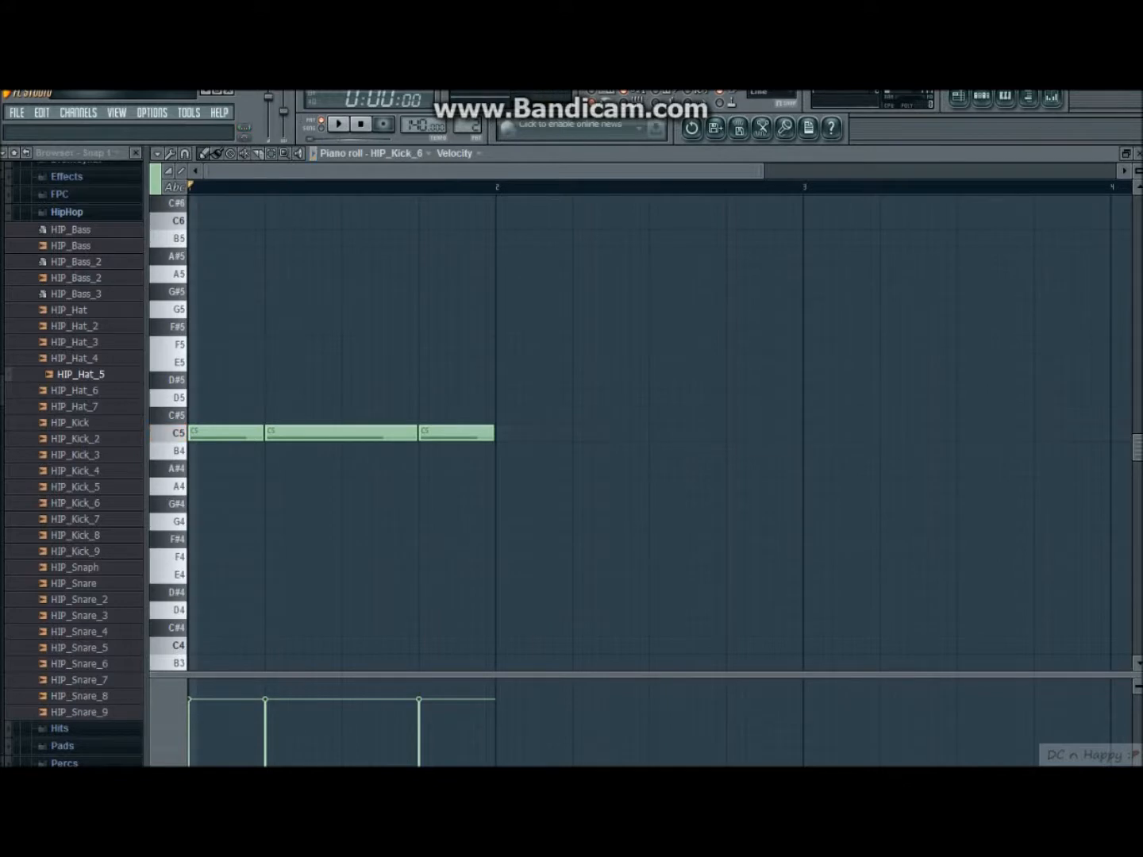
Close the piano roll, play Pattern 2 with HIP_Hat_5 #2 muted, and unmute that channel.
key(F7)
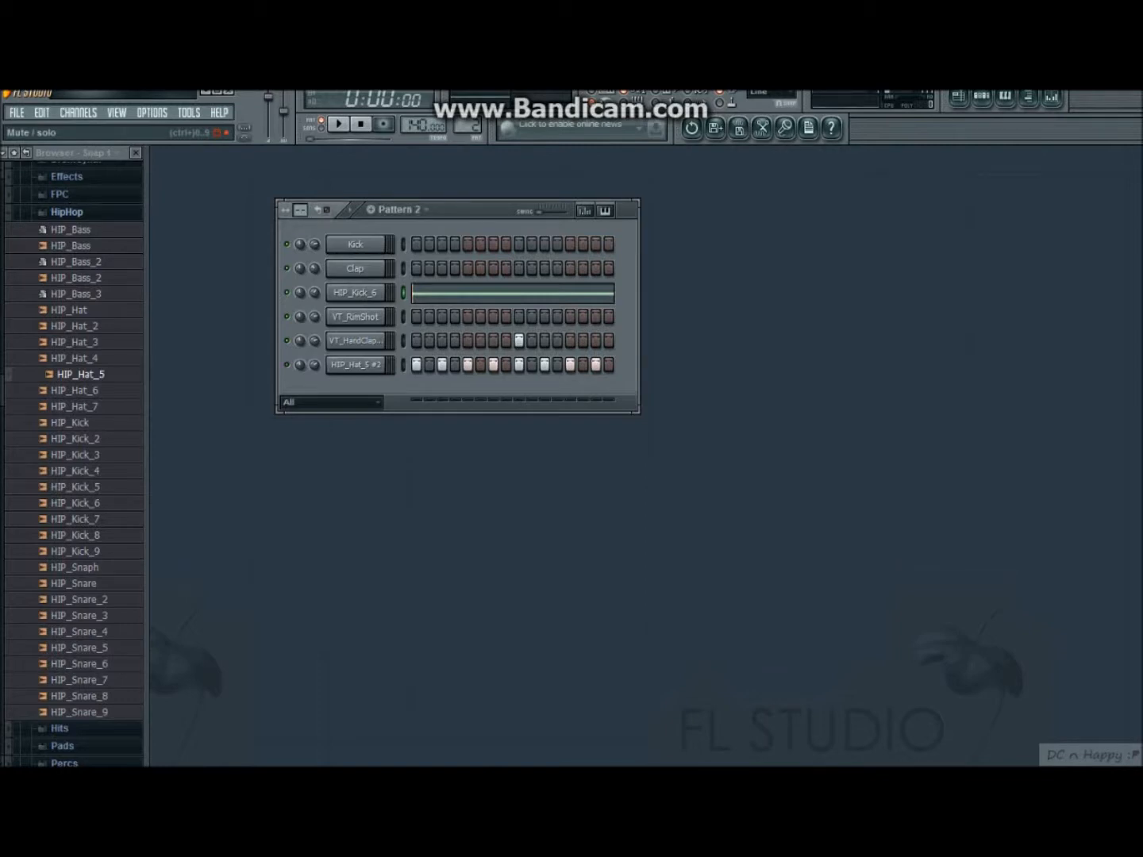
key(space)
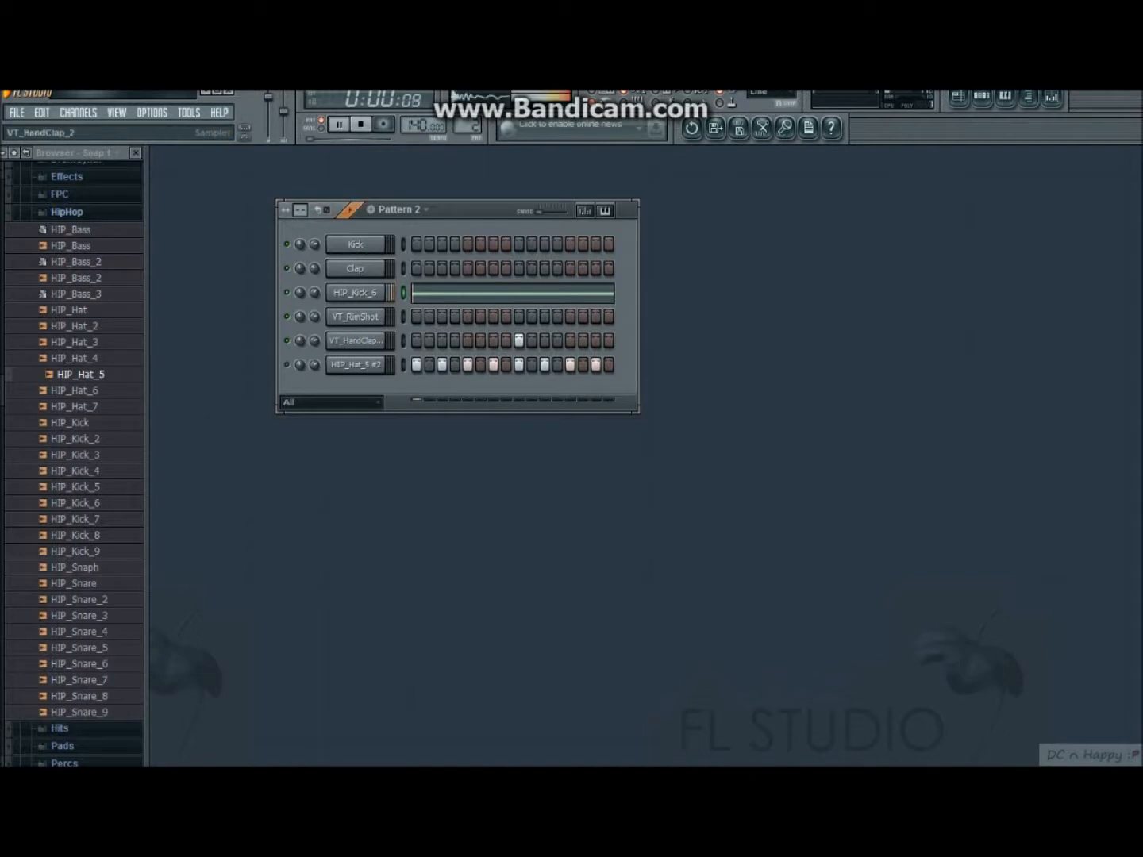
key(space)
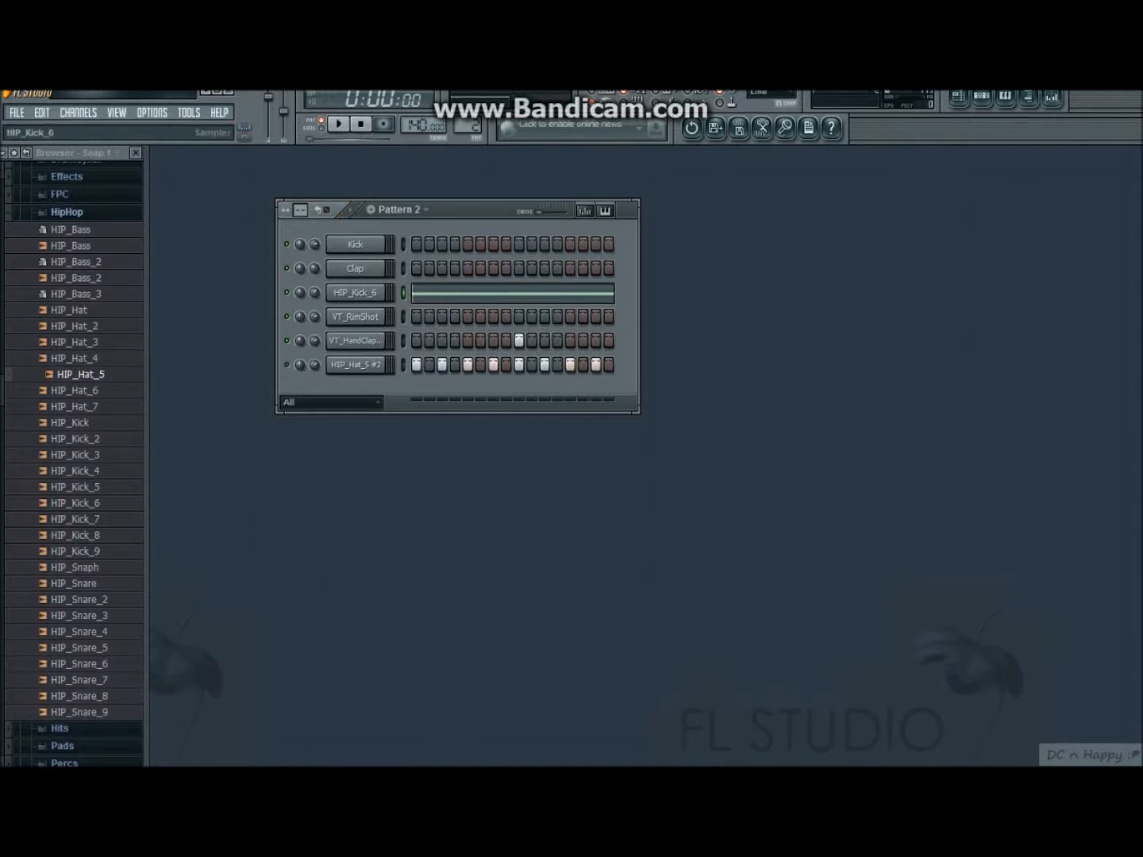
key(space)
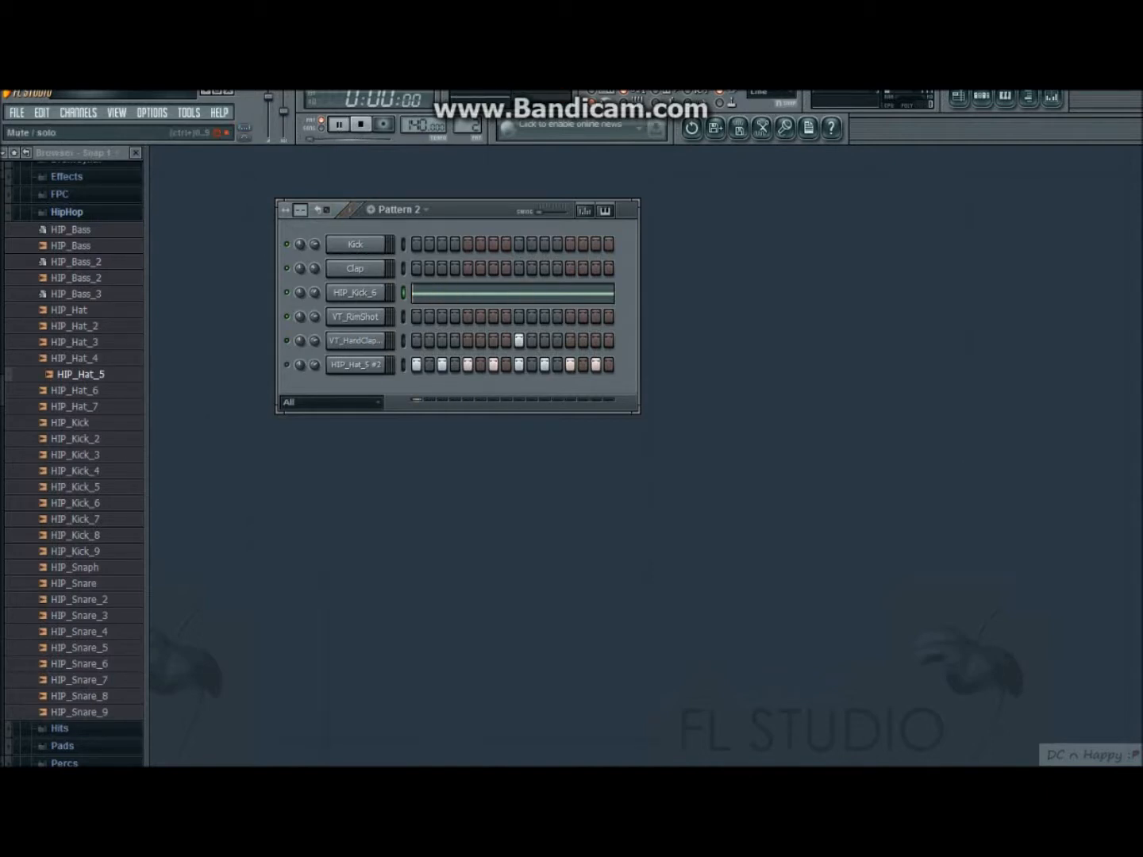
key(space)
click(286, 365)
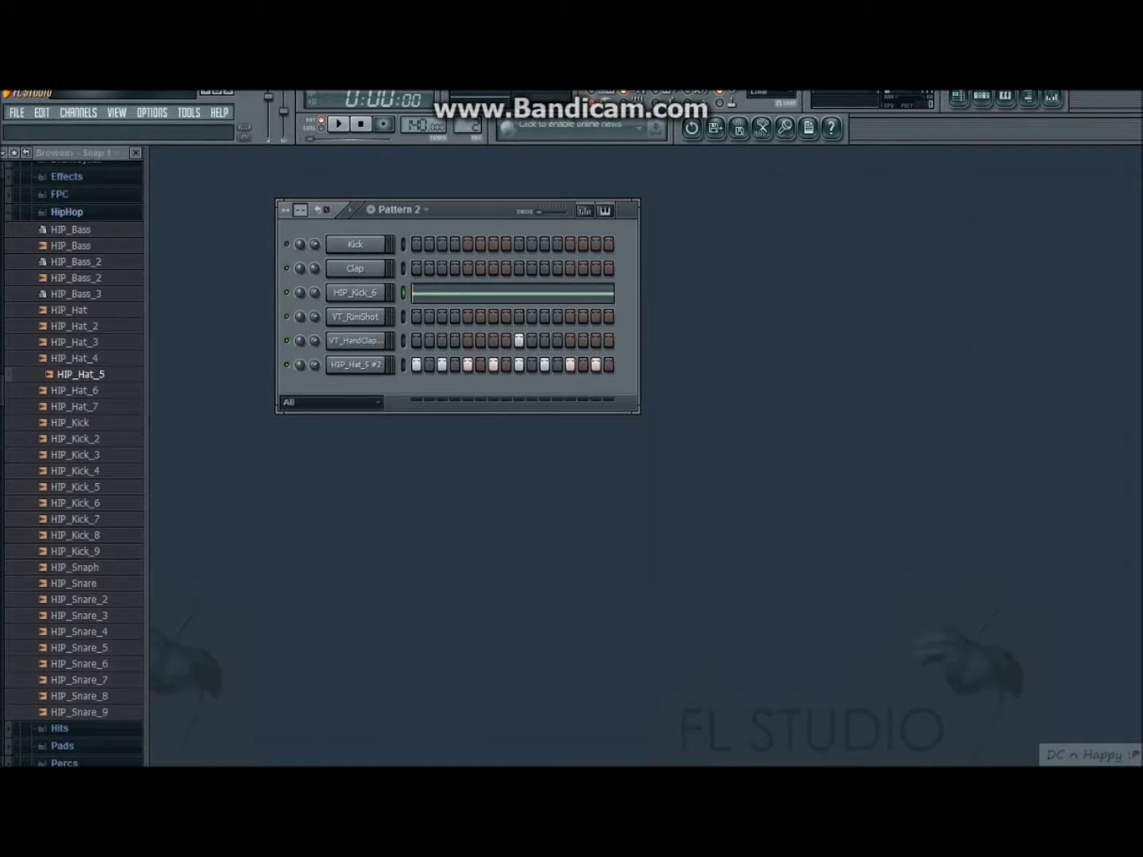
Solo the HIP_Kick_6 channel and play Pattern 2, stopping playback at the end.
right_click(287, 292)
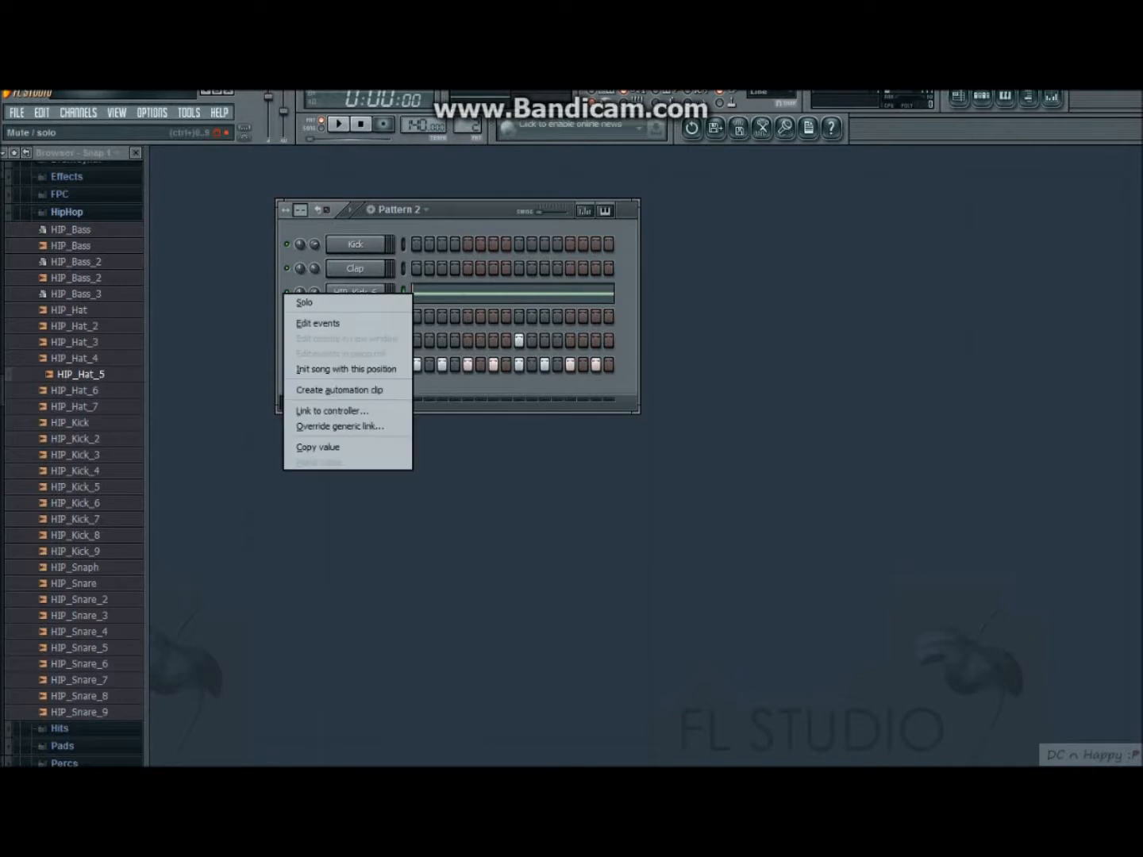
click(305, 303)
key(space)
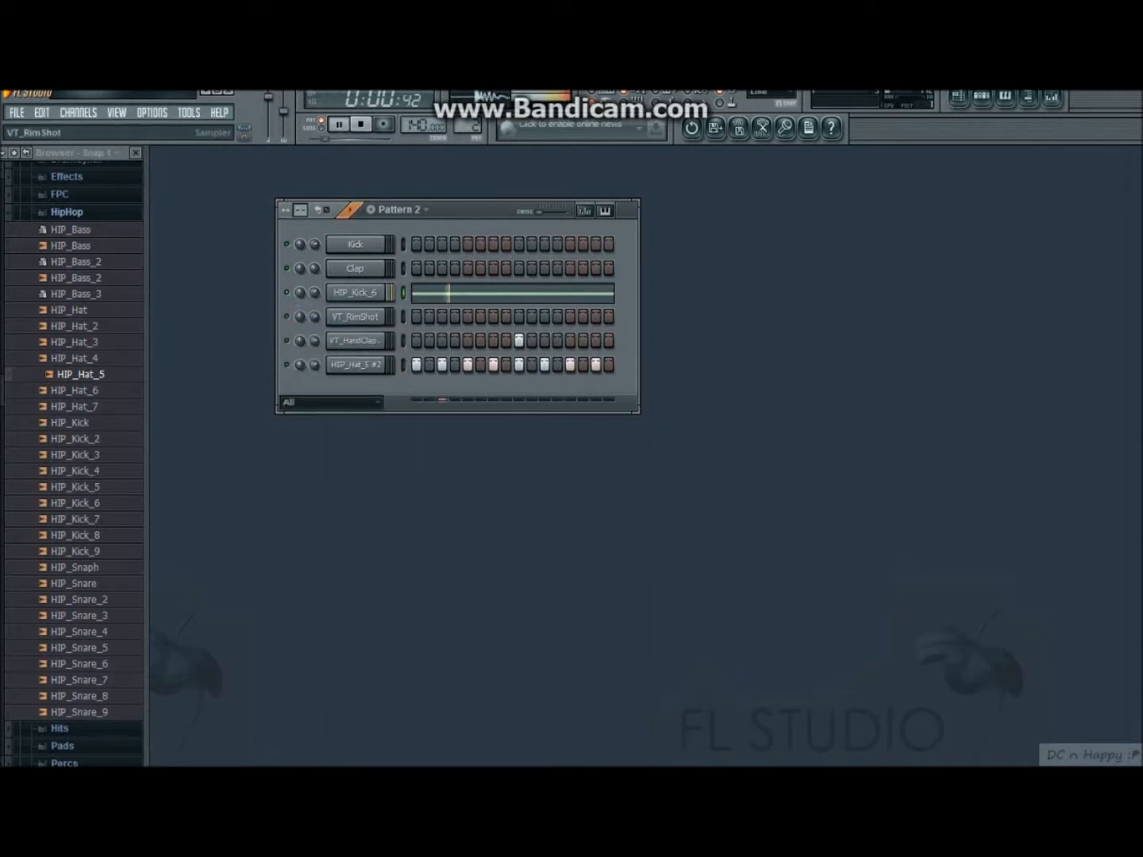
key(space)
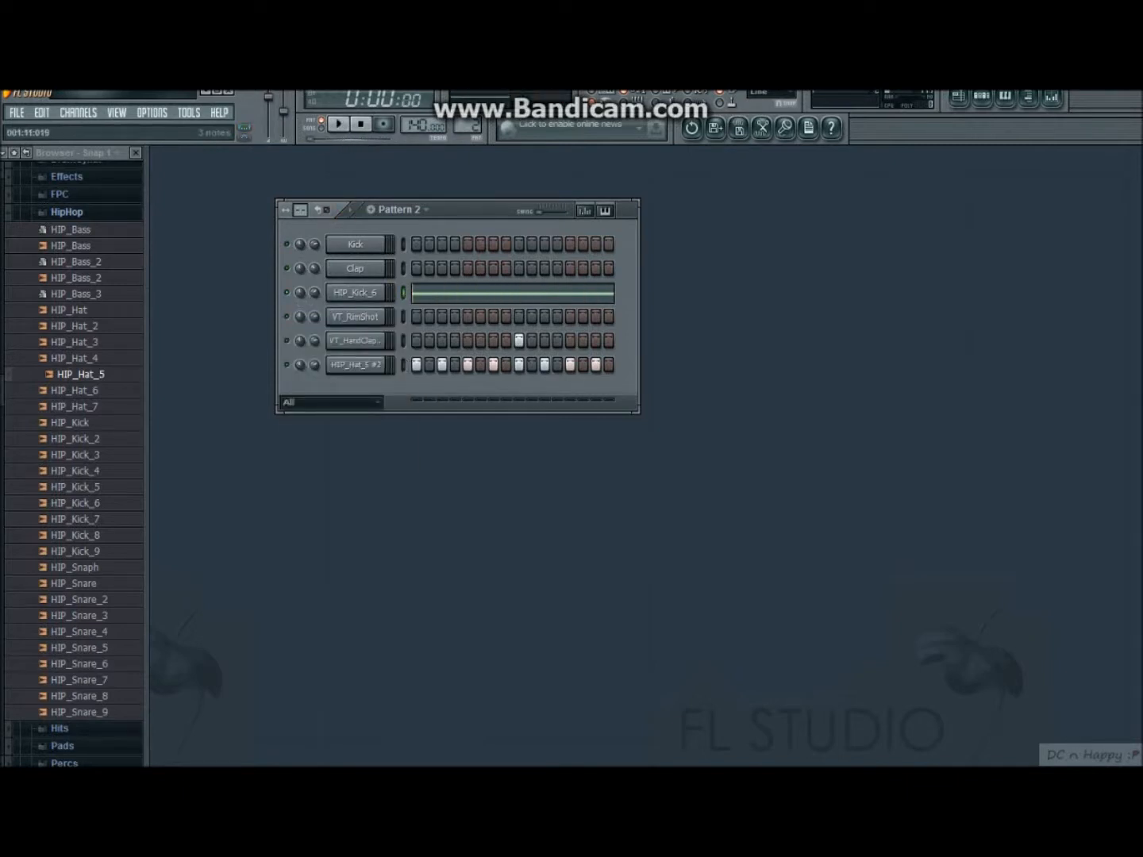
Open the notes of the HIP_Kick_6 channel in the piano roll.
click(486, 291)
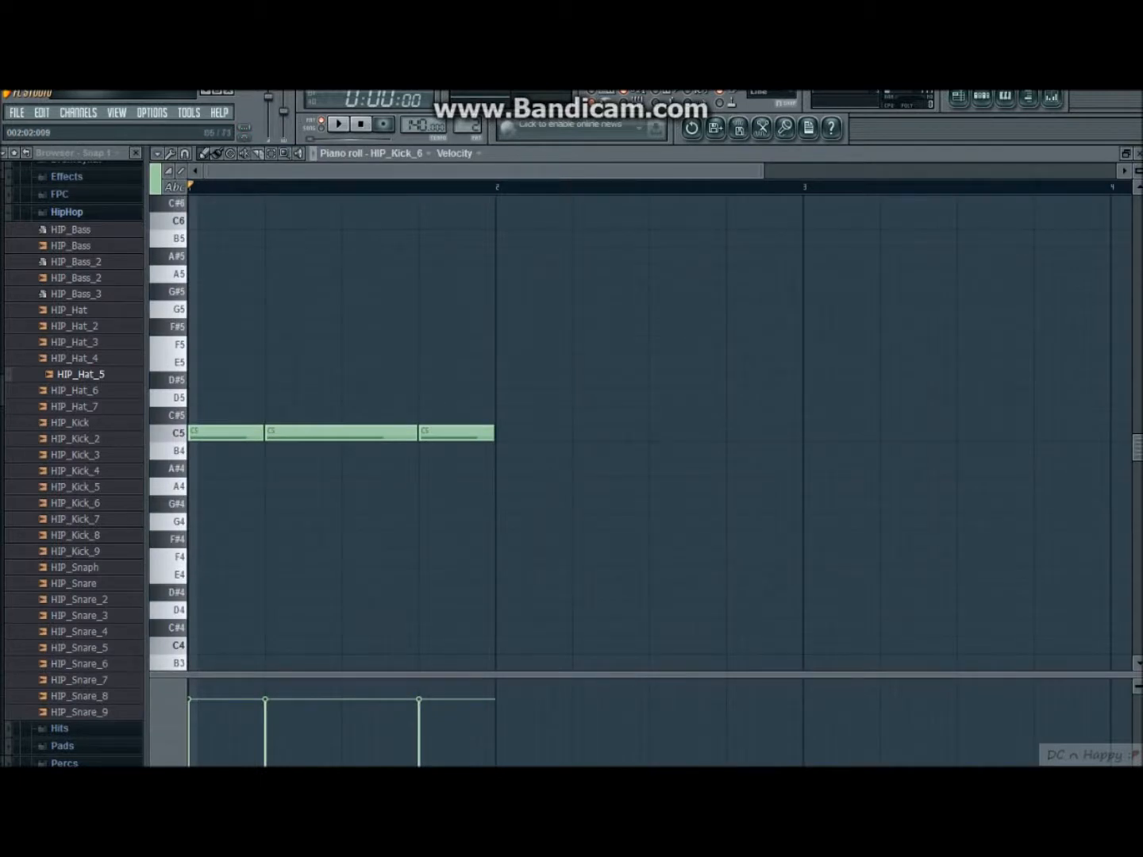
drag(517, 247, 337, 335)
drag(547, 301, 253, 370)
drag(449, 247, 250, 370)
click(273, 362)
right_click(274, 362)
Place trial notes on F5 and G5 above the kick pattern, and undo them.
click(409, 344)
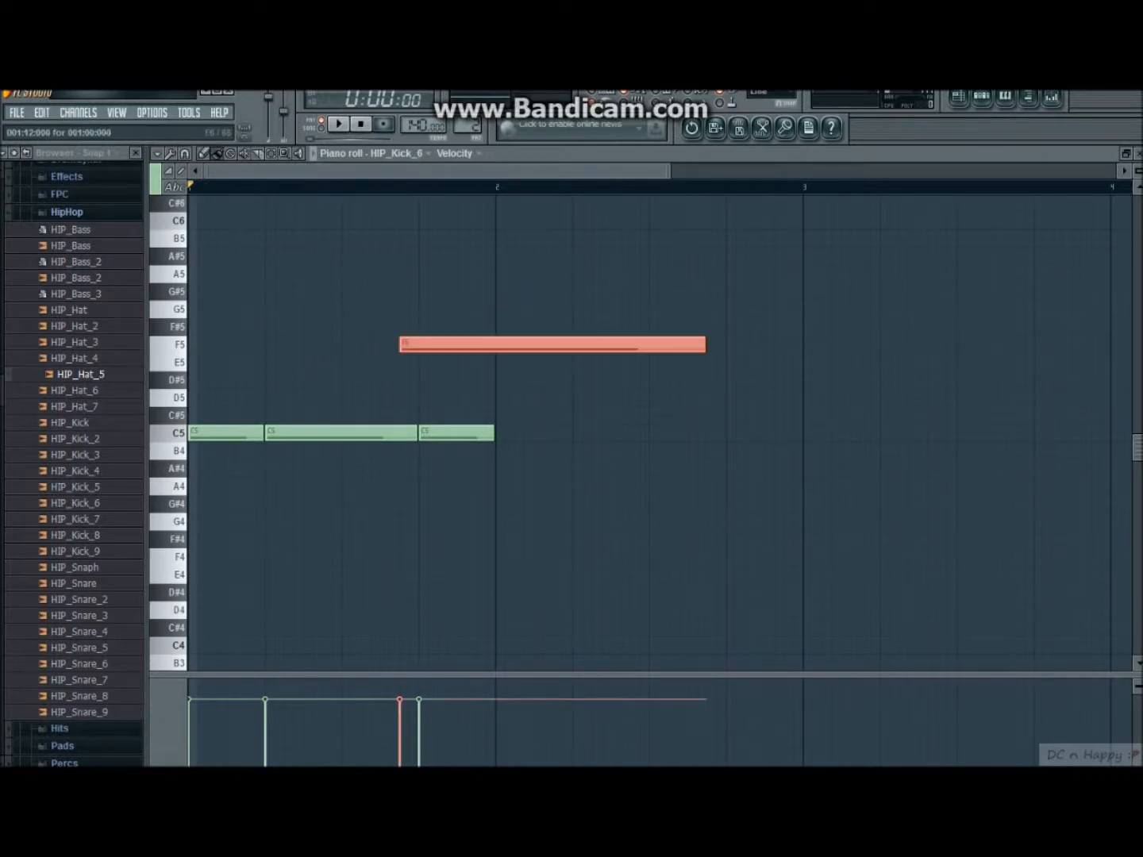
drag(409, 309, 1038, 309)
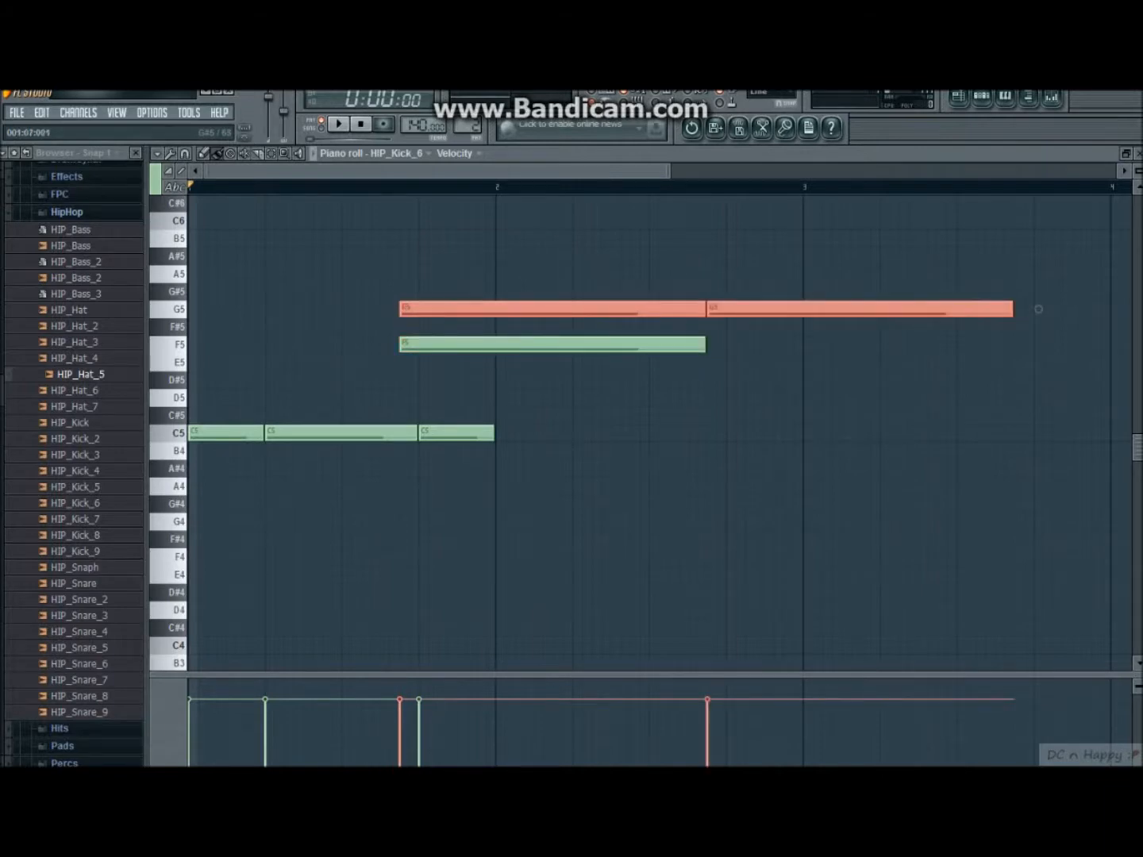
key(ctrl+alt+z)
key(ctrl+alt+z)
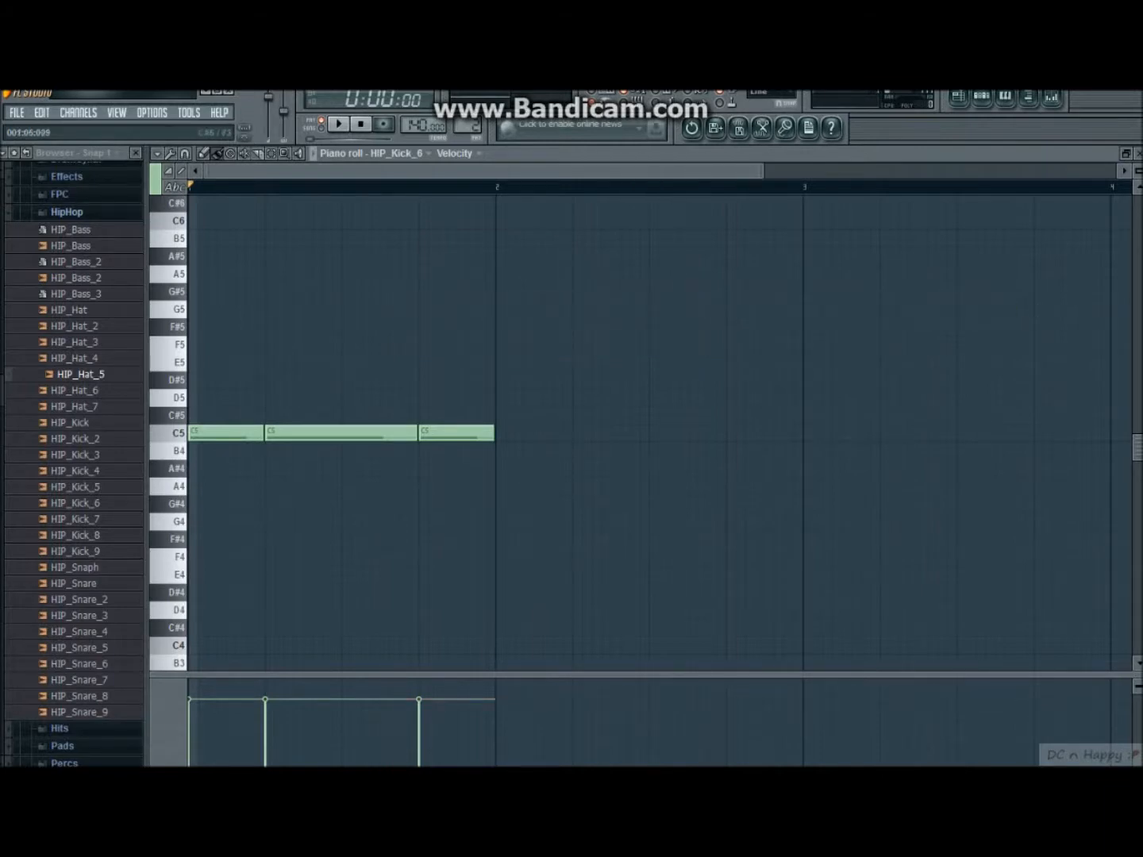
Play the soloed kick pattern and stop playback.
mouse_move(198, 221)
mouse_down()
mouse_move(304, 190)
mouse_move(323, 262)
mouse_up()
drag(491, 263, 191, 263)
key(space)
key(space)
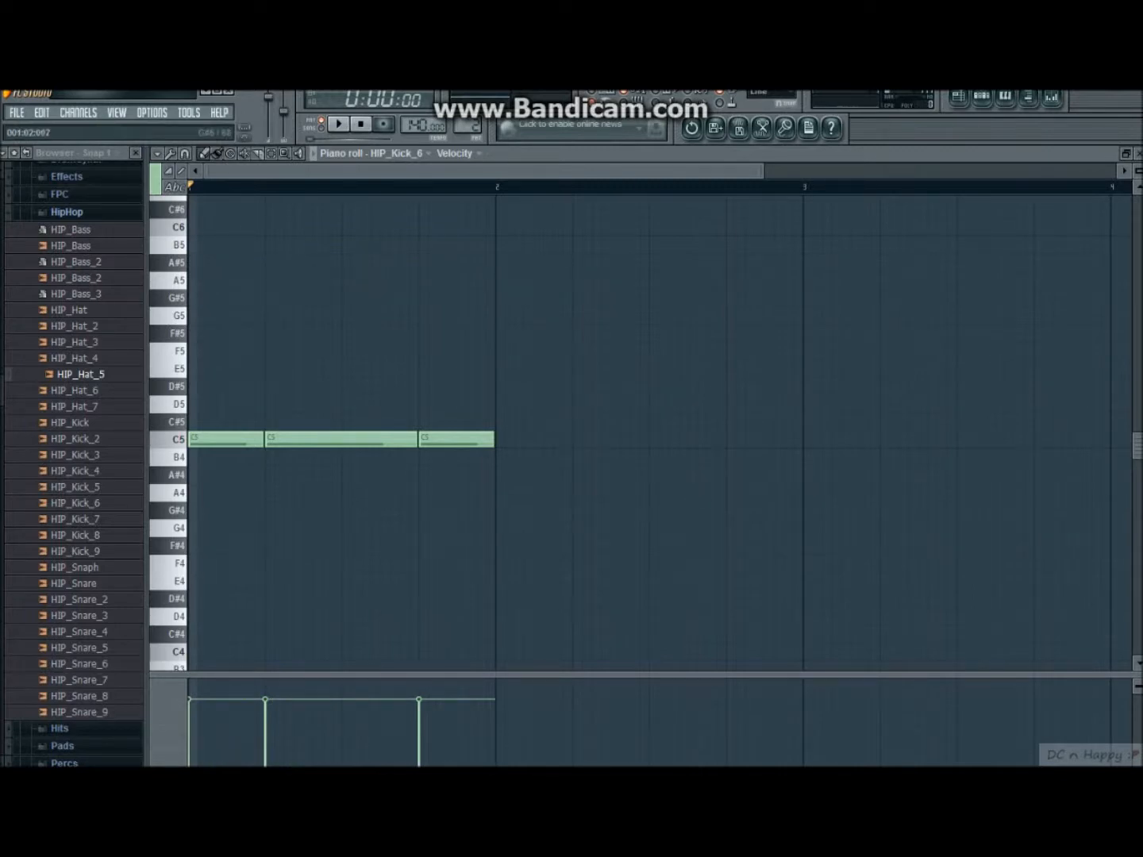
Place three short trial notes on C6 in the first bar, delete them, and play the kick pattern.
click(192, 227)
click(230, 227)
click(269, 227)
mouse_move(269, 227)
mouse_down()
mouse_move(230, 227)
mouse_move(249, 227)
mouse_up()
drag(334, 208, 190, 229)
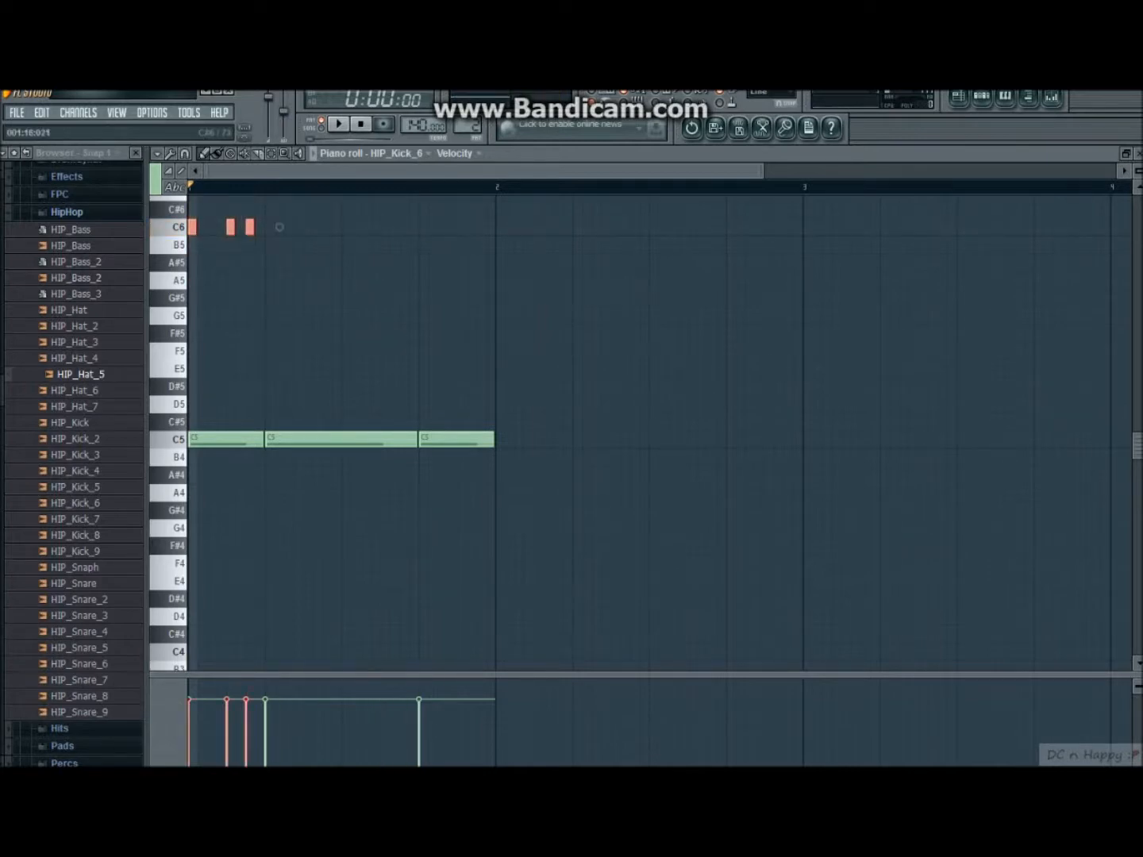
key(Delete)
key(space)
key(space)
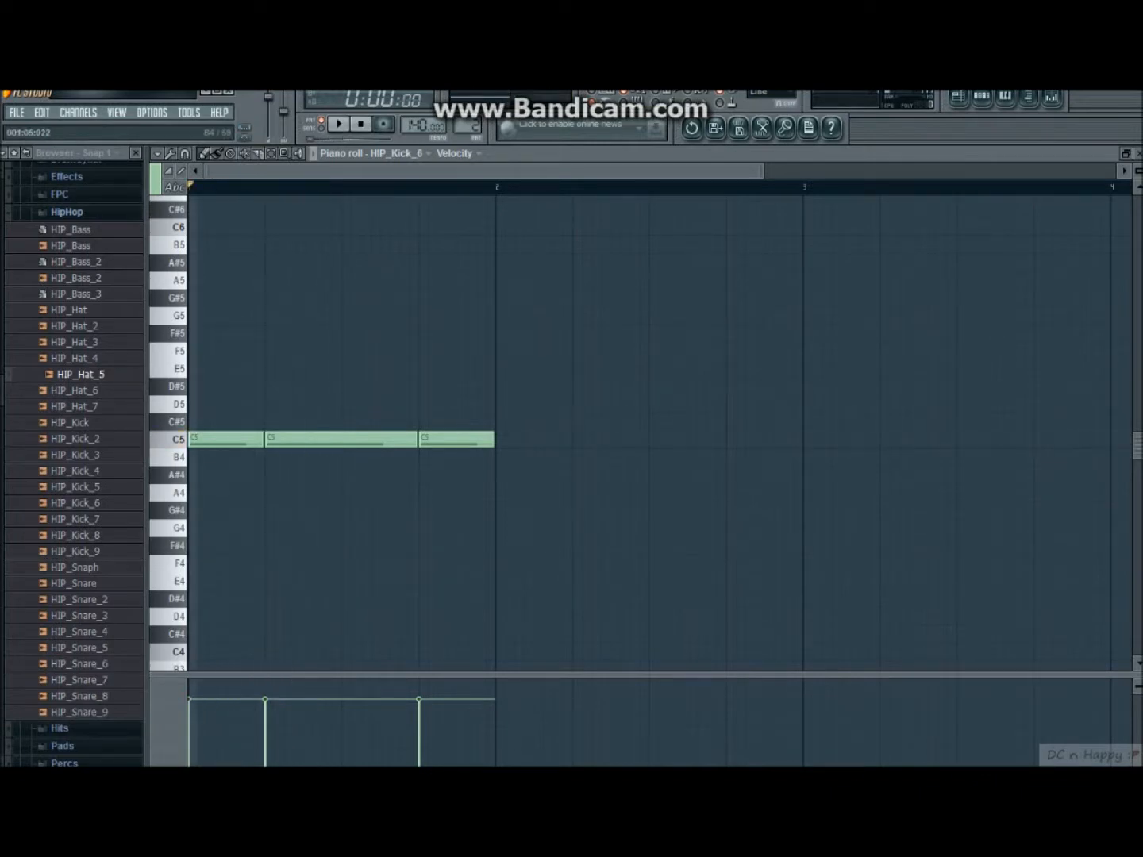
Add short B4 notes at steps 12 and 16 of bar 1, shortening the overlapping C5 notes to end where they start.
click(412, 457)
drag(414, 439, 404, 440)
key(space)
drag(412, 457, 396, 440)
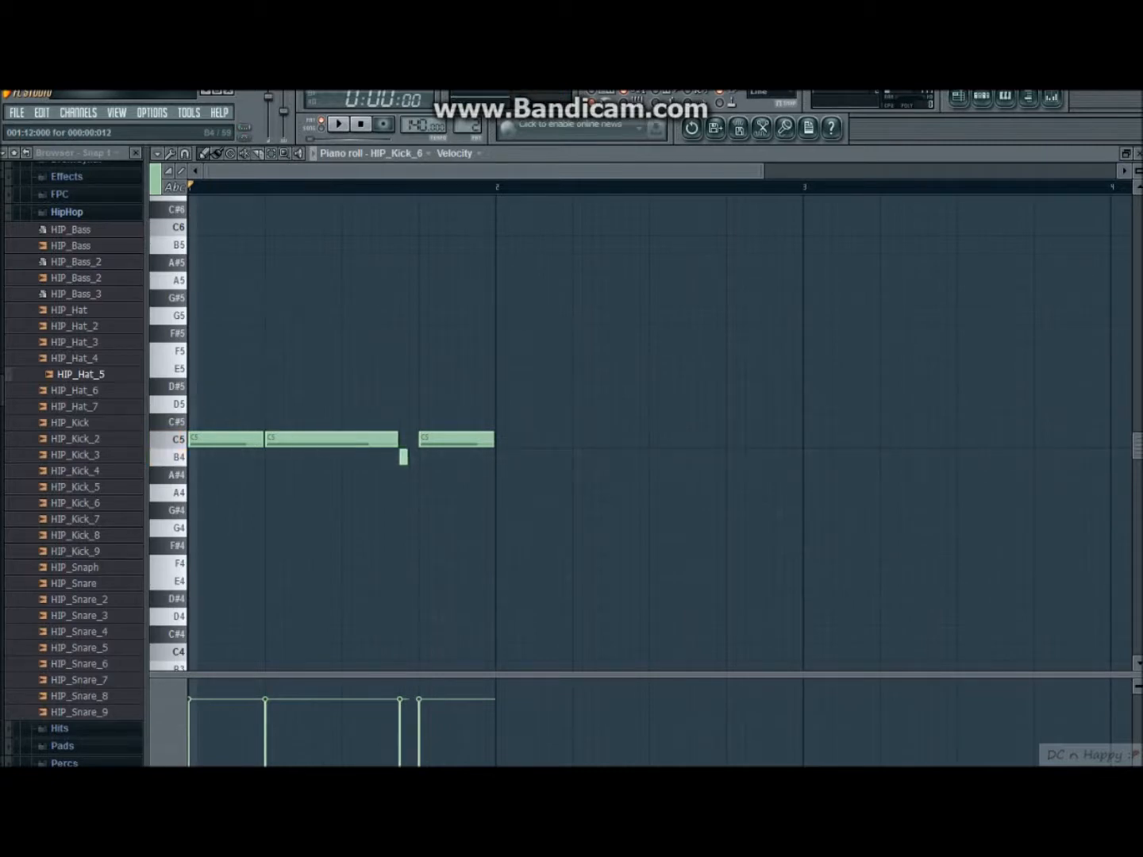
key(space)
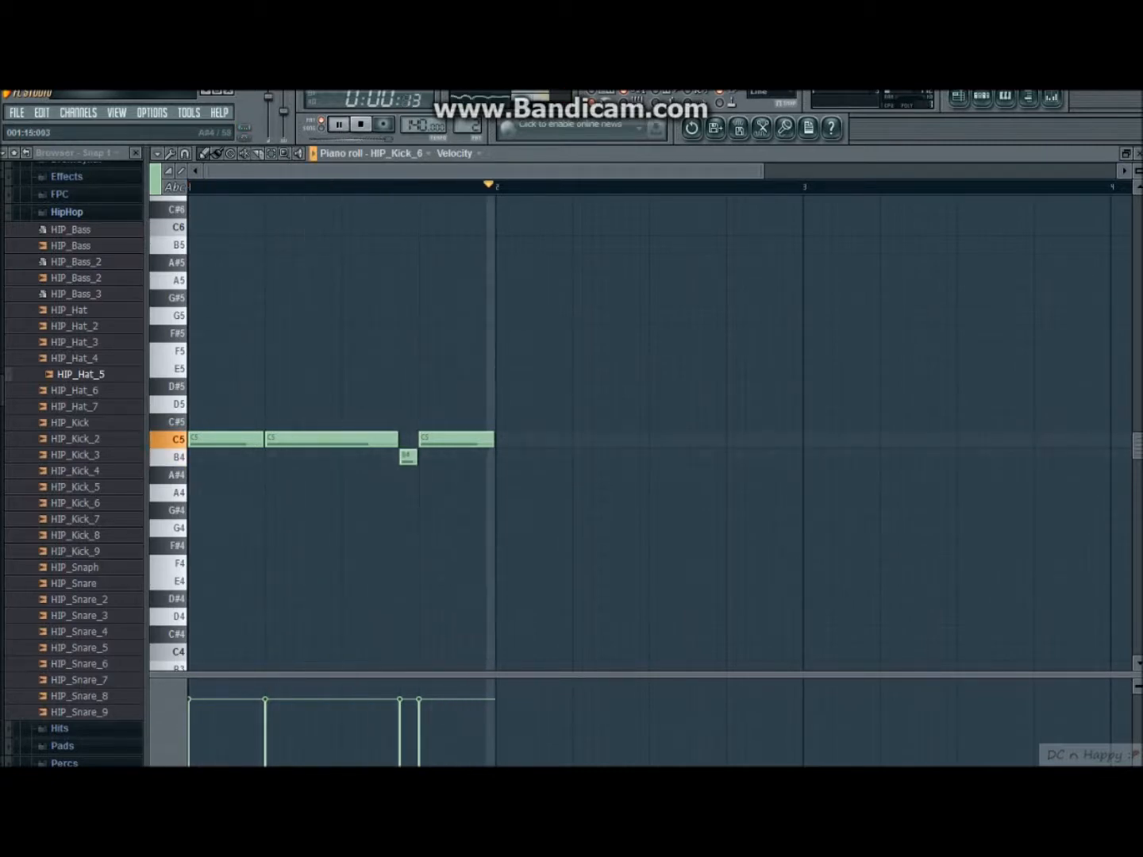
click(484, 457)
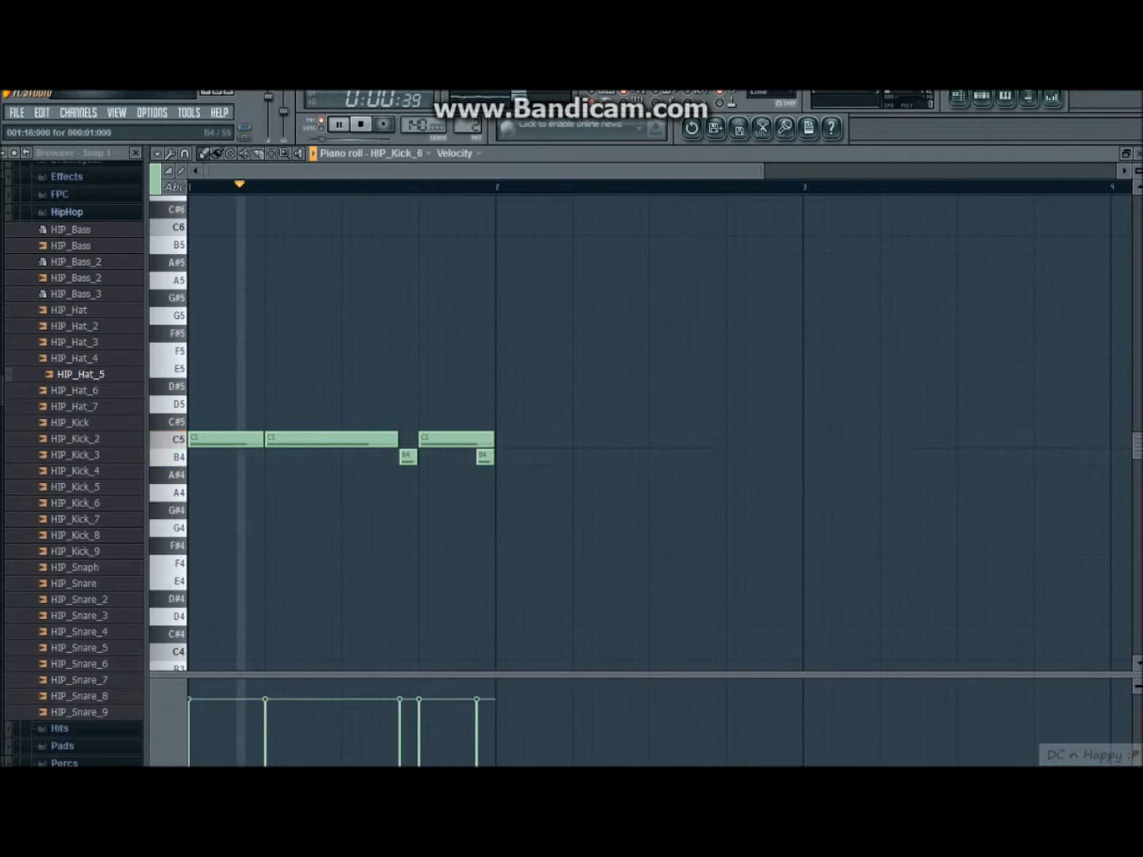
drag(492, 440, 475, 440)
key(space)
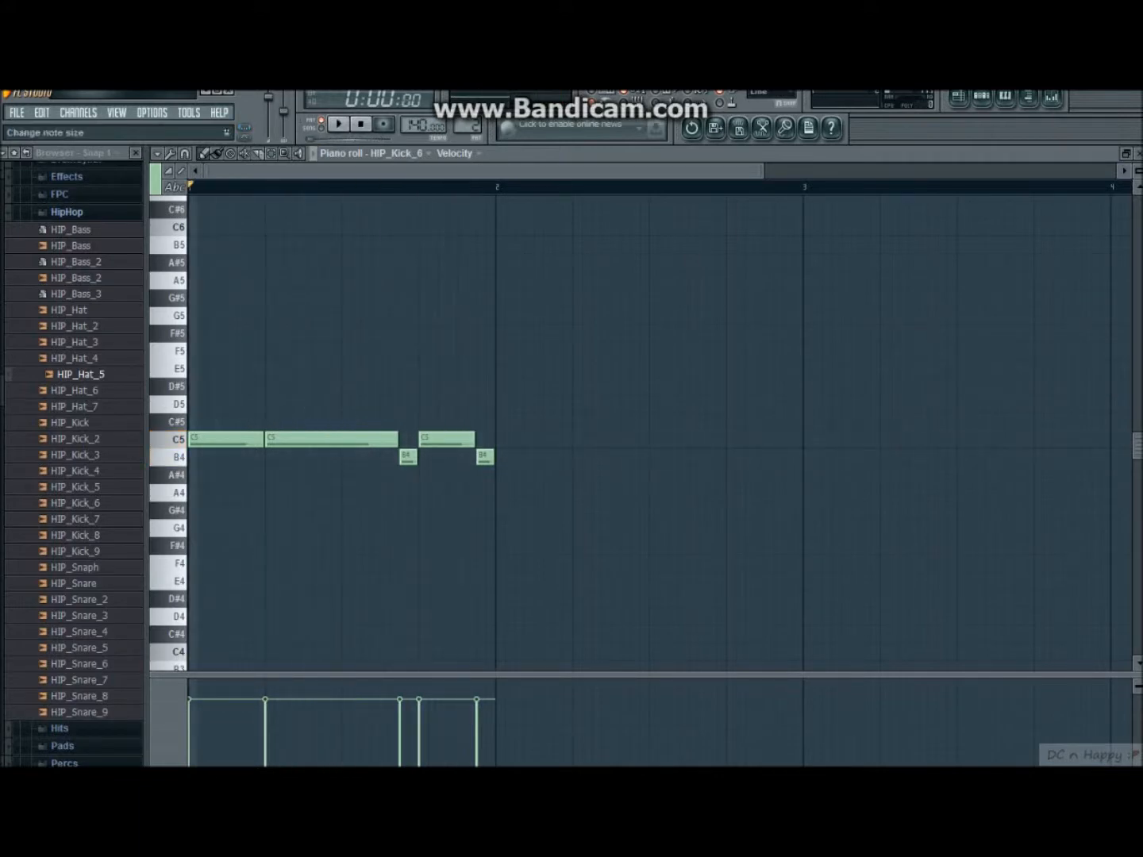
Raise the two B4 notes to C5, play the pattern for comparison, and return them to B4.
drag(508, 467, 405, 450)
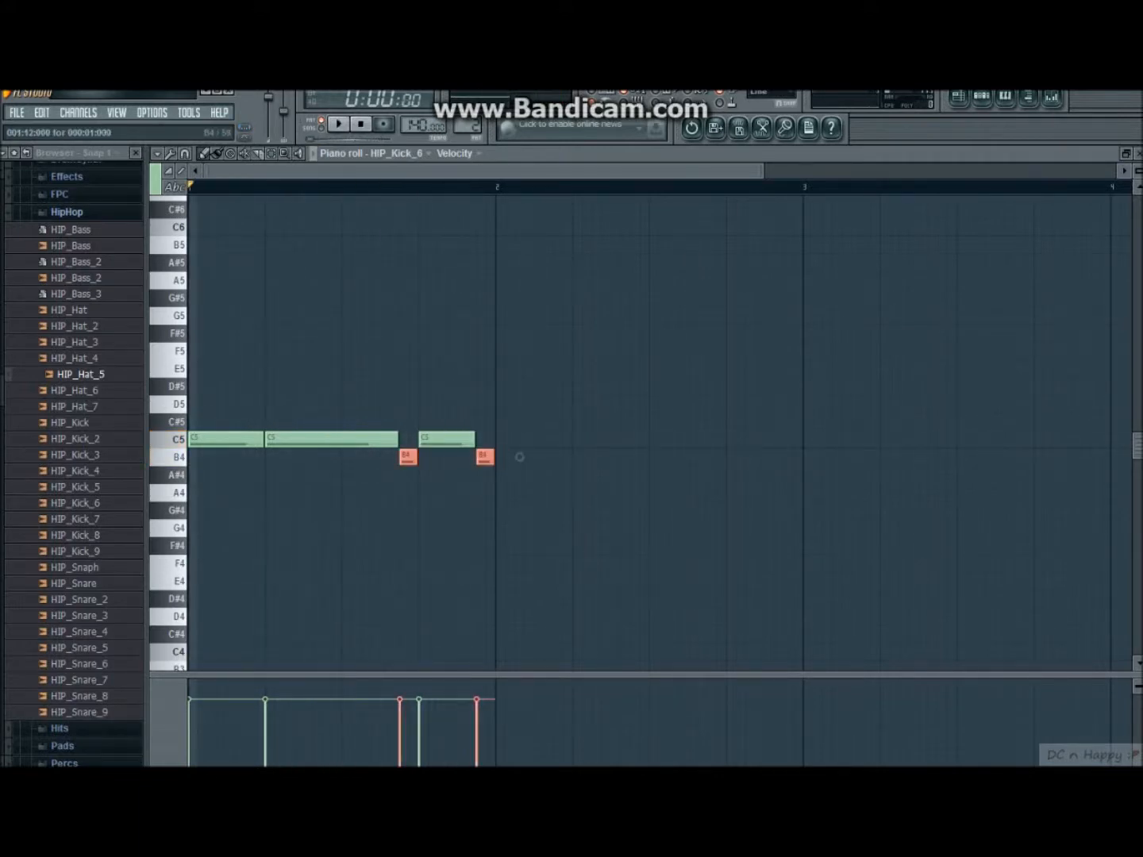
key(shift+Up)
key(space)
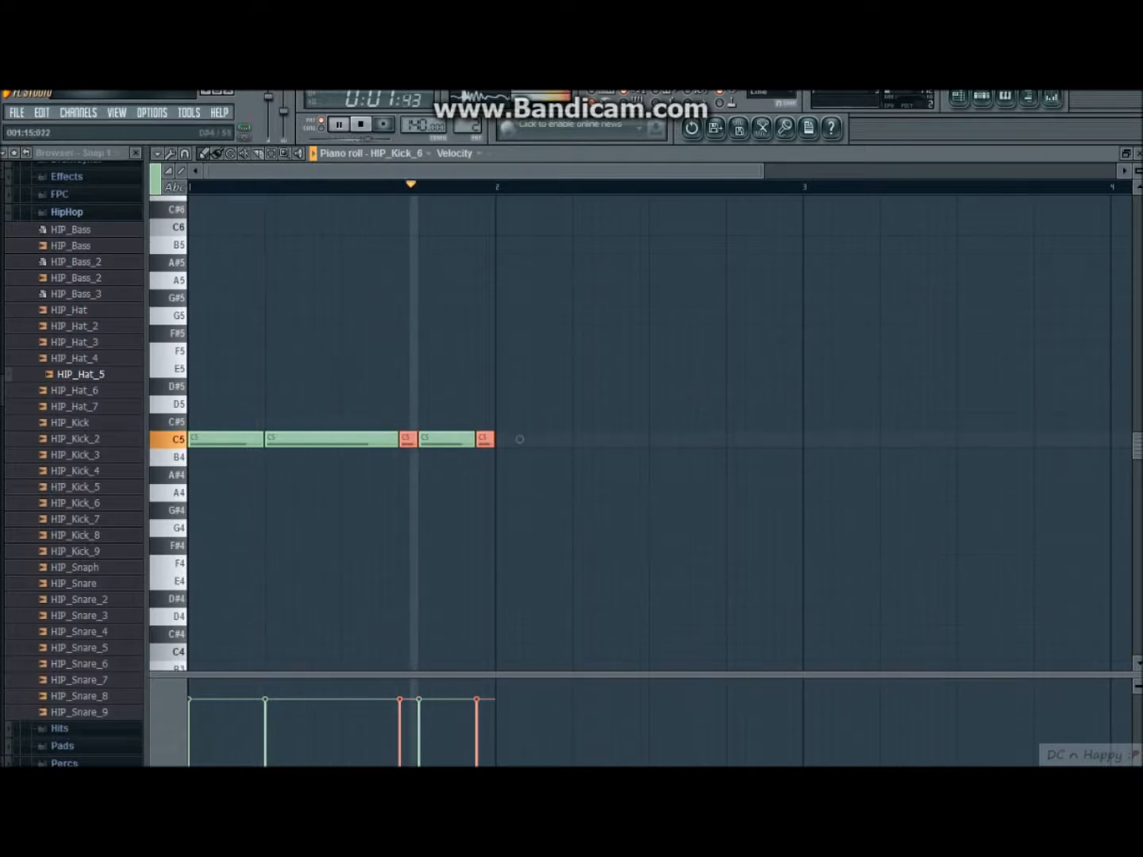
key(space)
key(shift+Down)
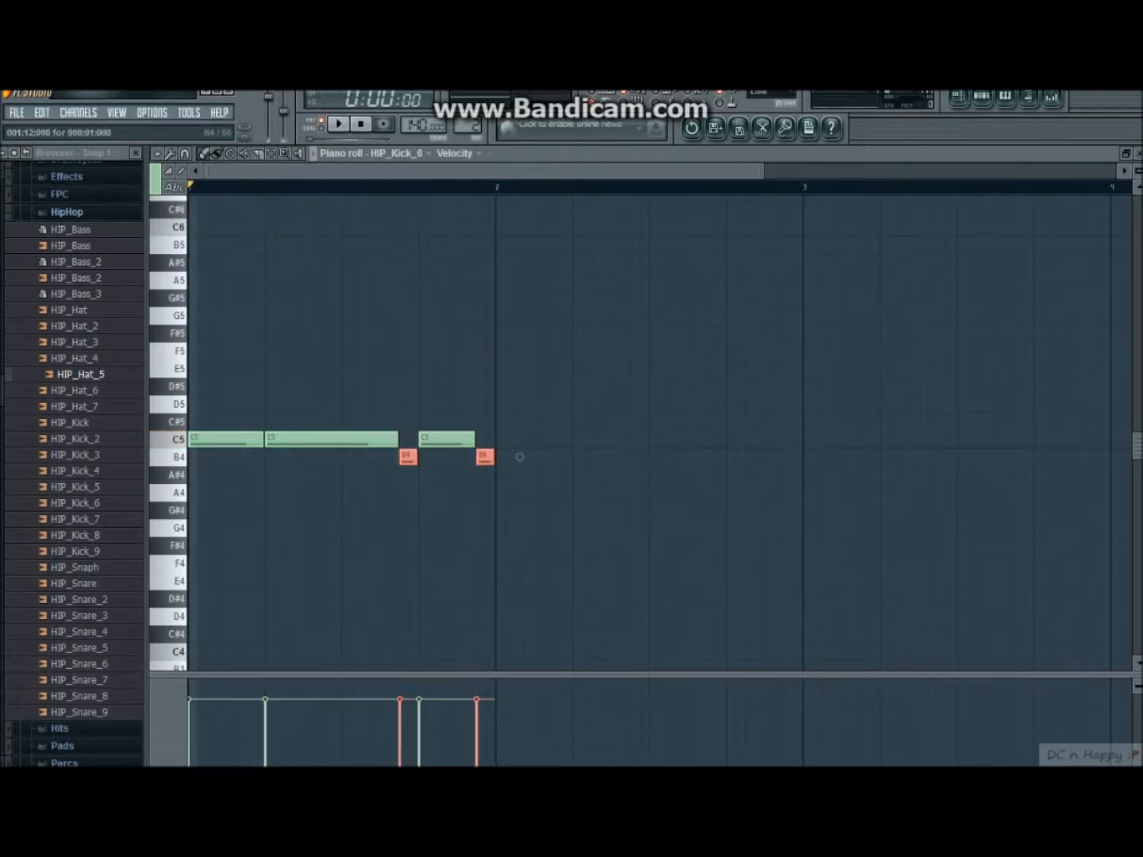
key(space)
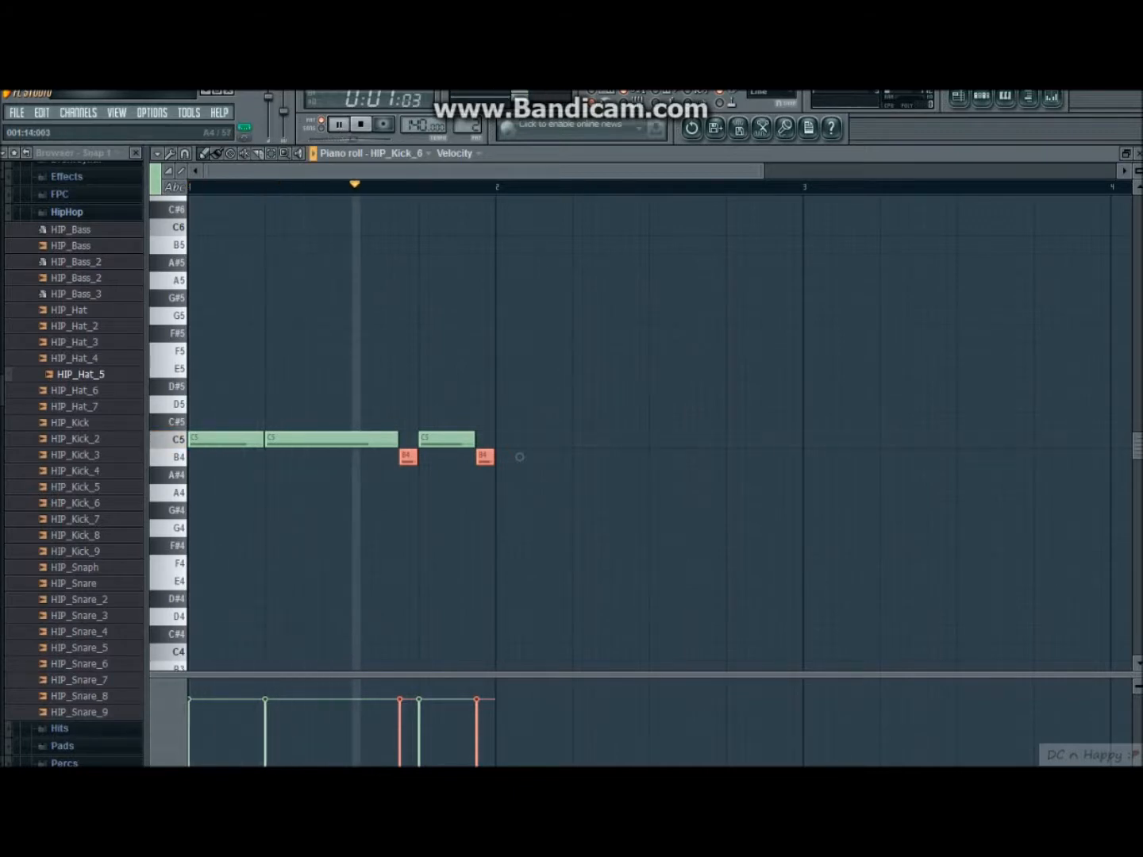
key(ctrl+d)
key(space)
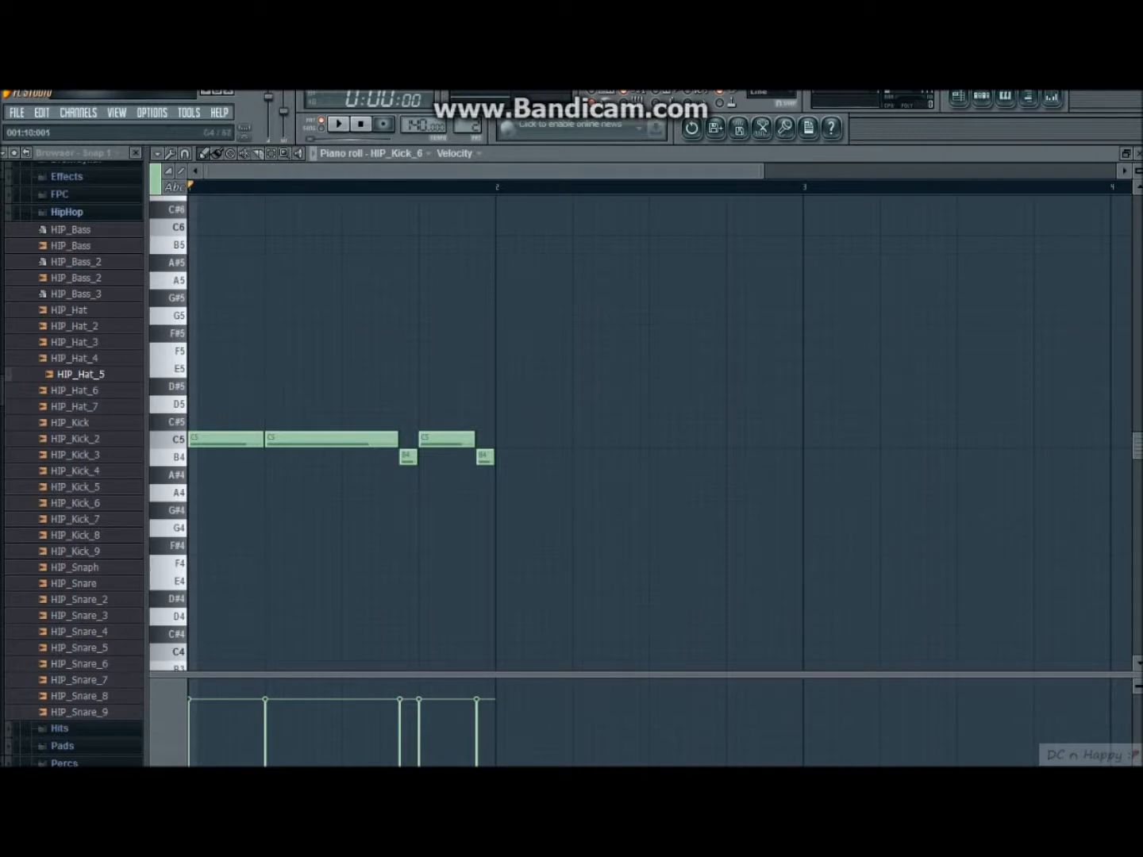
Enlarge the velocity lane, raise the first note's velocity to maximum, and play the kick pattern.
drag(294, 675, 294, 594)
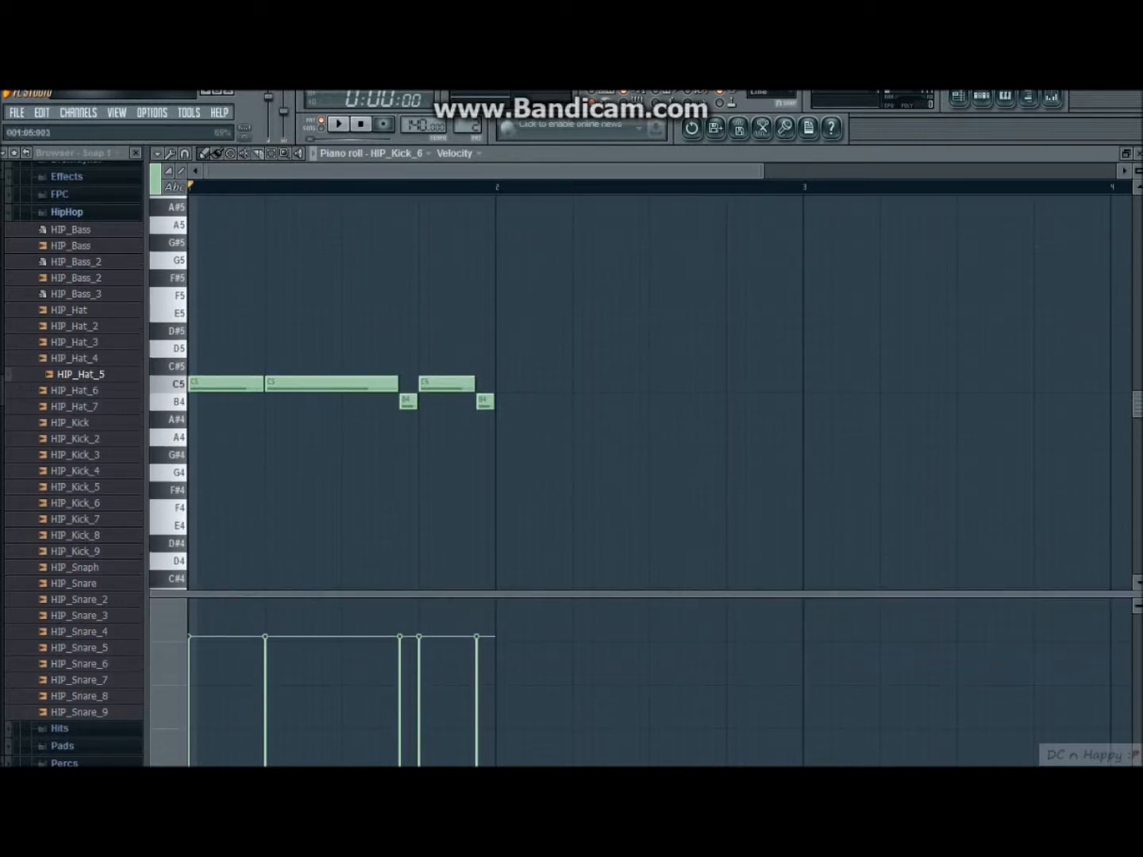
drag(212, 634, 212, 600)
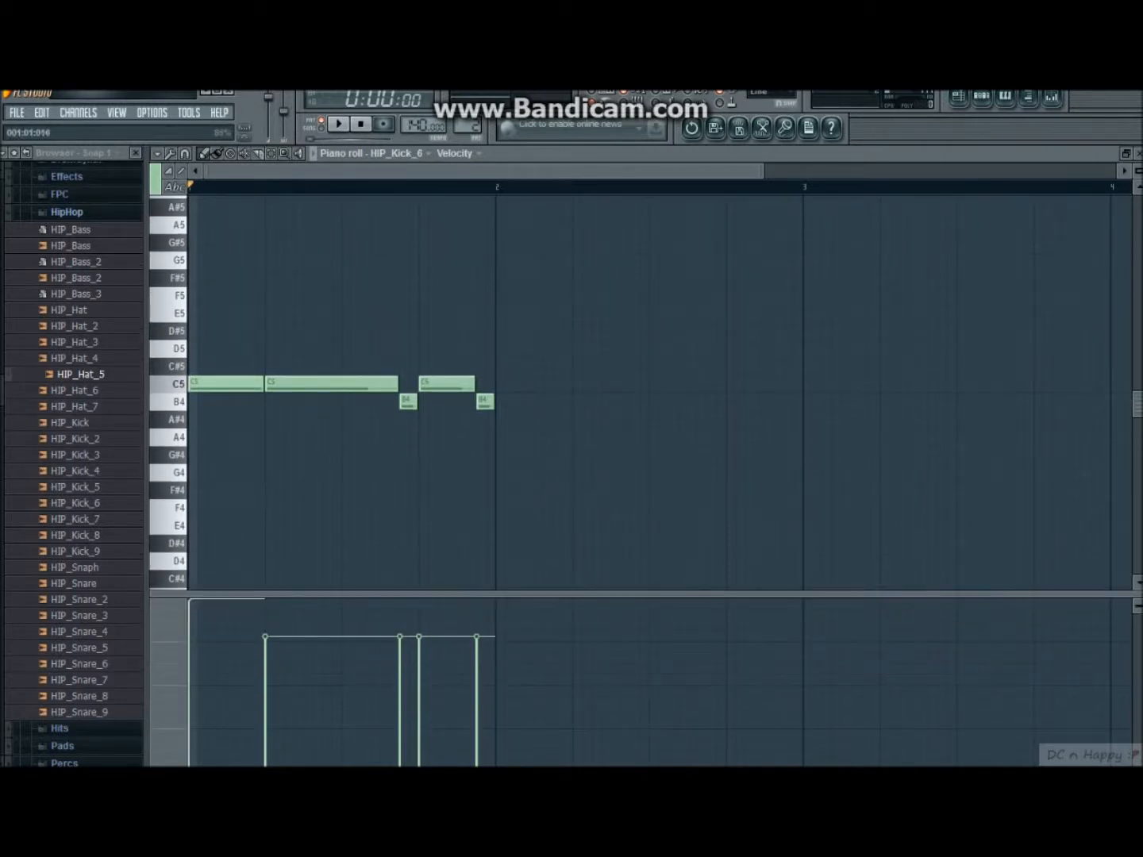
click(339, 125)
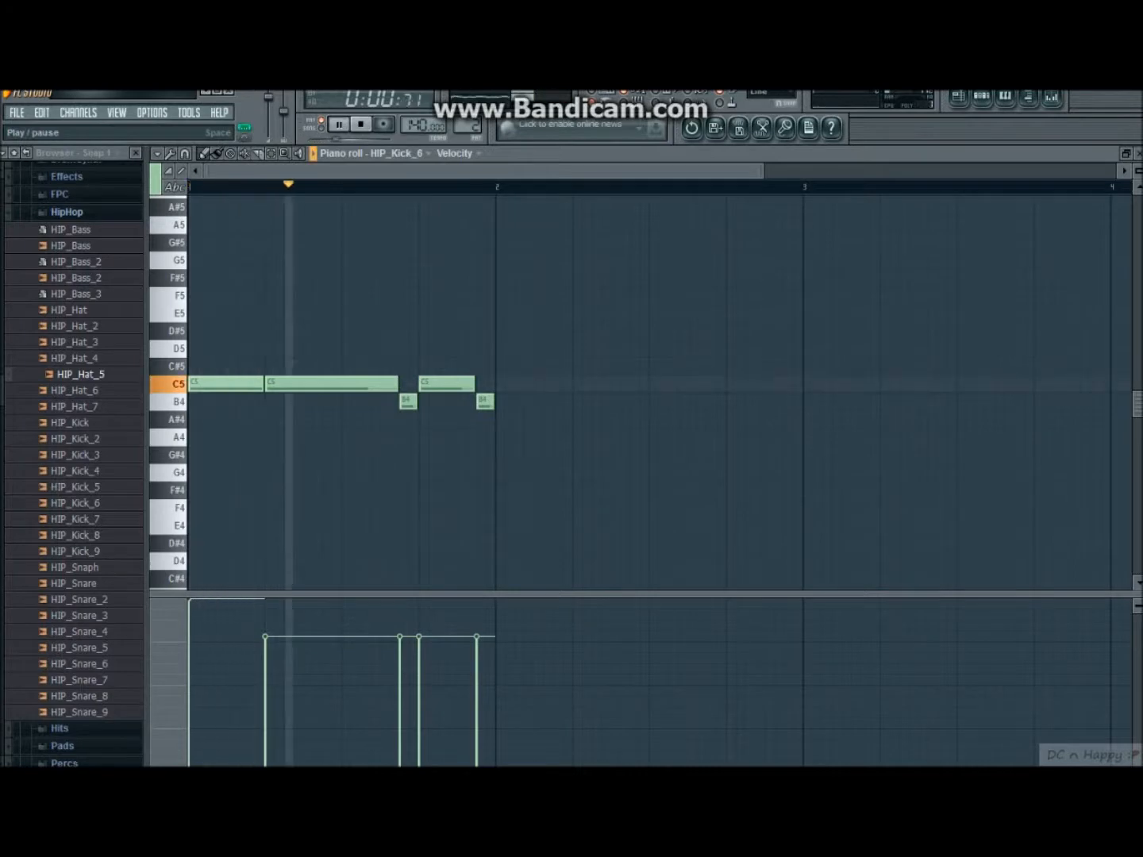
key(space)
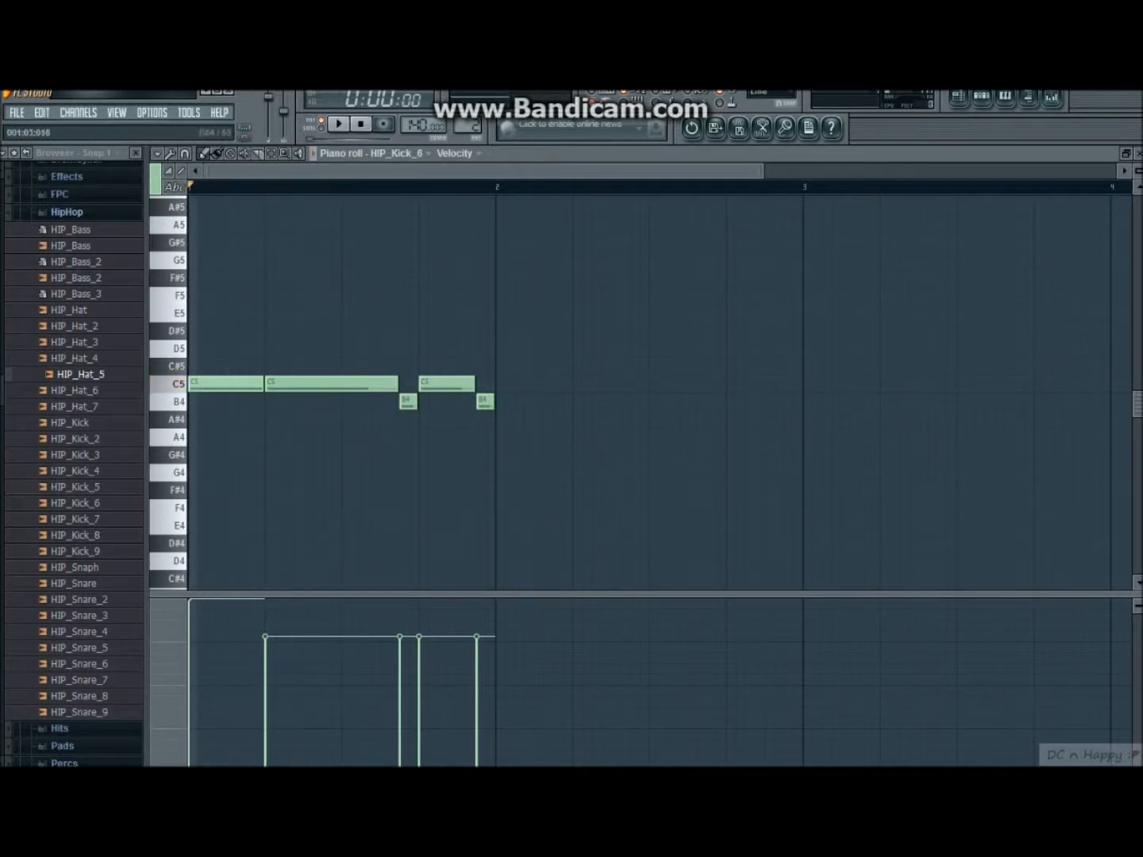
Lower the second C5 note's velocity, play the pattern, and level the velocities of the first two notes with the others.
drag(265, 637, 265, 680)
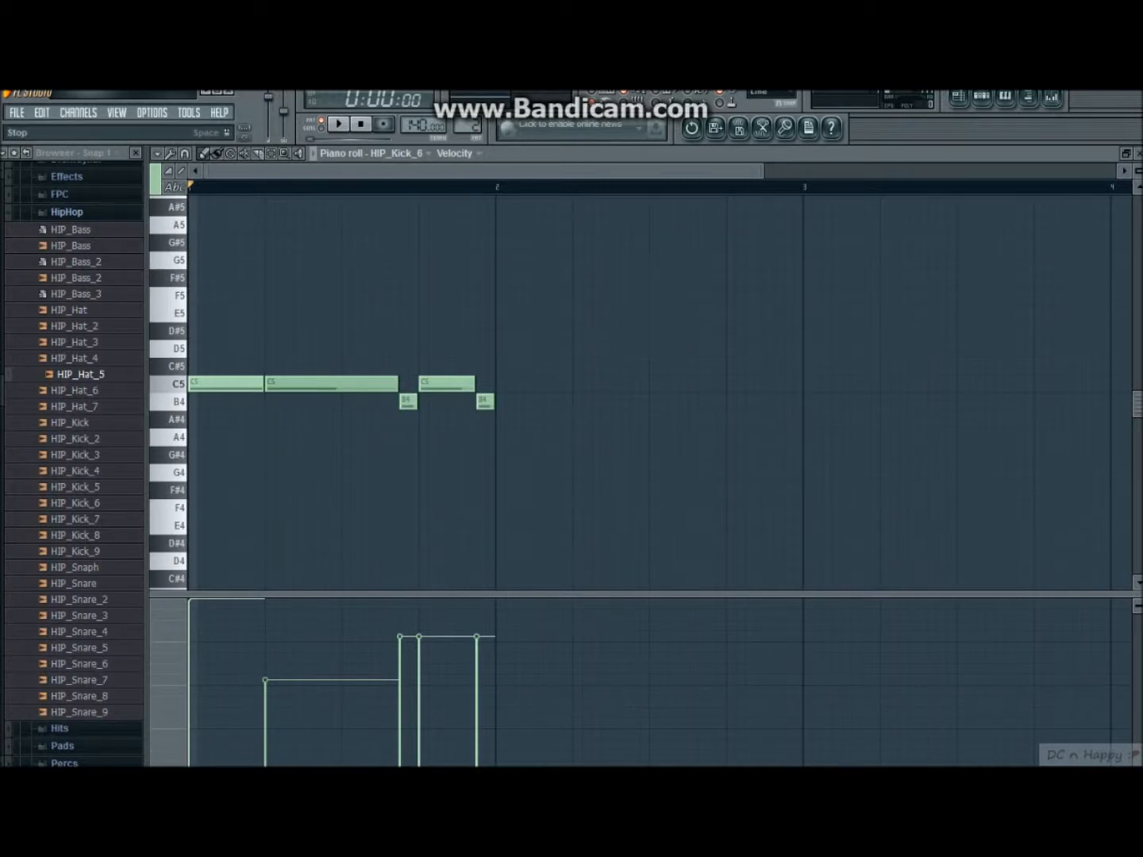
key(space)
key(space)
drag(191, 644, 280, 636)
drag(200, 640, 200, 636)
mouse_move(279, 632)
mouse_down()
mouse_move(278, 620)
mouse_move(277, 636)
mouse_up()
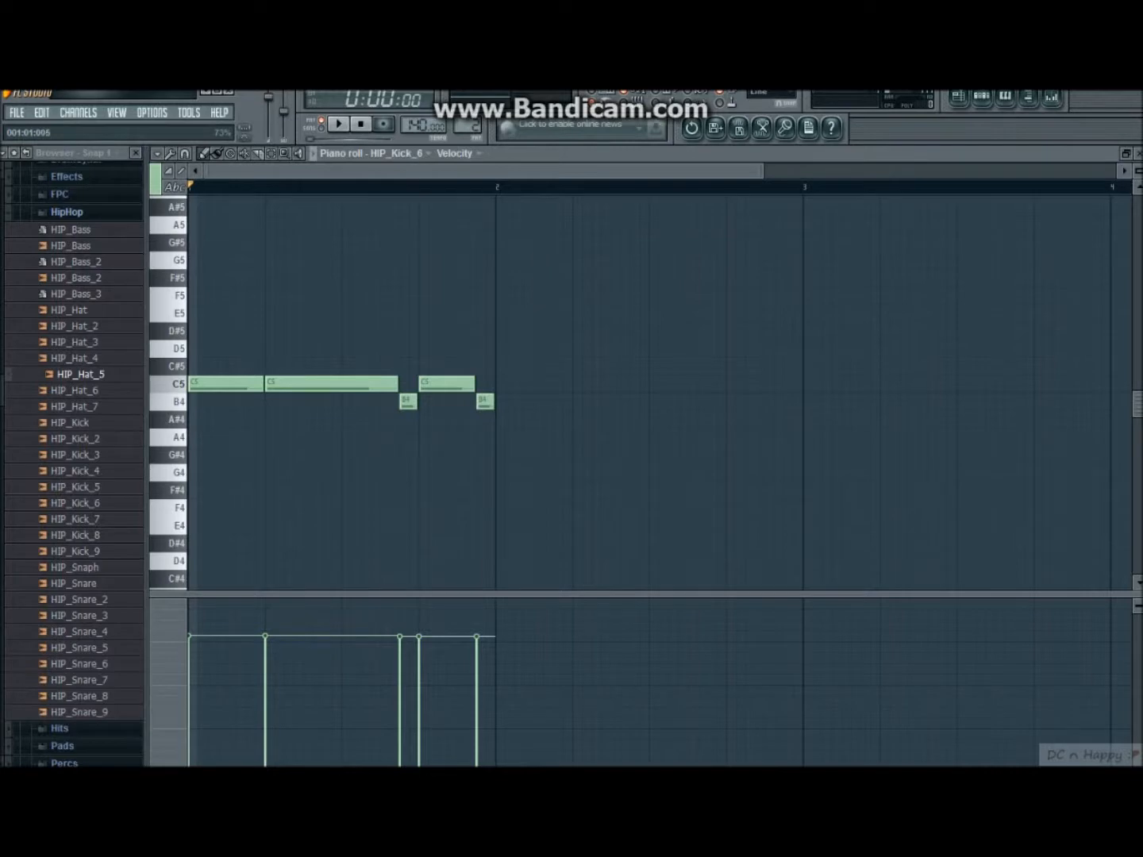
Give the five kick notes different individual velocities, leaving the first note the quietest.
click(196, 713)
click(274, 656)
click(404, 722)
click(440, 645)
click(477, 694)
click(196, 652)
click(400, 656)
click(477, 656)
click(195, 739)
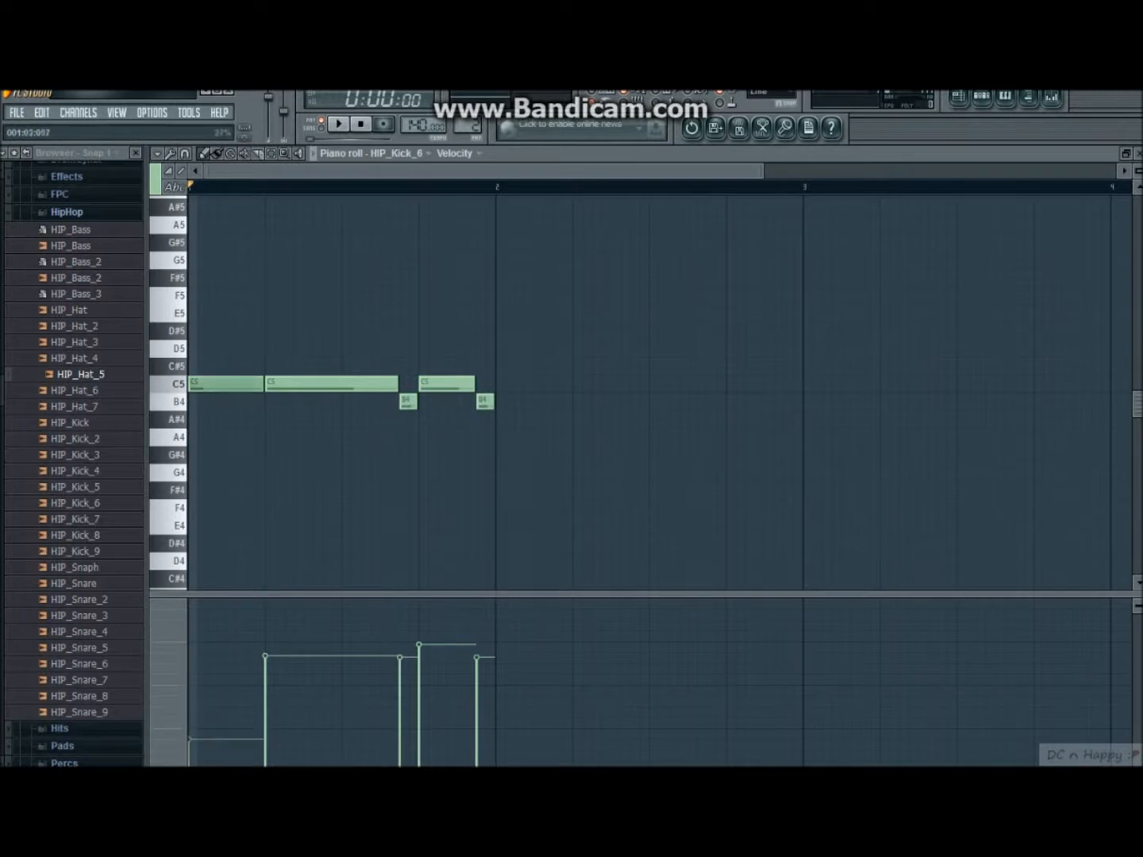
Reduce the velocities of the last three notes by different amounts, and level all five notes with one stroke.
drag(420, 683, 401, 704)
click(420, 654)
drag(478, 684, 478, 694)
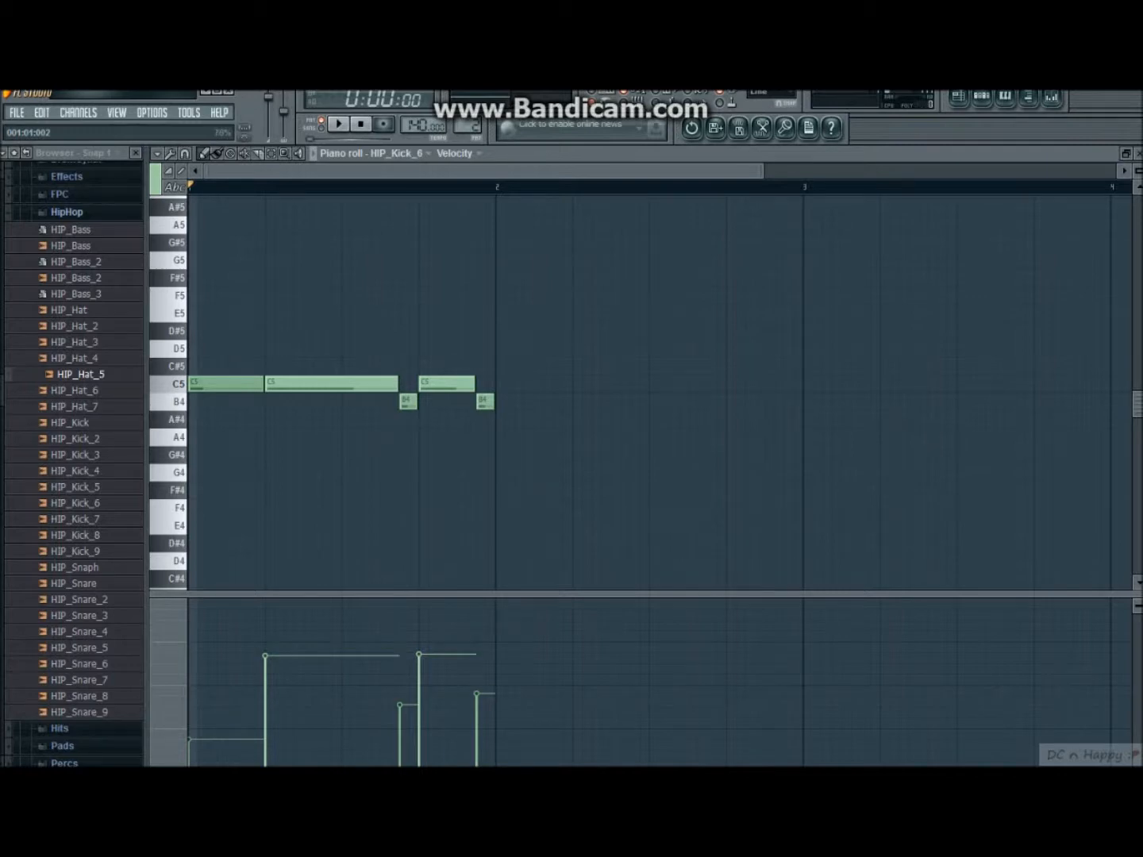
drag(191, 653, 491, 651)
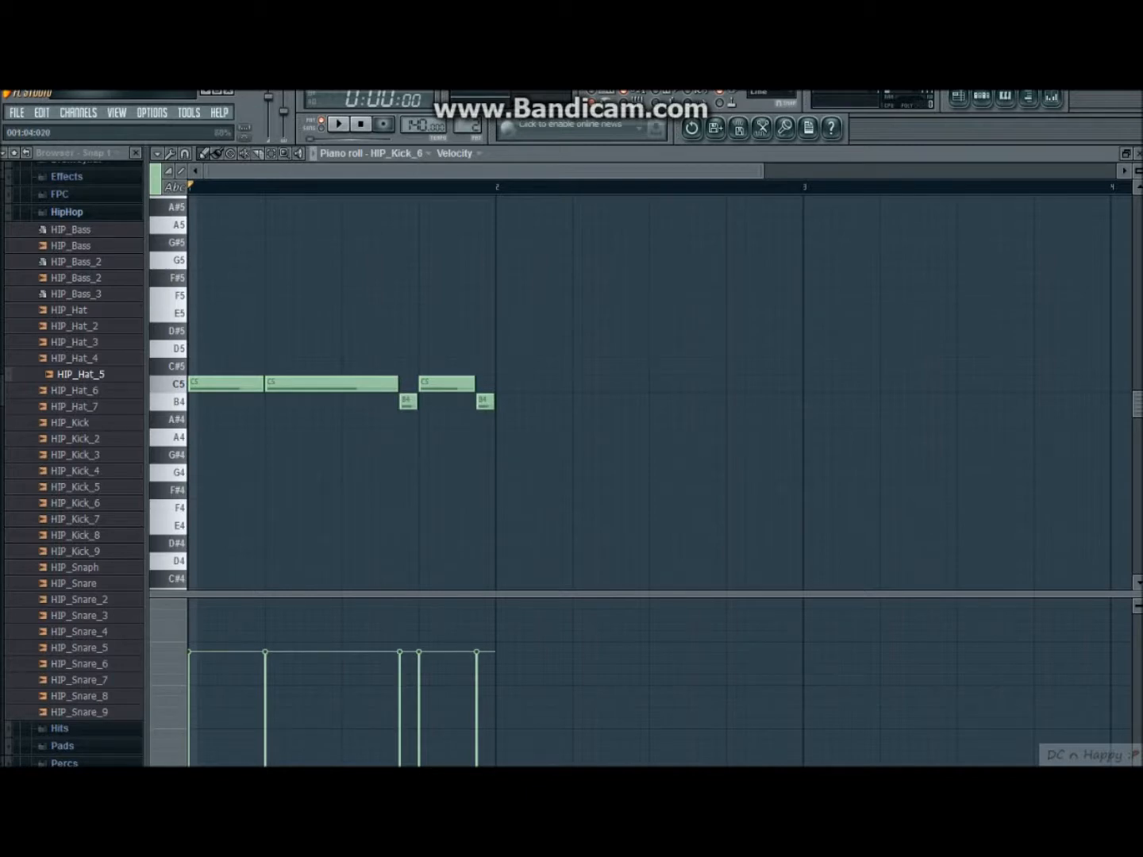
Draw rising and falling velocity ramps across the kick notes, and level all five notes at about three-quarters height.
mouse_move(270, 729)
mouse_down()
mouse_move(333, 726)
mouse_move(483, 599)
mouse_up()
mouse_move(190, 611)
mouse_down()
mouse_move(262, 627)
mouse_move(480, 764)
mouse_up()
drag(190, 640, 498, 640)
drag(399, 641, 498, 642)
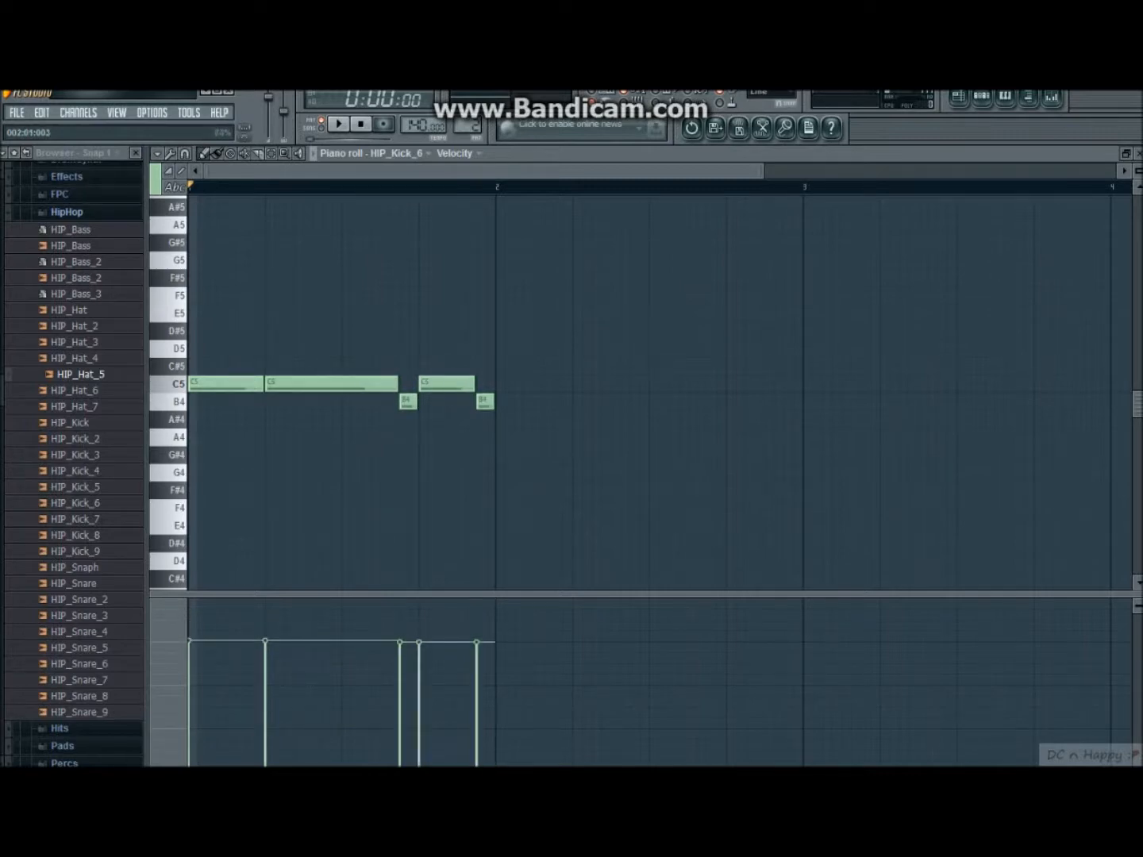
Lower the velocities of the two B4 notes to a matching level below the C5 notes.
click(399, 657)
click(476, 664)
drag(400, 392, 555, 429)
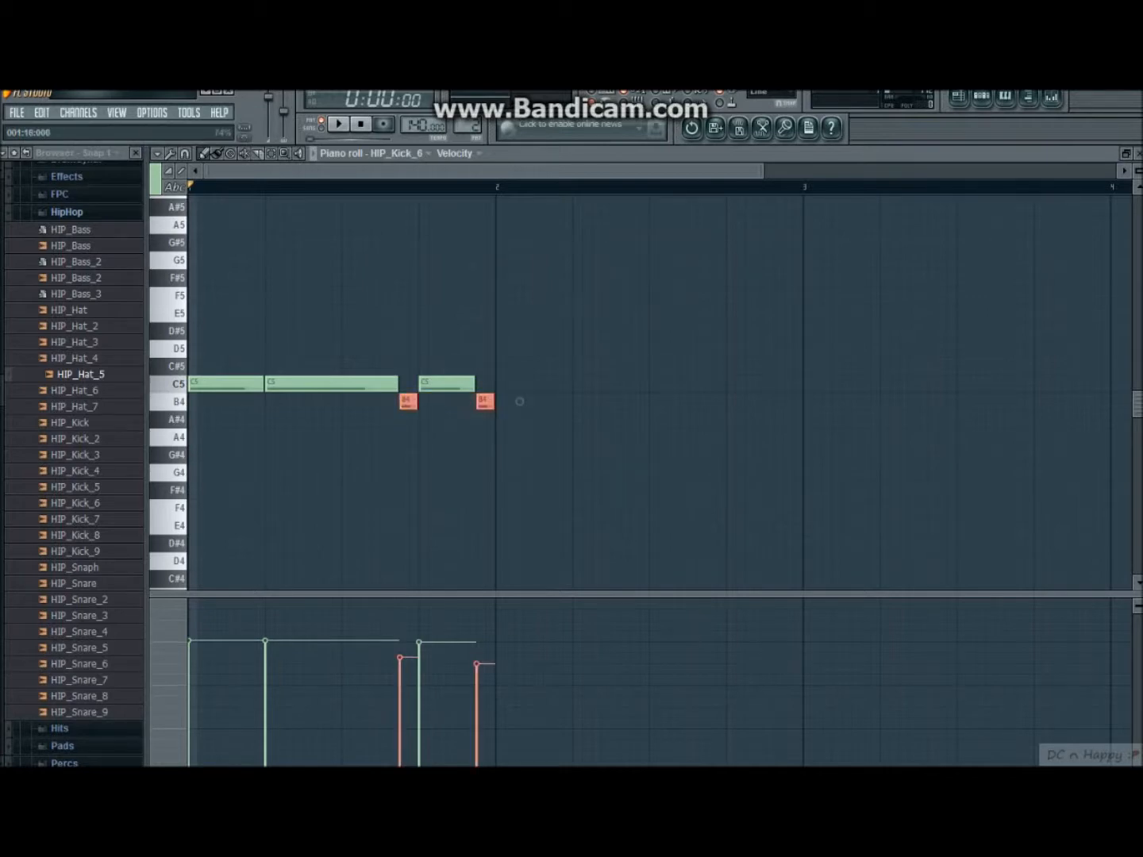
mouse_move(400, 657)
mouse_down()
mouse_move(400, 691)
mouse_move(400, 665)
mouse_up()
ctrl+click(520, 401)
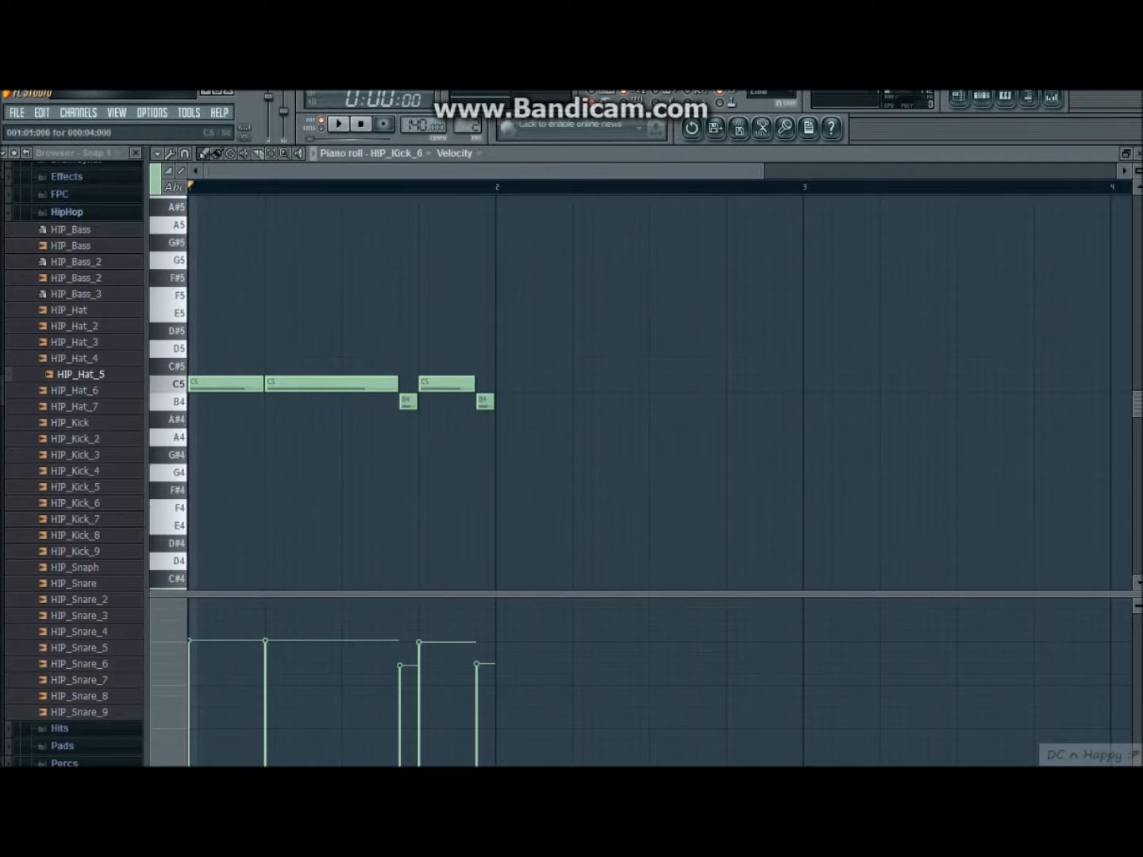
Remove and redraw the first C5 note, and play the kick pattern.
right_click(195, 384)
click(196, 384)
key(space)
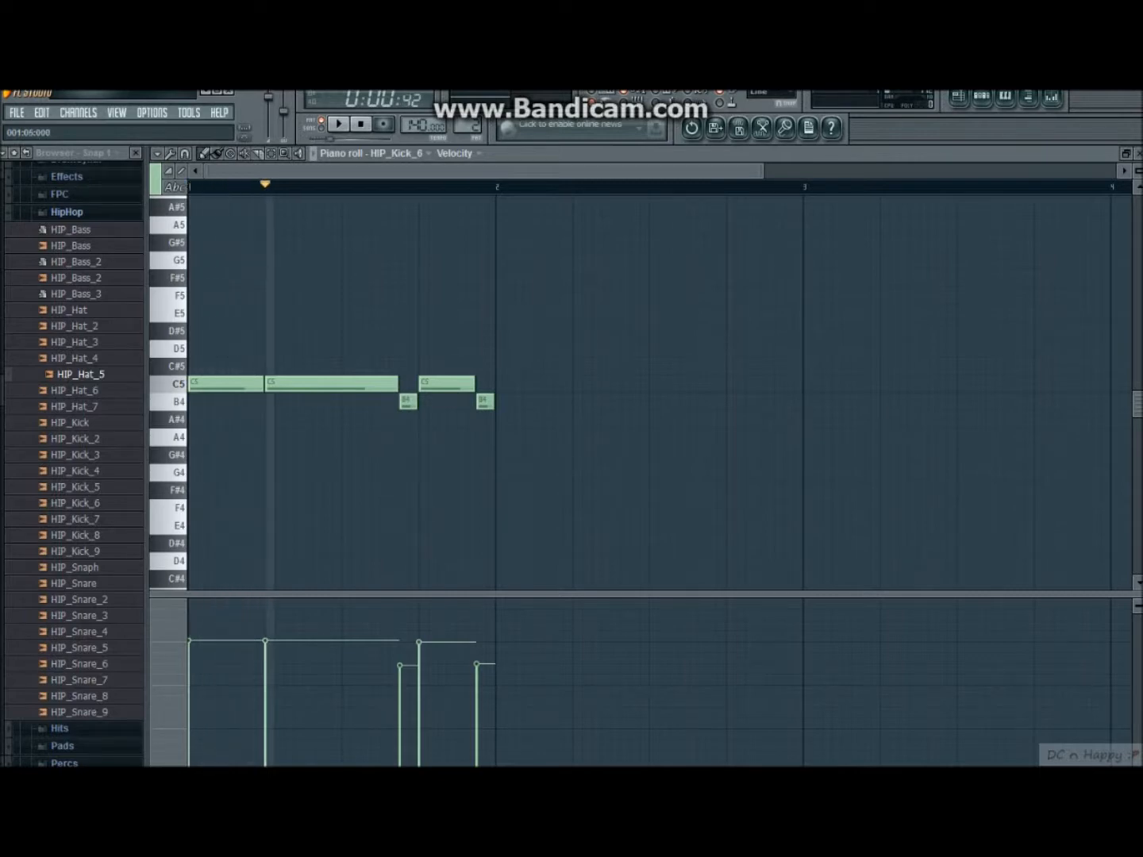
key(space)
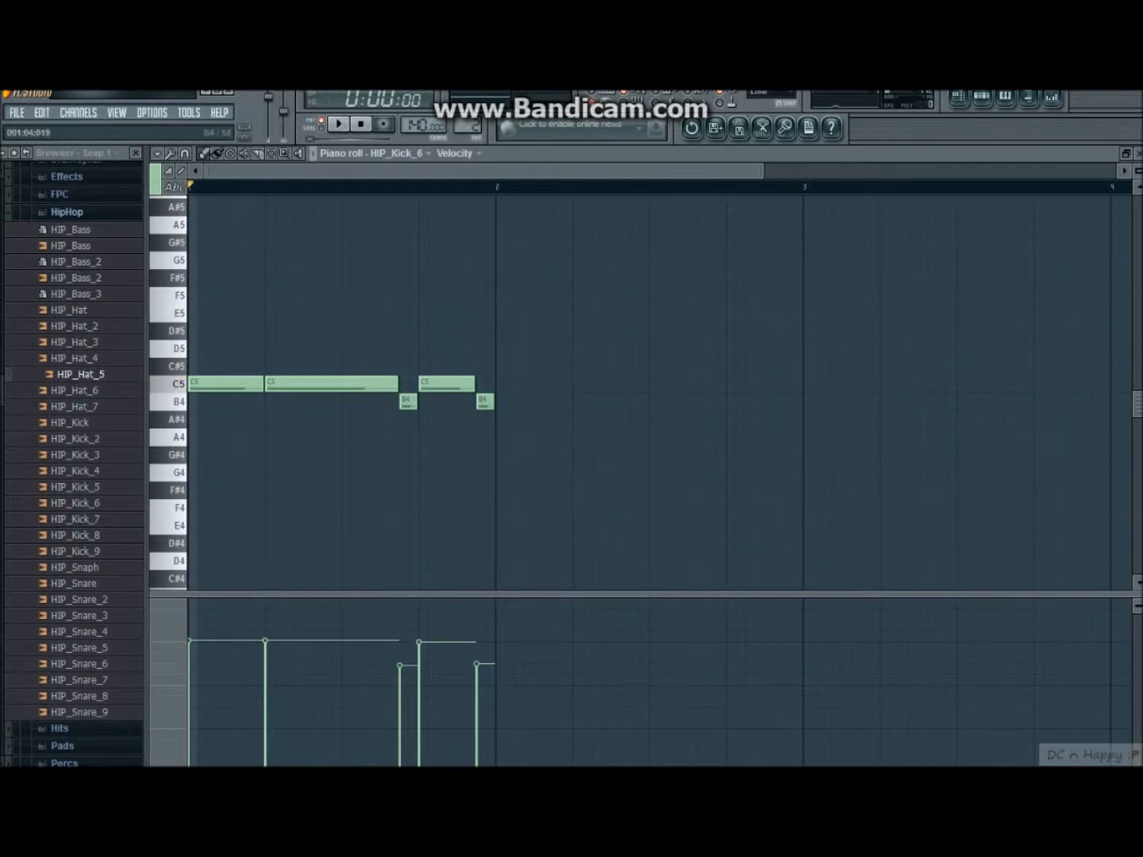
Try a much shorter first C5 note, play the pattern, and undo the shortening.
drag(262, 384, 195, 384)
key(space)
key(space)
key(ctrl+z)
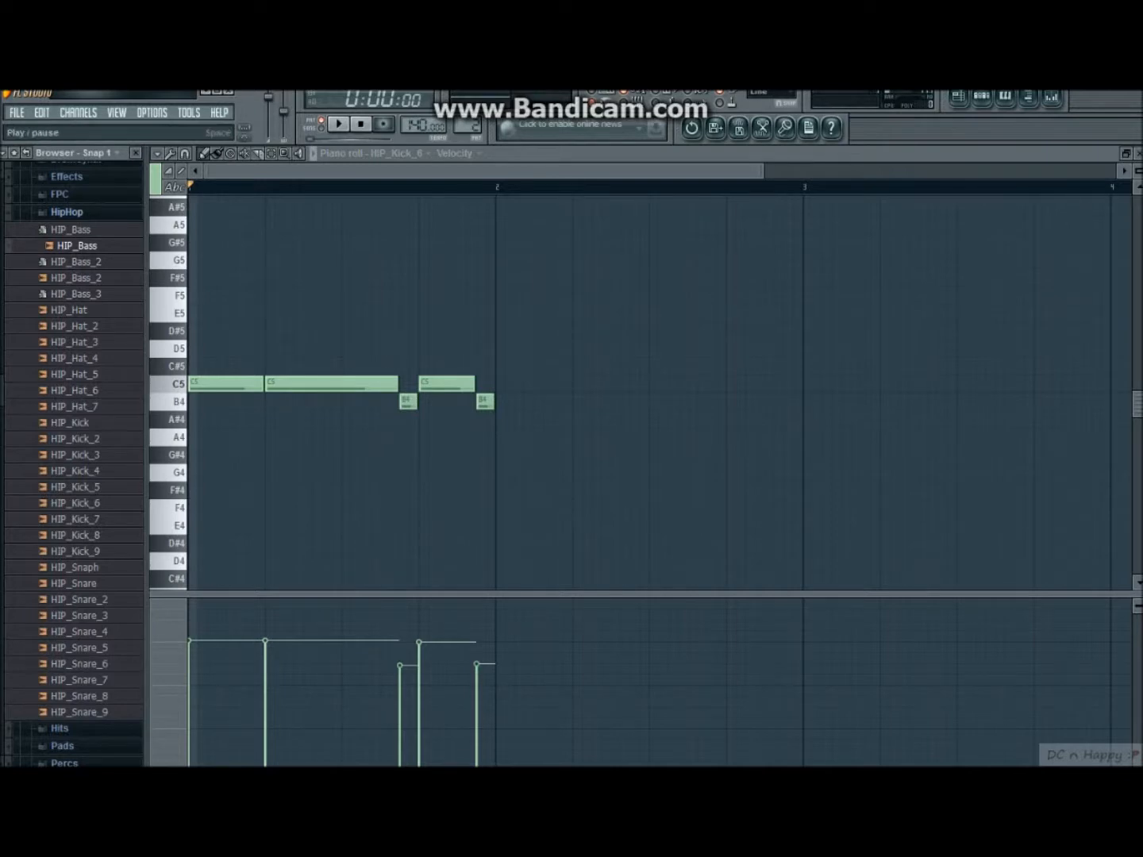
Play the kick pattern, close the piano roll, and stop playback.
key(space)
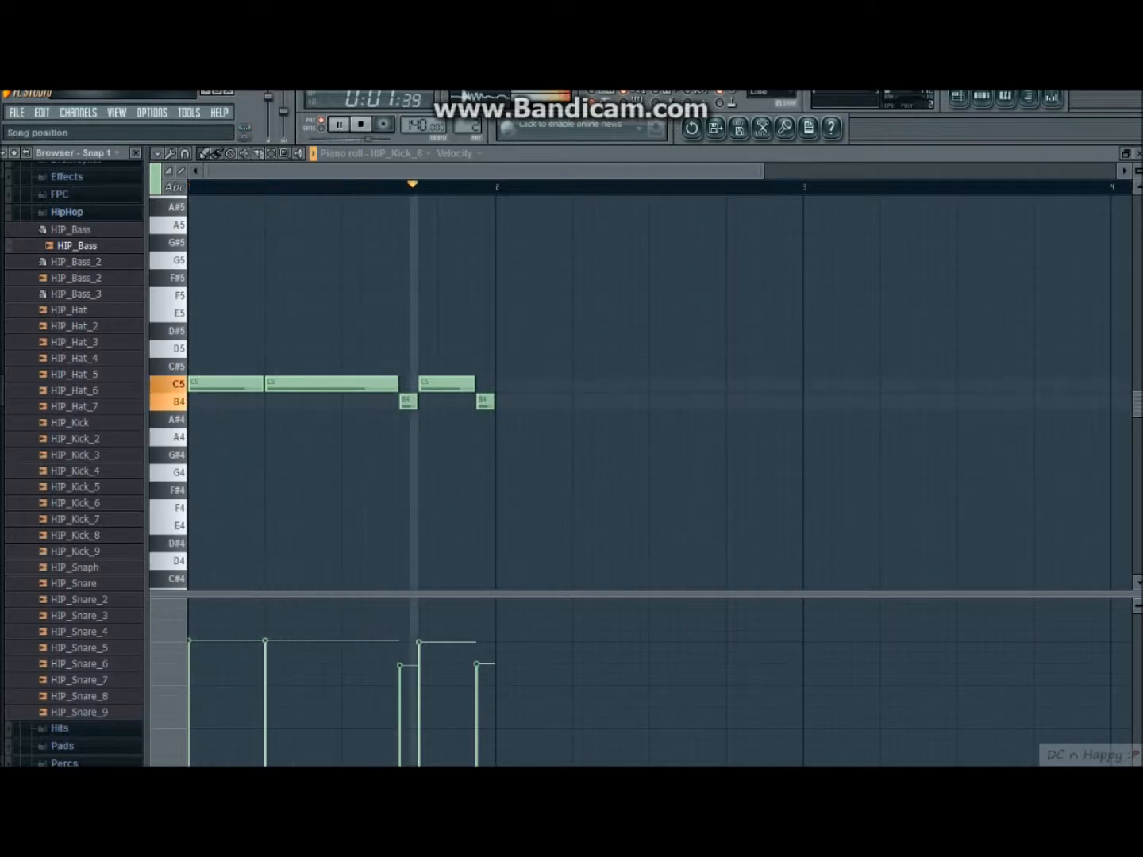
click(1138, 154)
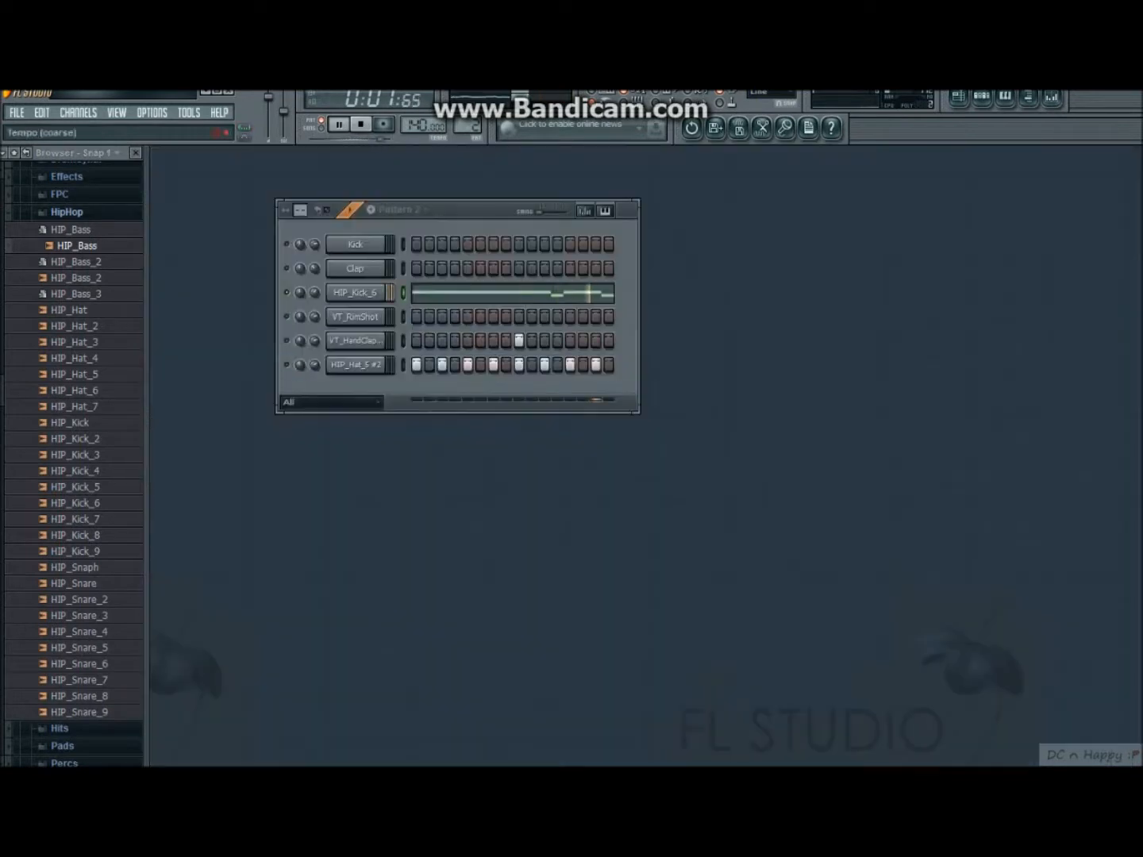
click(361, 124)
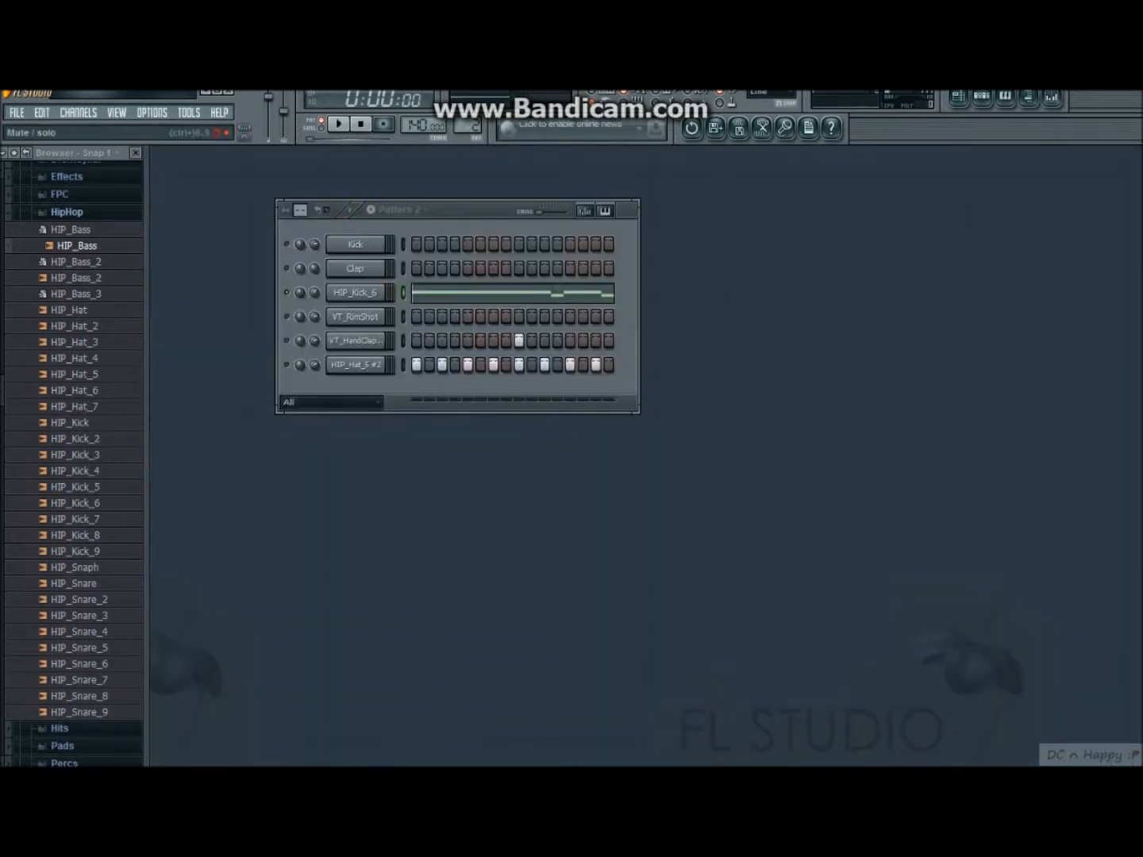
Unsolo the HIP_Kick_6 channel and play Pattern 2 with all channels active.
right_click(286, 292)
click(309, 294)
key(space)
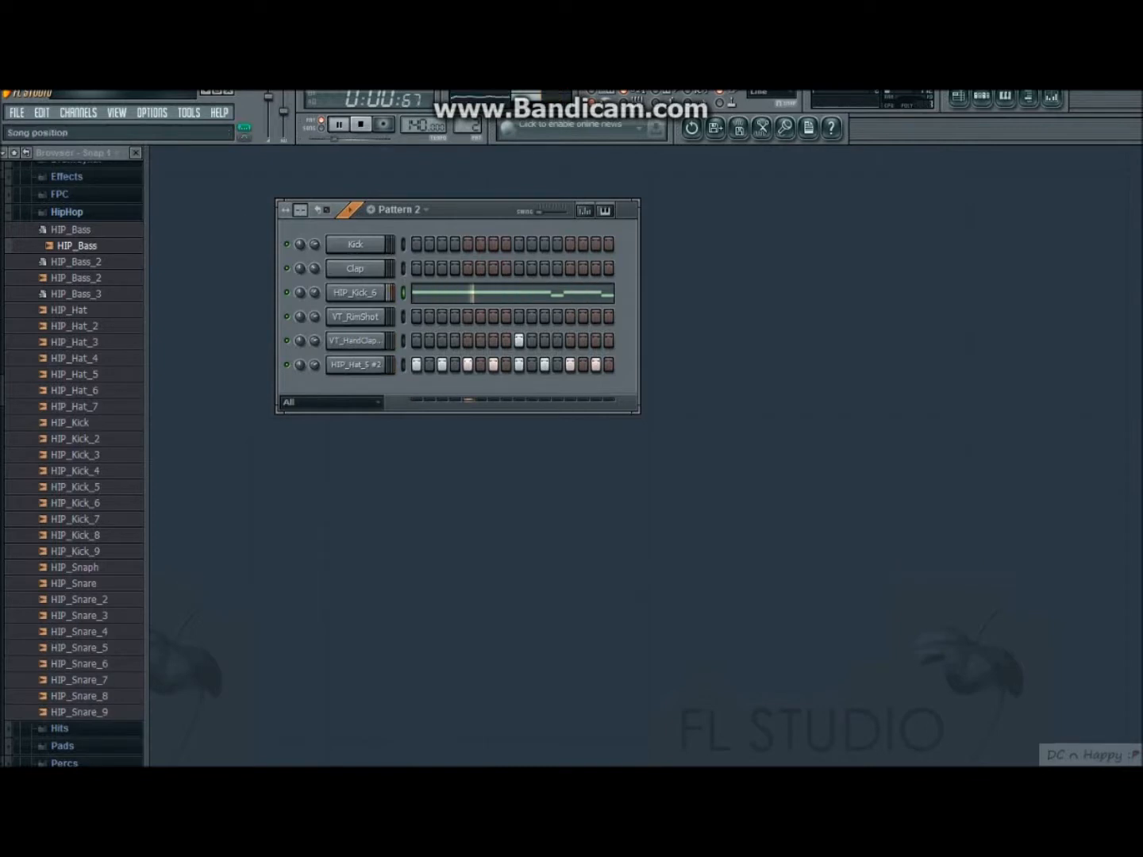
Switch to Pattern 3 and preview the HIP_Bass, HIP_Hat, HIP_Hat_2 and HIP_Hat_4 samples in the HipHop folder.
key(space)
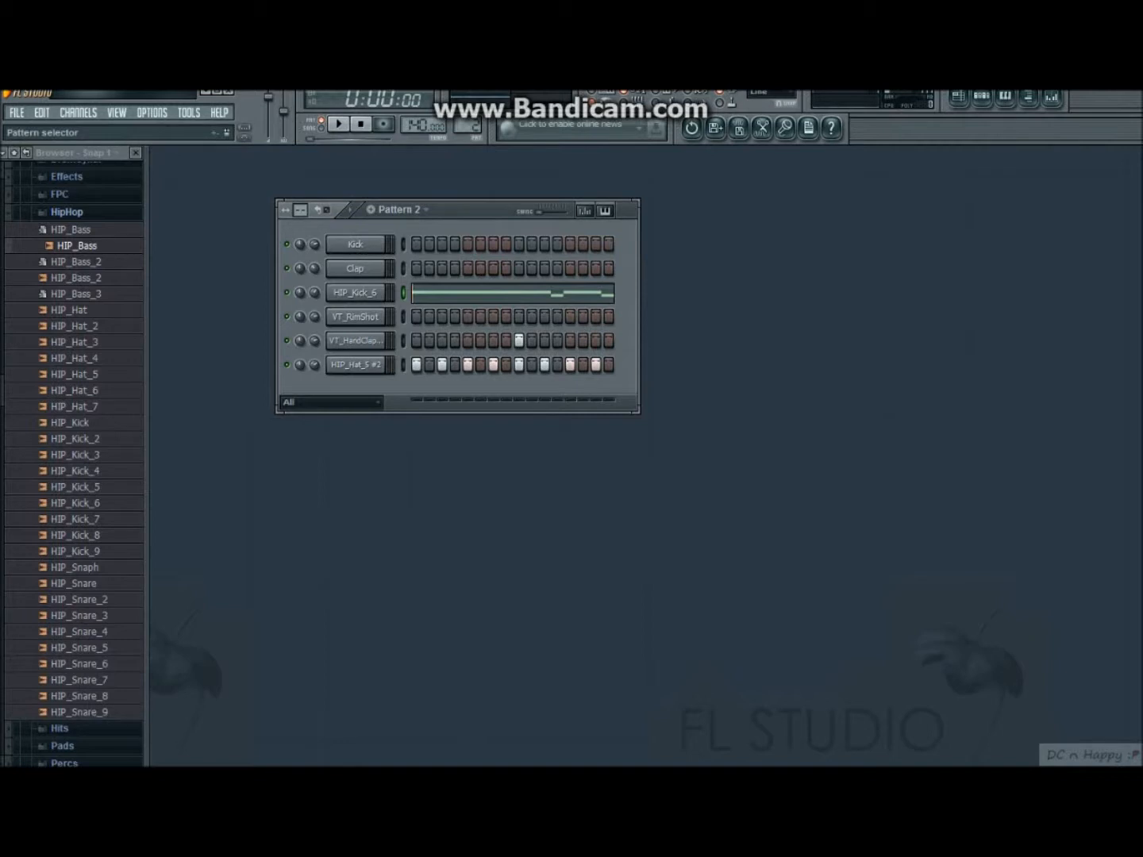
key(plus)
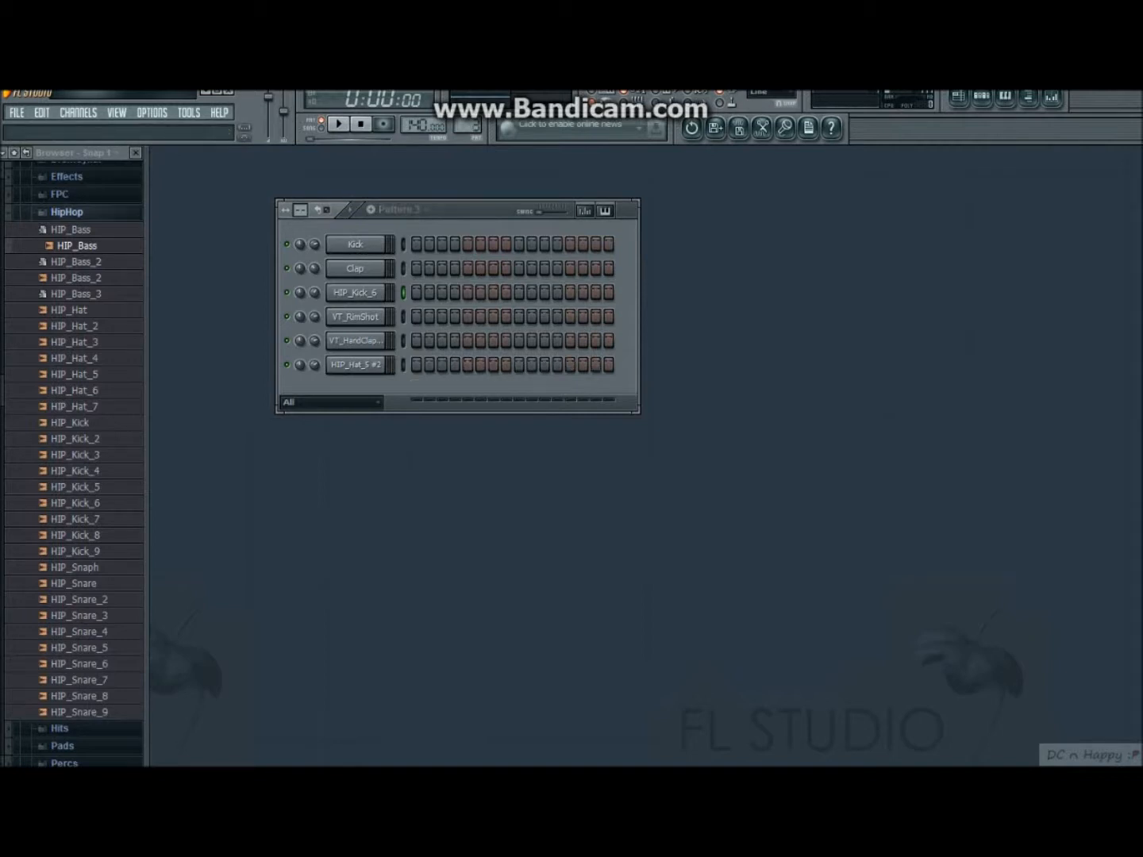
click(67, 212)
click(67, 212)
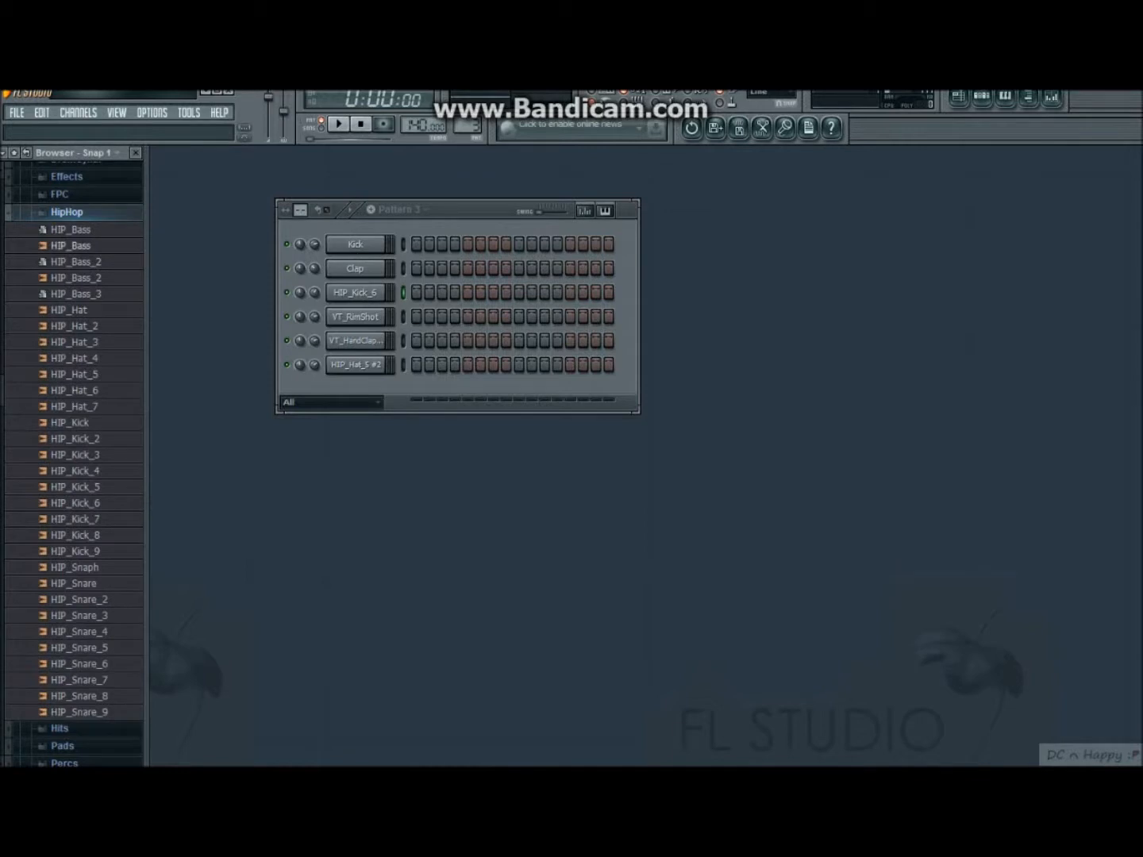
click(72, 246)
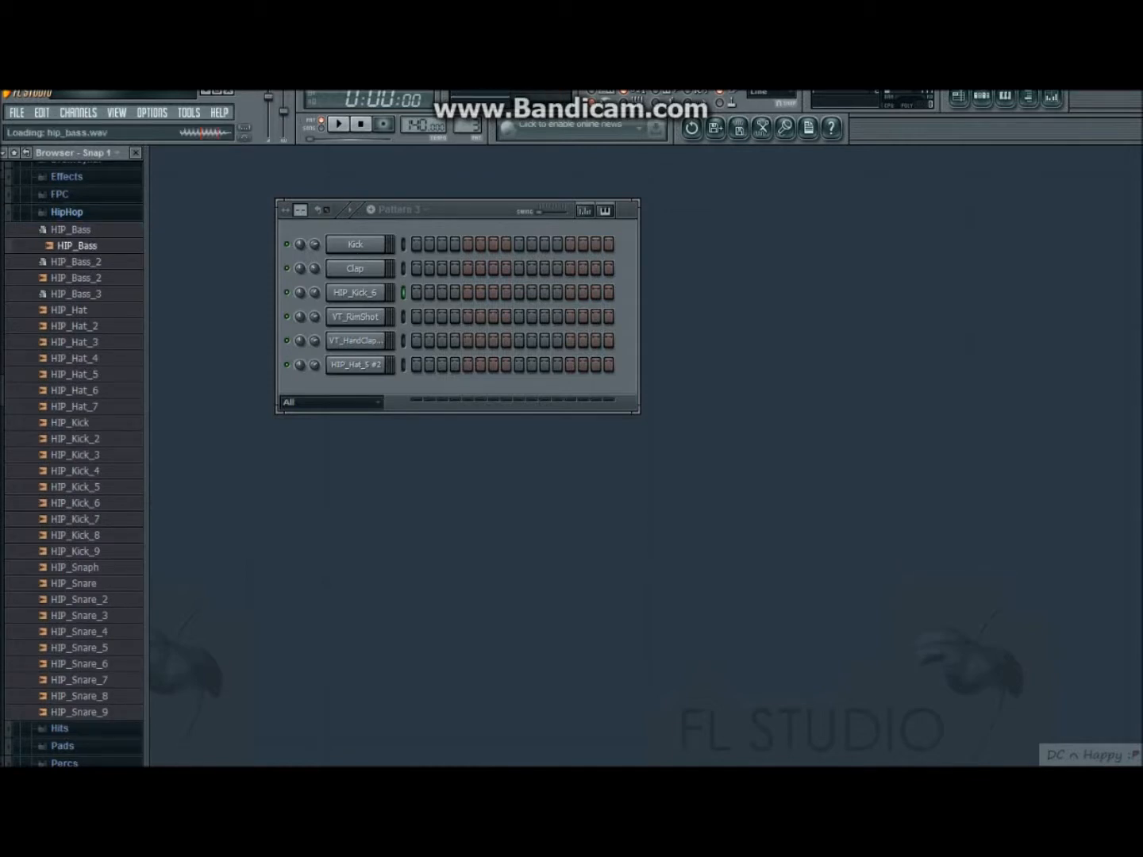
click(77, 246)
click(75, 310)
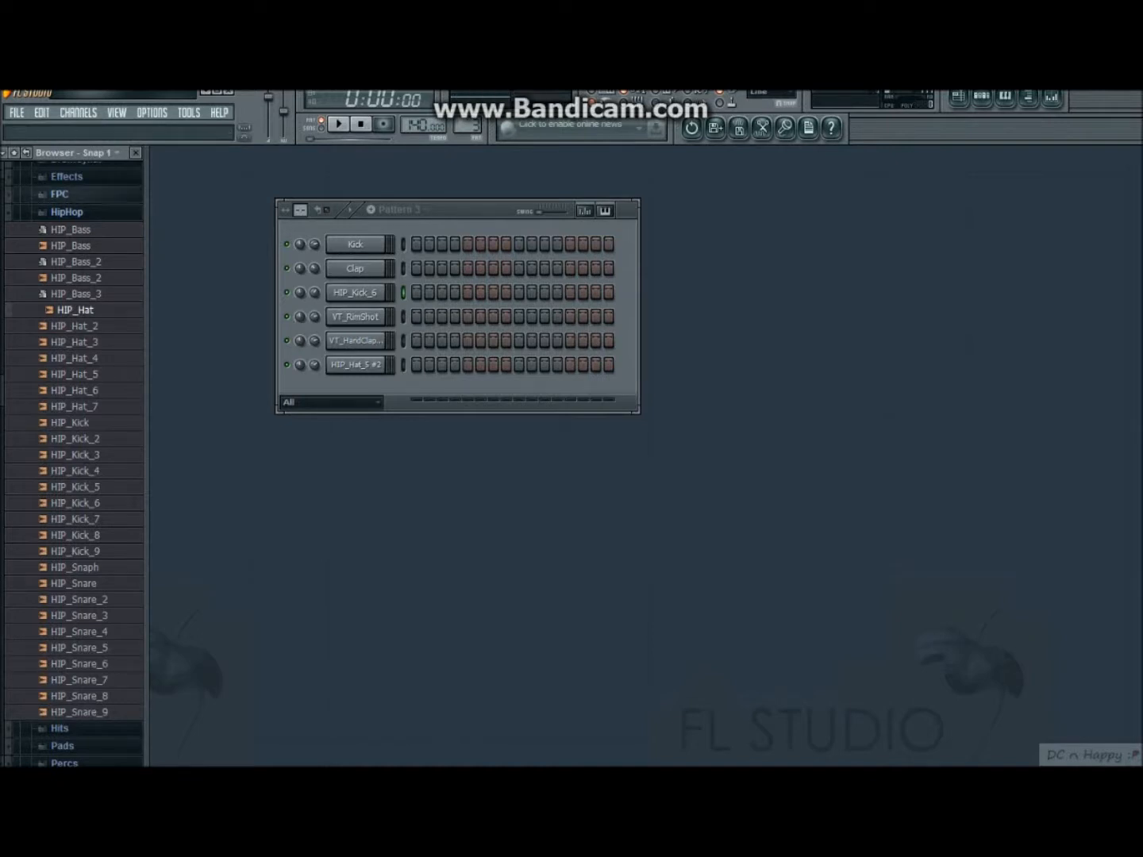
click(81, 327)
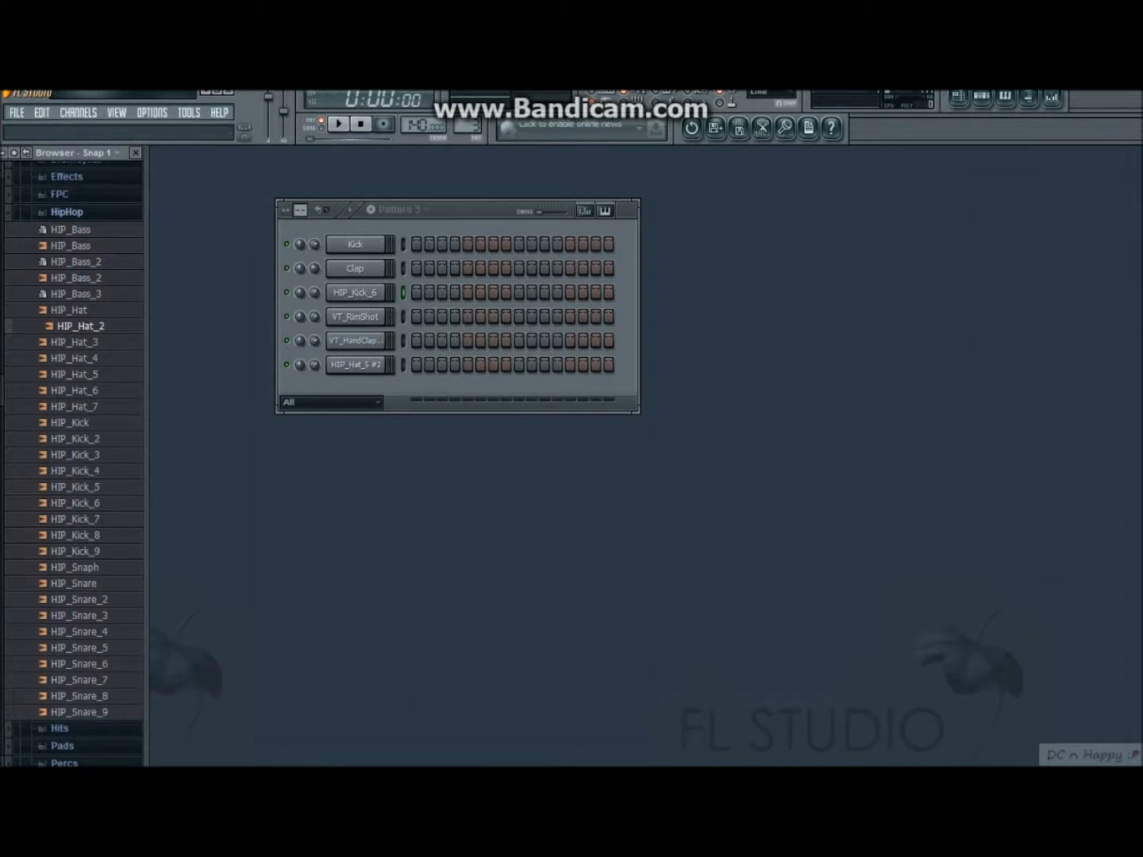
click(80, 359)
click(80, 359)
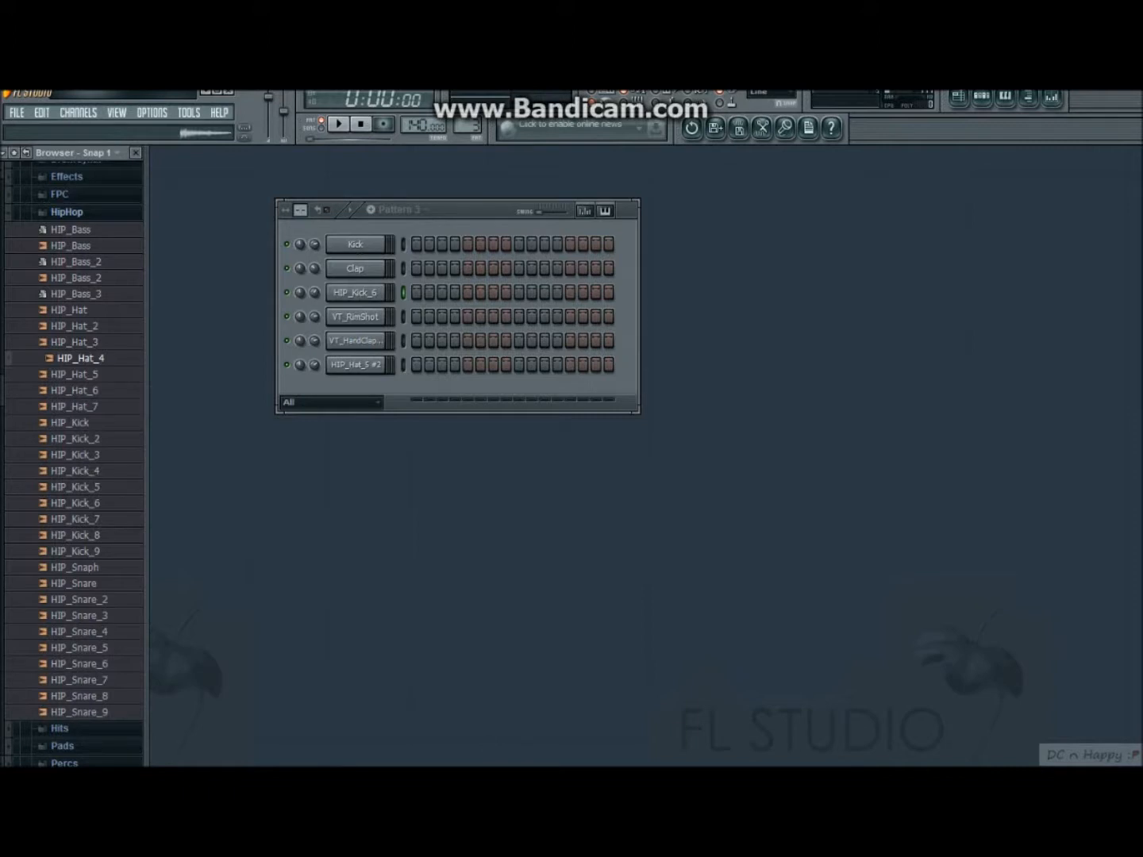
Open the Kick channel's settings, preview its sample from the waveform, and close the settings.
click(355, 244)
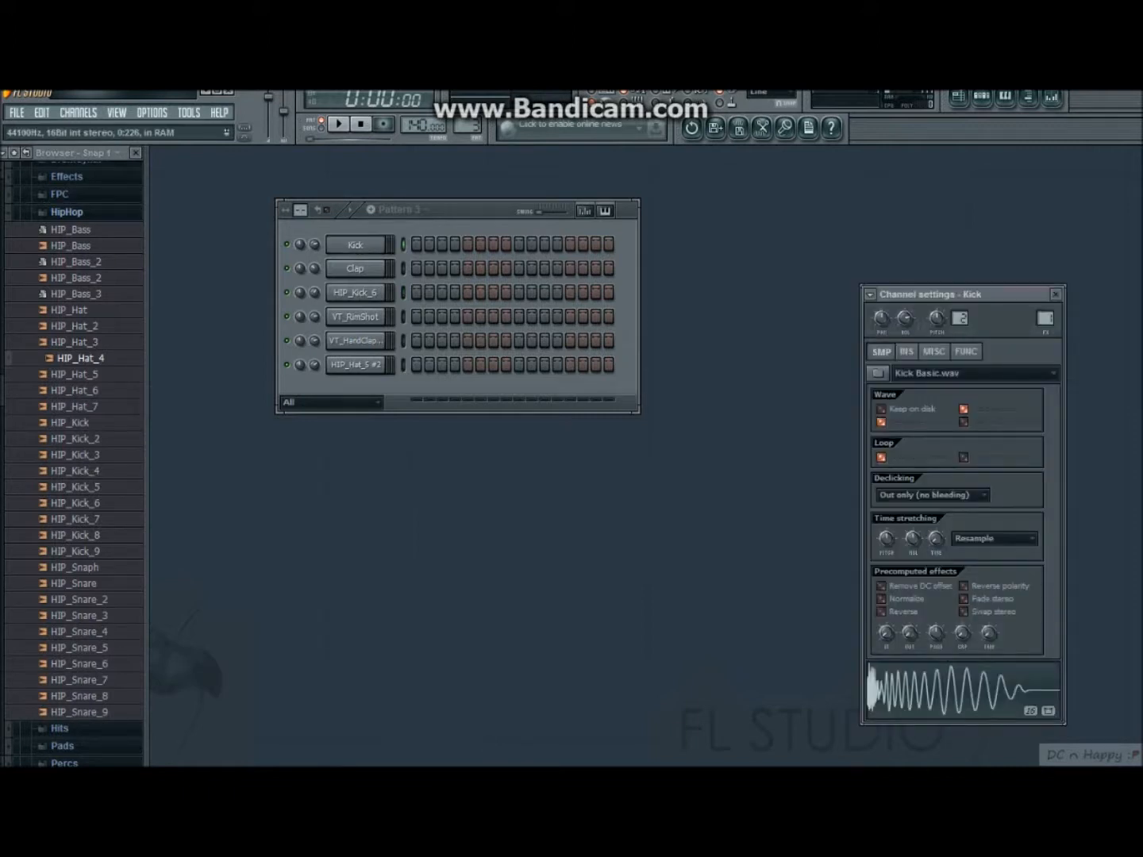
click(963, 690)
click(962, 691)
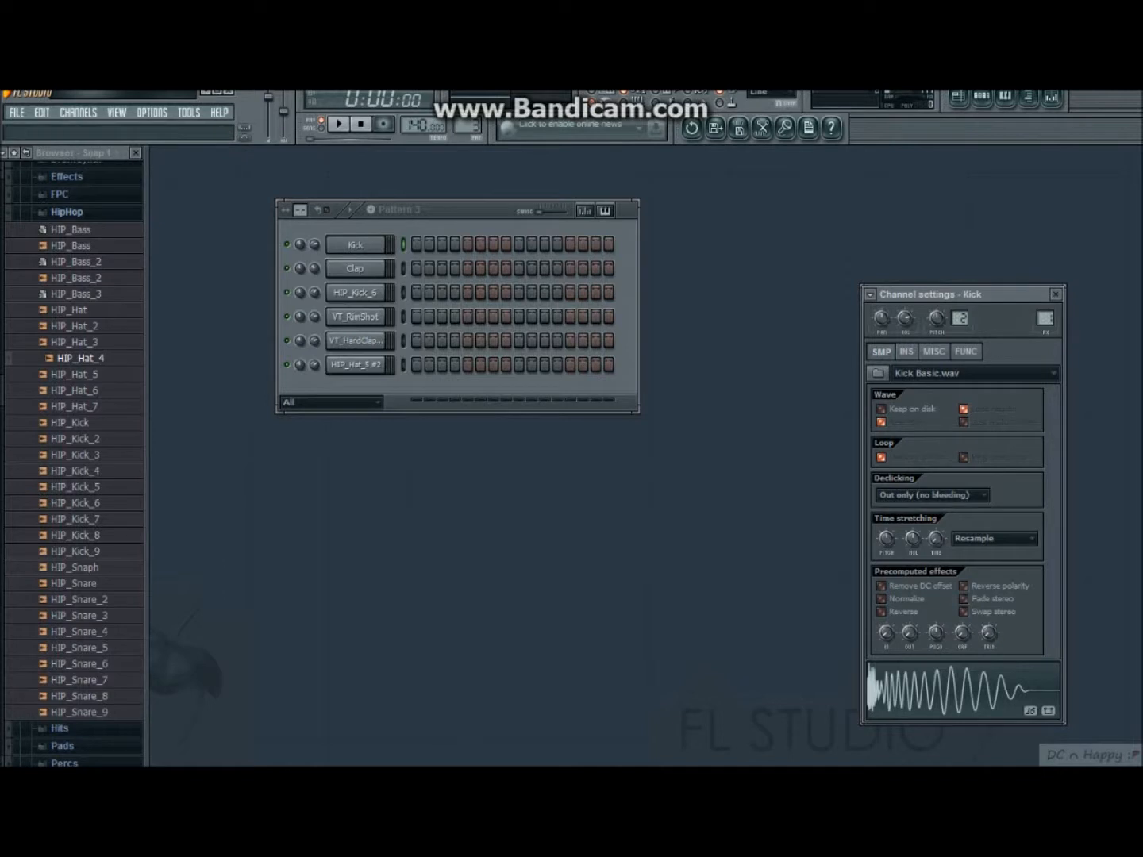
click(1056, 294)
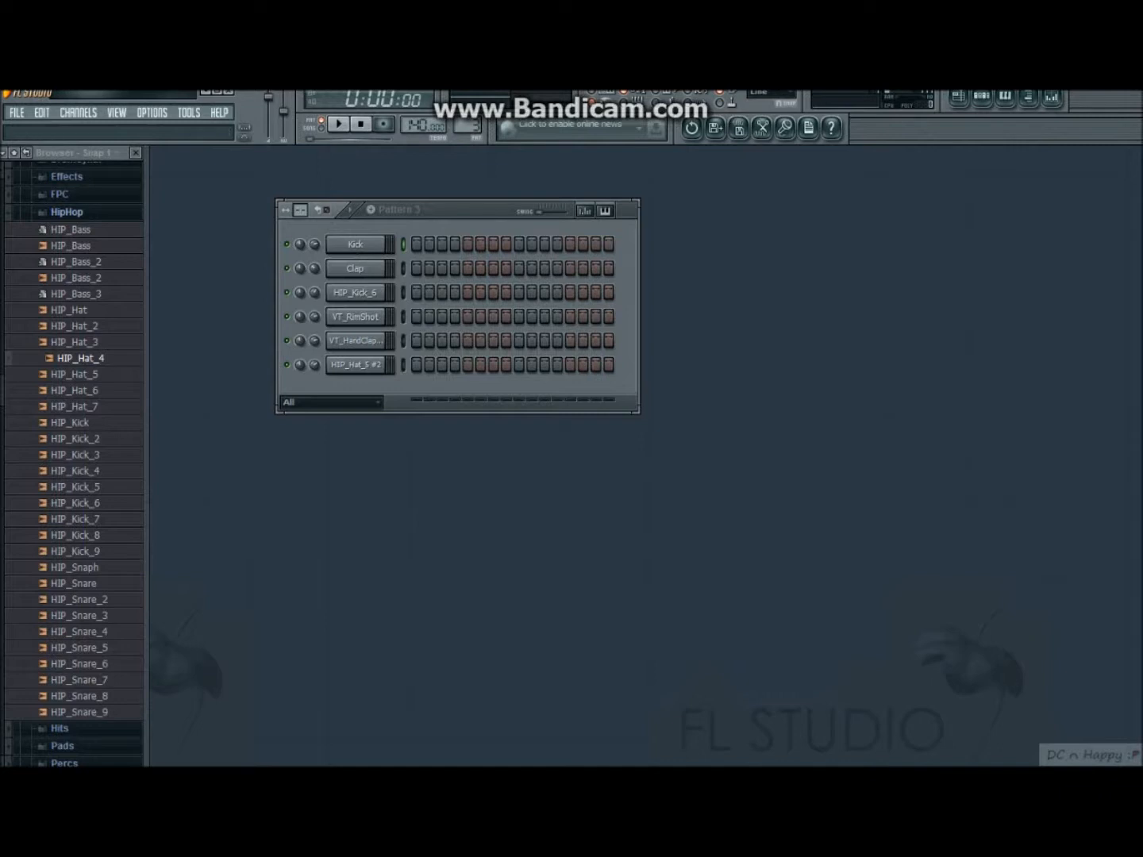
Collapse the HipHop and Vintage folders and add String patch 1 from the Strings folder as a new channel.
click(67, 212)
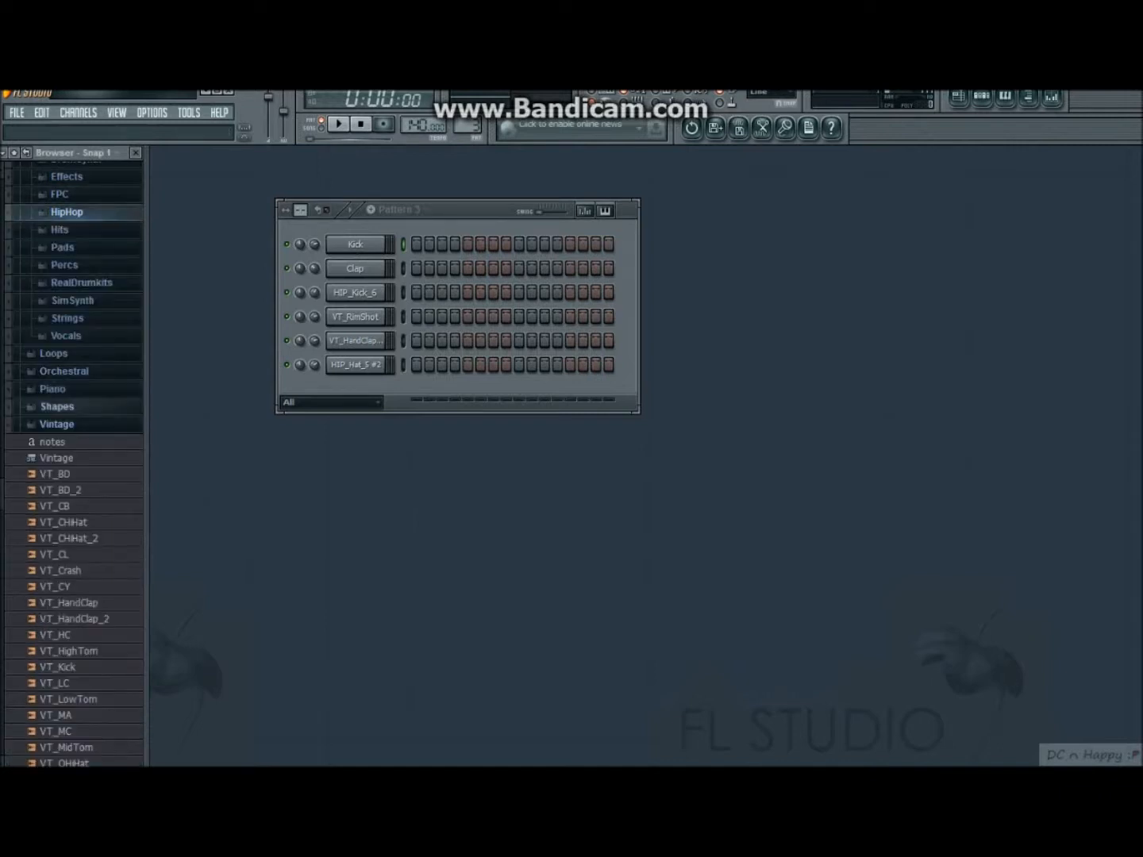
click(57, 425)
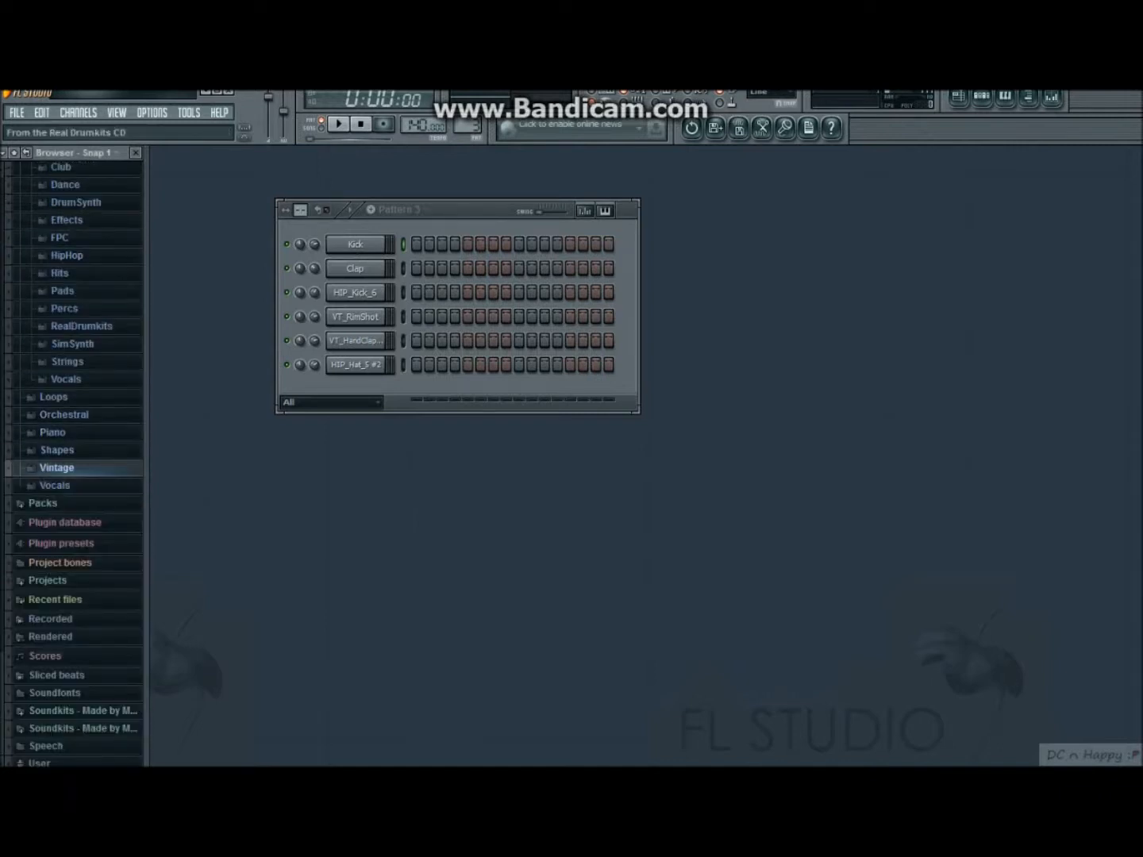
click(68, 362)
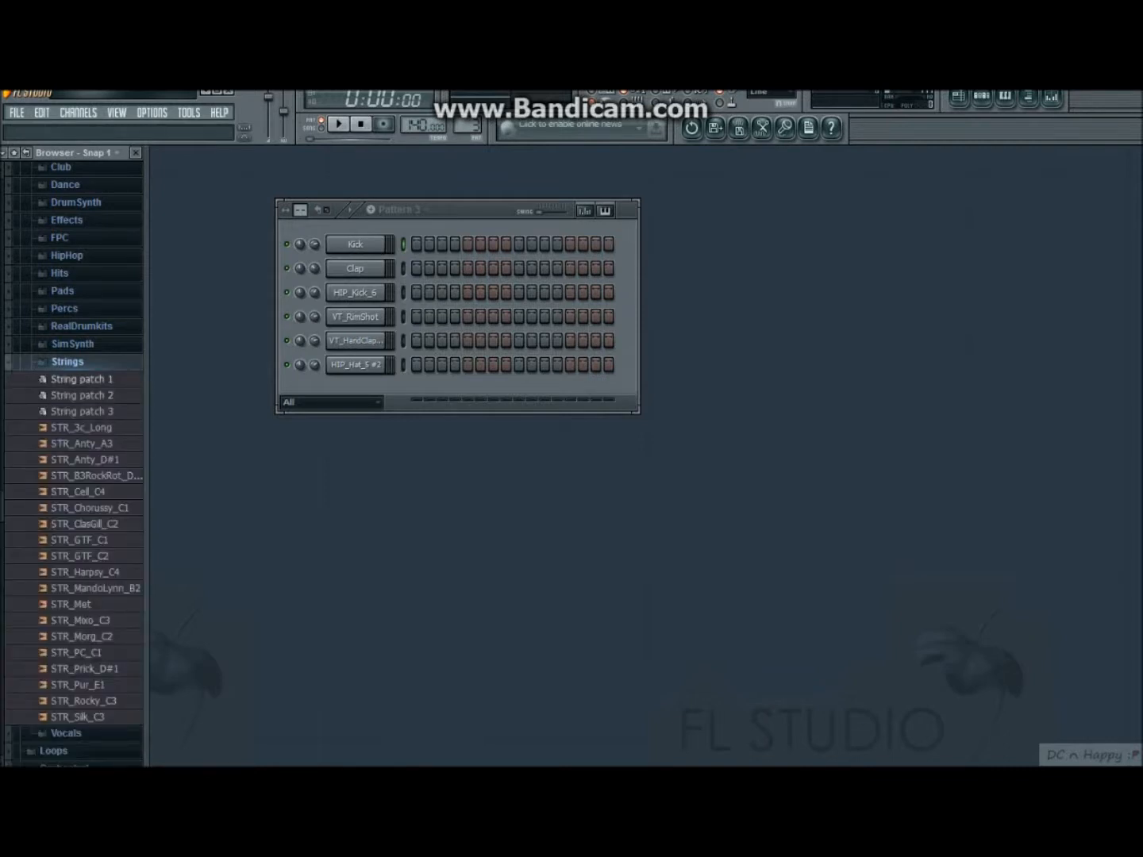
drag(79, 380, 301, 407)
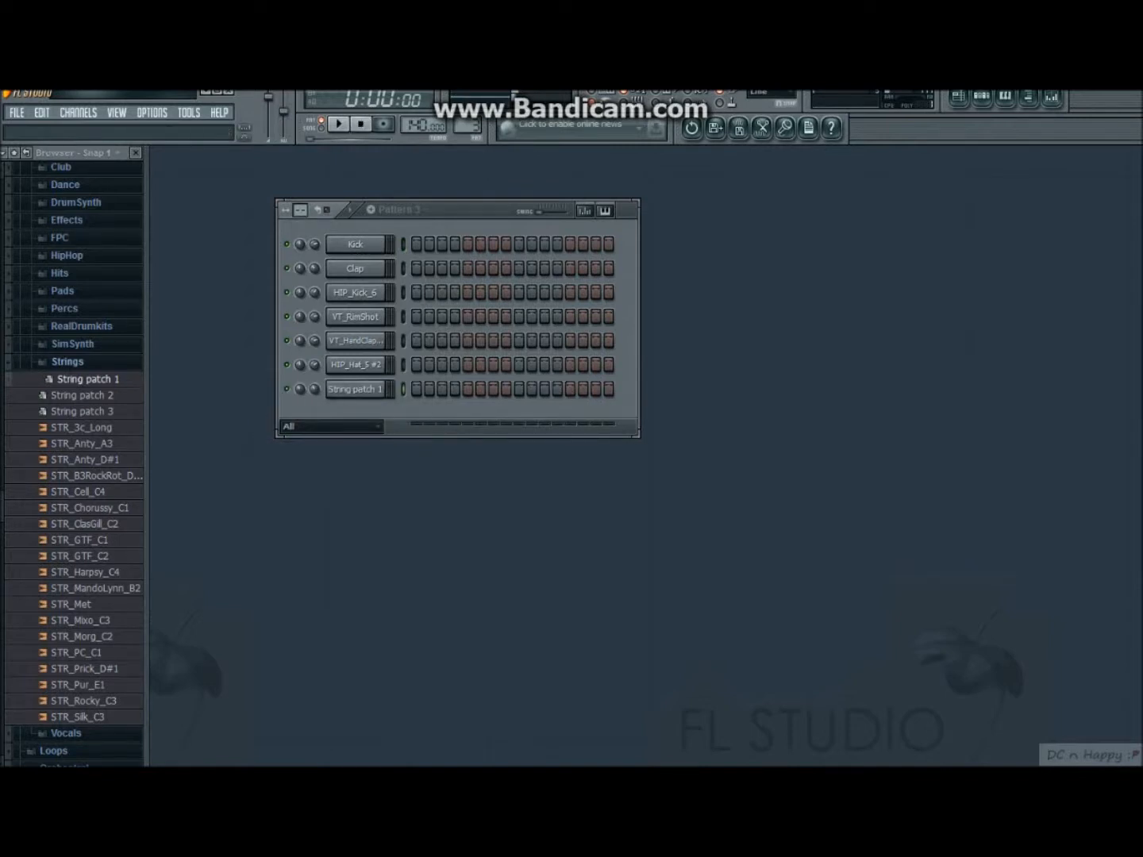
Preview String patch 2 and String patch 1 from the Strings folder.
click(83, 396)
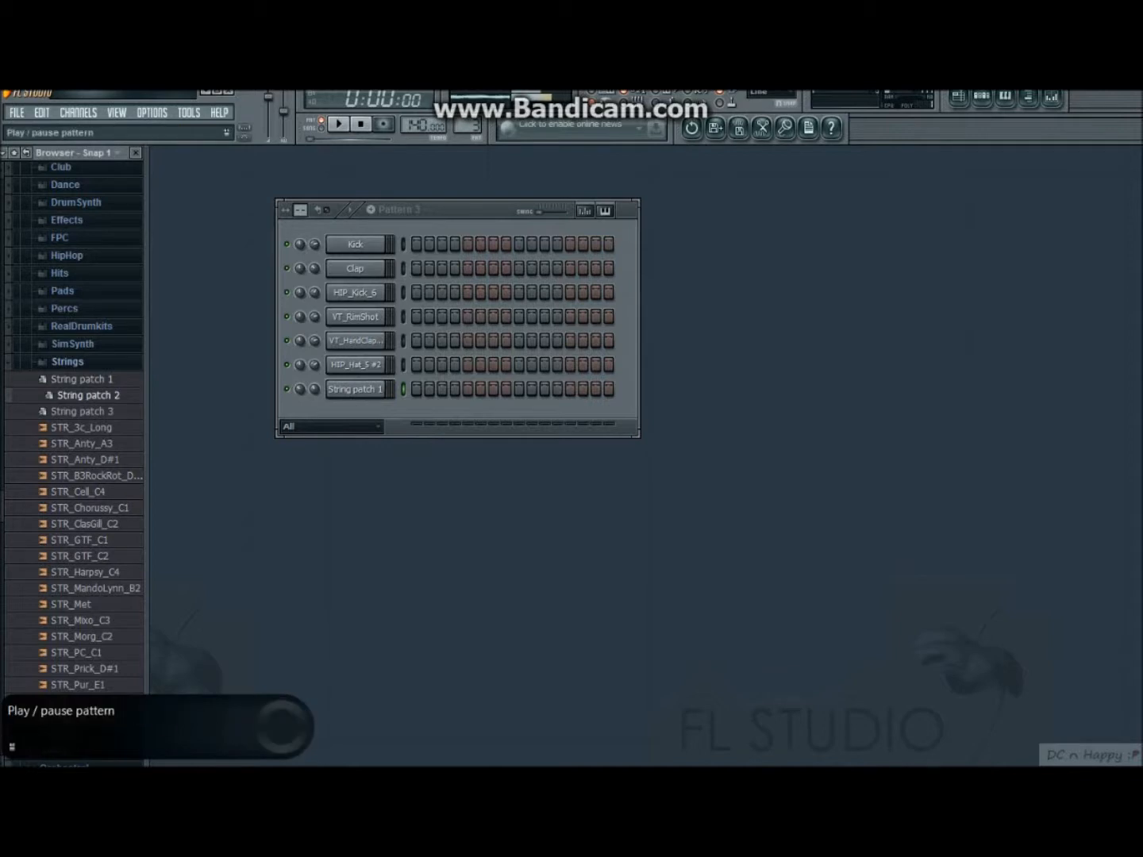
click(82, 379)
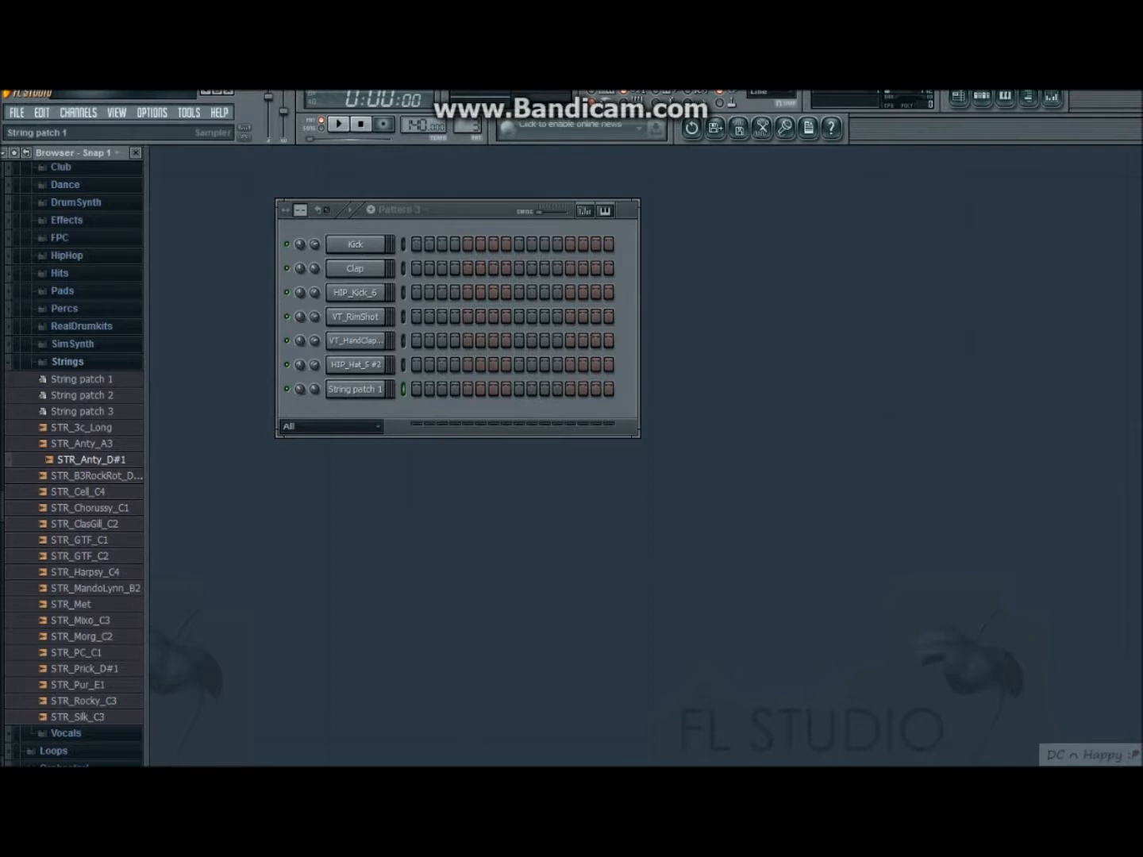
right_click(384, 388)
click(86, 380)
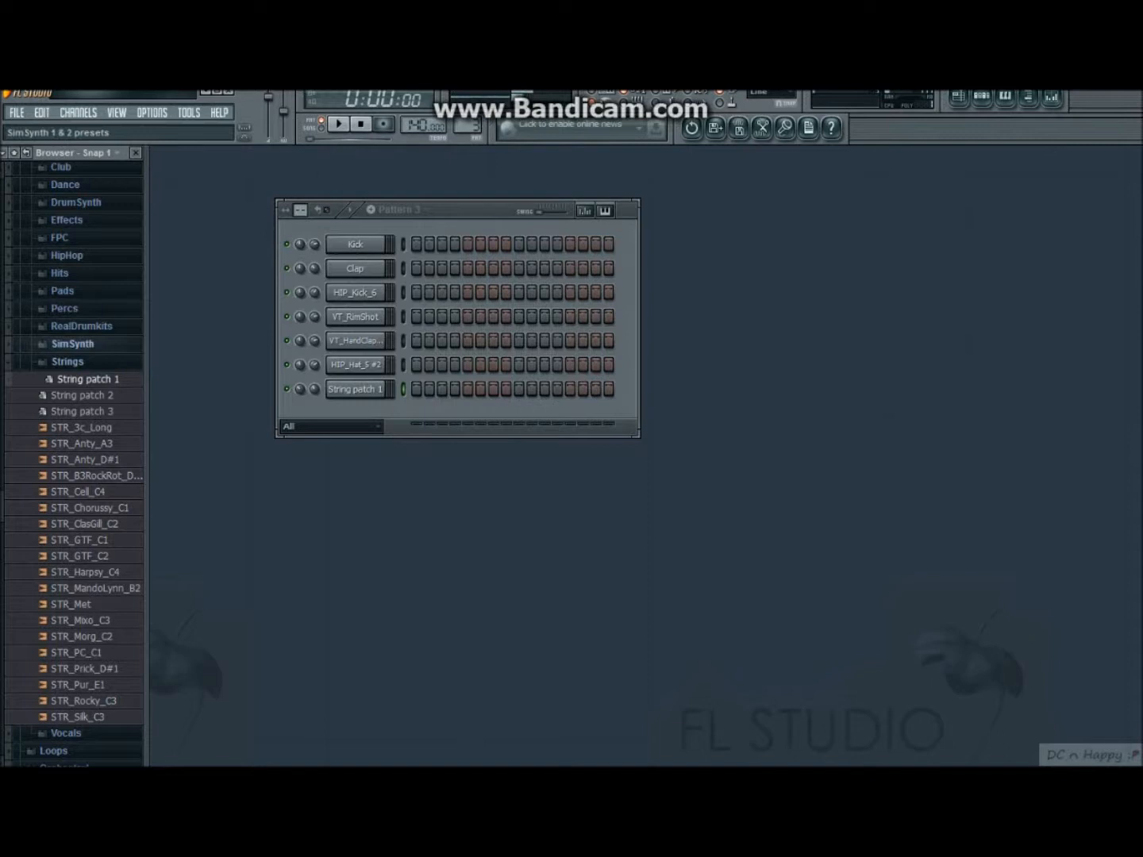
Add Strings marc and Concerto Cello from Rap Kit 2 in the Soundkits' Rap Kits folder as new channels.
click(68, 362)
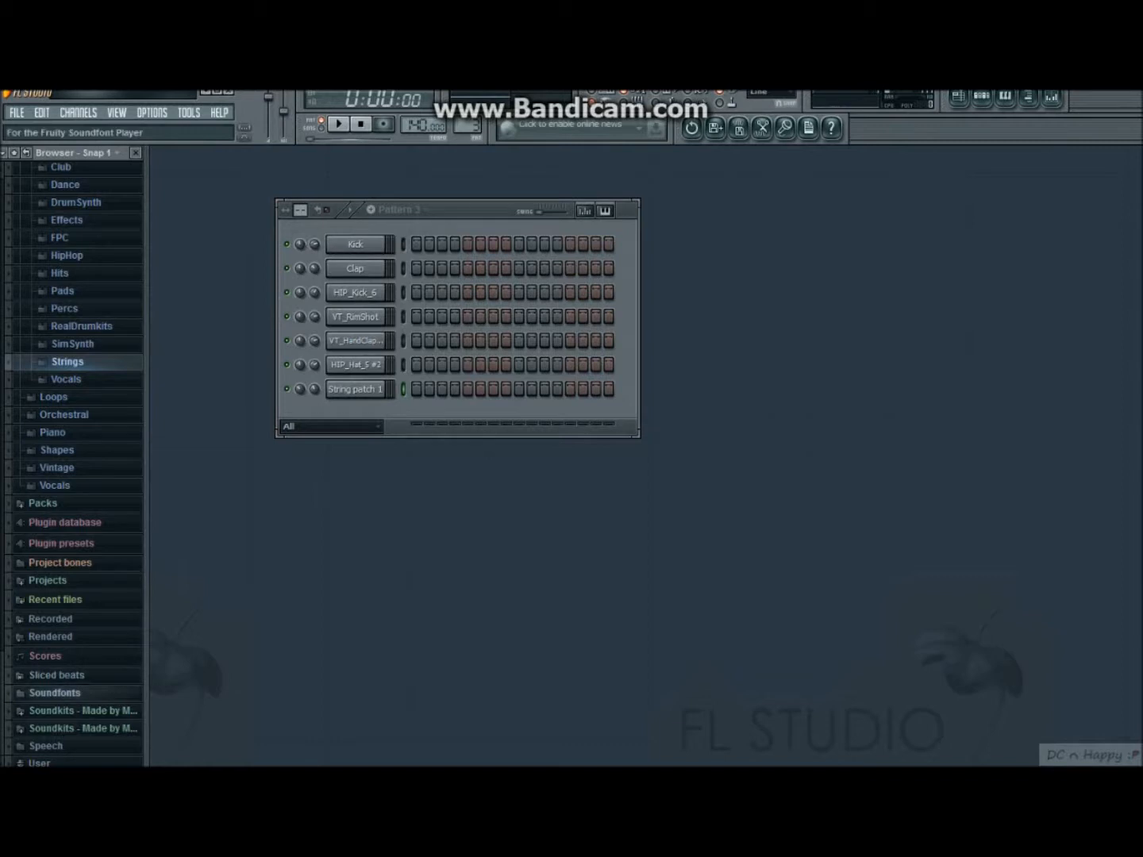
click(83, 711)
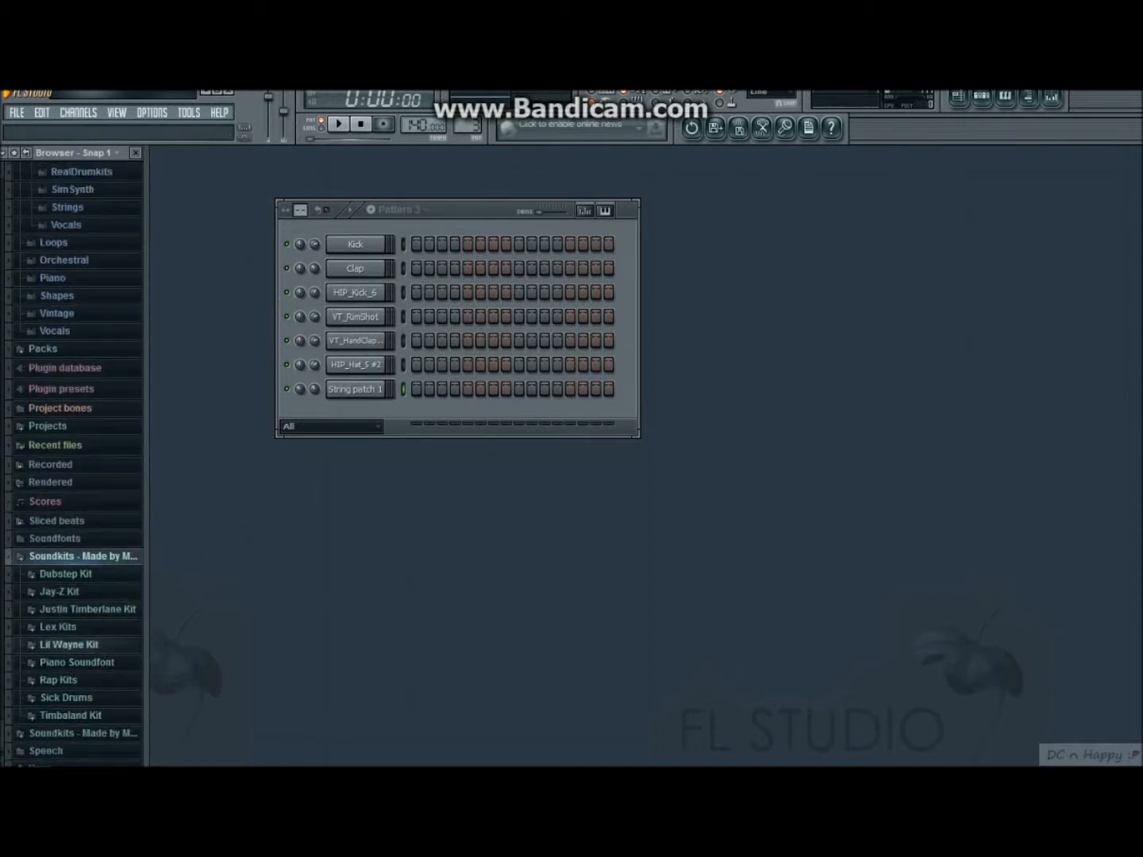
click(58, 679)
click(71, 662)
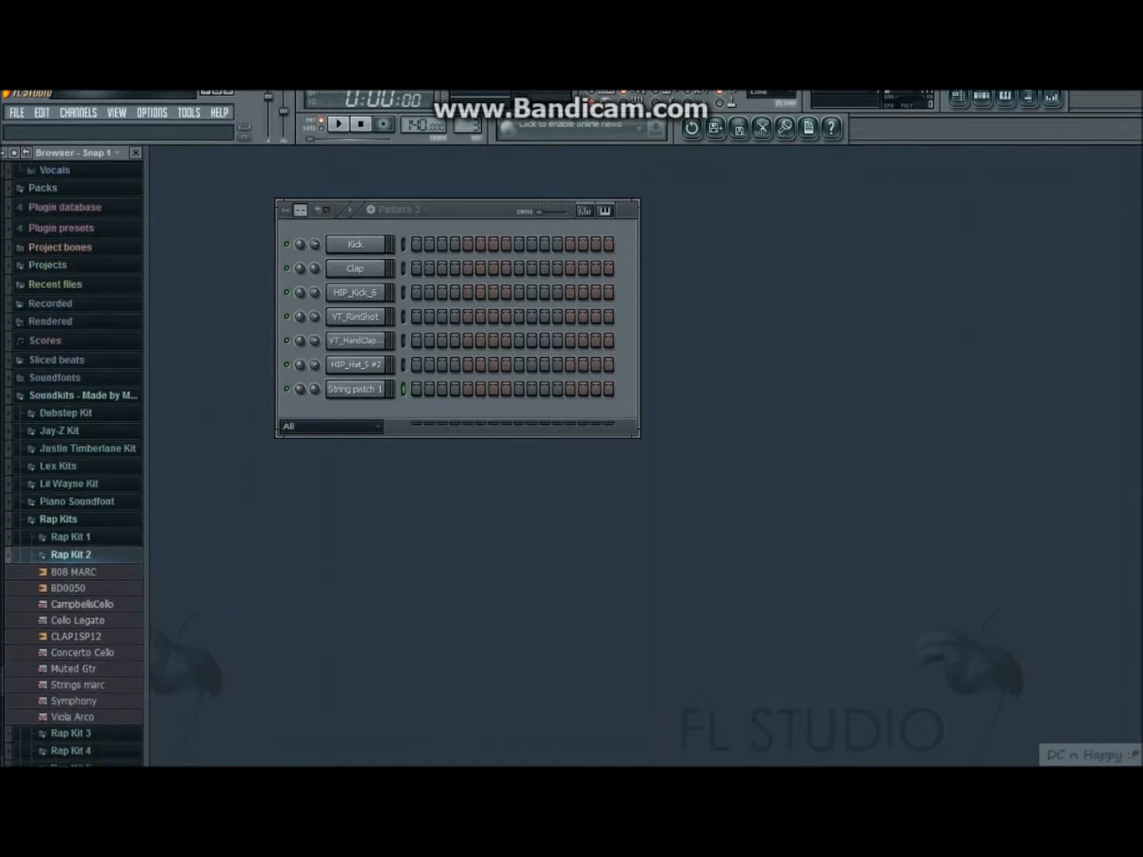
drag(77, 685, 310, 452)
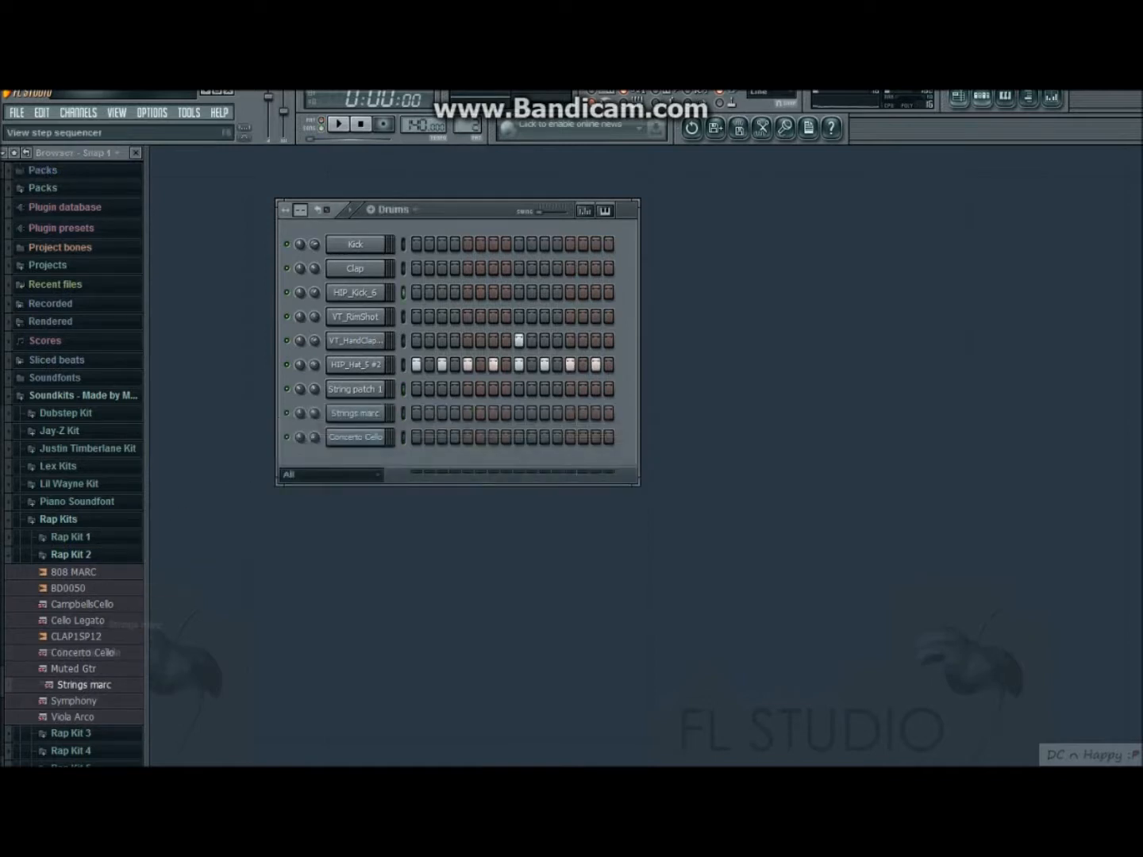
click(82, 653)
Show the Playlist with the step sequencer over it, and briefly play the arrangement.
click(958, 96)
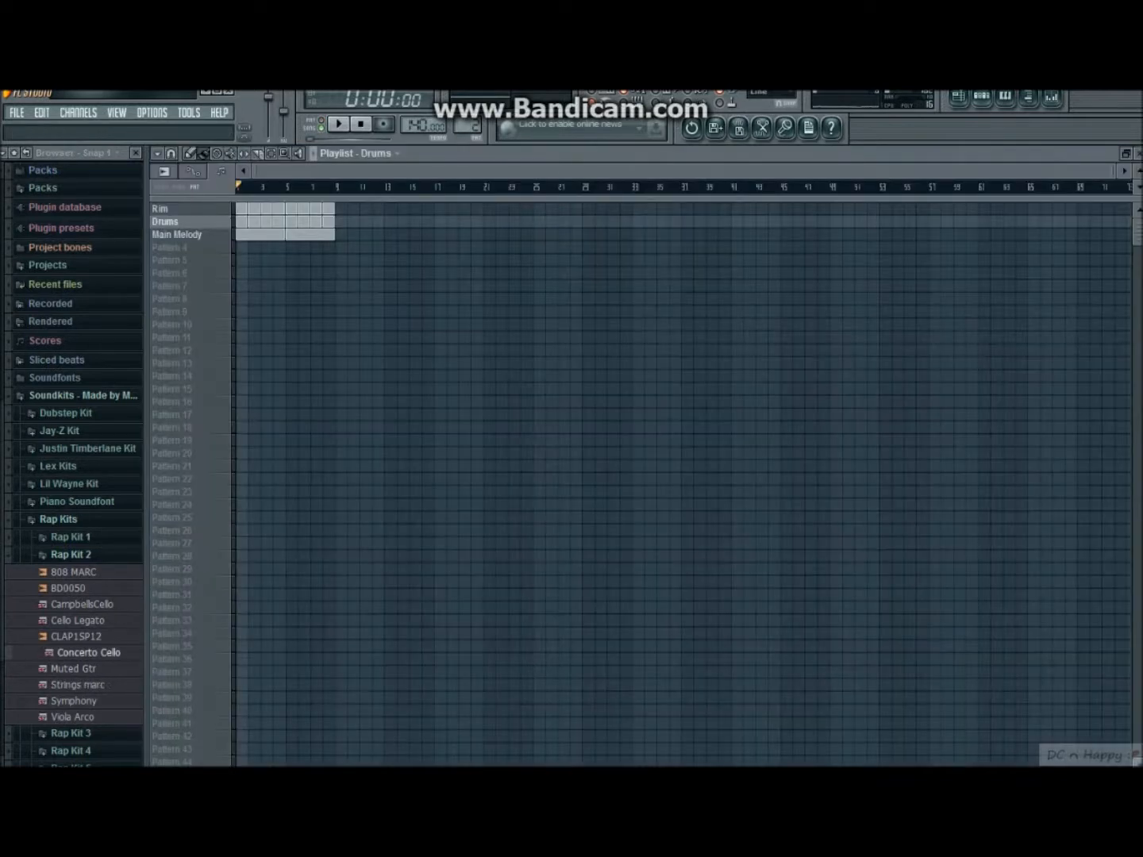
click(982, 96)
key(space)
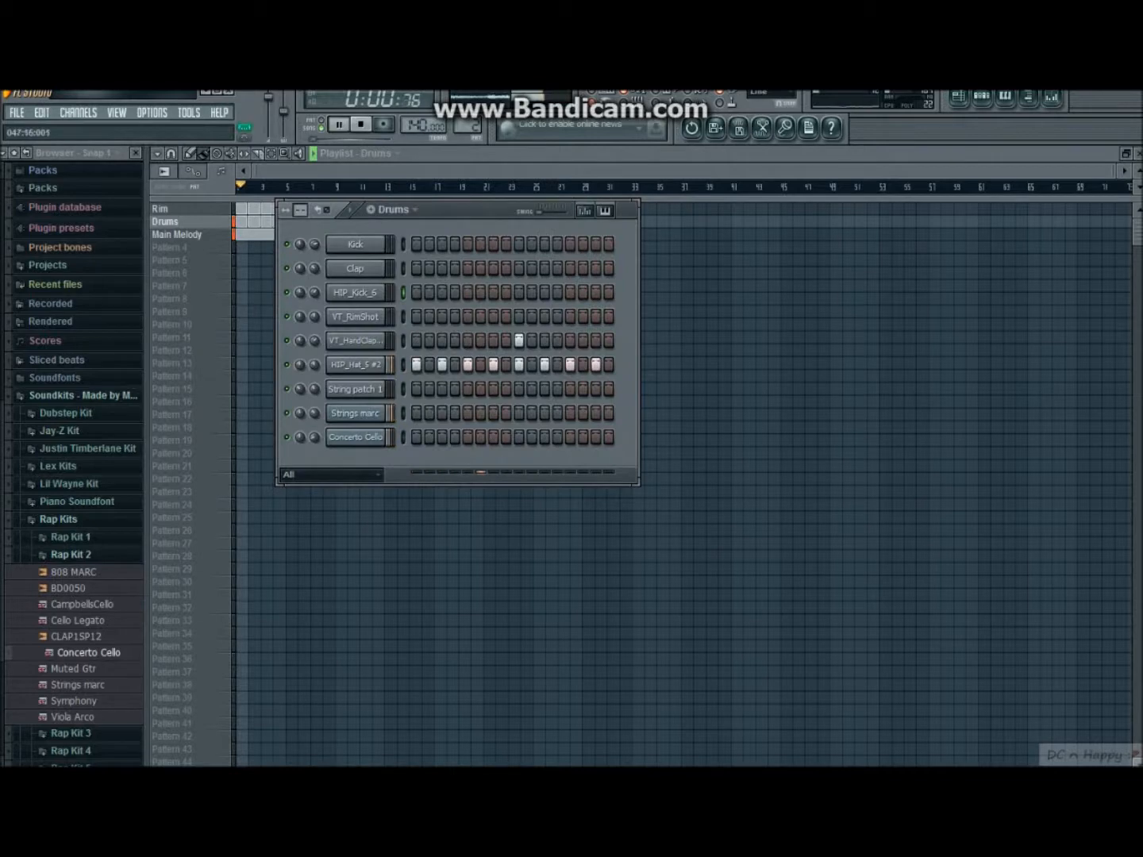
key(space)
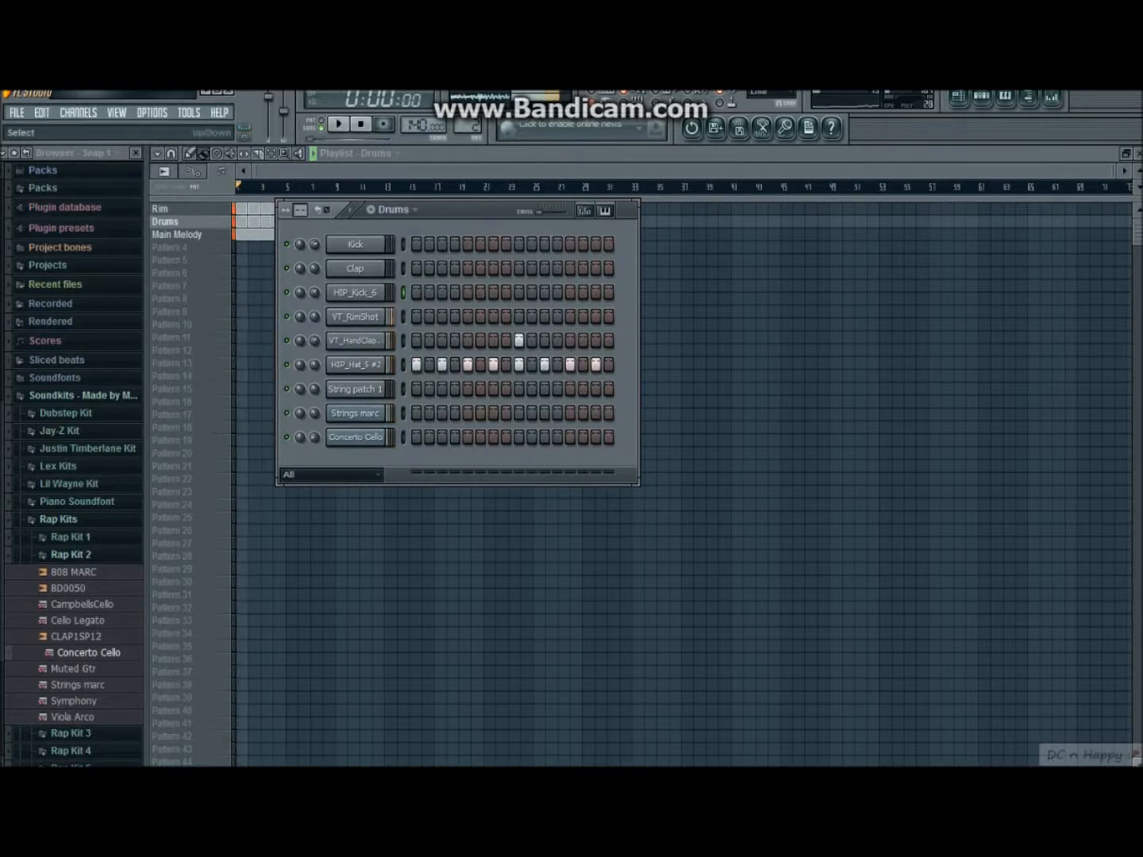
Add HIP_Kick_6 hits on steps 1, 15 and 16 of the Drums pattern while auditioning the arrangement.
click(416, 292)
key(space)
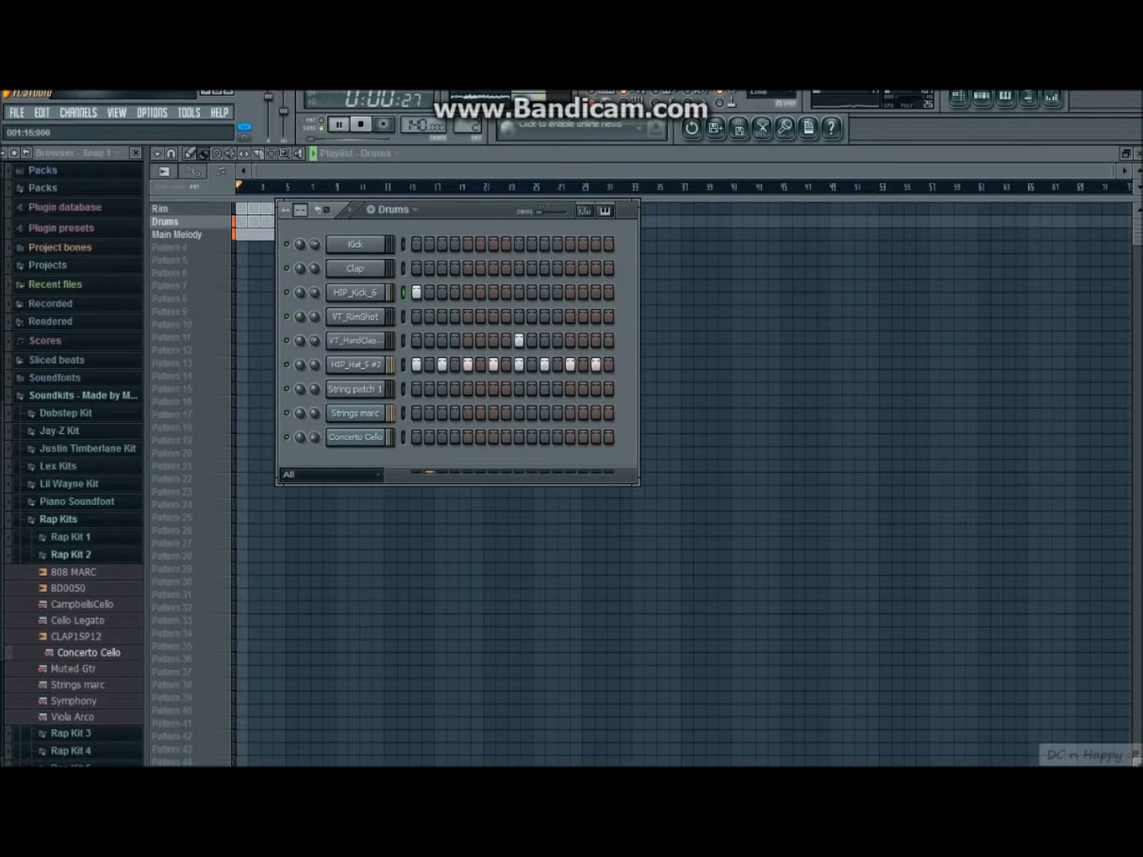
click(595, 292)
click(609, 292)
Collapse the browser folders while the arrangement plays with only the Playlist in view, and stop playback.
key(F6)
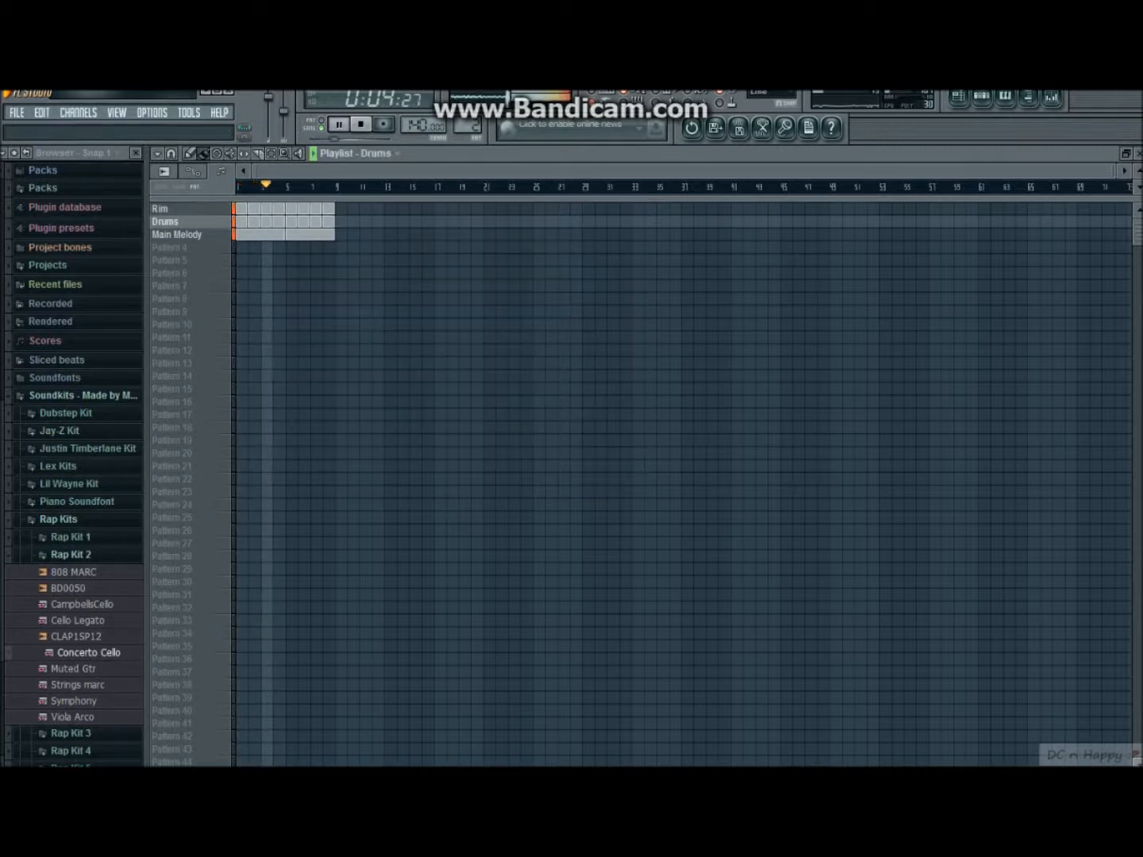
click(15, 152)
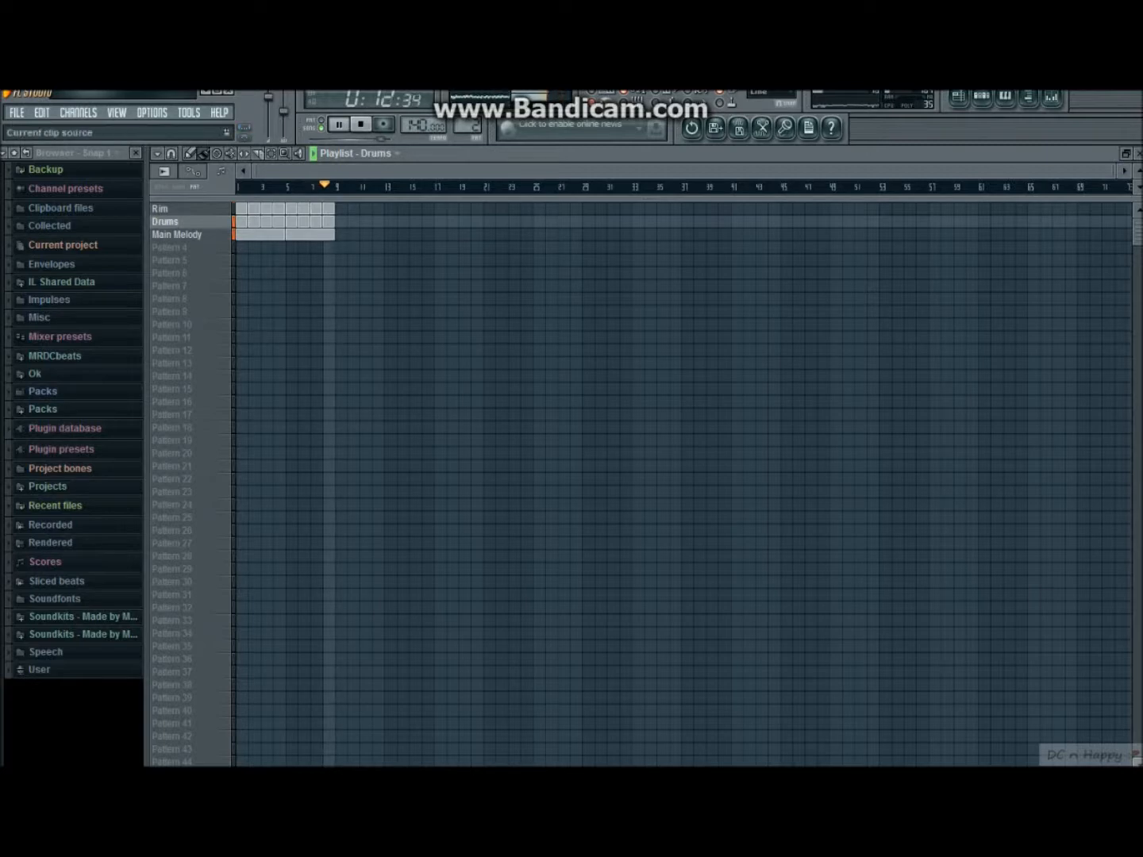
key(space)
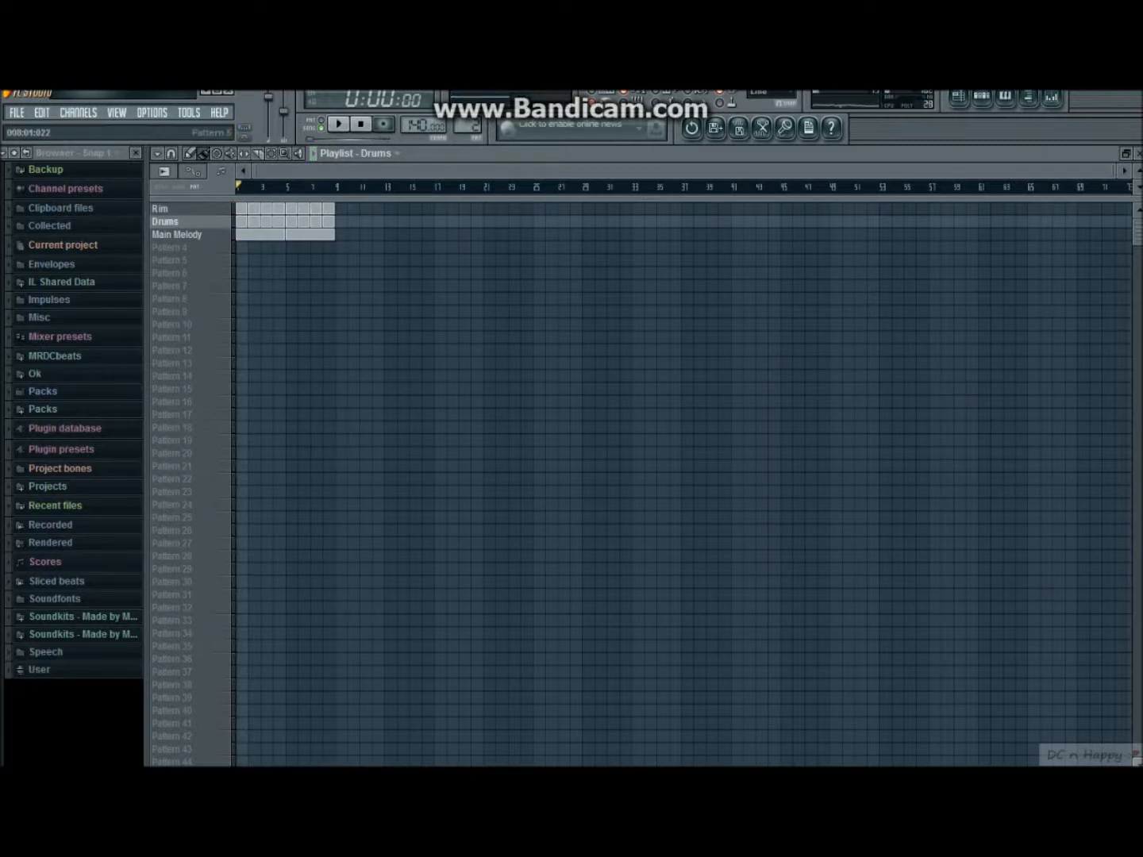
Select the Rim pattern and add a time marker named "Chorus\" at the start of the Playlist.
click(160, 208)
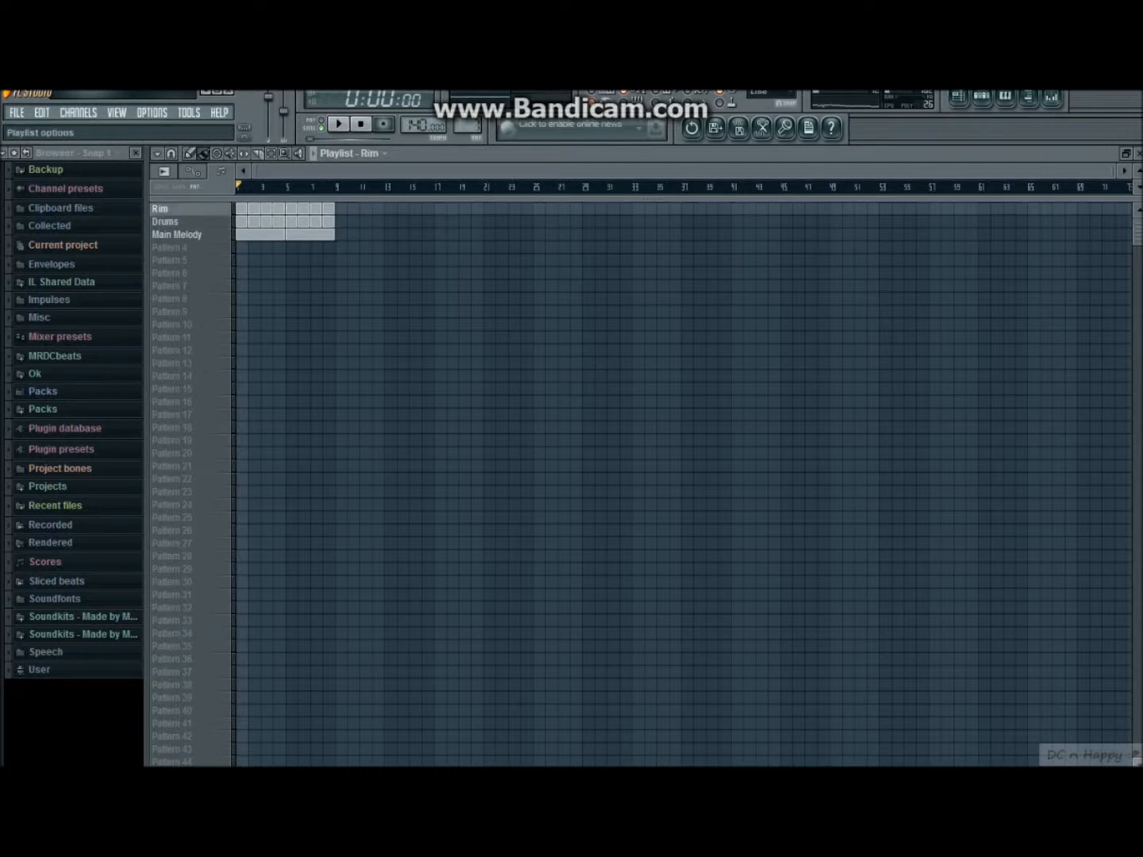
click(158, 153)
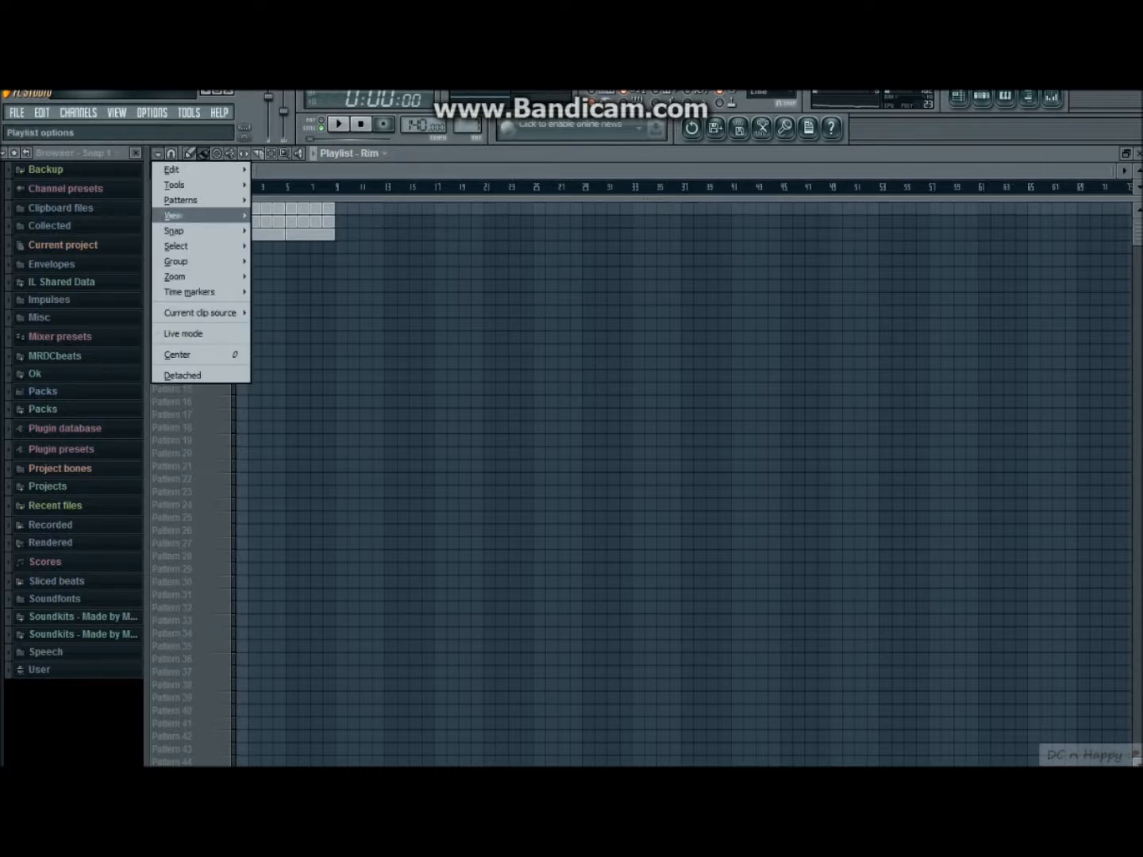
mouse_move(190, 293)
click(284, 292)
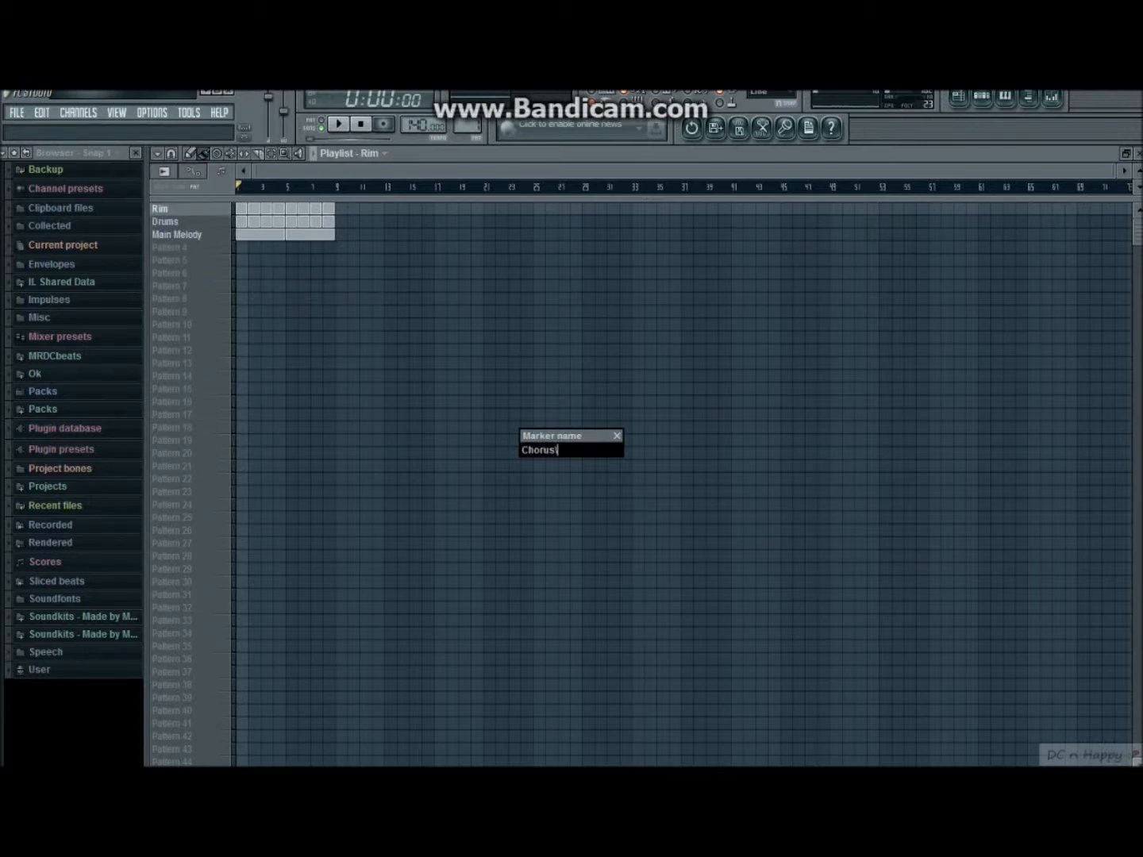
text(Chorus\)
key(Return)
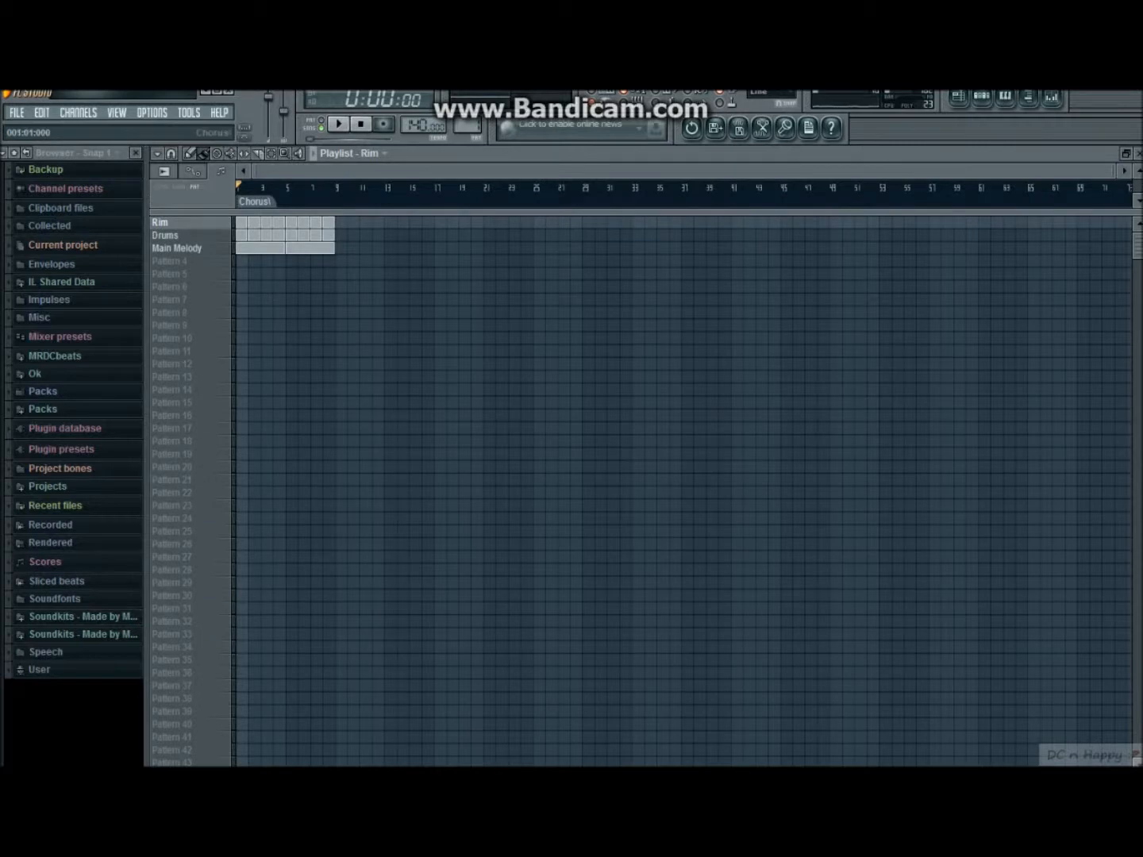
Add a second Playlist time marker named "Verse 1".
click(158, 153)
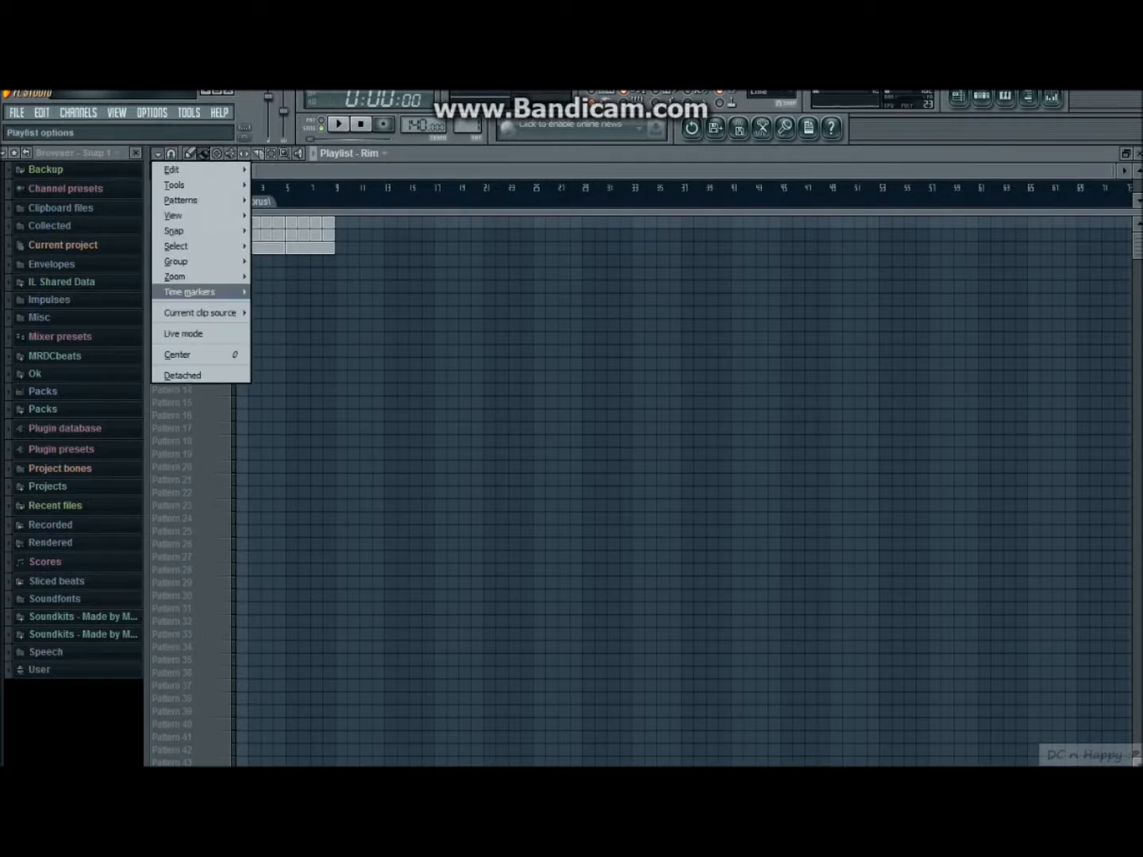
mouse_move(199, 293)
click(284, 293)
text(Verse 1)
key(Return)
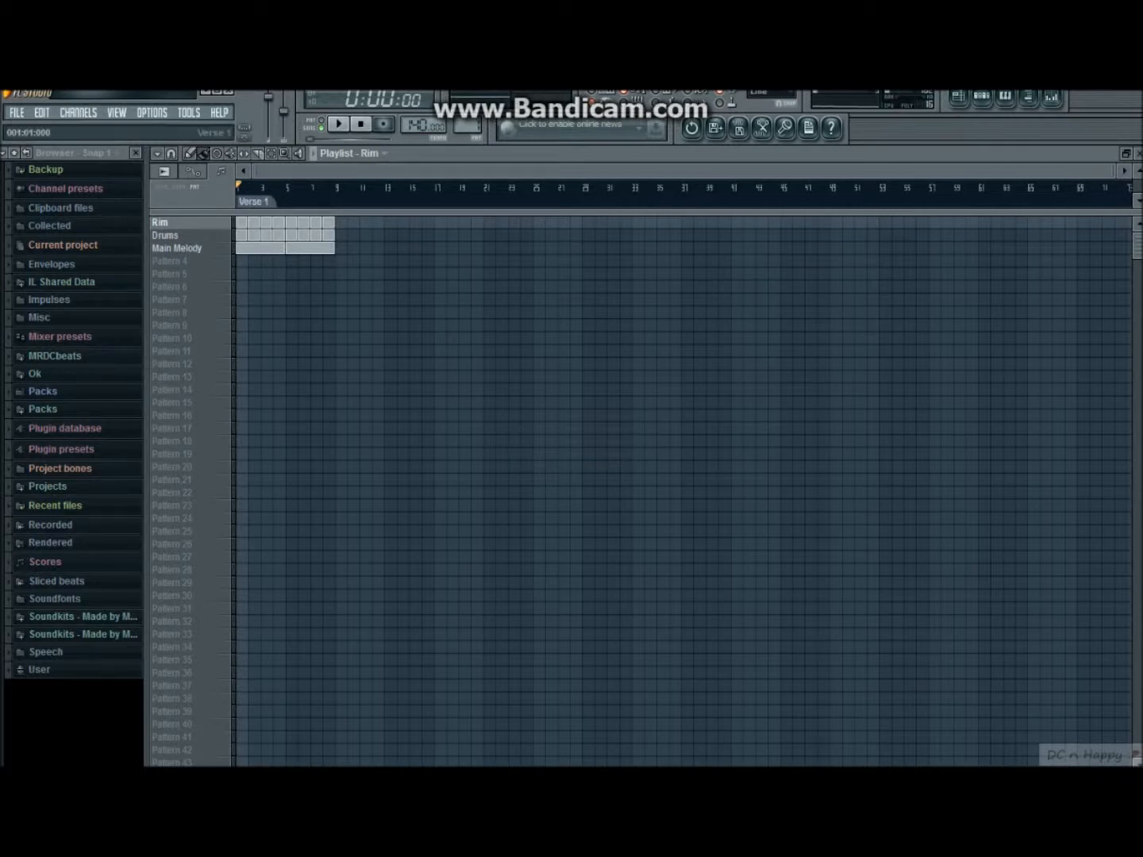
Move the Verse 1 marker to bar 9, where the arranged clips end, and briefly play the arrangement.
mouse_move(254, 202)
mouse_down()
mouse_move(364, 202)
mouse_move(352, 201)
mouse_up()
key(space)
key(space)
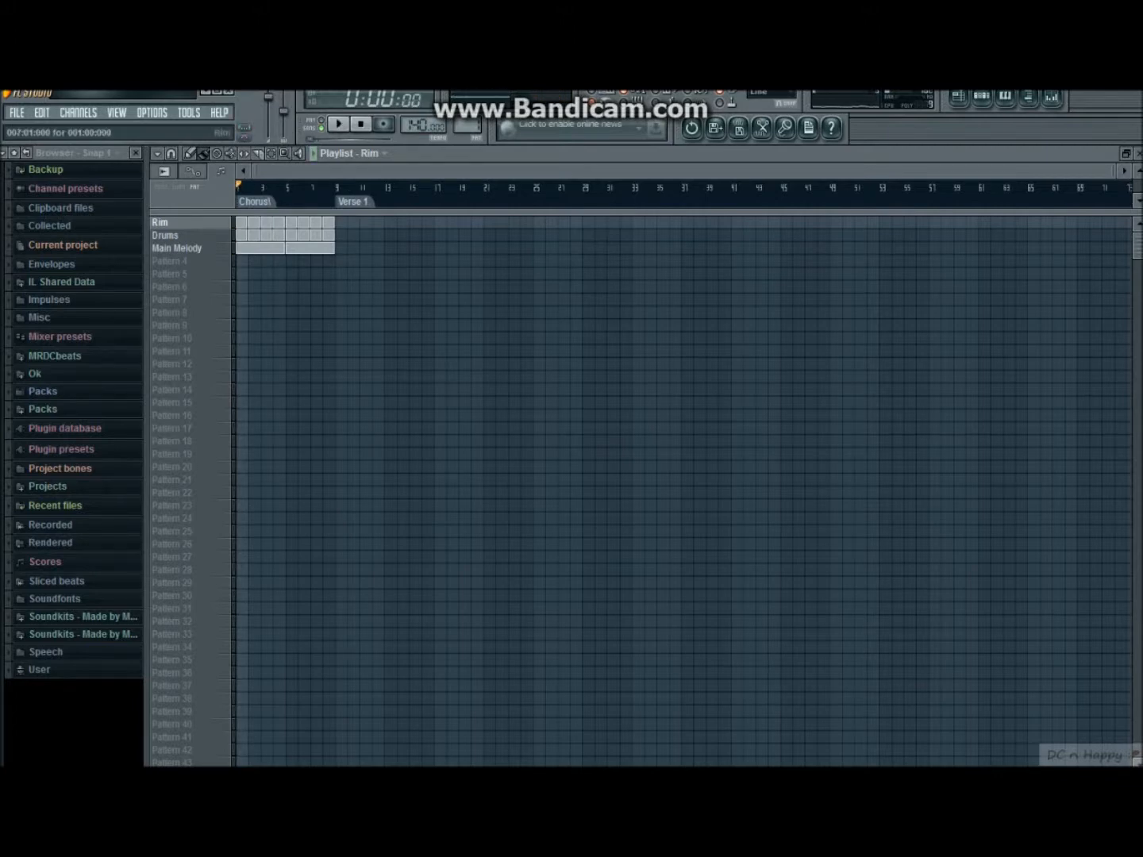
Add Drums and Rim clips over bars 9 to 16 under the Verse 1 marker, and play the arrangement from the start.
click(314, 187)
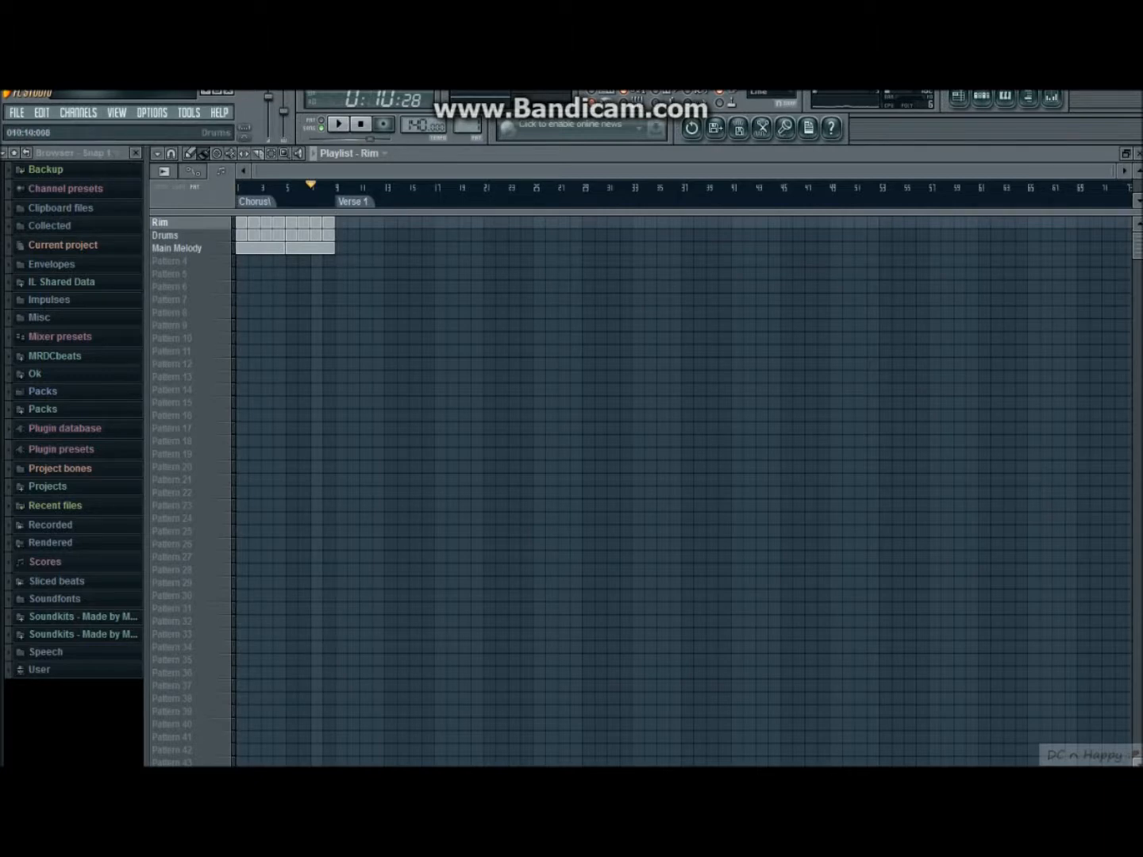
drag(340, 235, 434, 235)
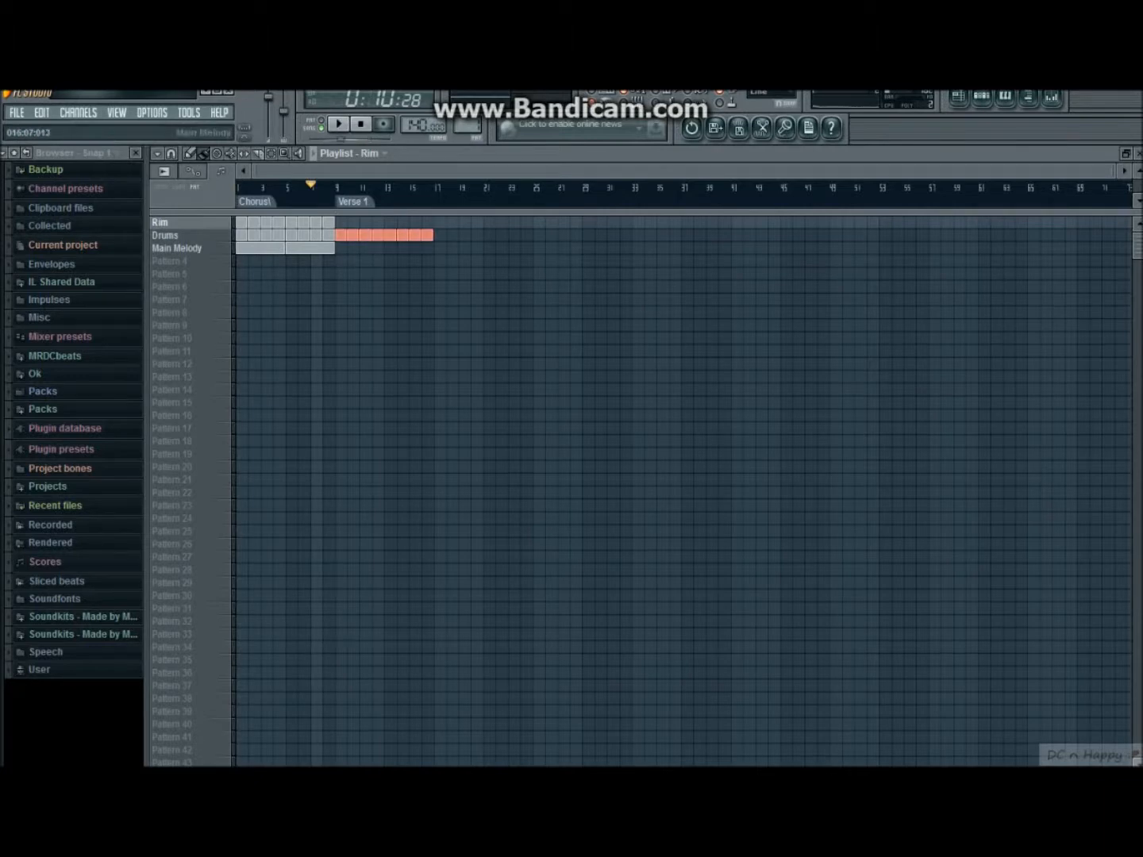
mouse_move(340, 222)
mouse_down()
mouse_move(453, 223)
mouse_move(429, 223)
mouse_up()
key(space)
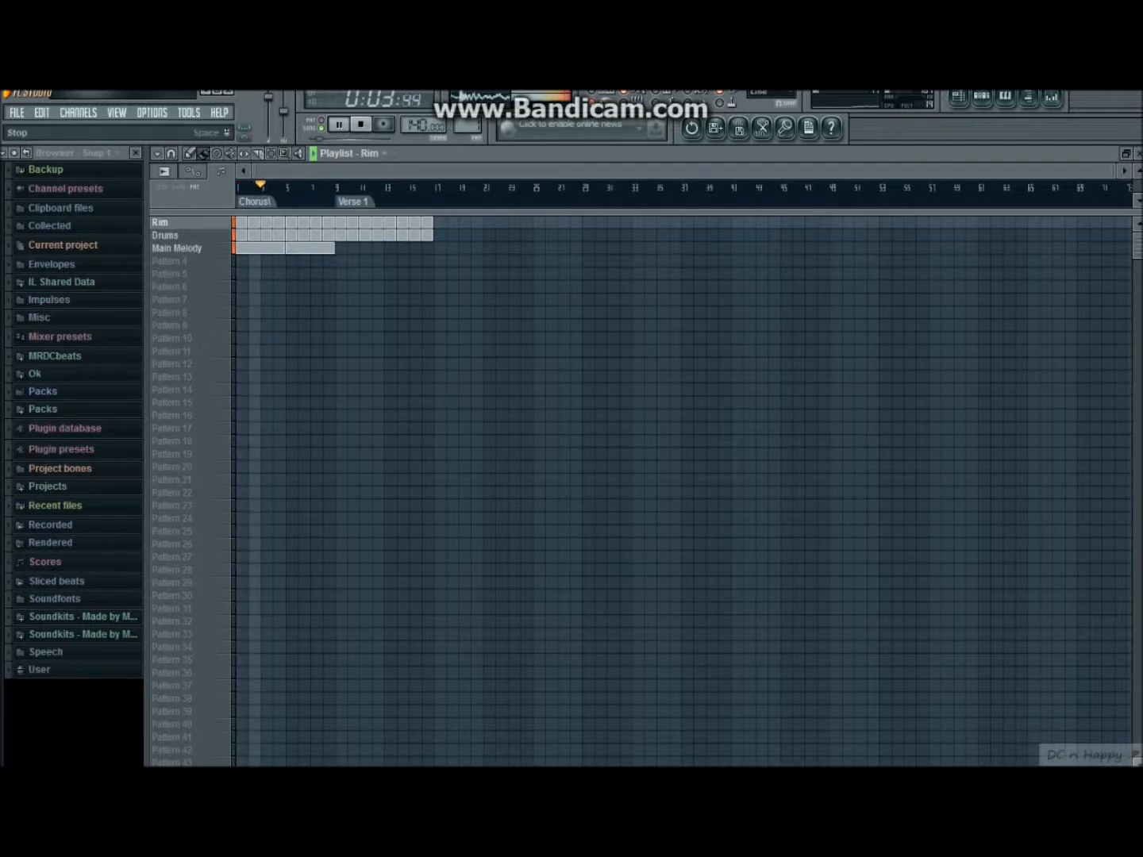
click(310, 139)
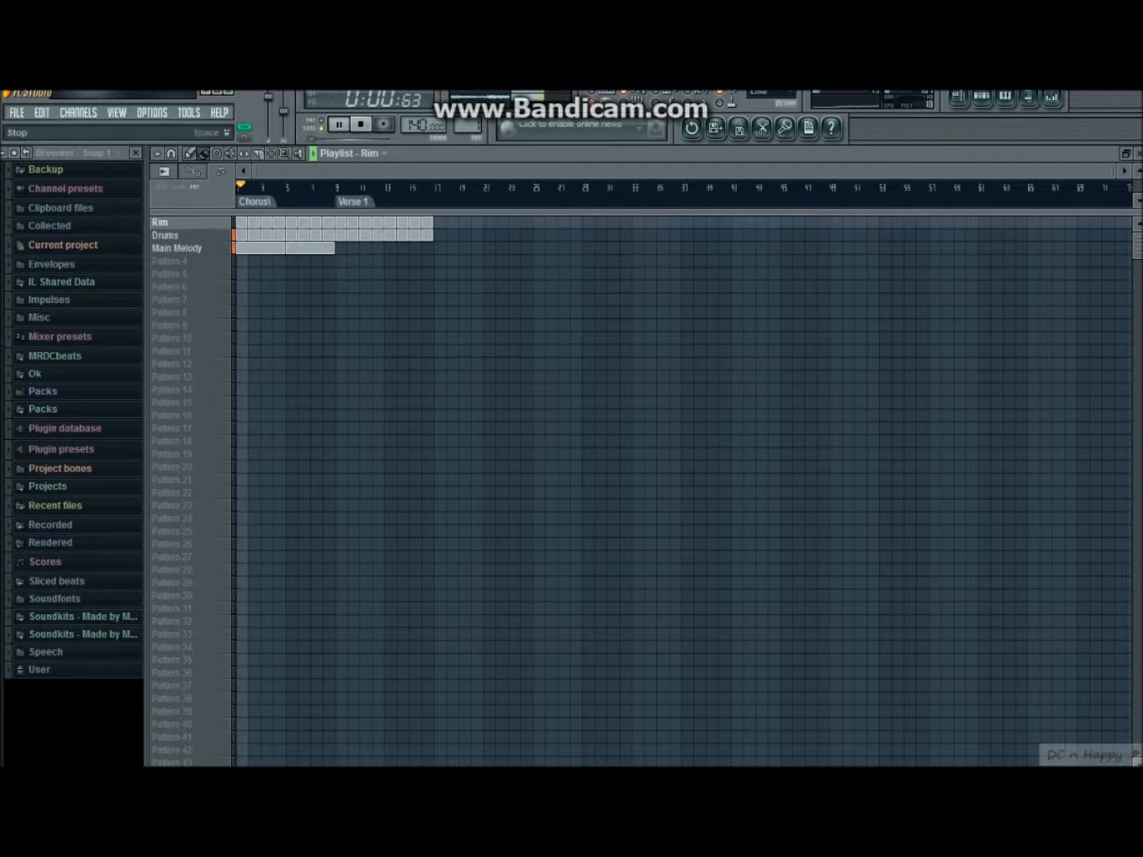
key(space)
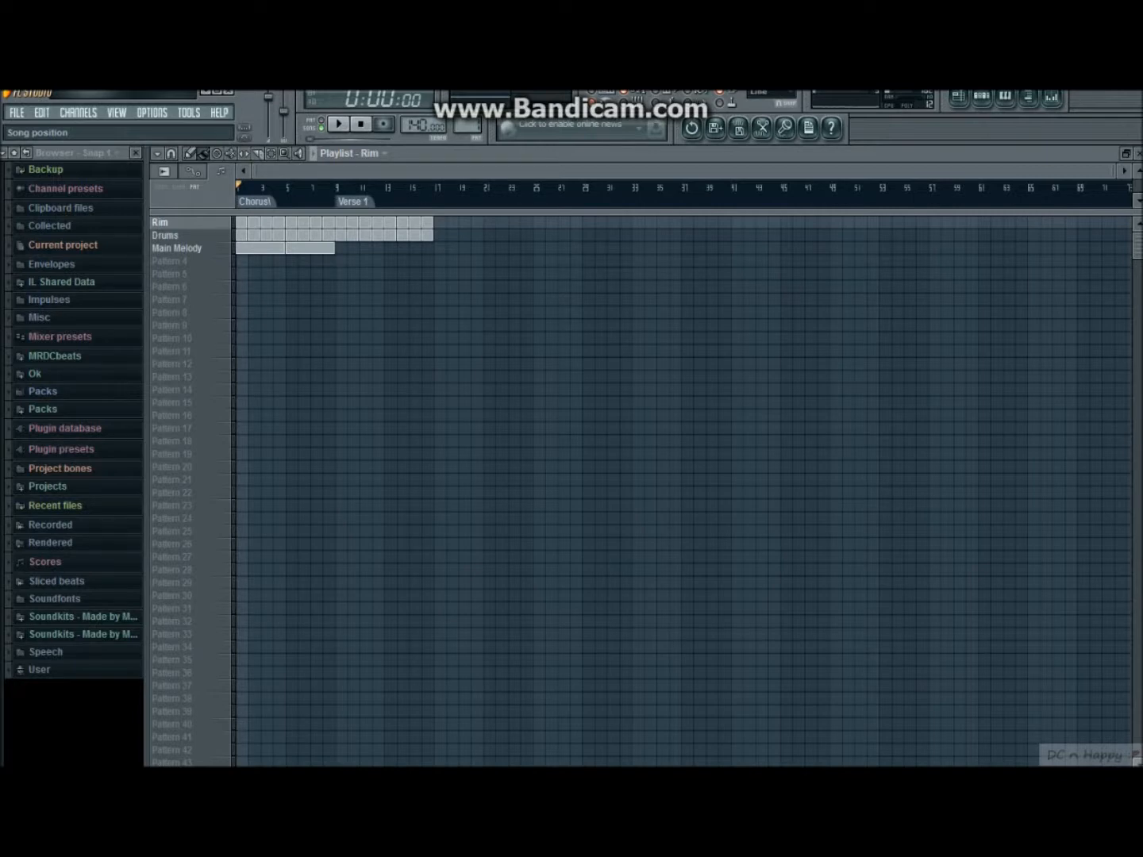
Try Rim clips at bars 21 to 23 and a Pattern 7 clip at bar 24, play that passage, and remove the clips.
mouse_move(489, 222)
mouse_down()
mouse_move(556, 222)
mouse_move(488, 222)
mouse_move(514, 222)
mouse_up()
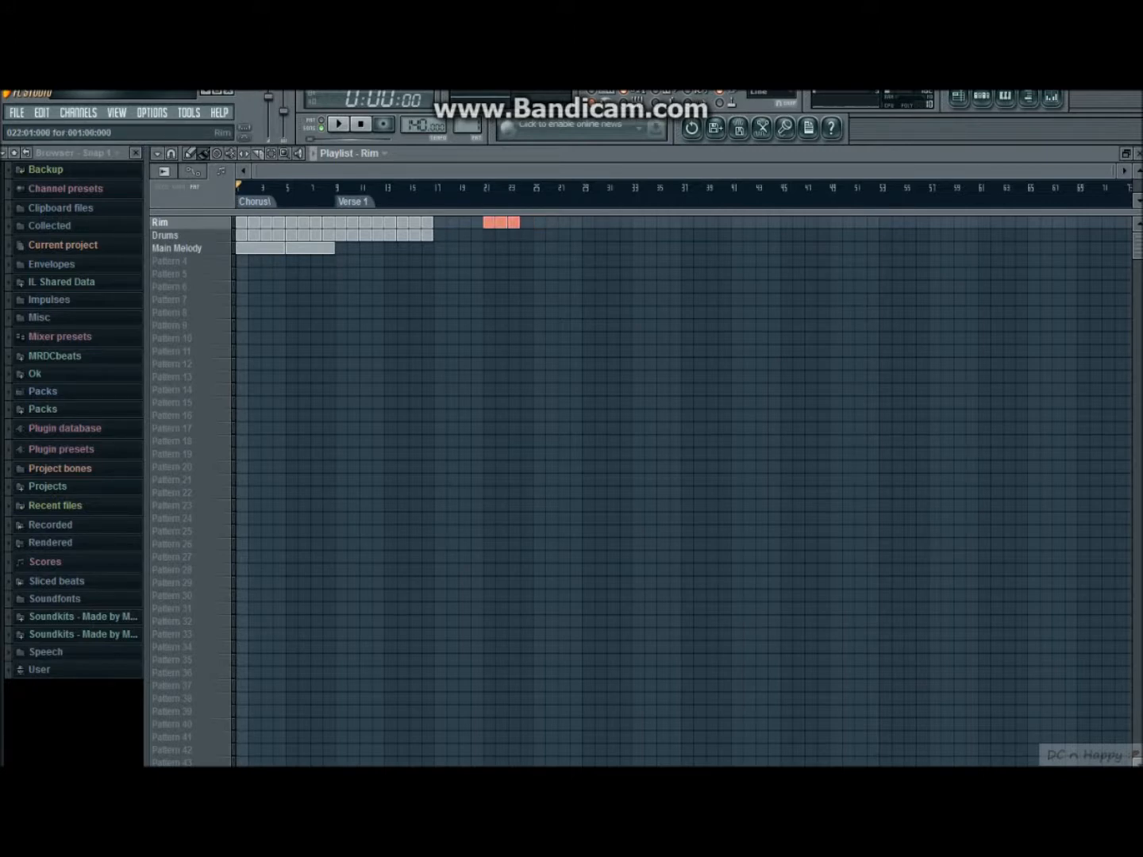
click(487, 188)
click(525, 300)
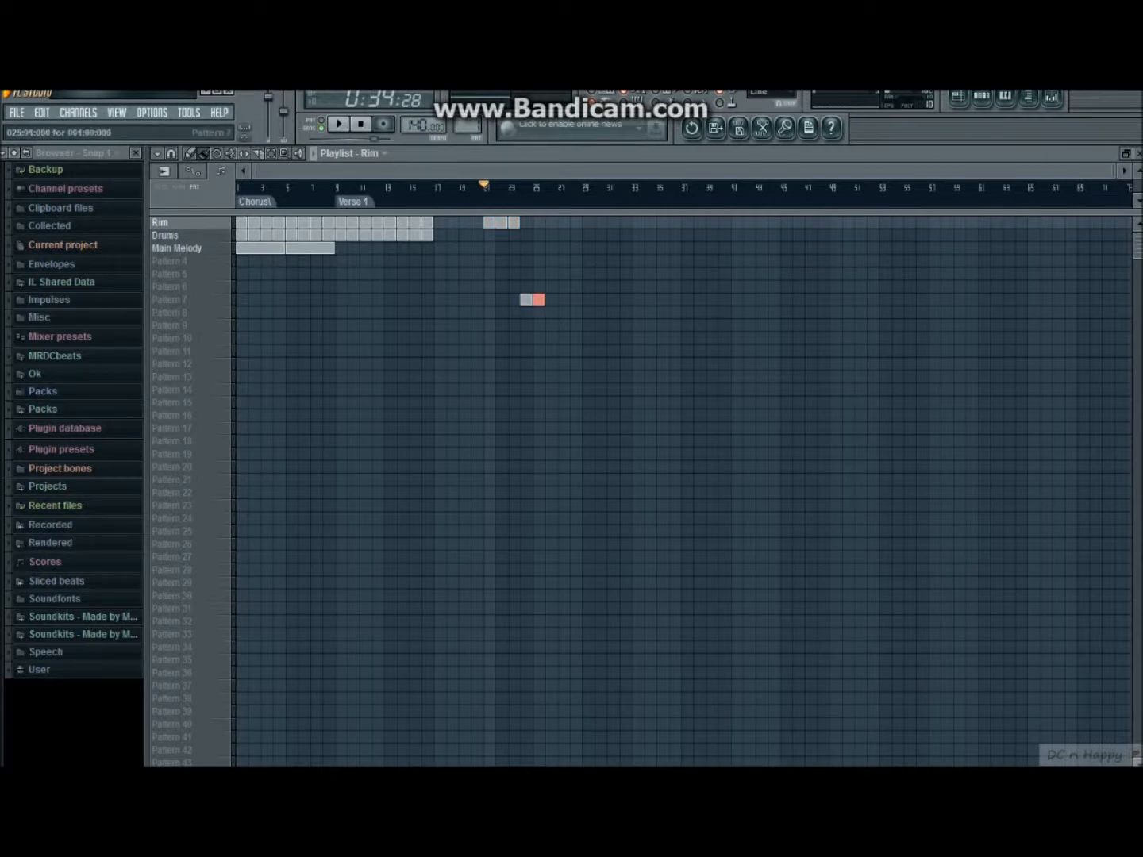
key(space)
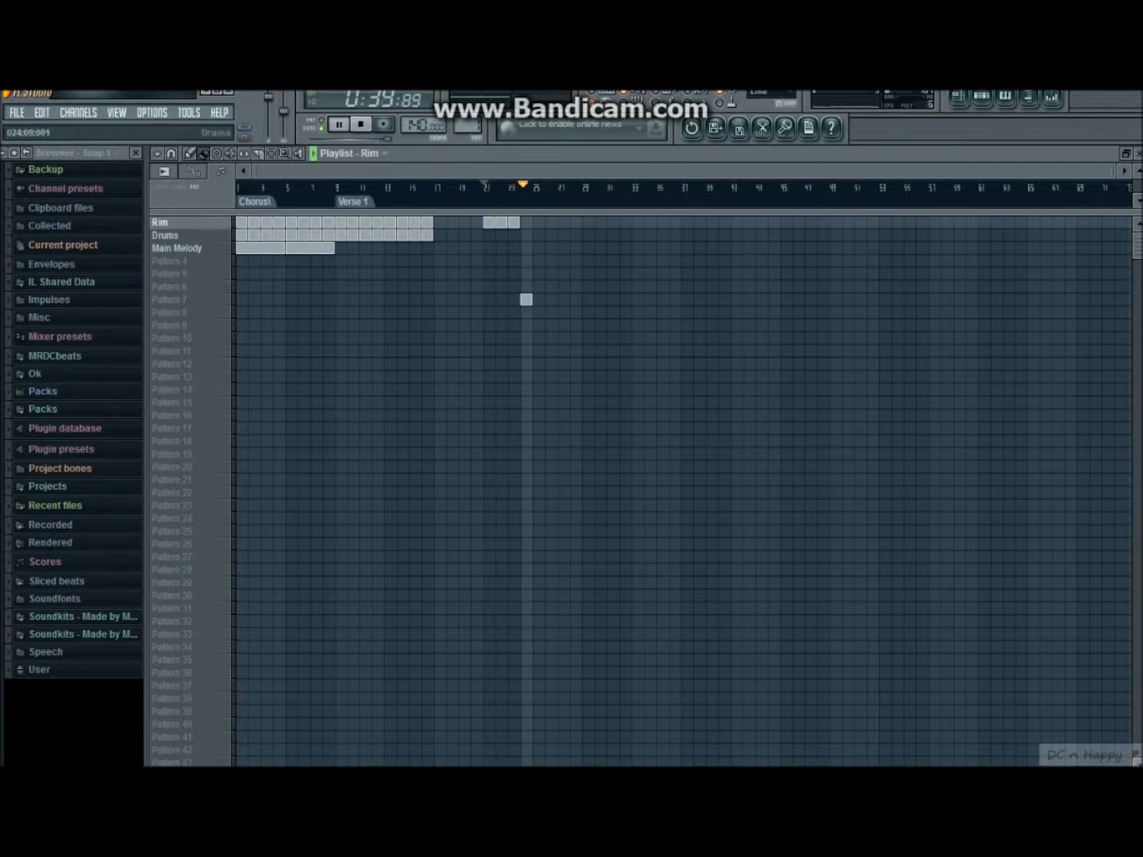
key(space)
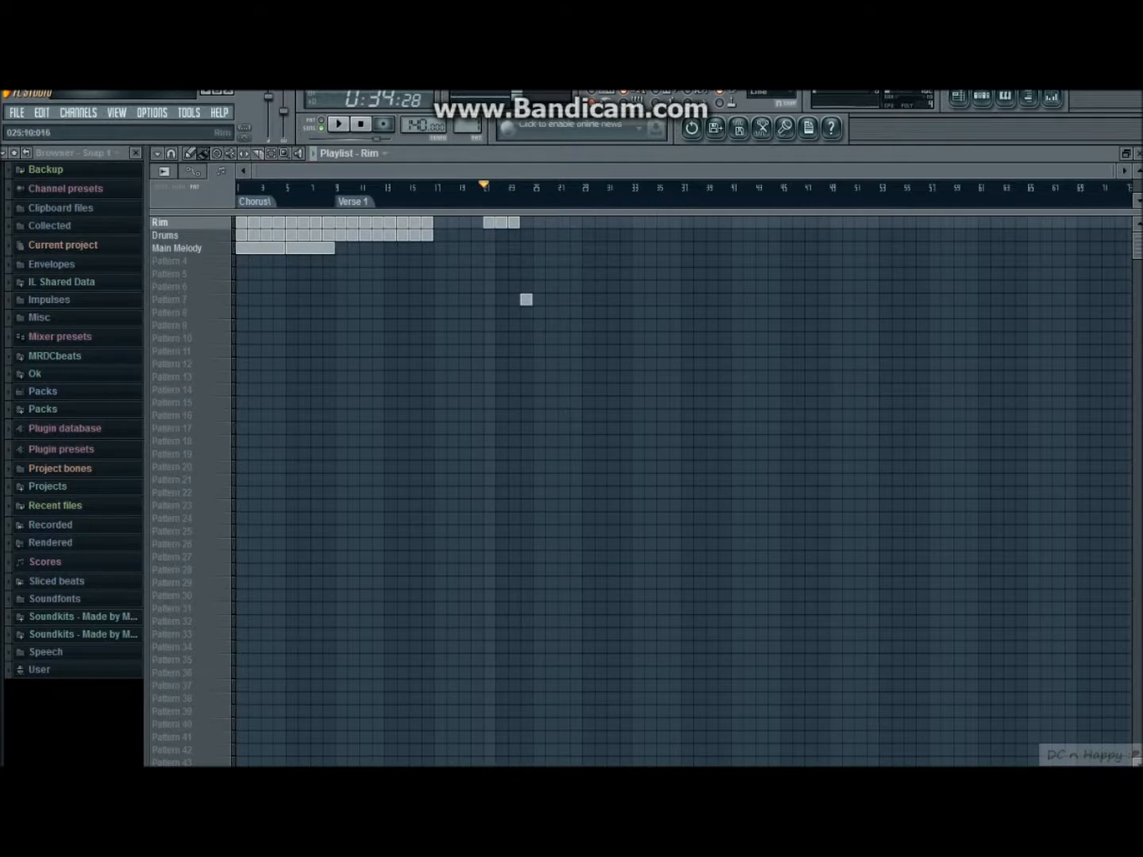
right_click(526, 299)
click(437, 188)
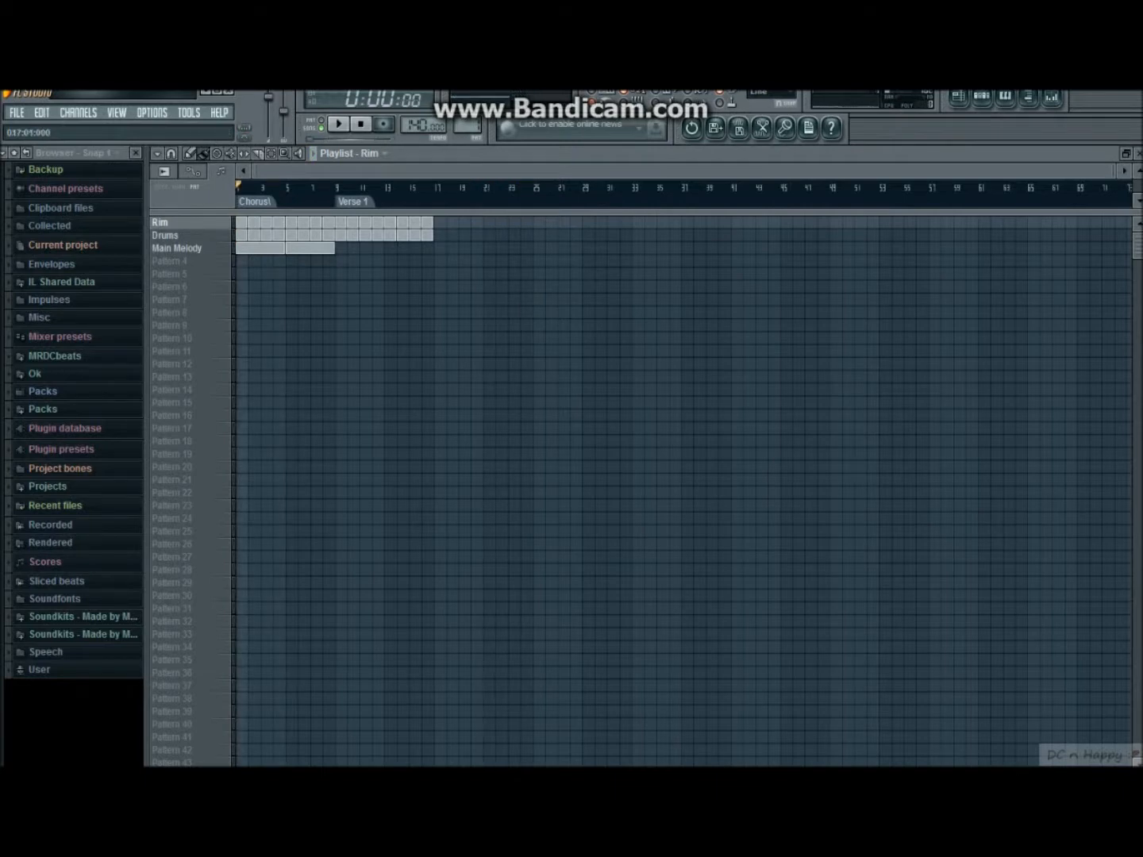
key(space)
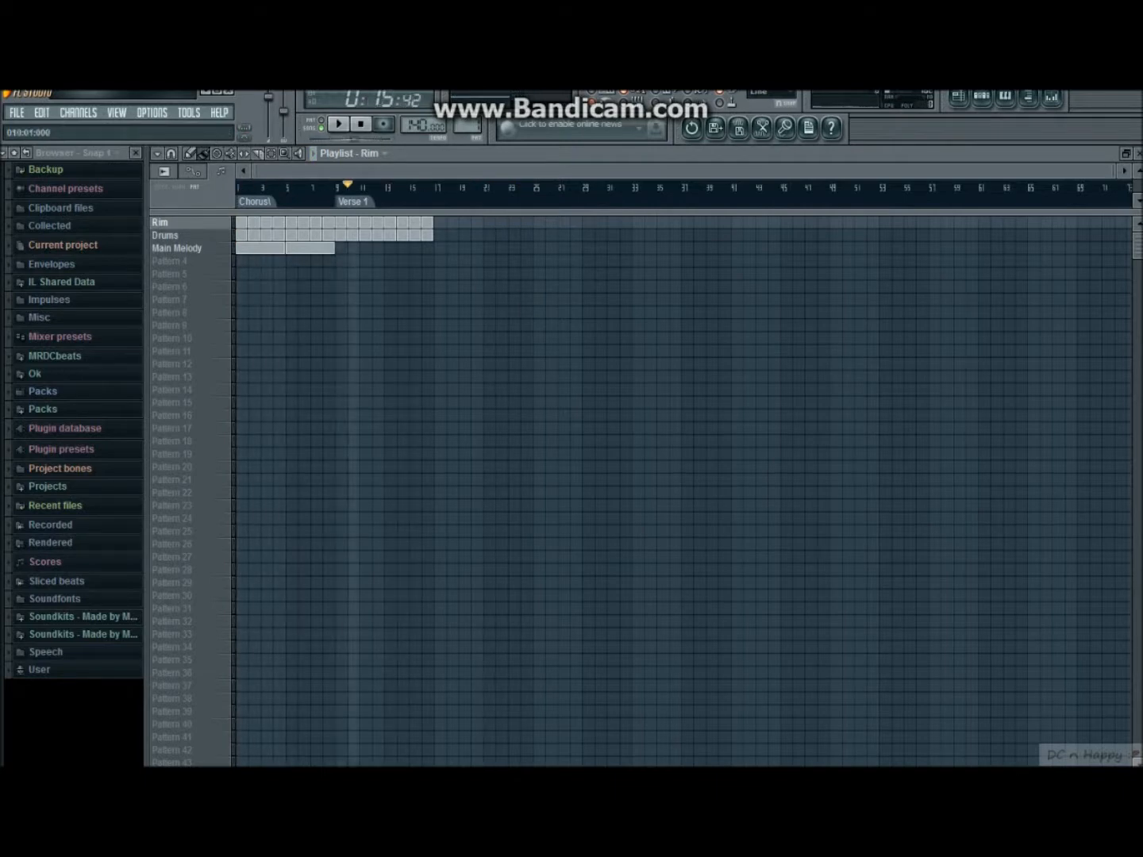
key(space)
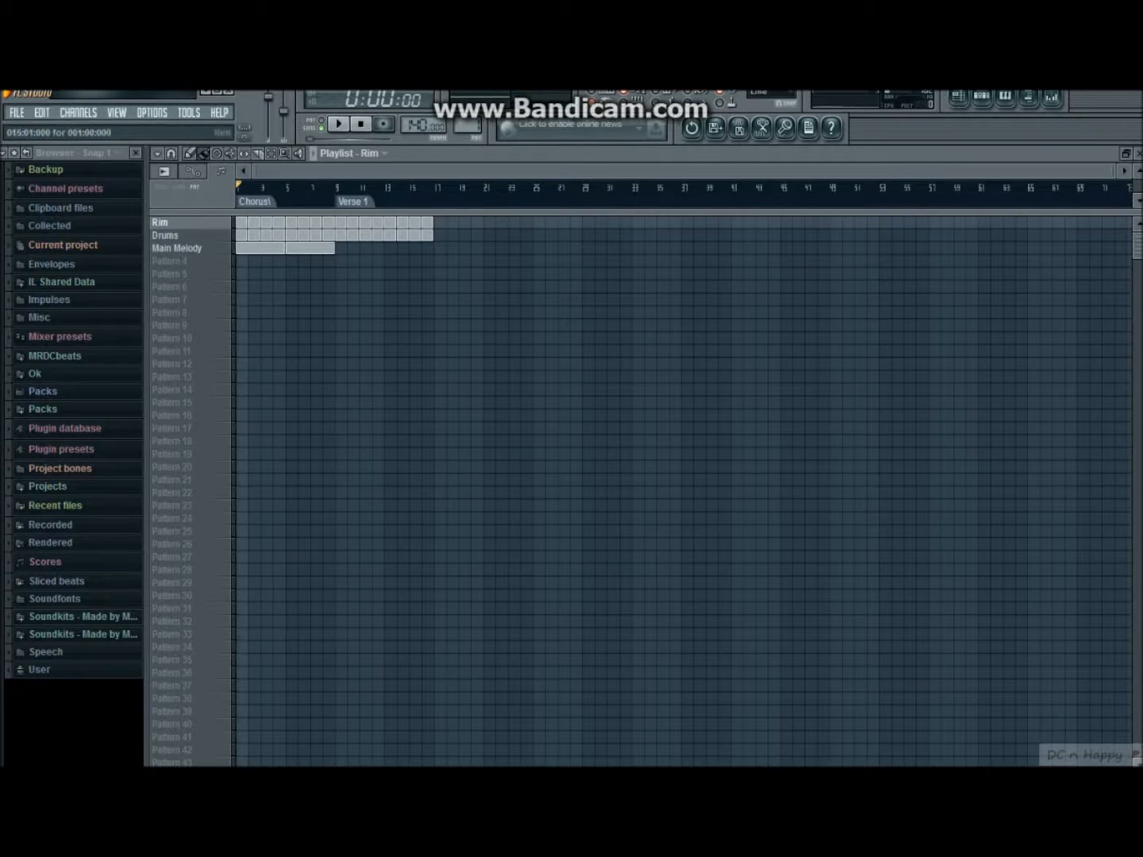
Select the Main Melody pattern and open its Strings marc notes in the piano roll from the step sequencer.
click(177, 248)
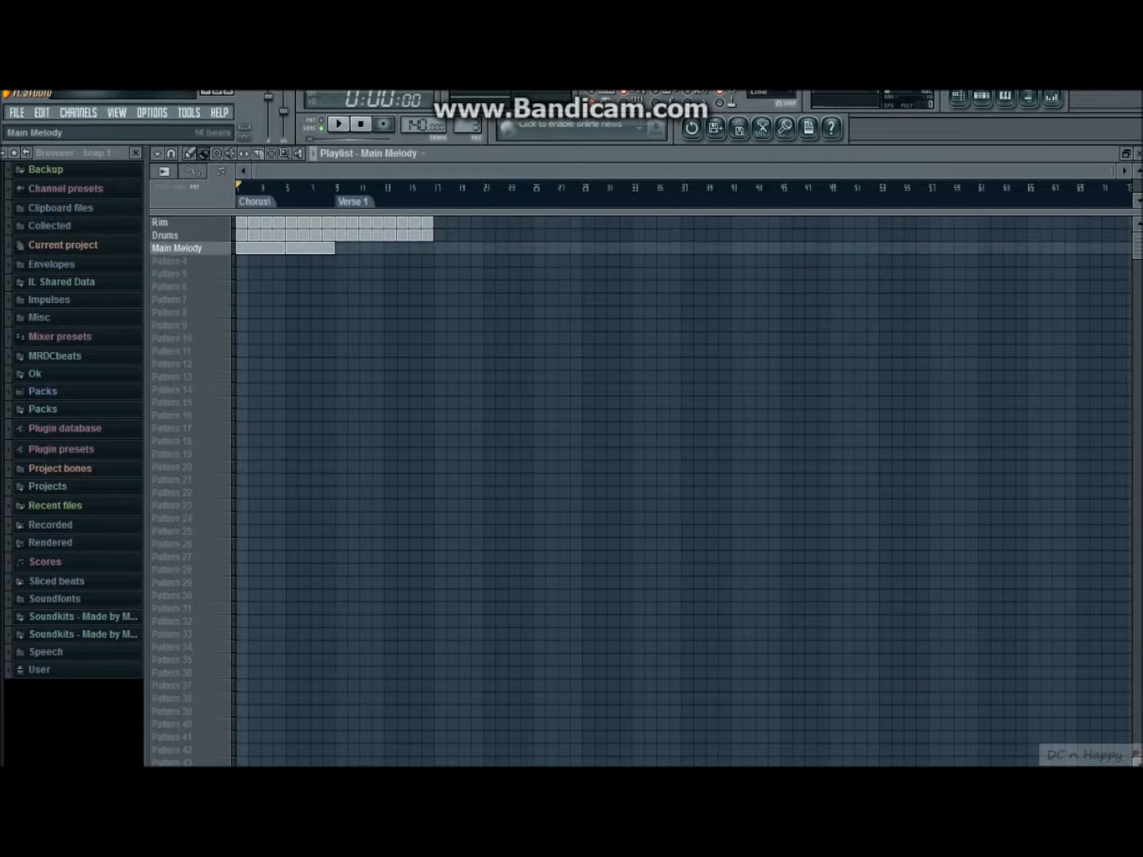
click(166, 235)
click(166, 223)
click(170, 261)
click(176, 248)
click(982, 97)
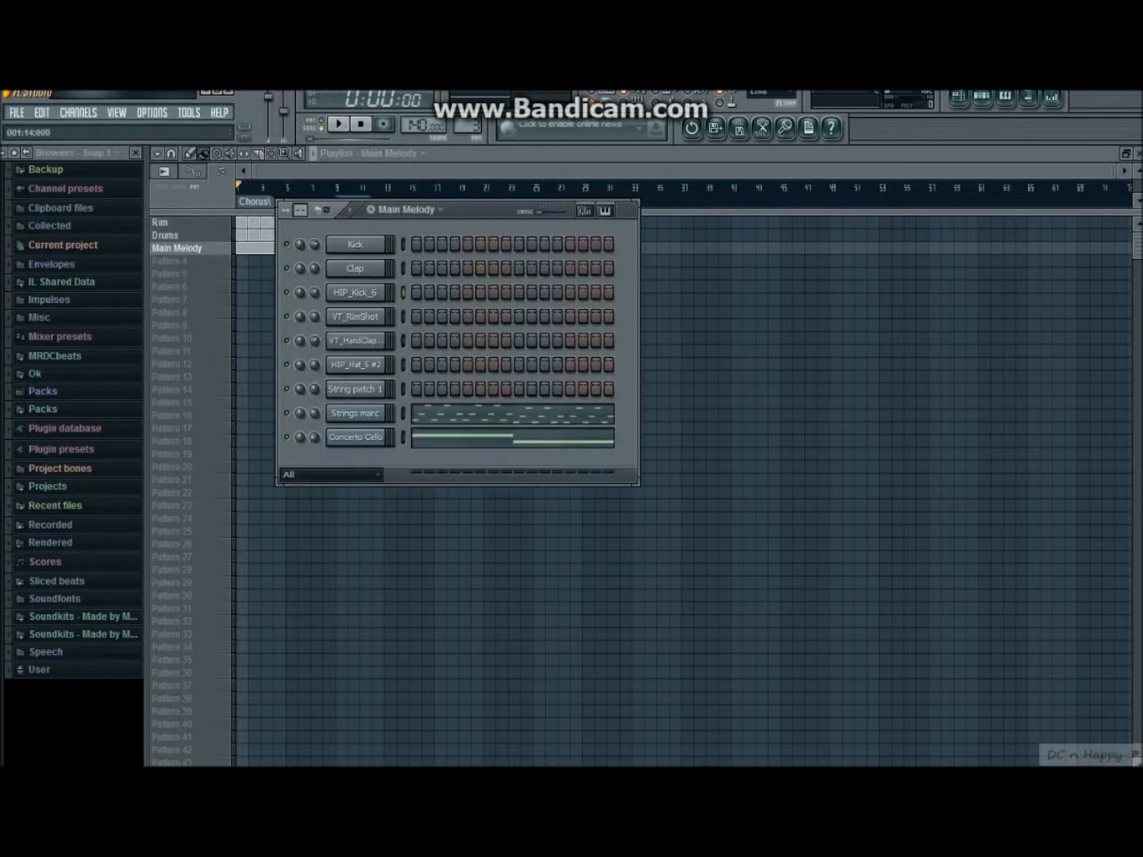
click(451, 412)
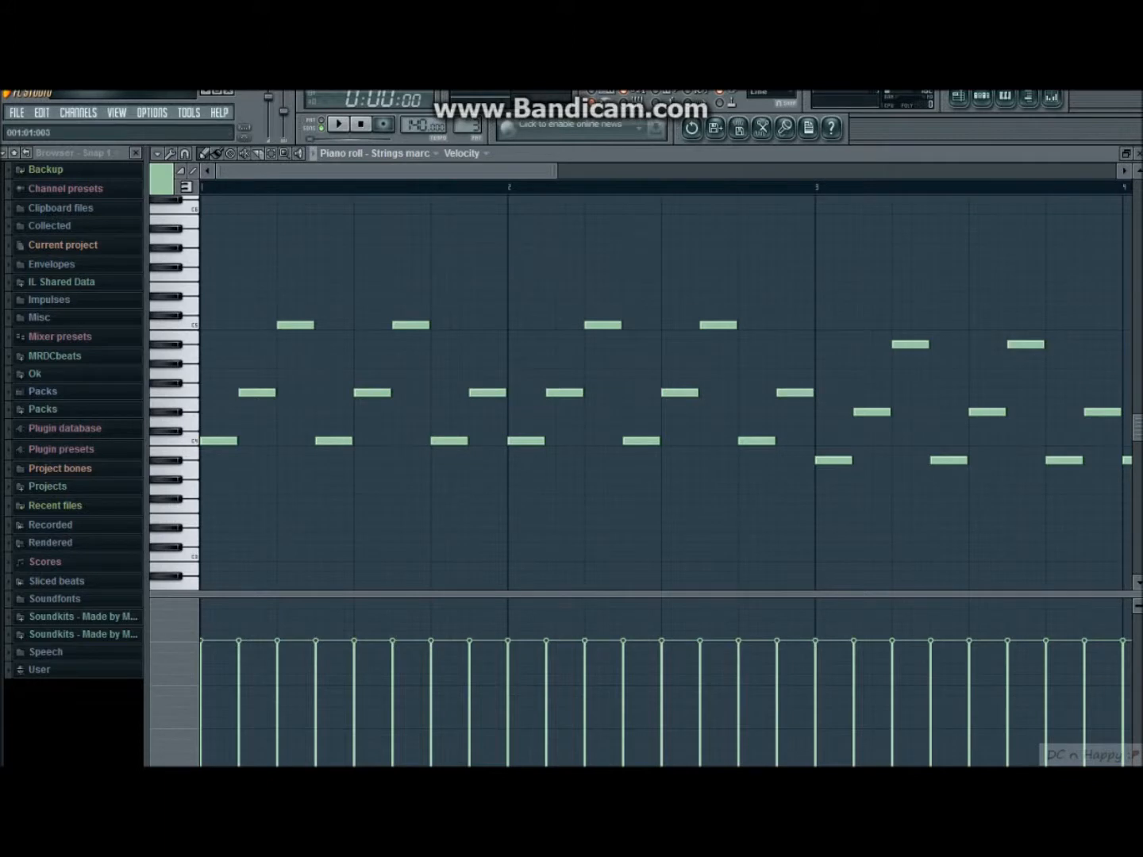
Play the Strings marc notes in pattern mode, examine the full length of the melody in the piano roll, and close it.
key(space)
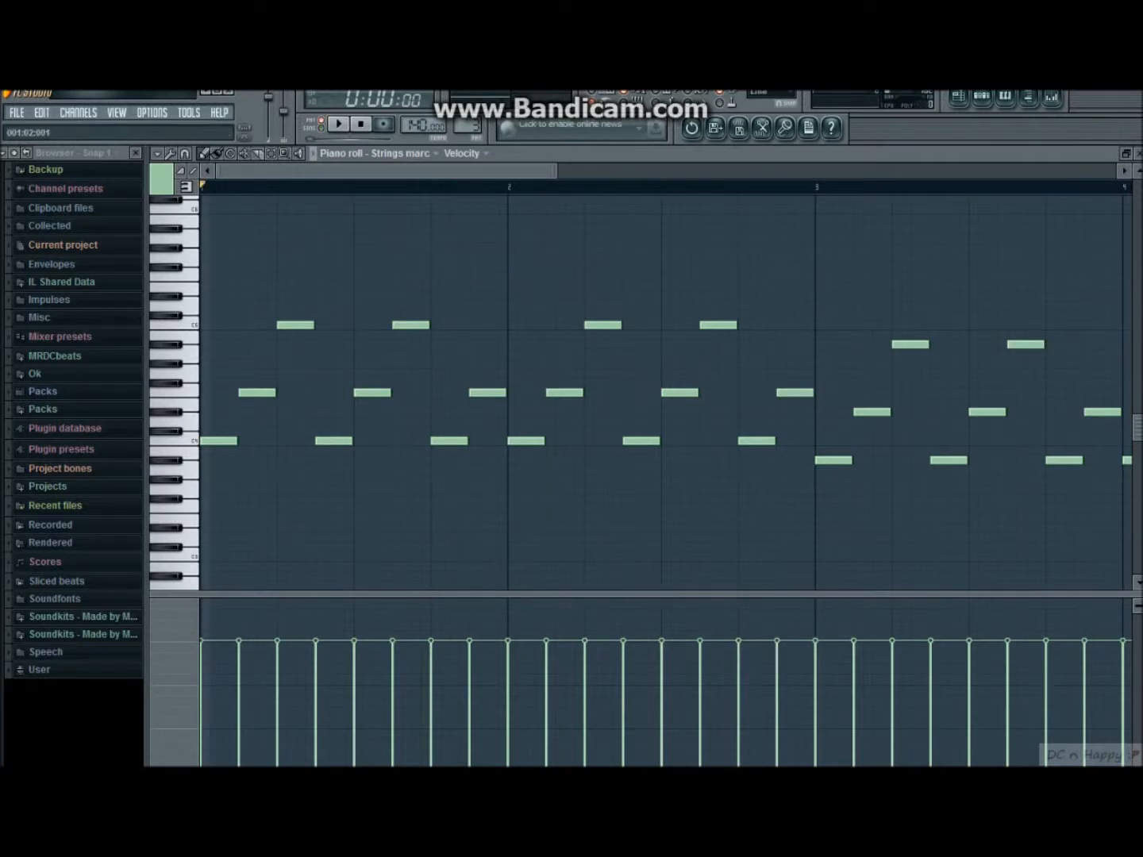
key(space)
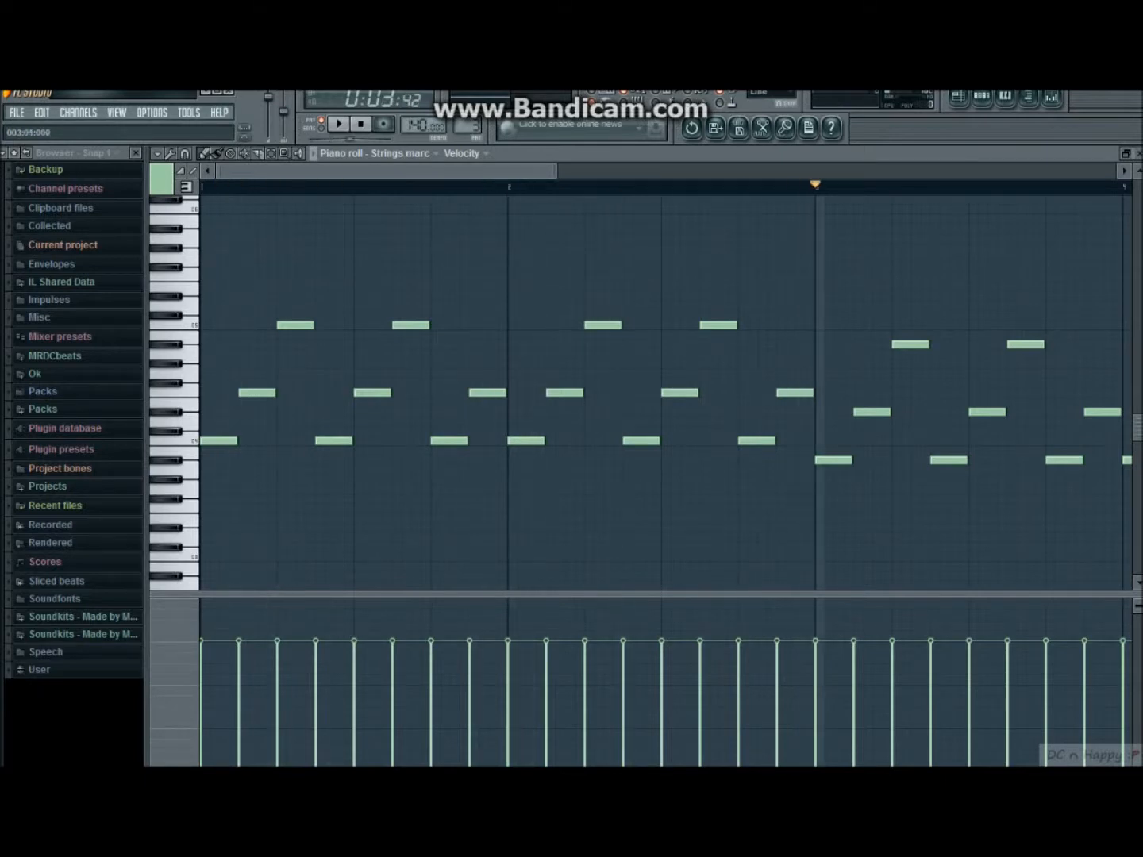
drag(557, 171, 890, 170)
key(space)
drag(675, 171, 831, 171)
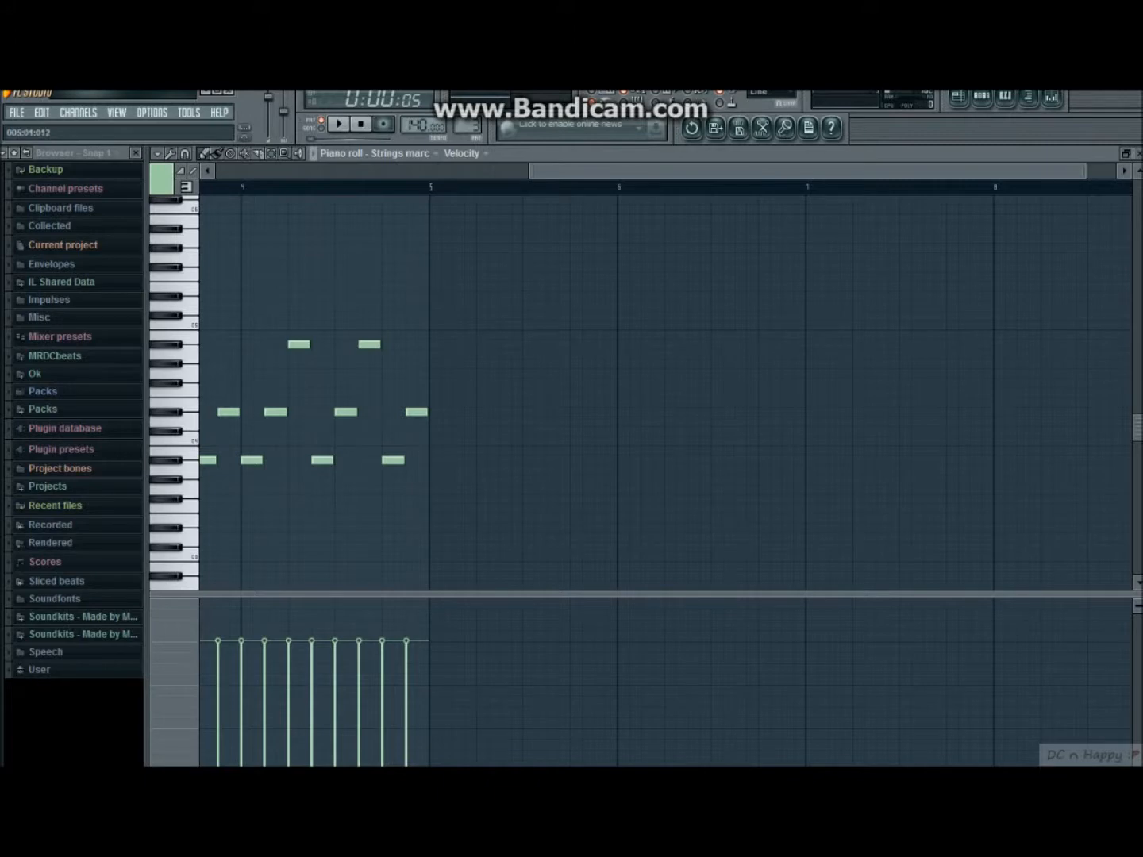
drag(554, 171, 240, 171)
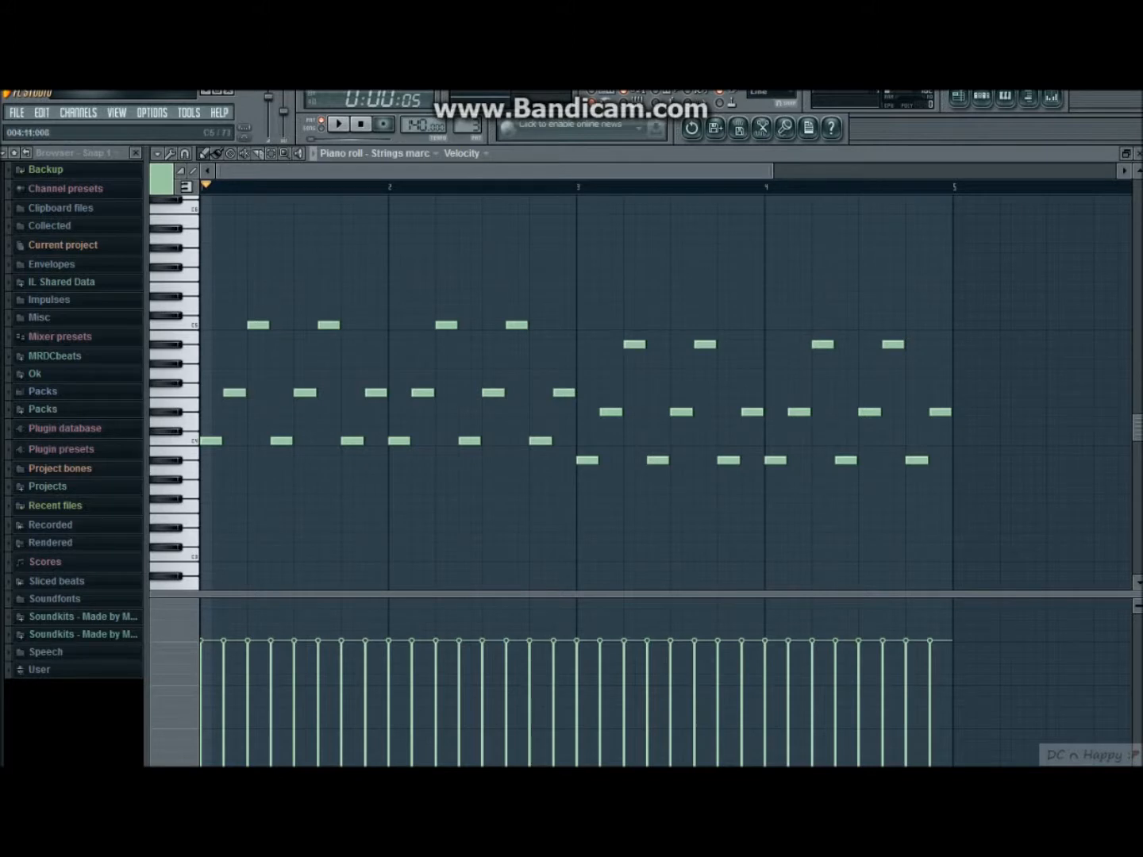
drag(771, 170, 1126, 170)
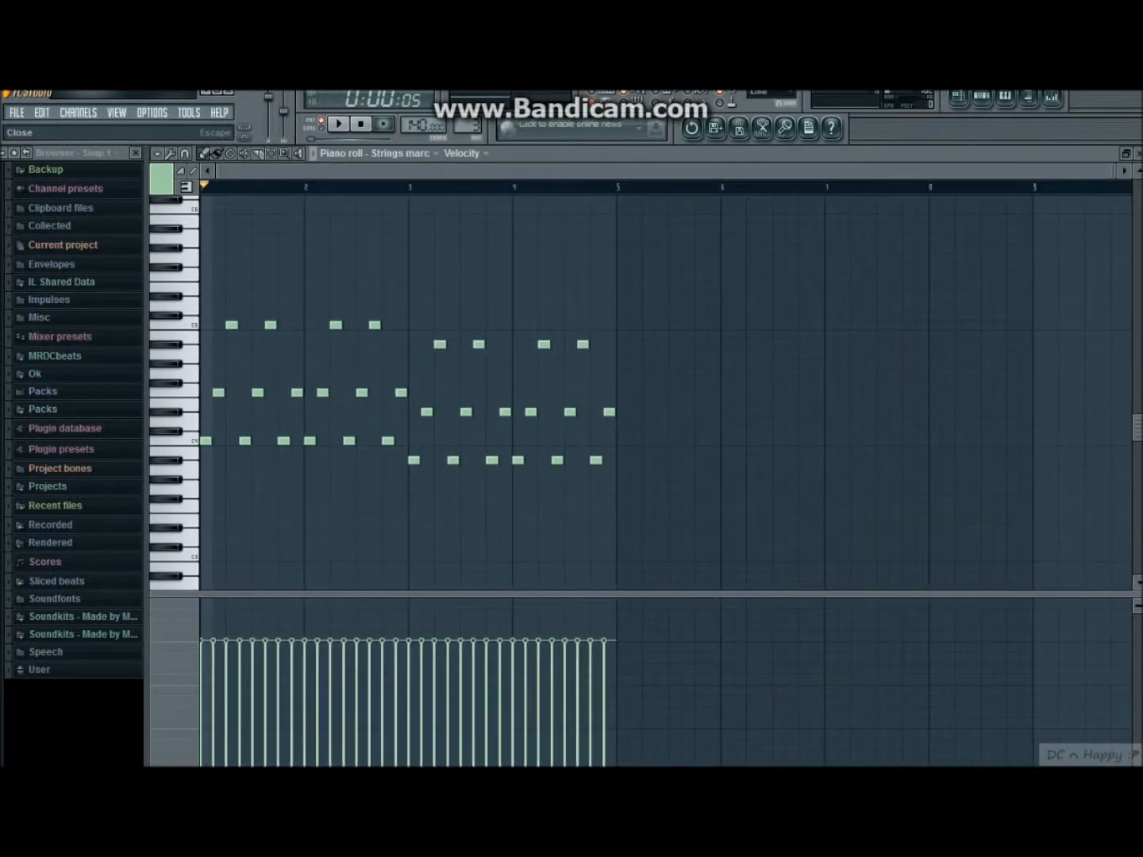
key(Escape)
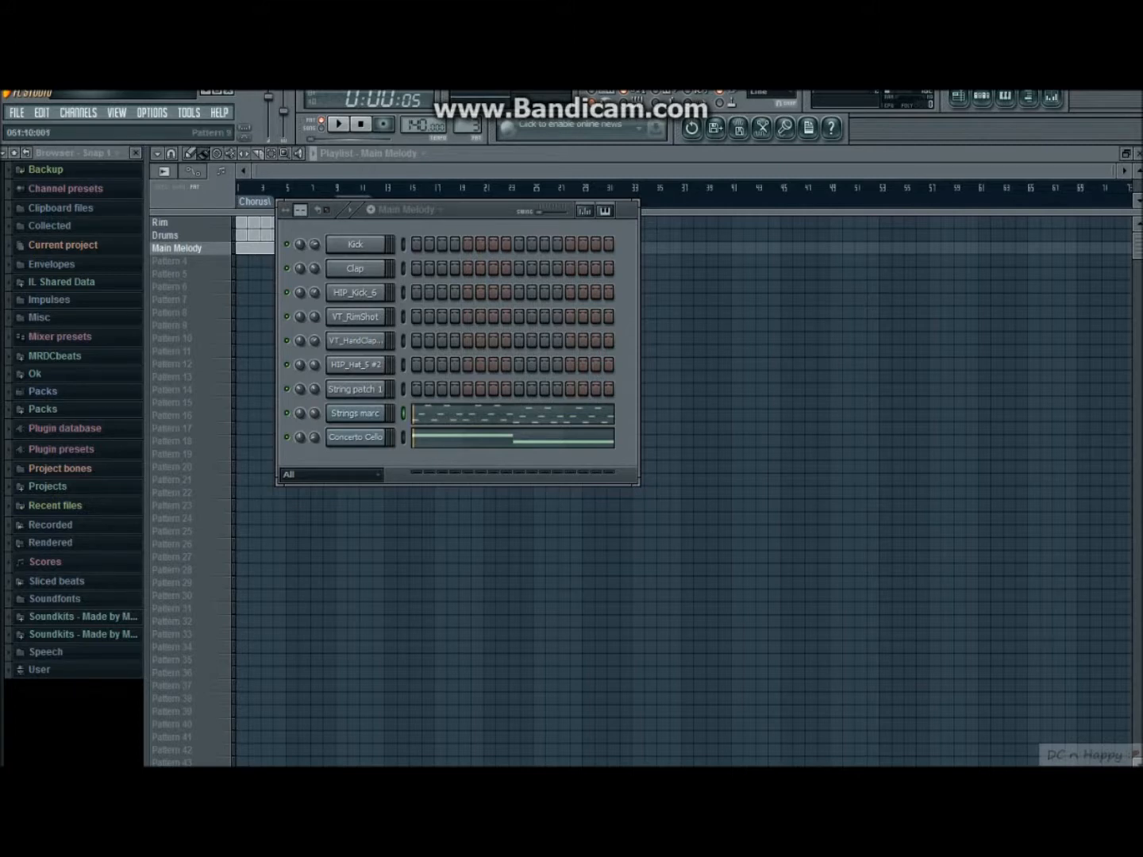
Play the arrangement in song mode with the step sequencer closed, and place a Main Melody clip at bar 13.
right_click(269, 334)
click(321, 124)
click(339, 124)
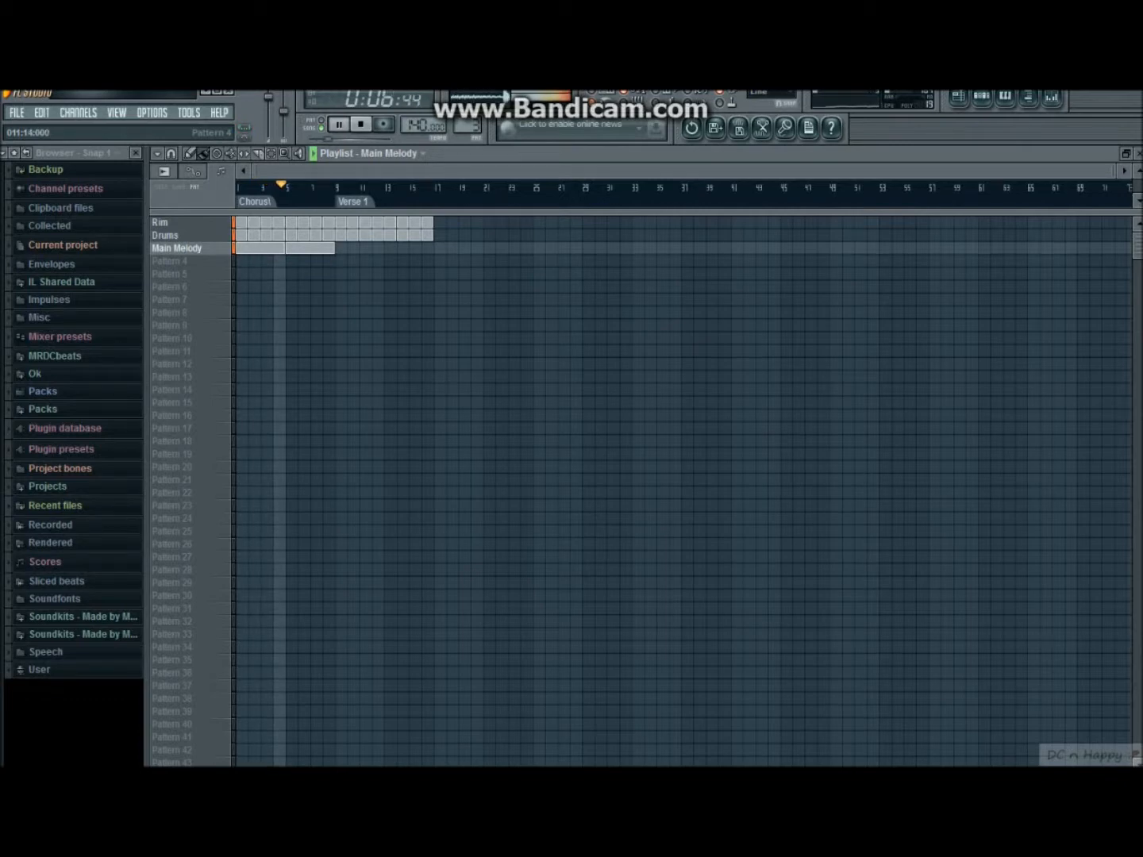
drag(370, 211, 373, 249)
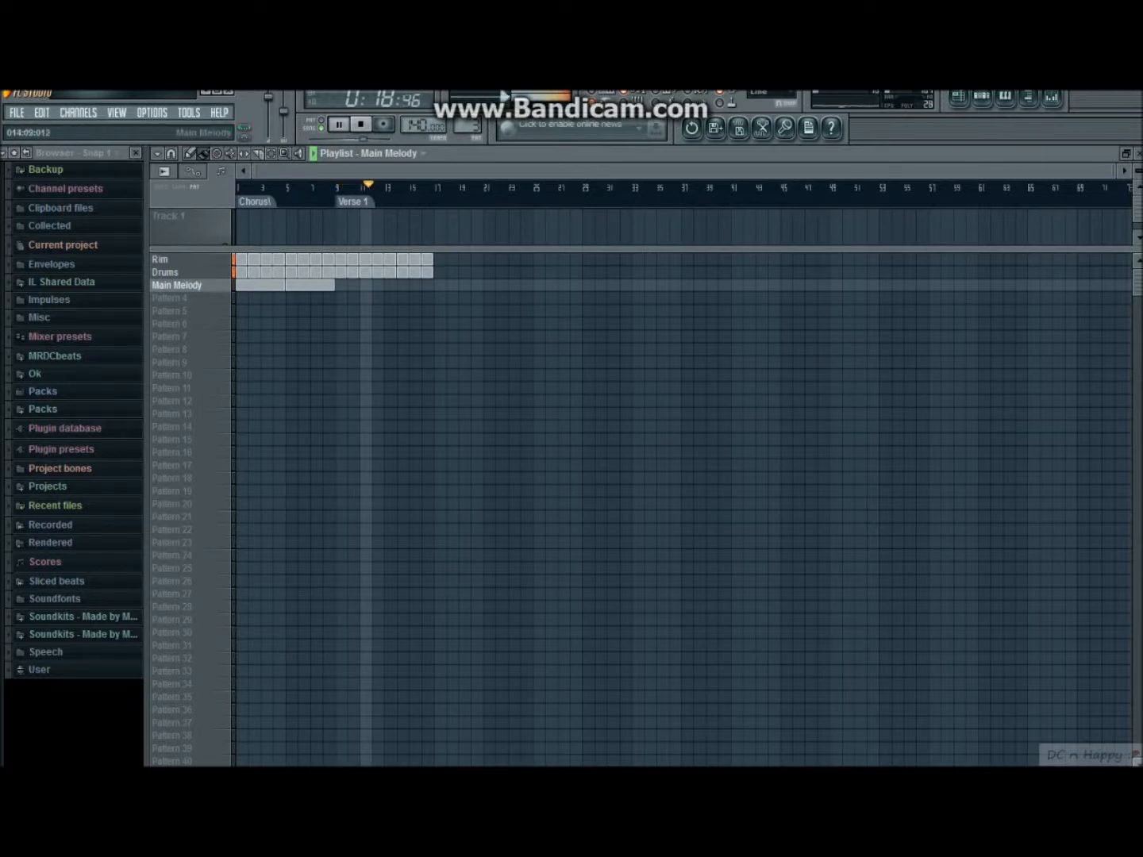
click(387, 285)
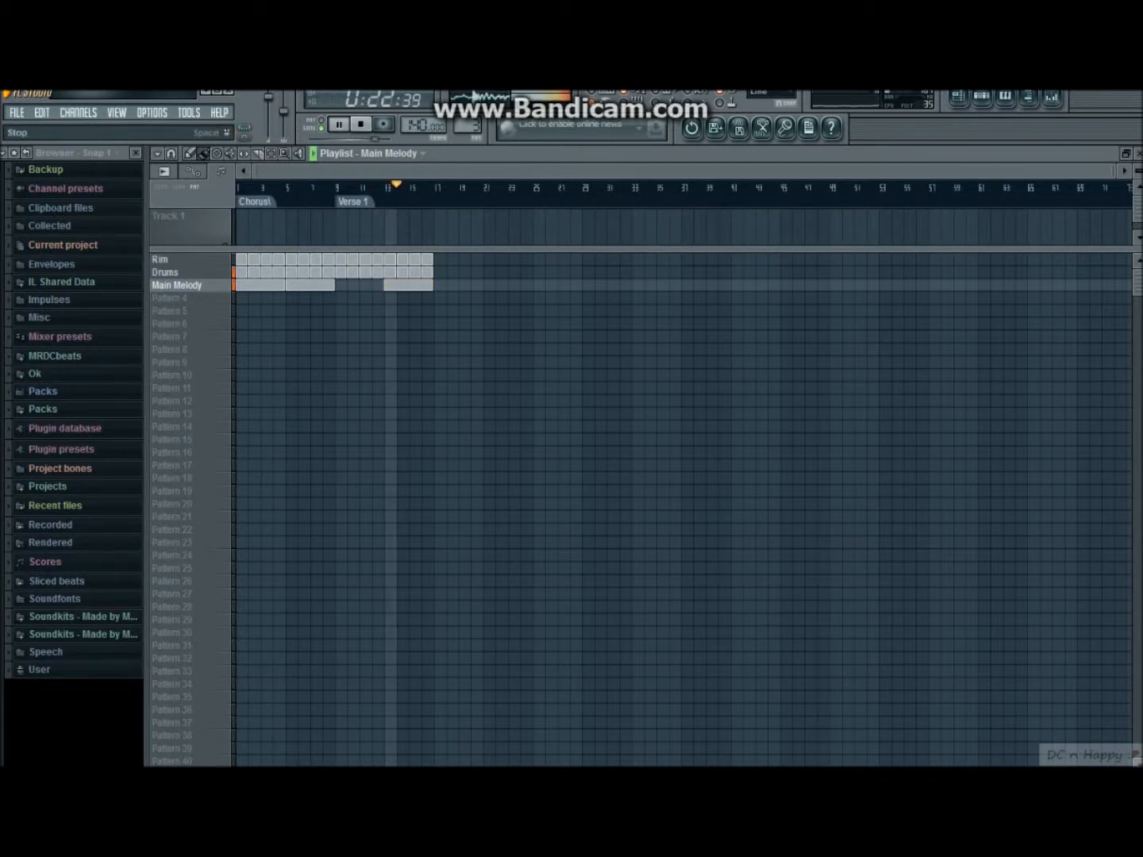
key(space)
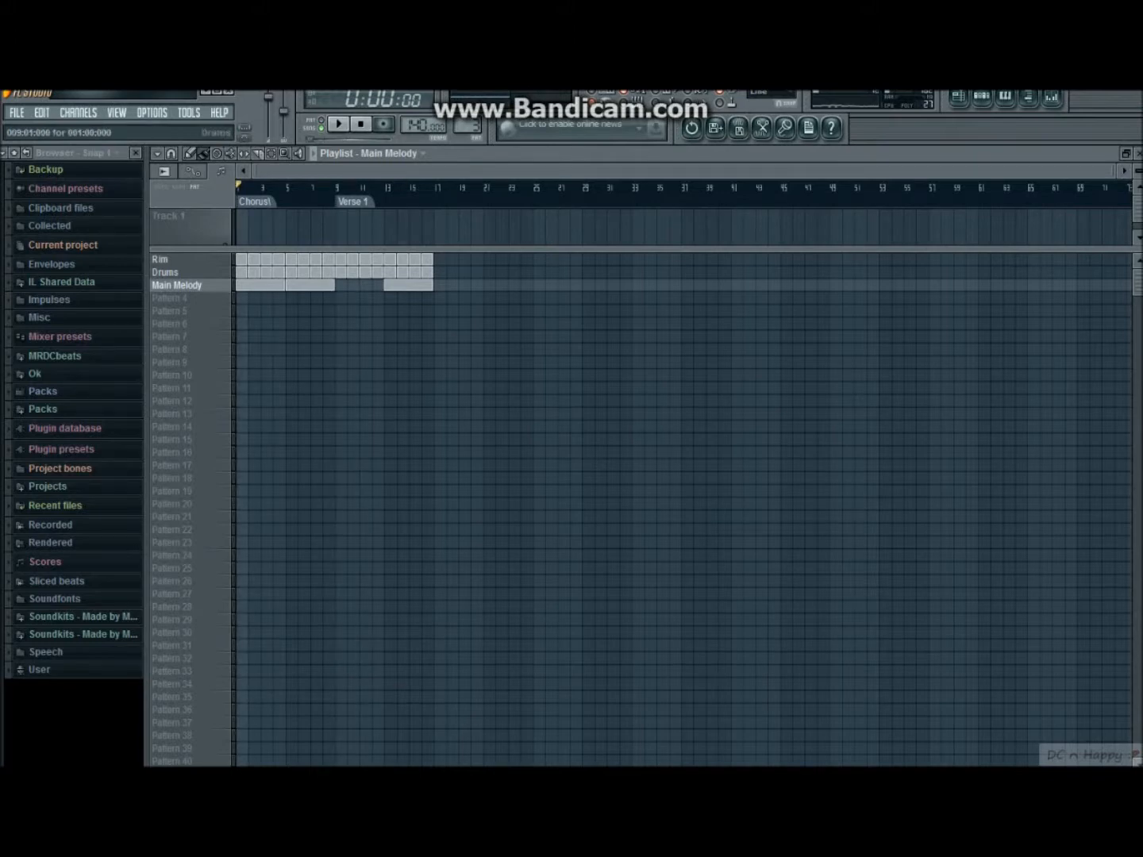
Add Rim, Drums and Main Melody clips over bars 17 to 24, and briefly select the Chorus section's time range.
drag(330, 285, 462, 272)
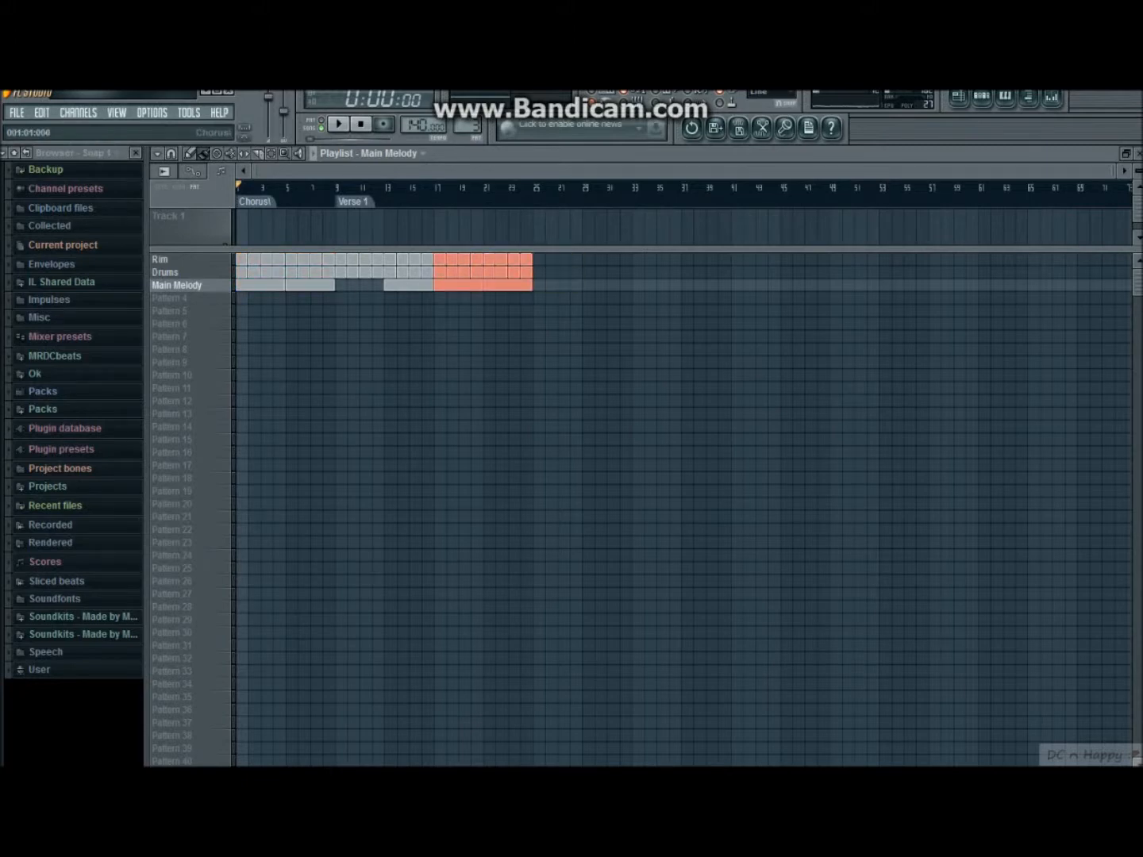
double_click(254, 202)
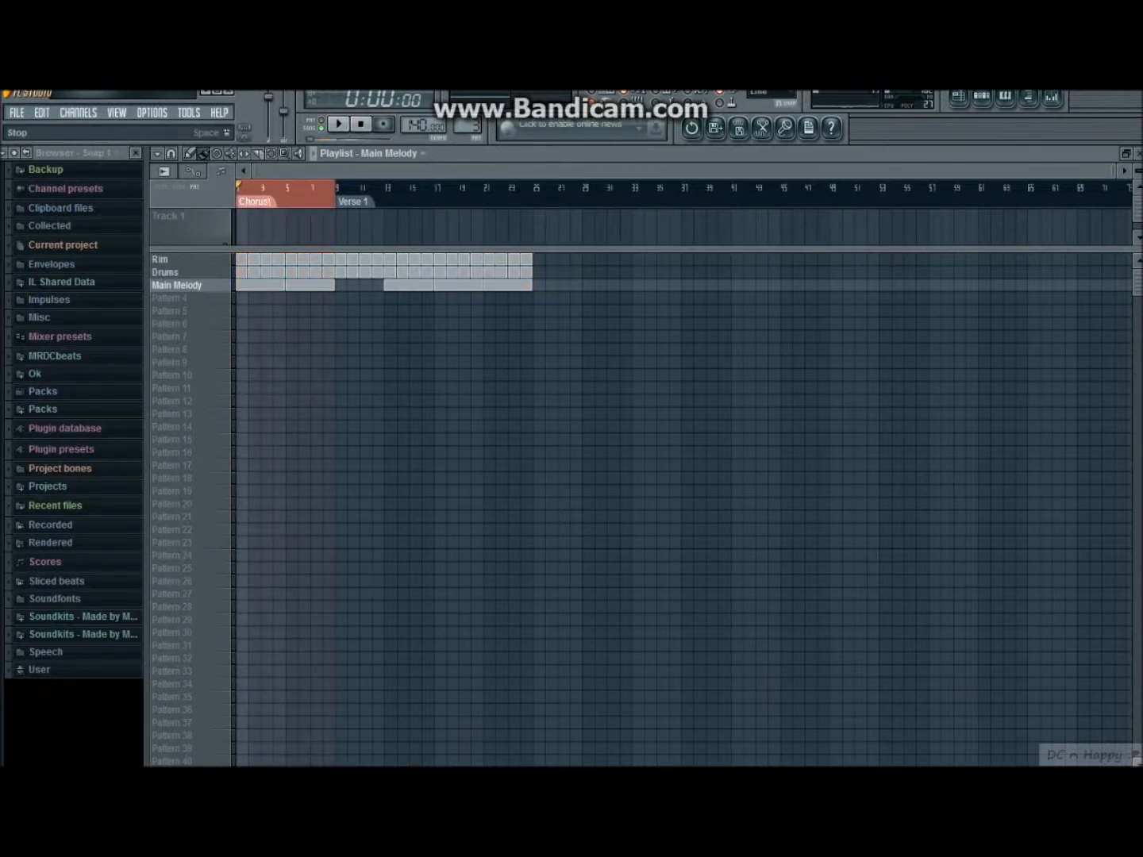
click(287, 188)
click(361, 125)
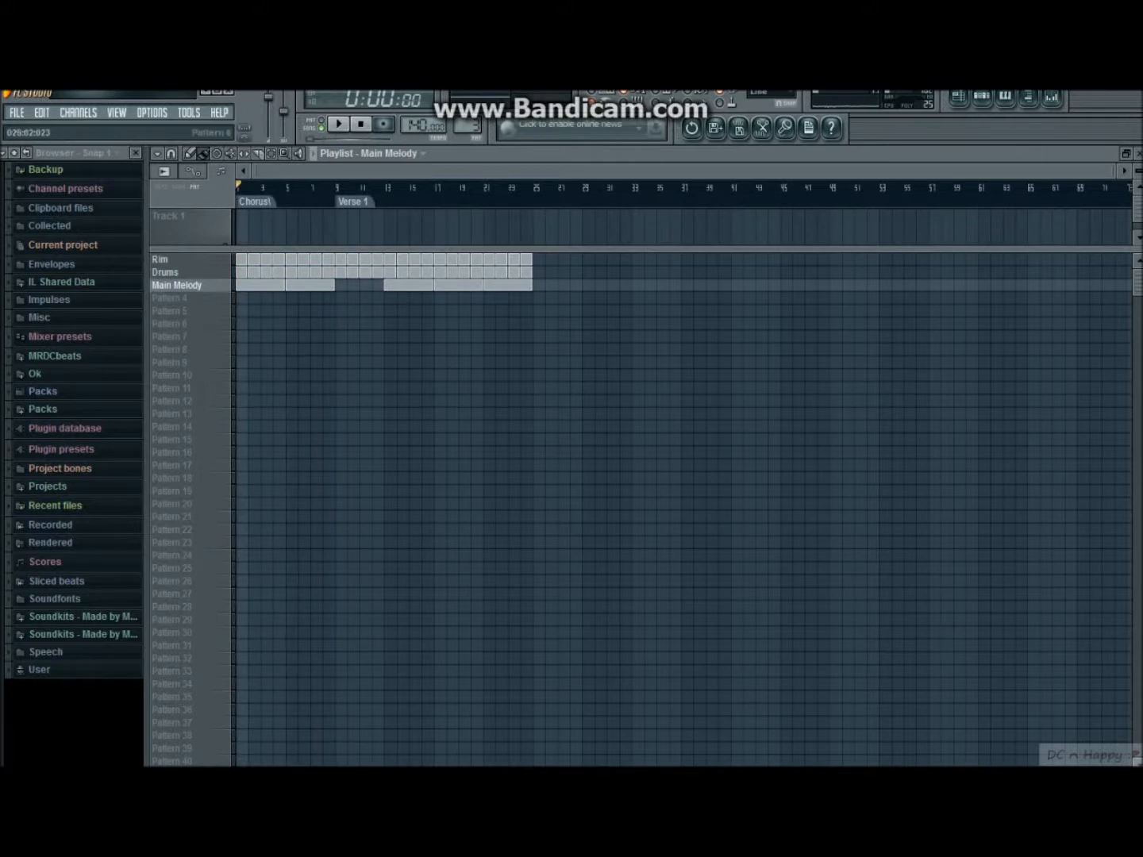
Extend the Rim and Drums clips over bars 25 to 28, and move the song position to bars 17 and 25 before resetting it.
drag(379, 273, 539, 260)
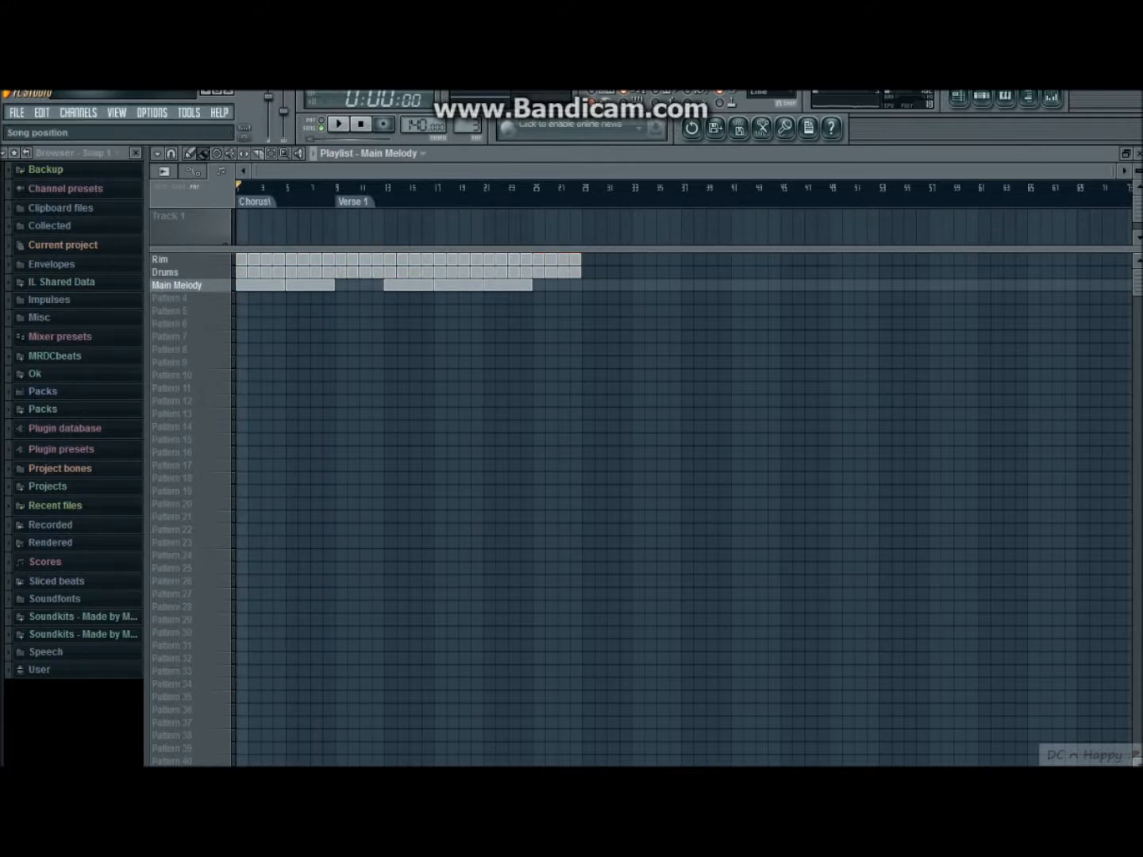
mouse_move(238, 188)
mouse_down()
mouse_move(546, 187)
mouse_move(249, 188)
mouse_move(434, 187)
mouse_up()
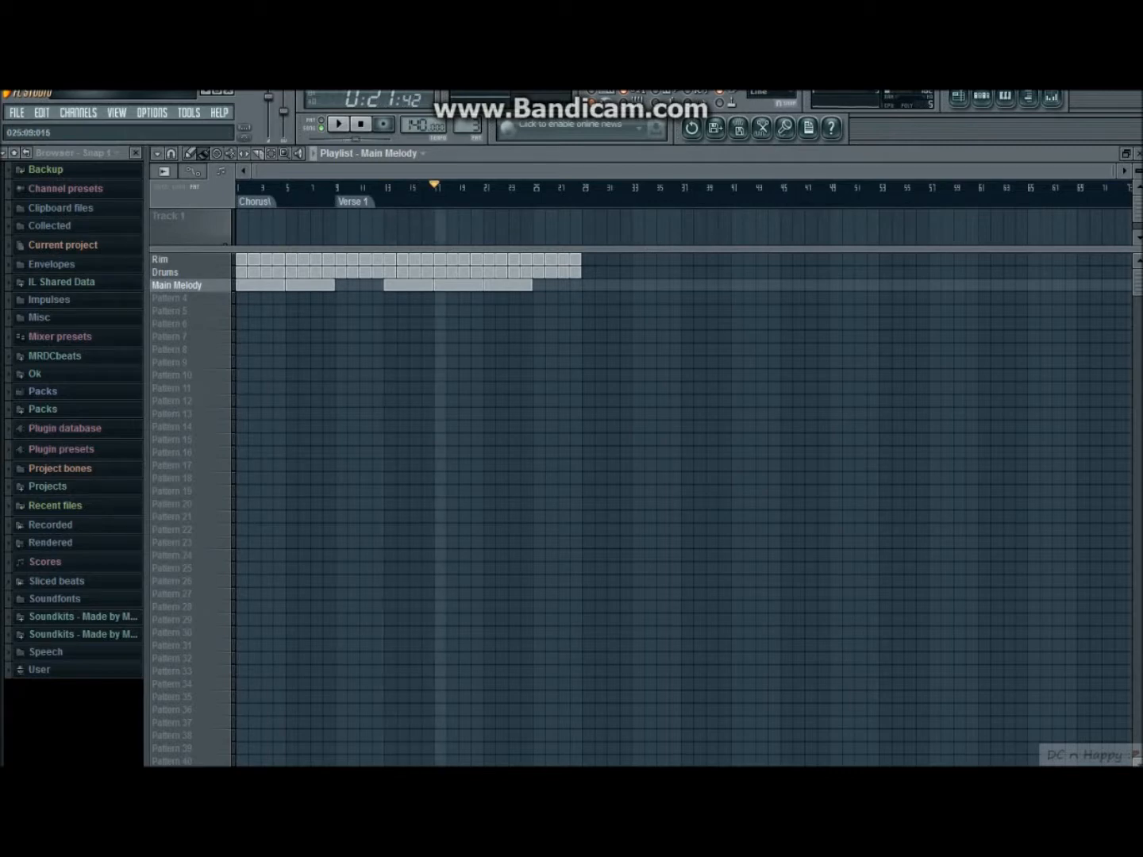
drag(434, 188, 534, 187)
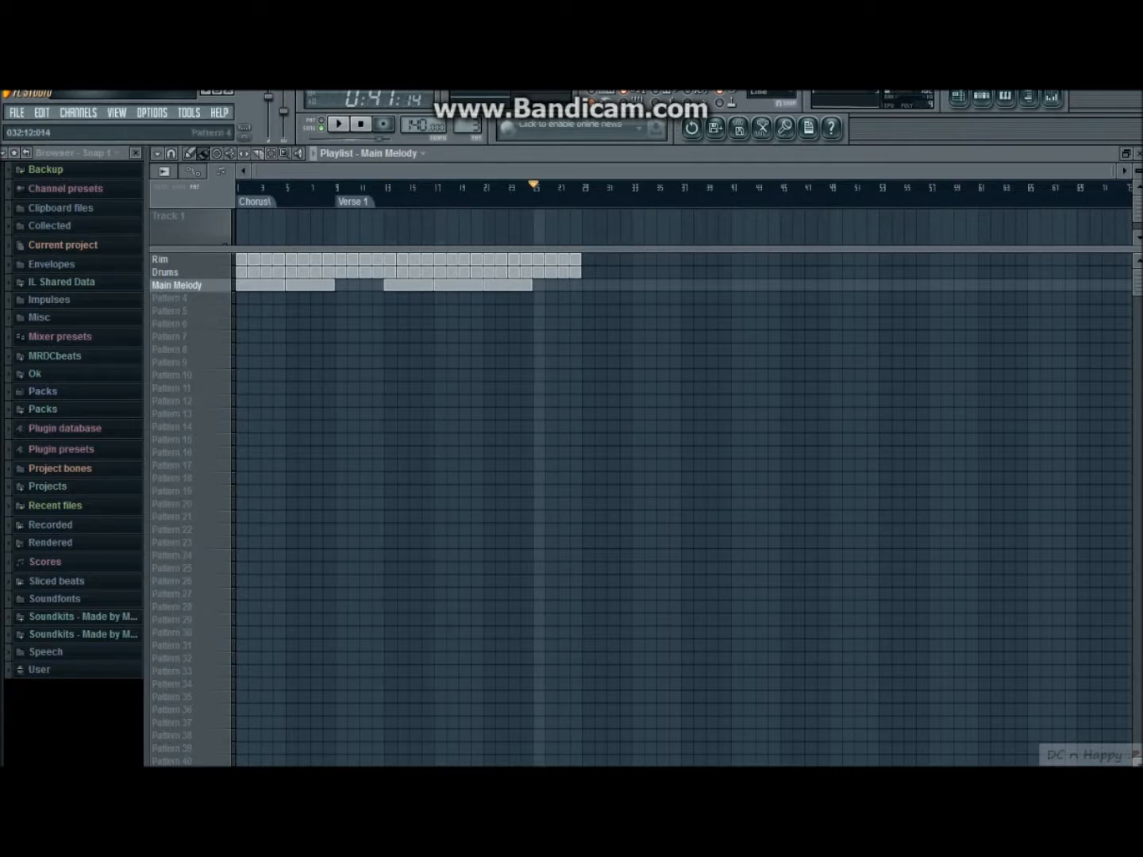
click(361, 124)
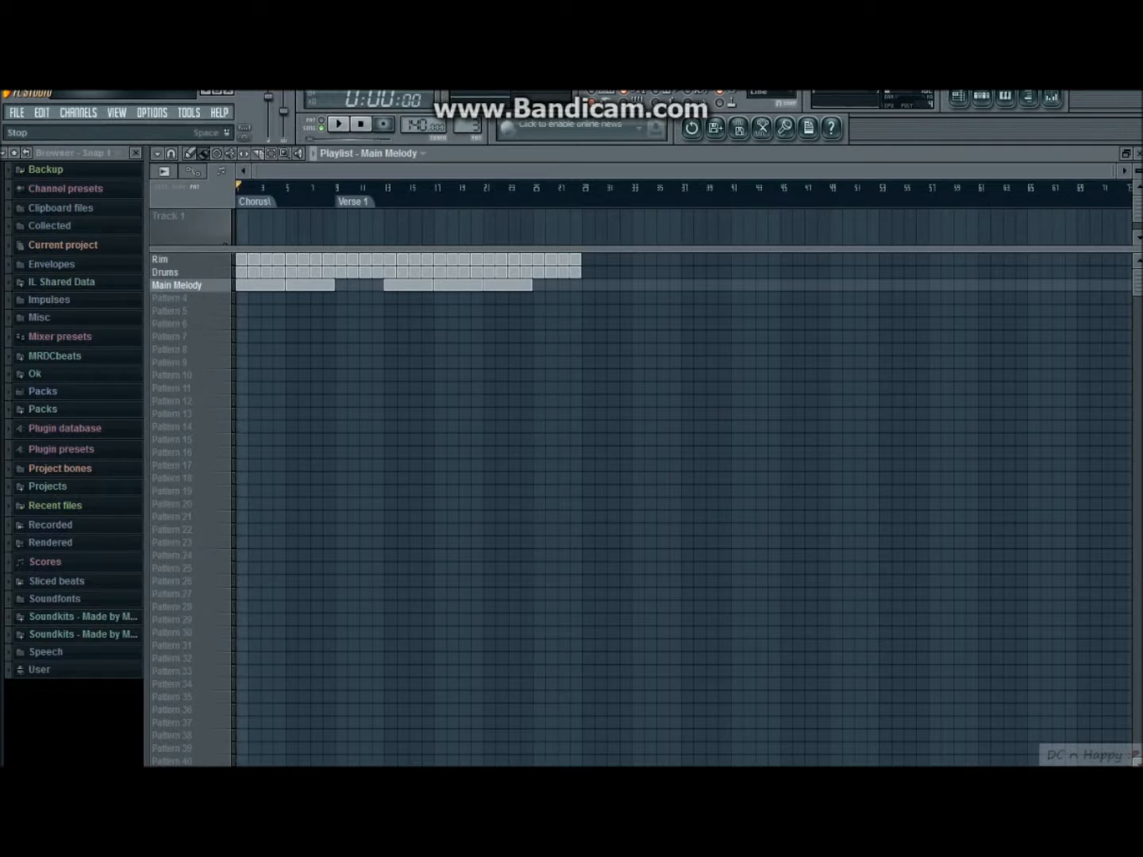